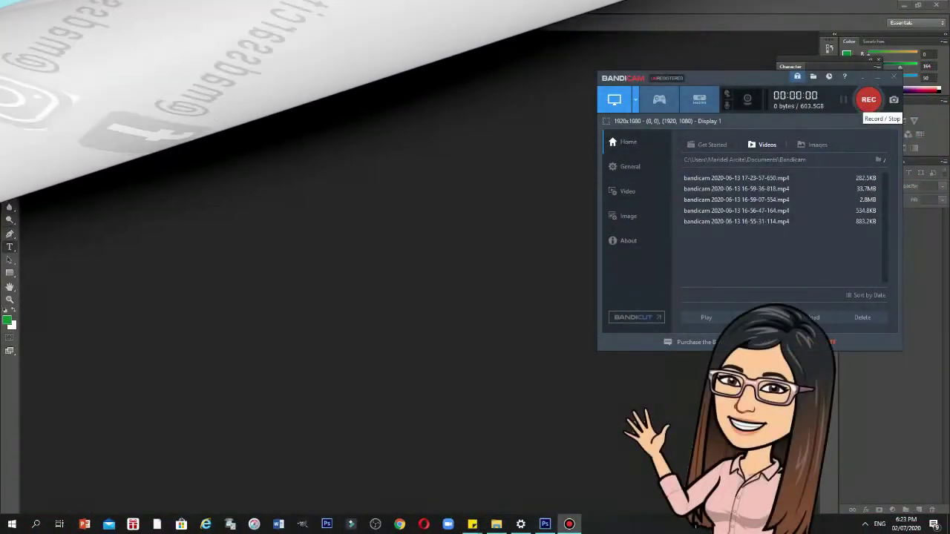
- Start a new document named 'Invitation cars'
left_click(869, 99)
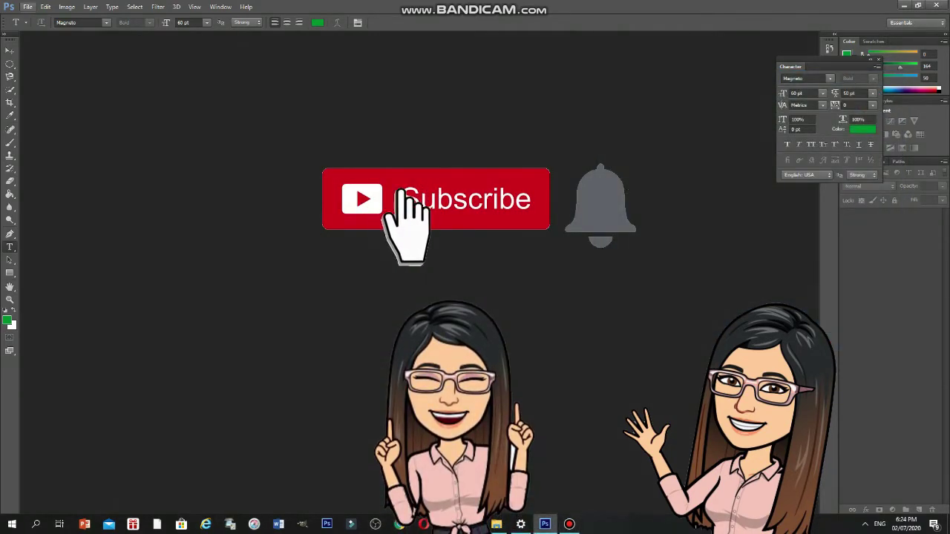
left_click(28, 6)
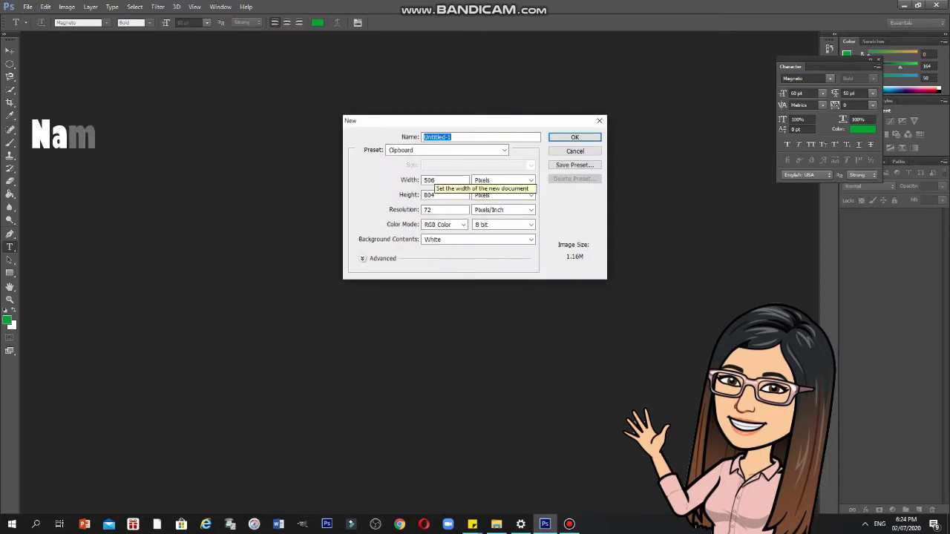
type("Invita")
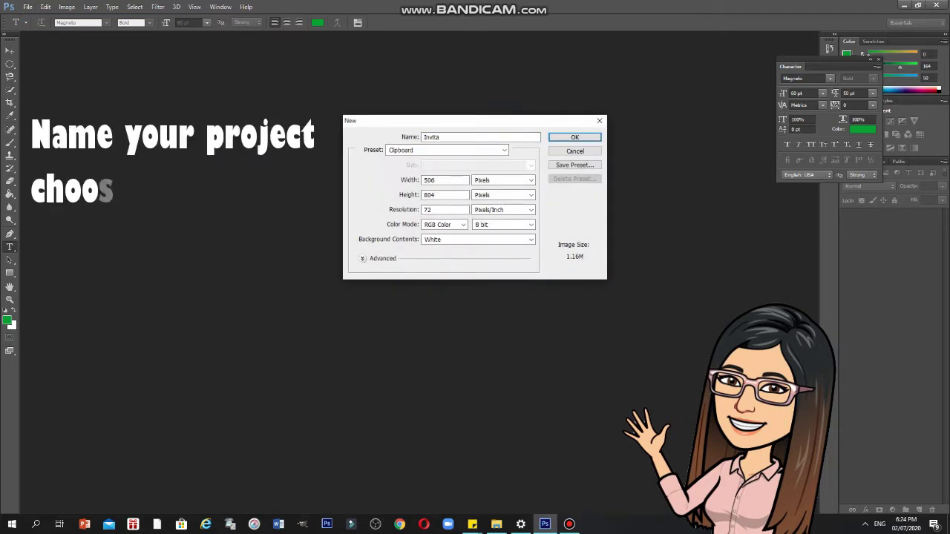
type("tion")
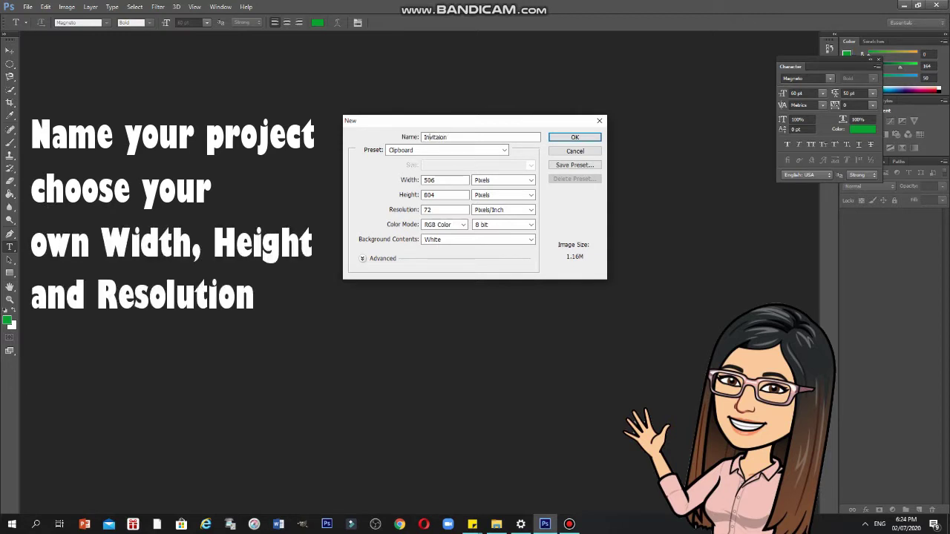
type("t")
type(" c")
type("ars")
- Make the new document 4 × 8 inches at 300 pixels per inch
left_click(503, 180)
key("Up")
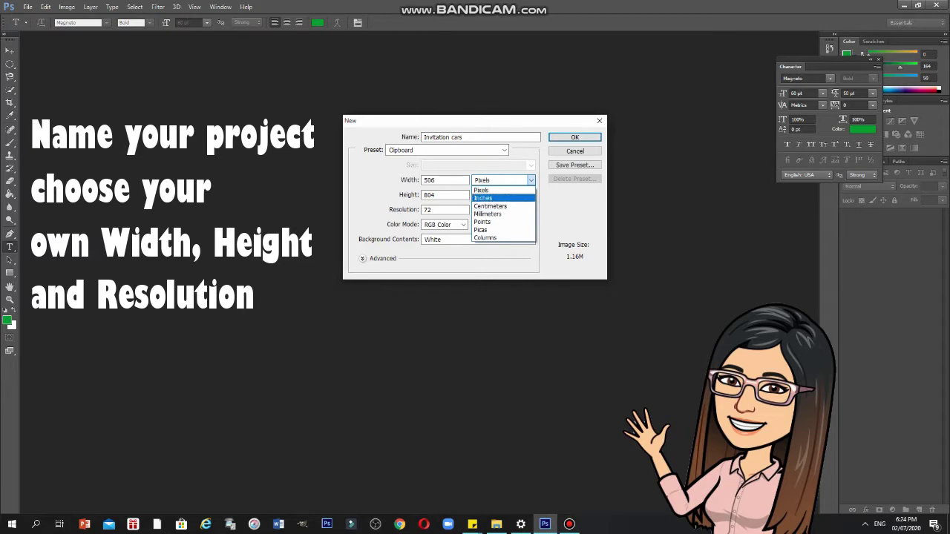
key("Return")
key("shift+Tab")
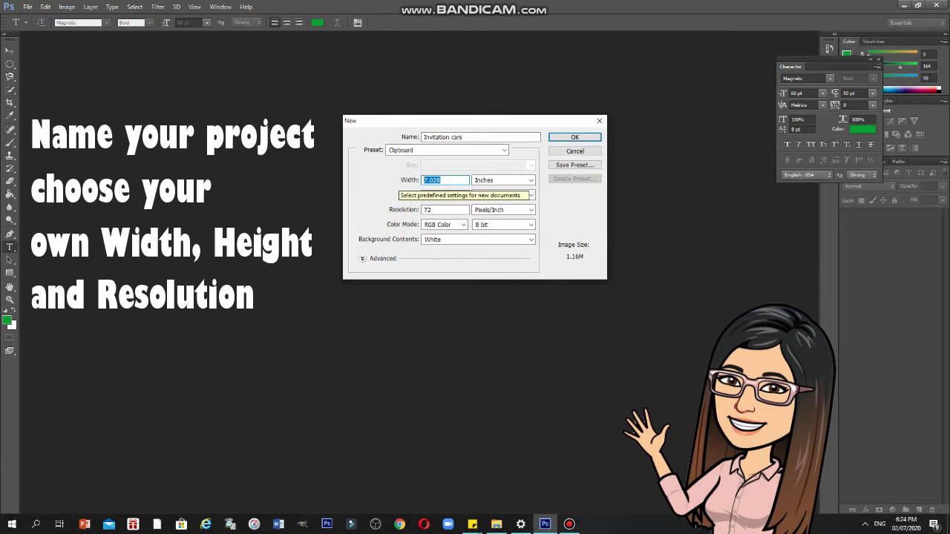
type("4")
key("Tab")
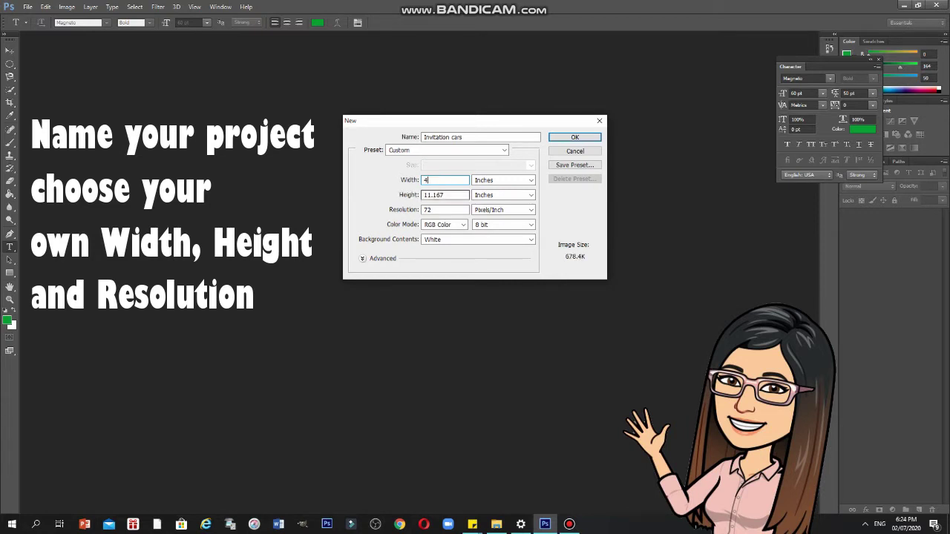
type("8")
left_click(504, 210)
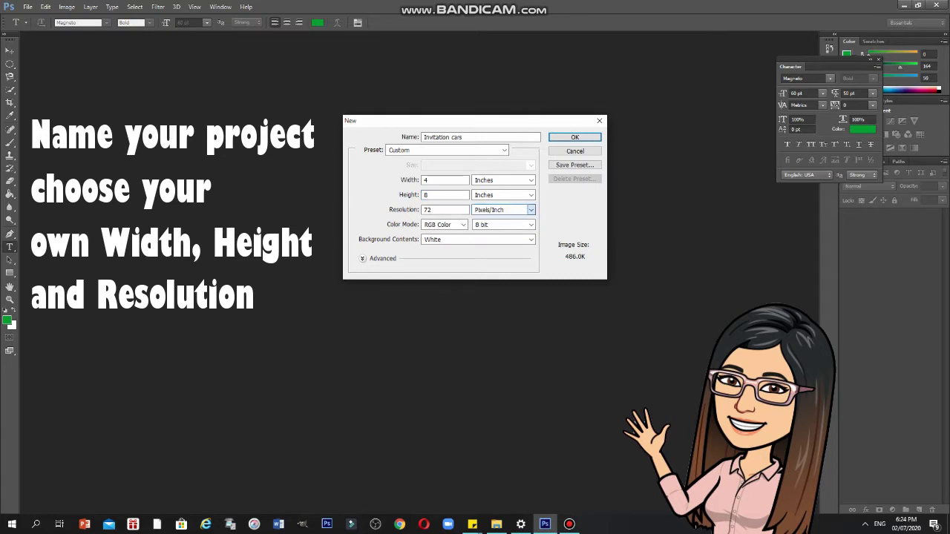
key("shift+Tab")
type("300")
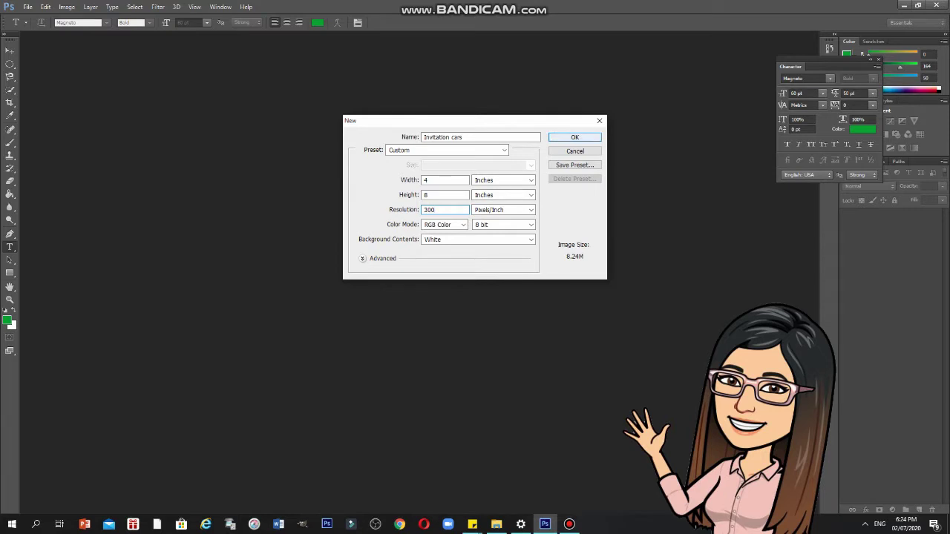
left_click(574, 138)
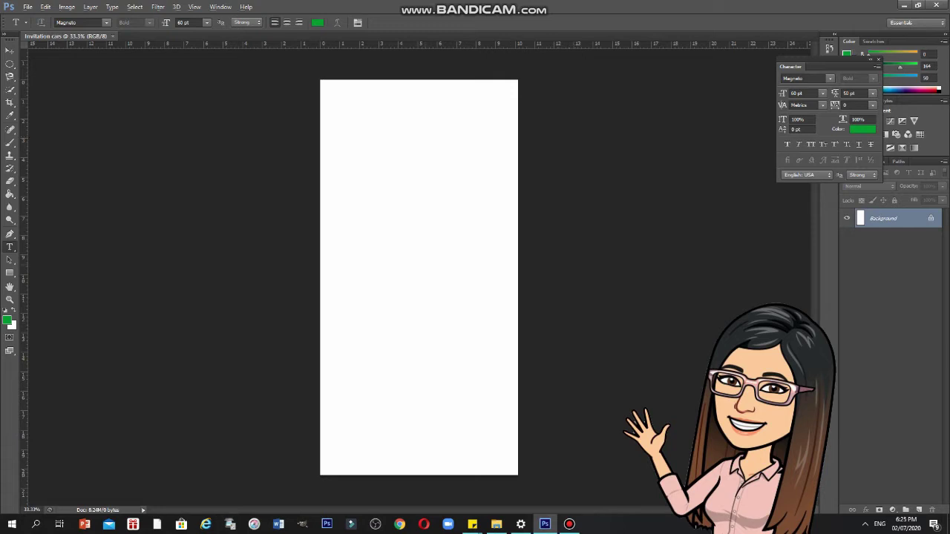
- Zoom out and crop outward to extend the white canvas to about 24 cm tall
key("ctrl+minus")
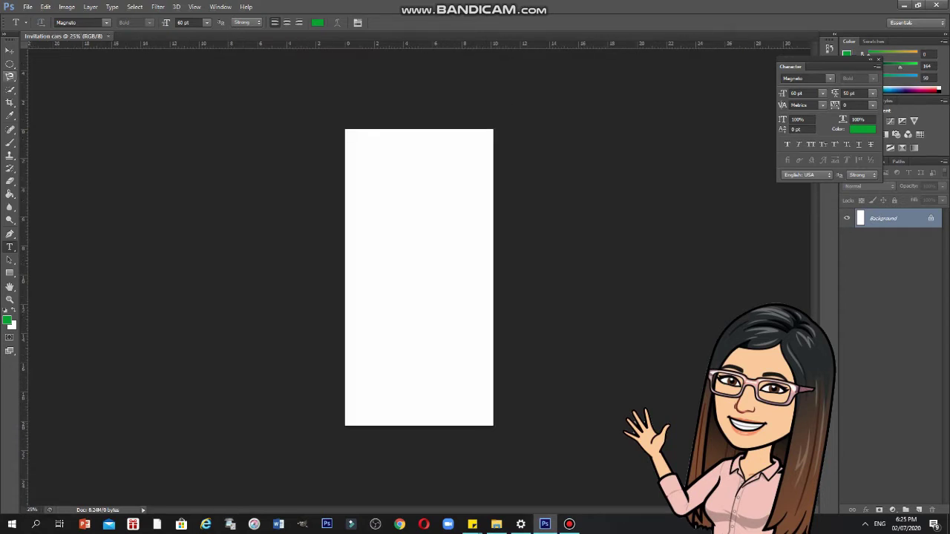
key("ctrl+minus")
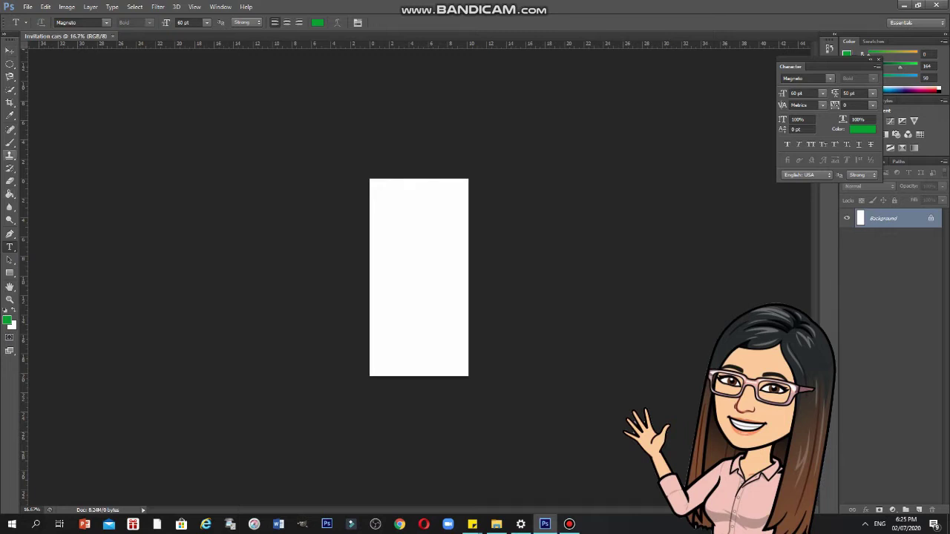
left_click(10, 102)
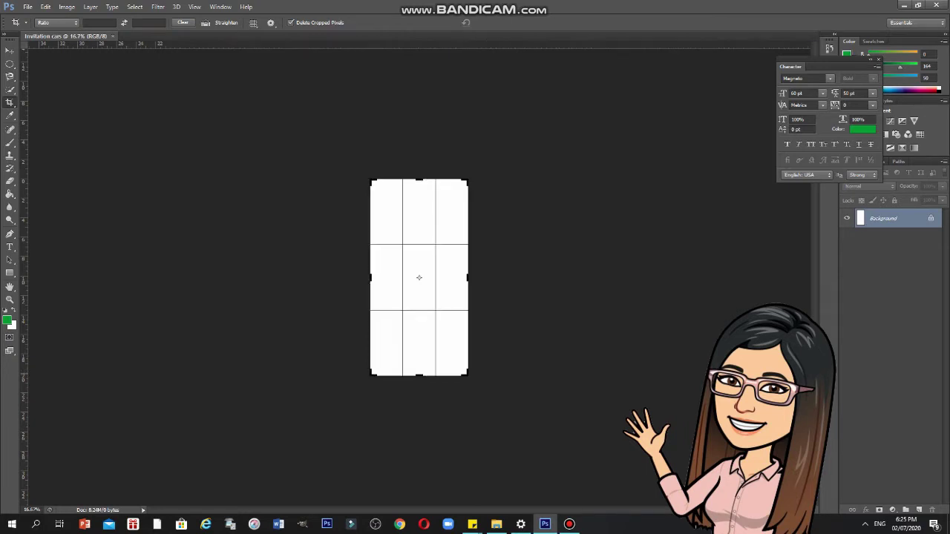
left_click_drag(418, 376, 418, 401)
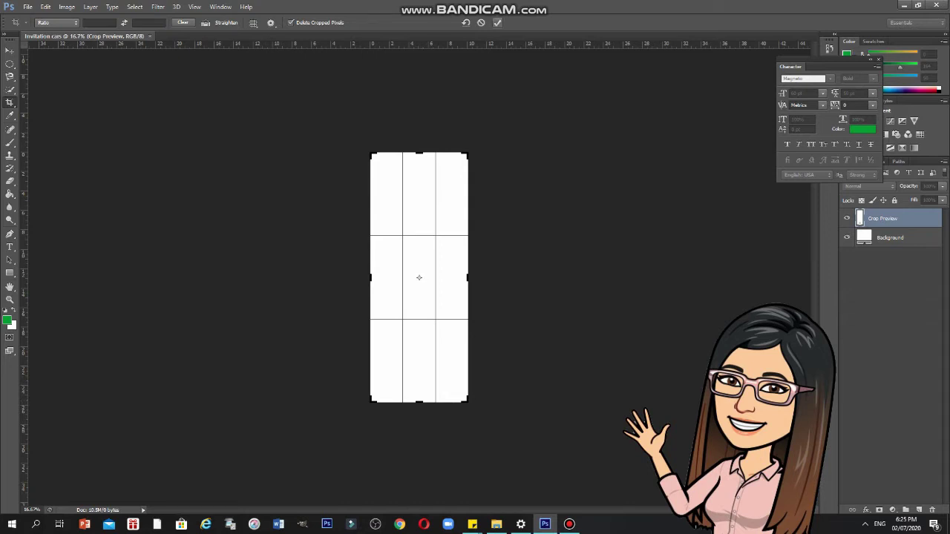
left_click(497, 22)
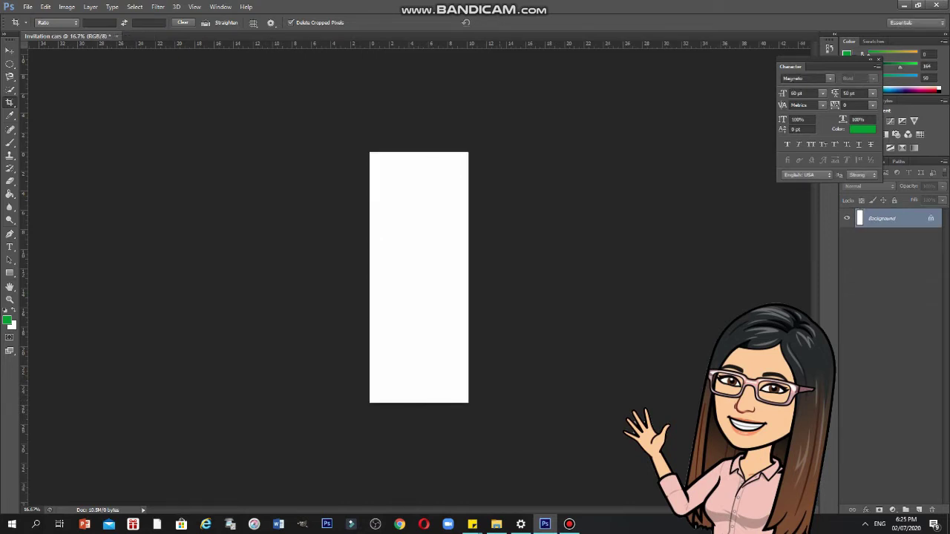
left_click(569, 524)
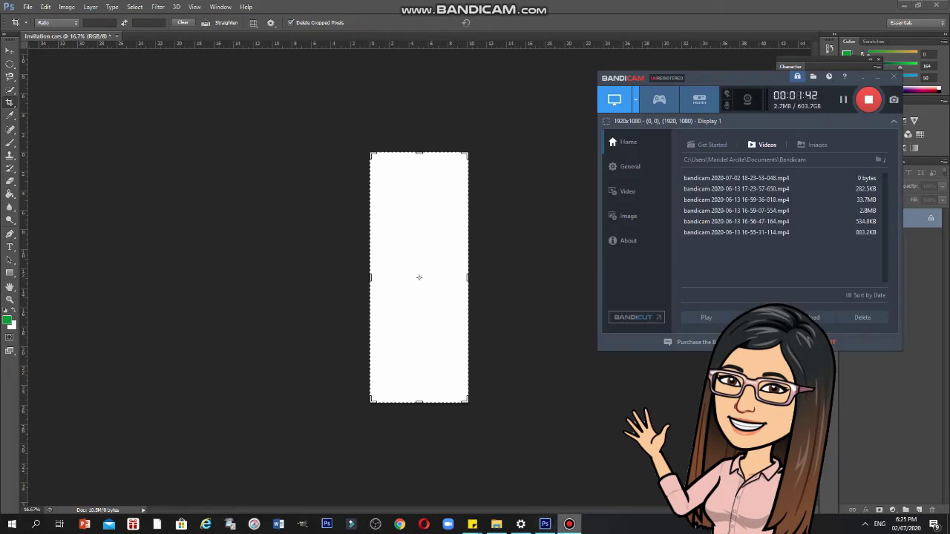
left_click(569, 524)
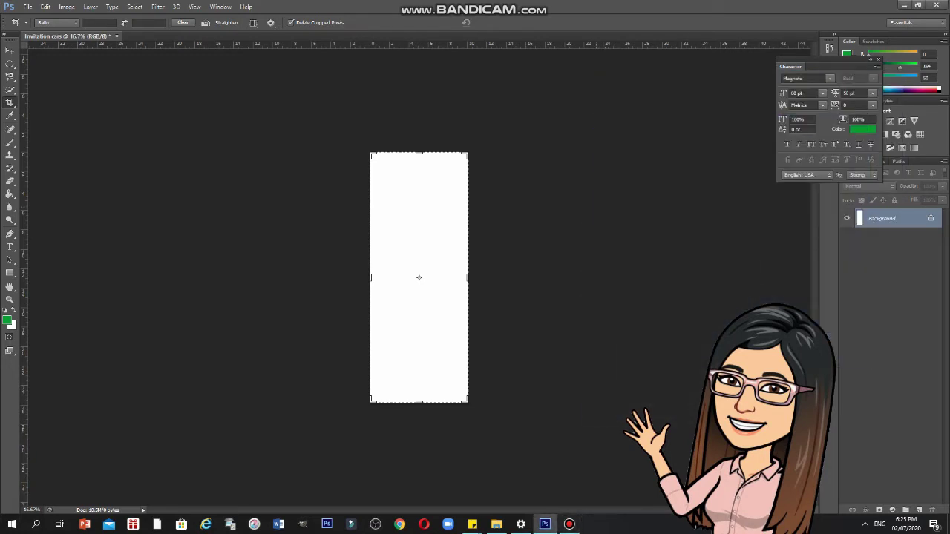
key("t")
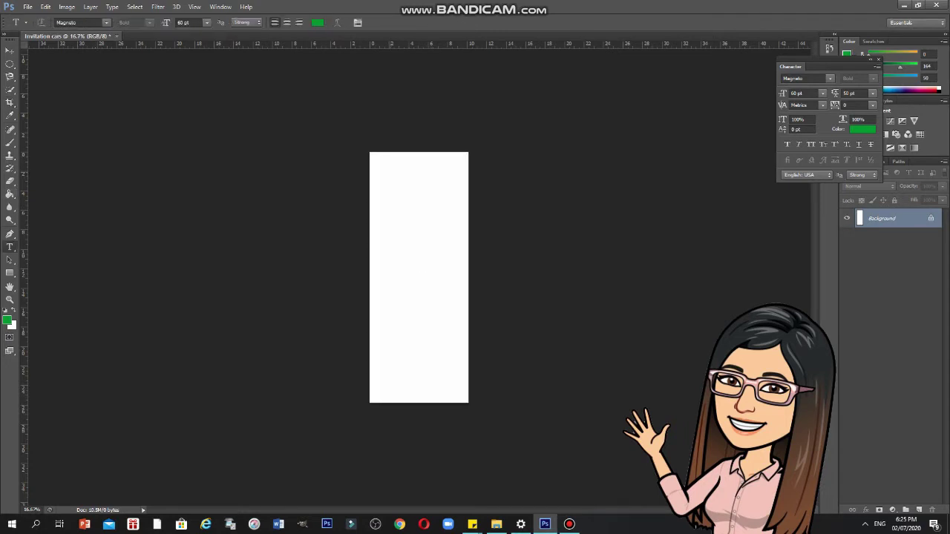
- Start the heading with 'i' near the top and set it to Arial Rounded MT Bold
left_click(389, 168)
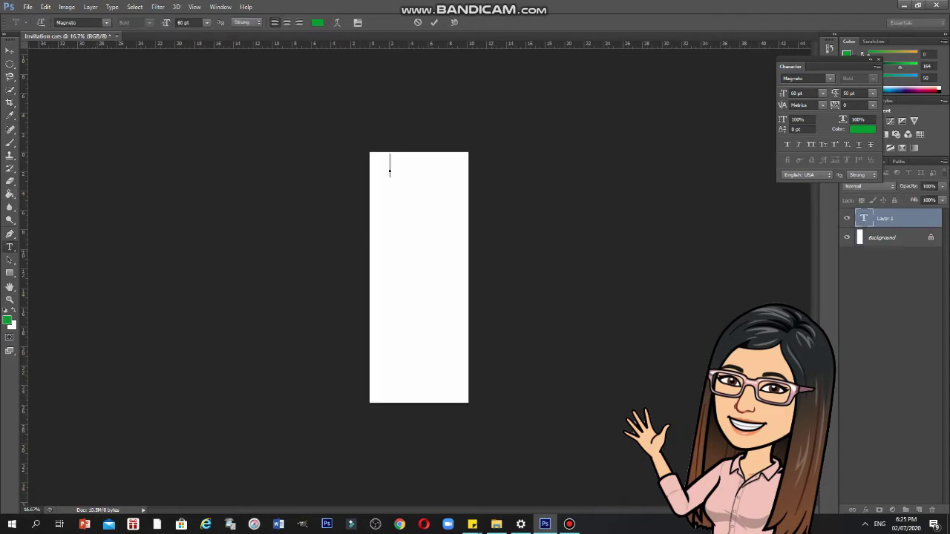
type("i")
double_click(390, 169)
left_click(106, 22)
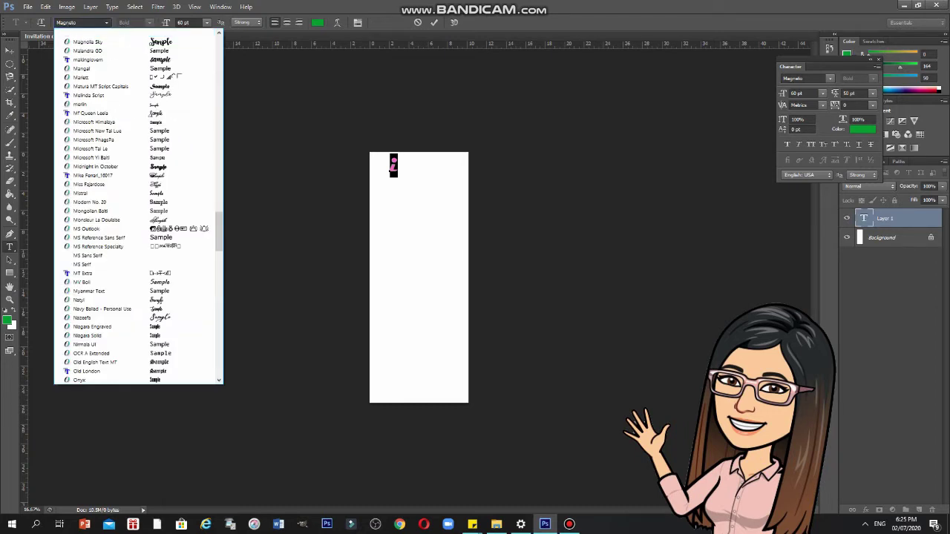
key("Down")
key("Down")
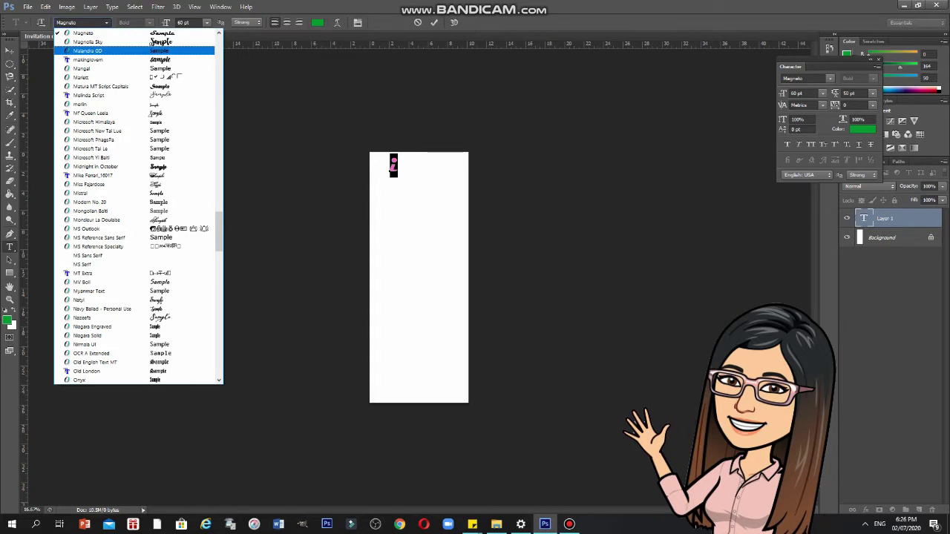
key("Up")
key("Up")
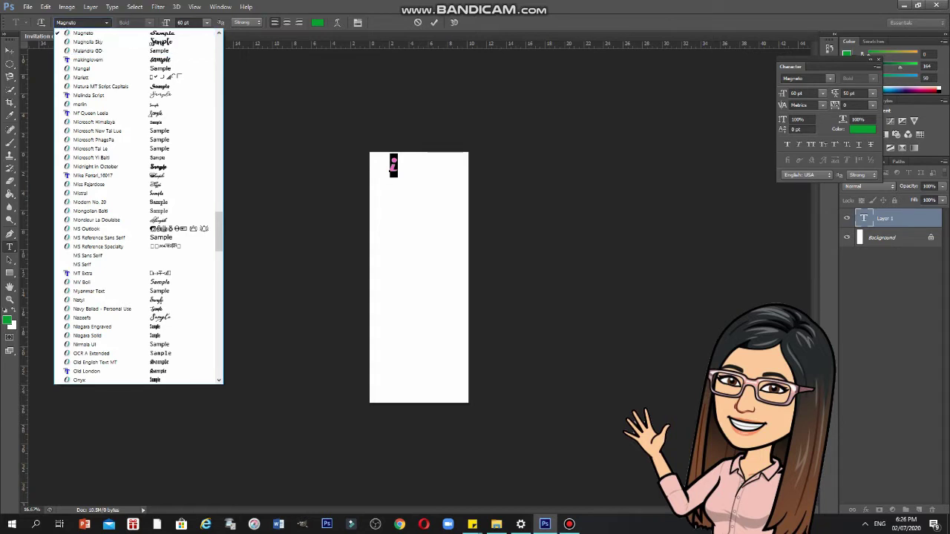
key("Down")
key("Down")
key("Down")
key("Up")
key("Down")
key("Down")
key("Down")
key("Down")
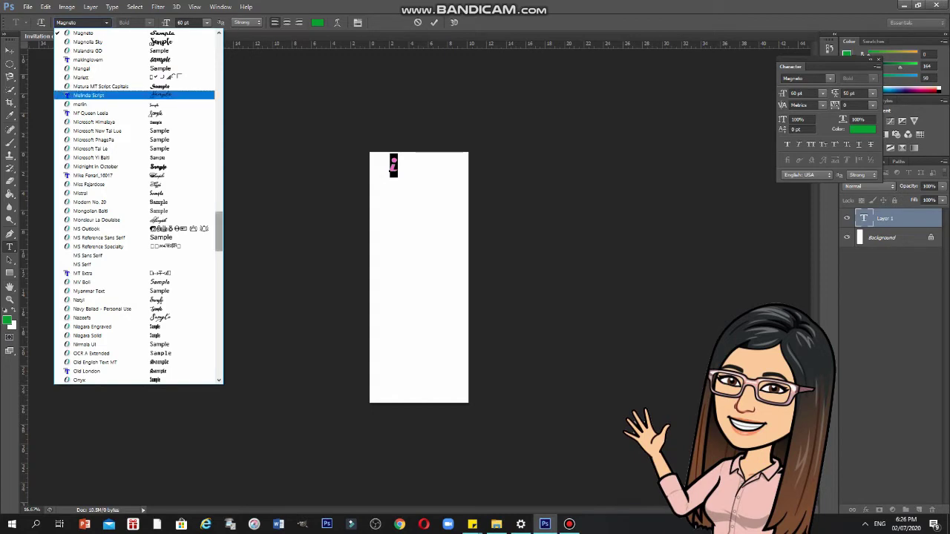
left_click_drag(219, 234, 219, 54)
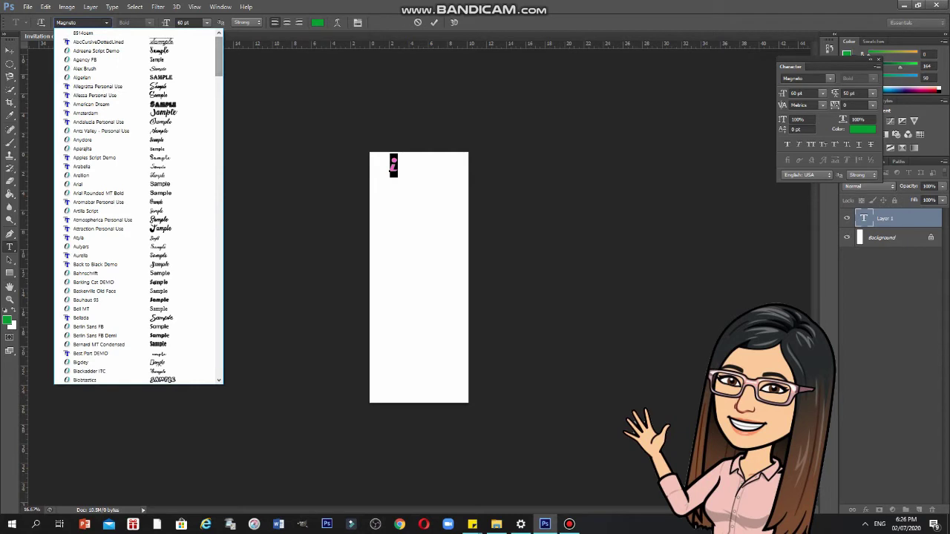
left_click(96, 193)
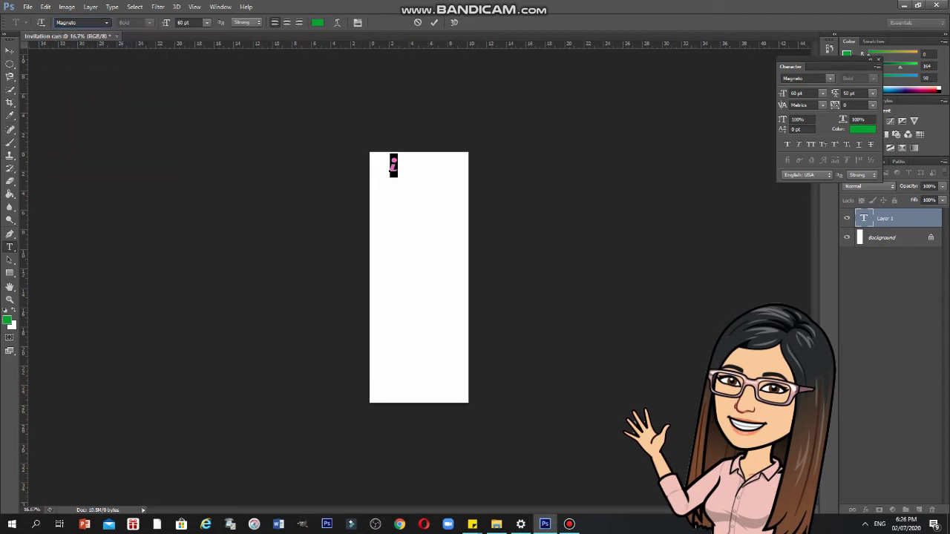
- Complete the heading text as 'it's Party Time!' and commit it
left_click(390, 171)
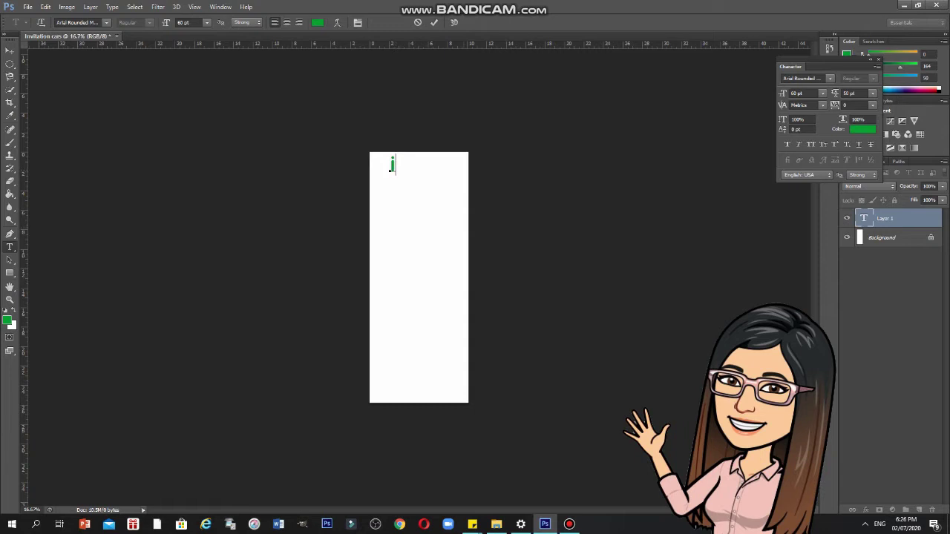
type("t")
type("'s ")
type("Pa")
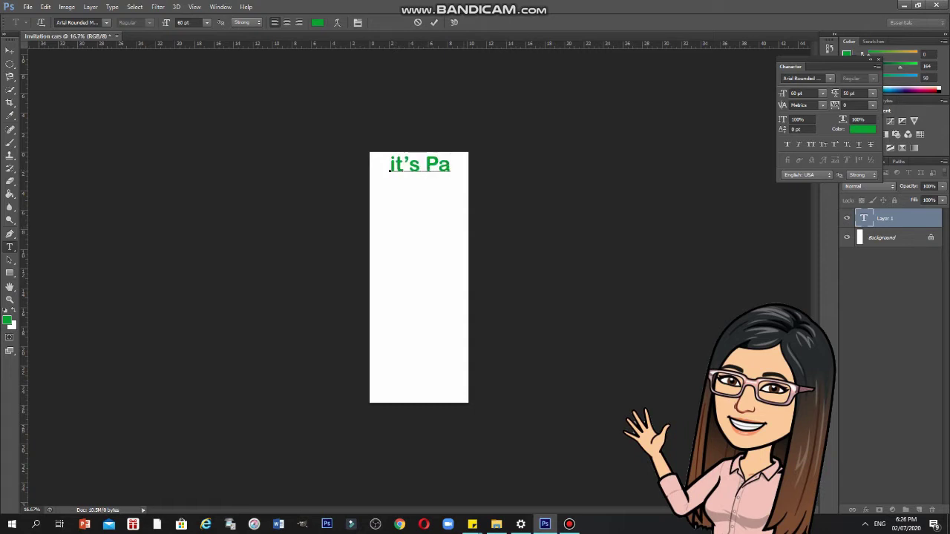
type("rt")
key("ctrl+a")
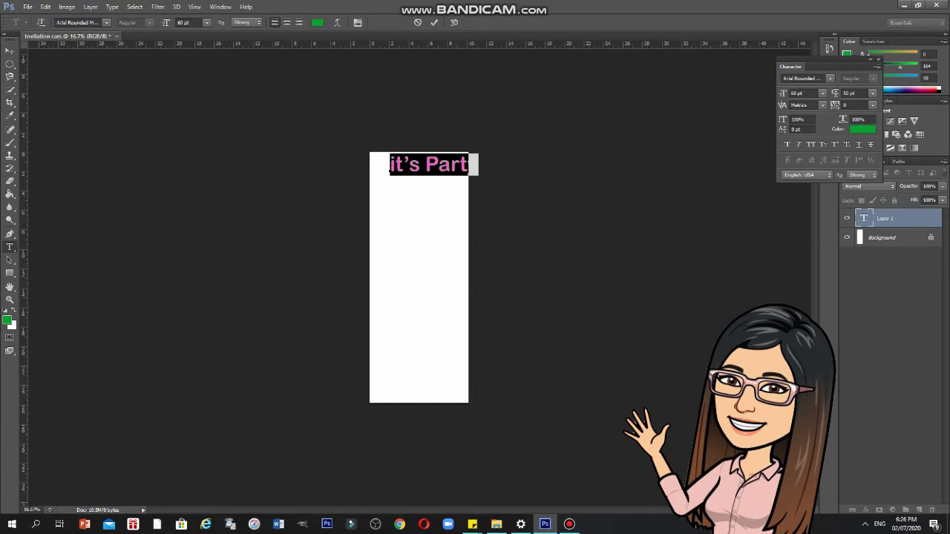
key("Left")
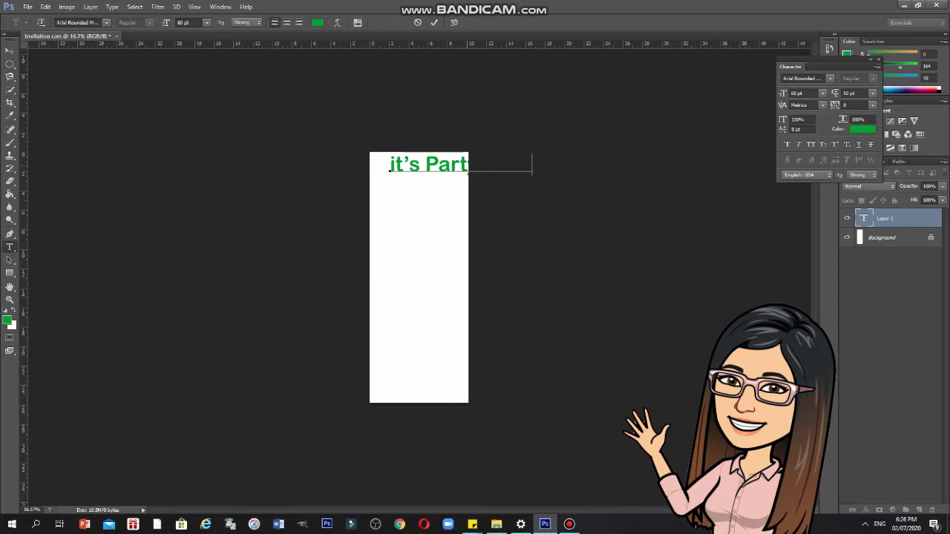
type("!")
left_click(434, 22)
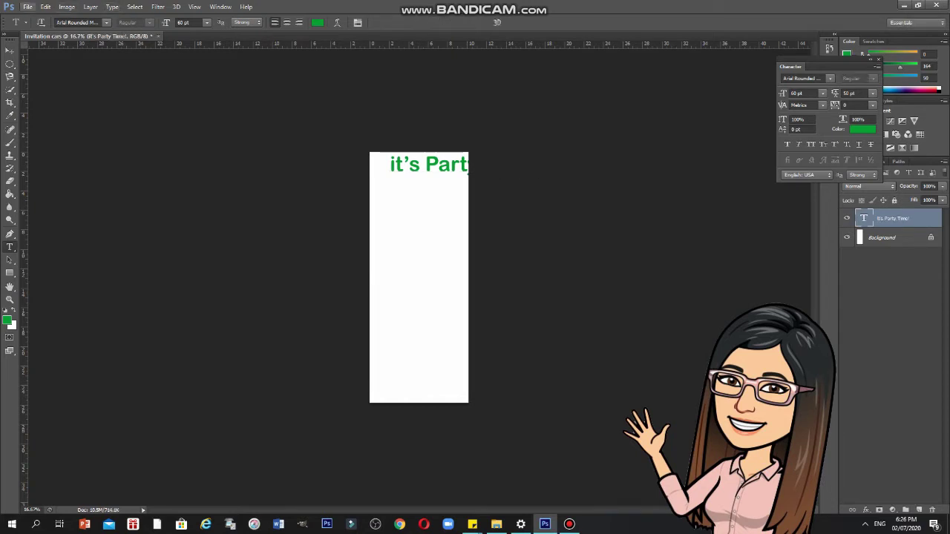
left_click(28, 7)
left_click(37, 27)
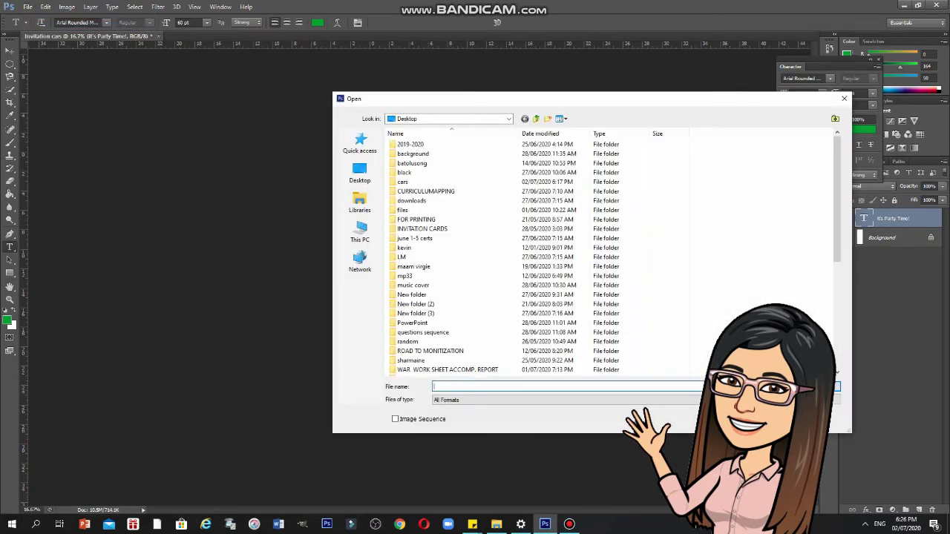
- Navigate into the cars folder in the Open dialog
left_click(405, 182)
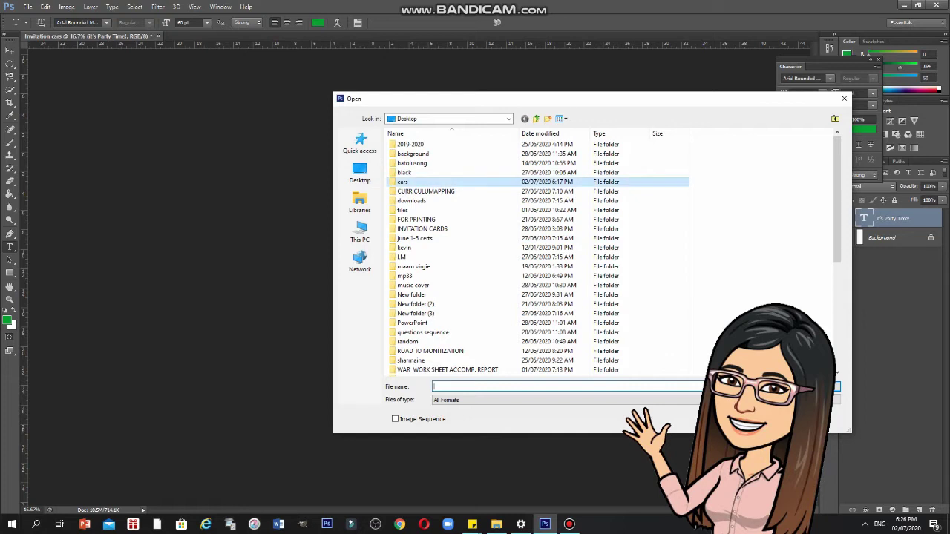
double_click(404, 182)
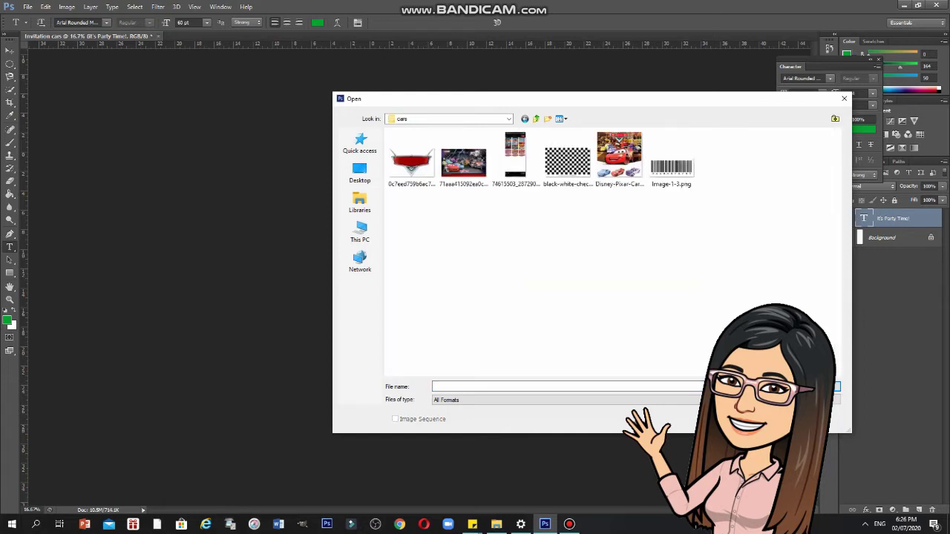
left_click(525, 119)
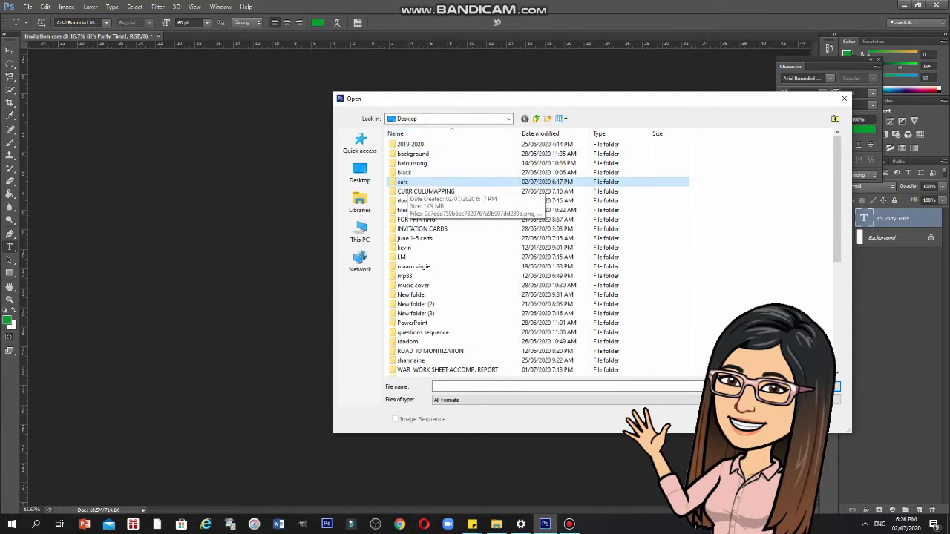
double_click(406, 182)
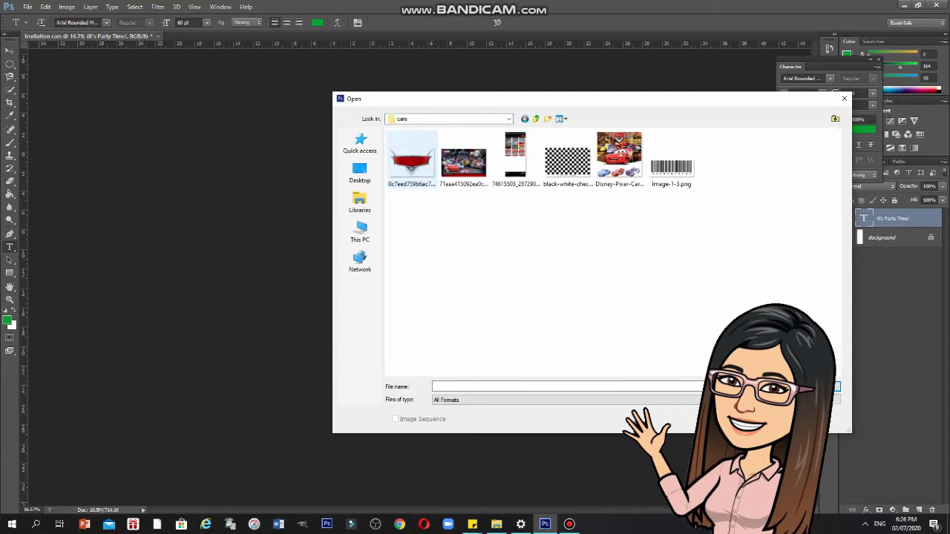
left_click(525, 119)
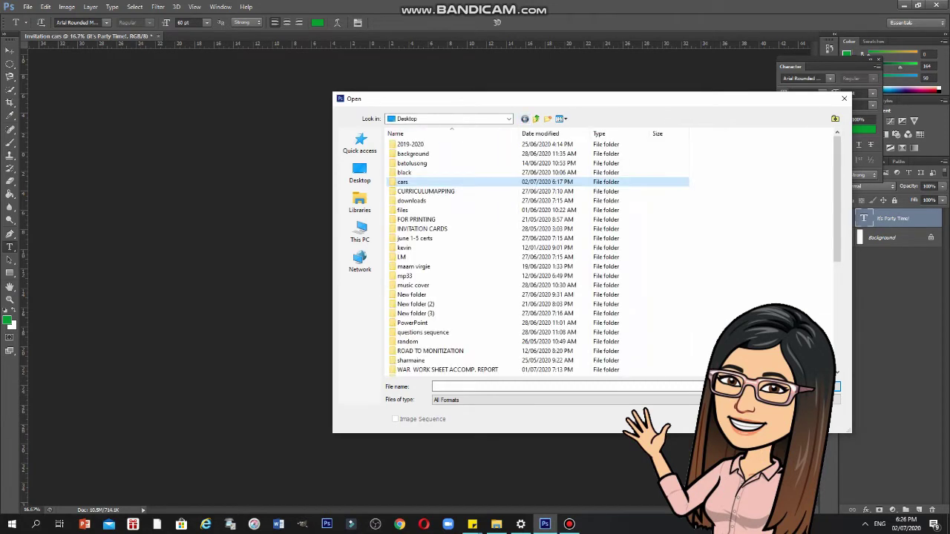
double_click(444, 184)
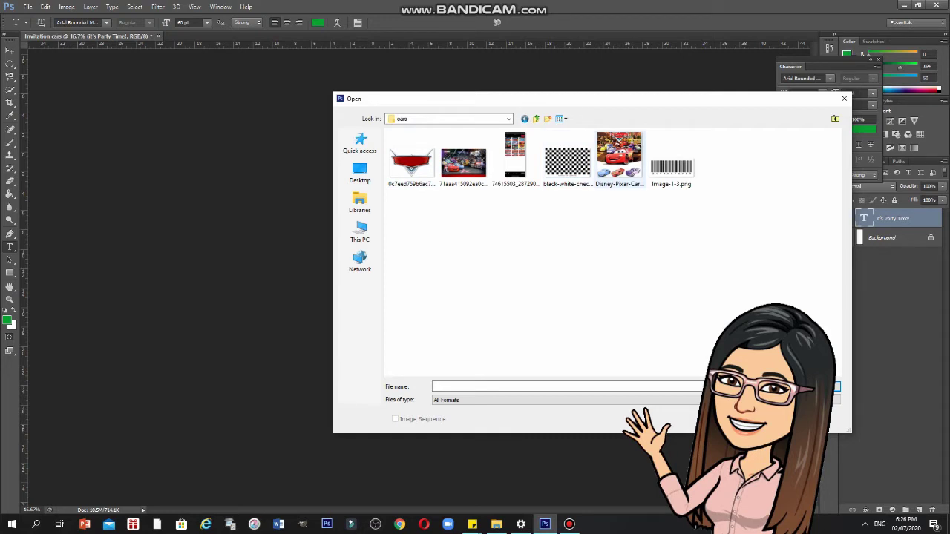
- Open the Disney-Pixar-Cars poster, 71aaa, Cars logo and checkered images together
left_click(619, 157)
left_click(516, 157, "ctrl")
left_click(463, 162, "ctrl")
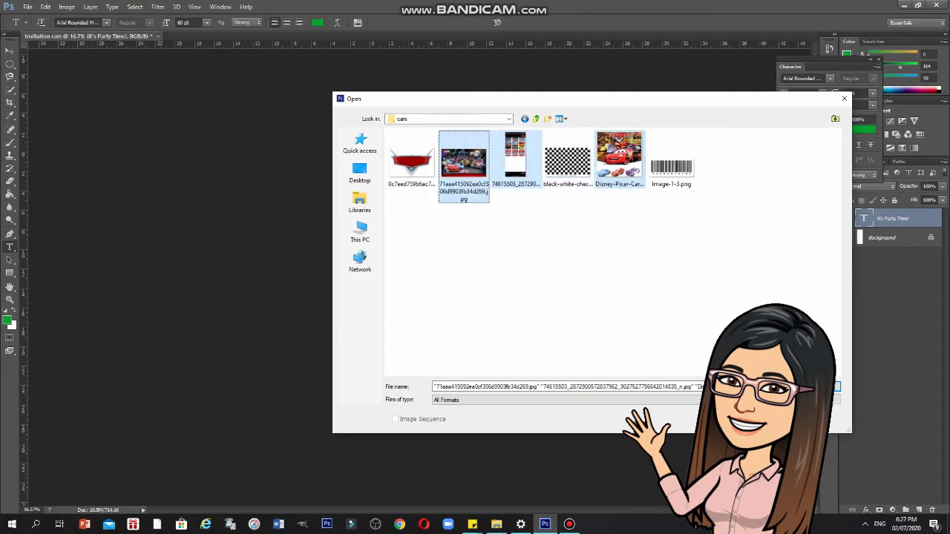
left_click(412, 162, "ctrl")
left_click(516, 157, "ctrl")
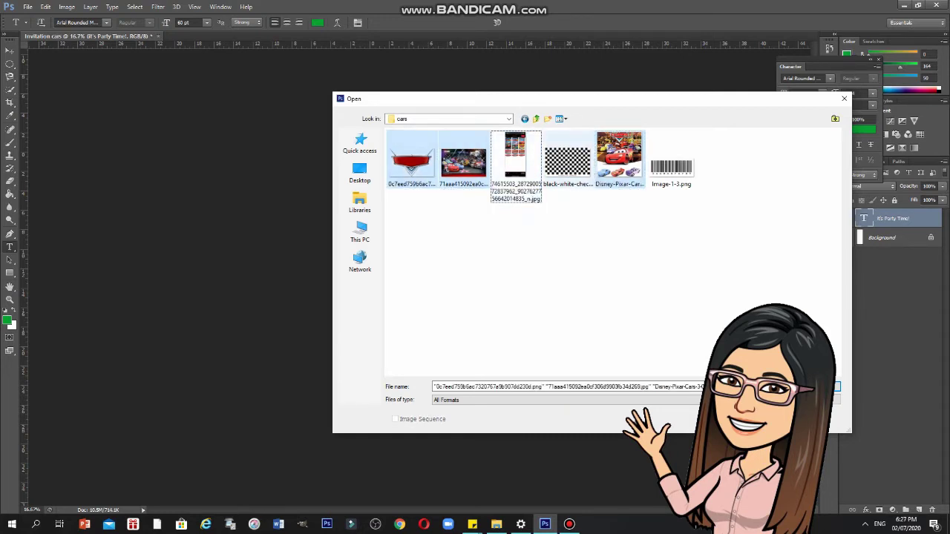
left_click(567, 159, "ctrl")
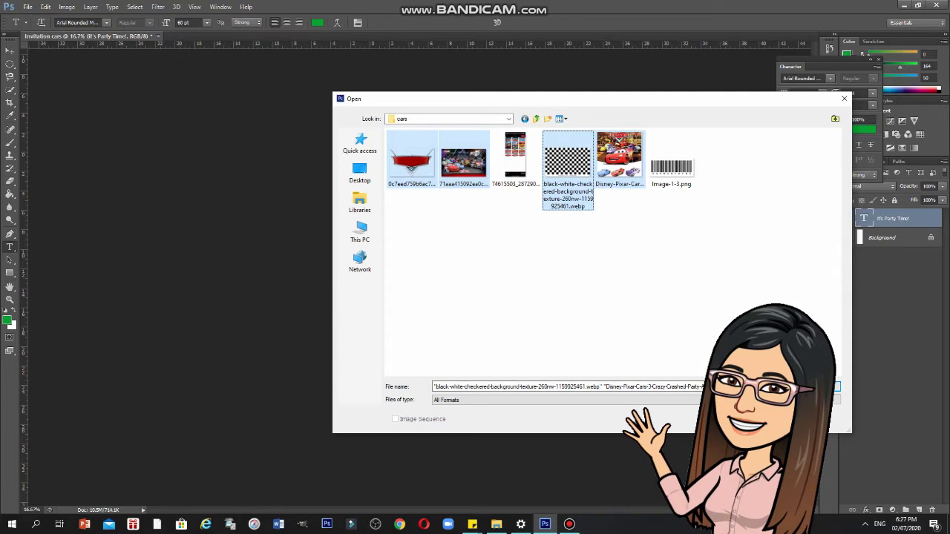
key("Tab")
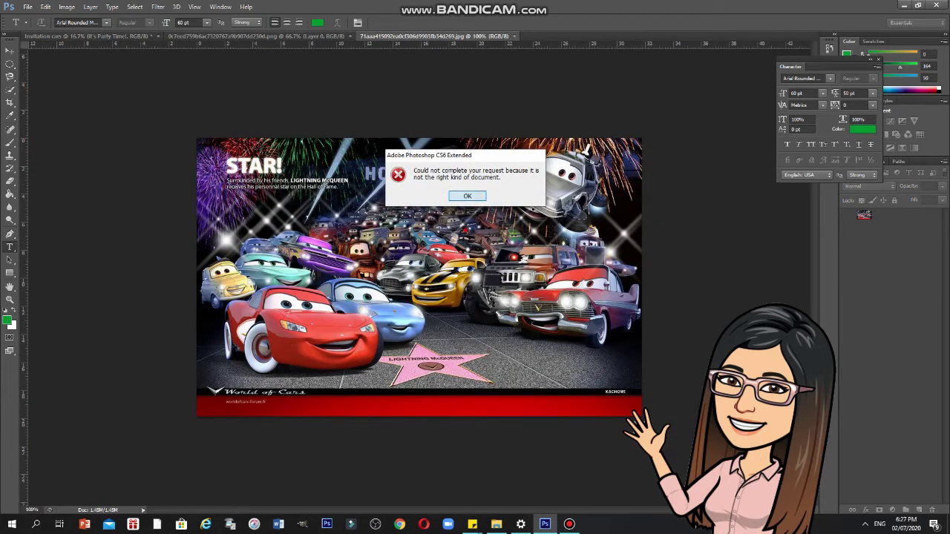
- Dismiss the file-type error, zoom out, and bring the Disney-Pixar-Cars poster forward
key("Return")
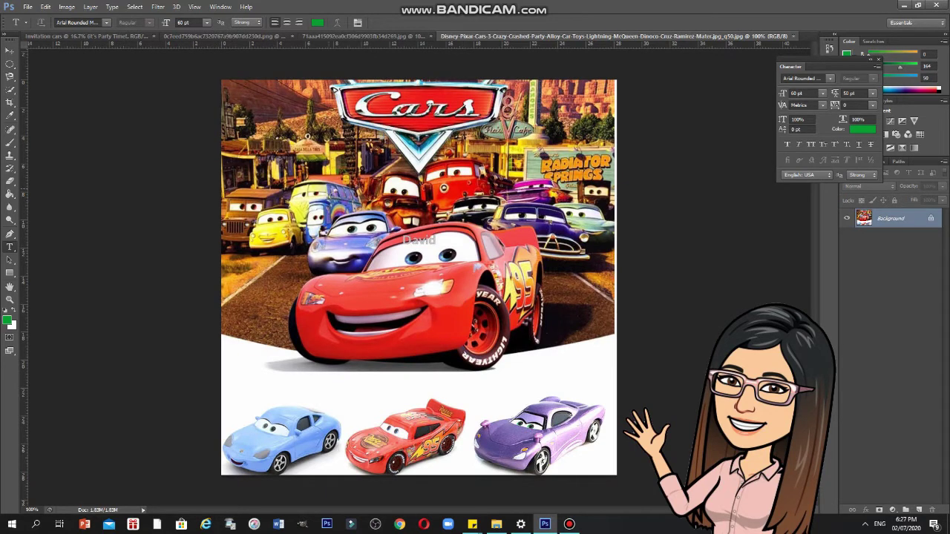
key("ctrl+minus")
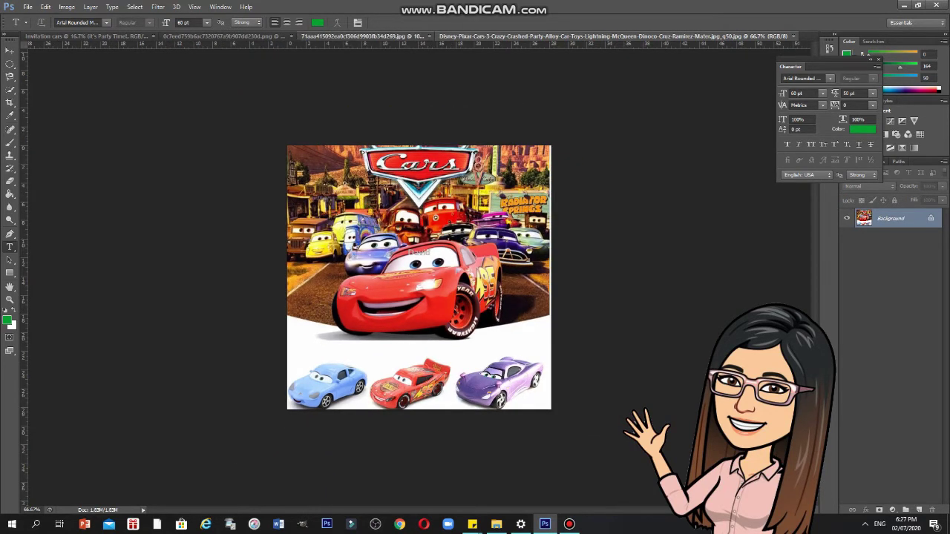
key("ctrl+shift+Tab")
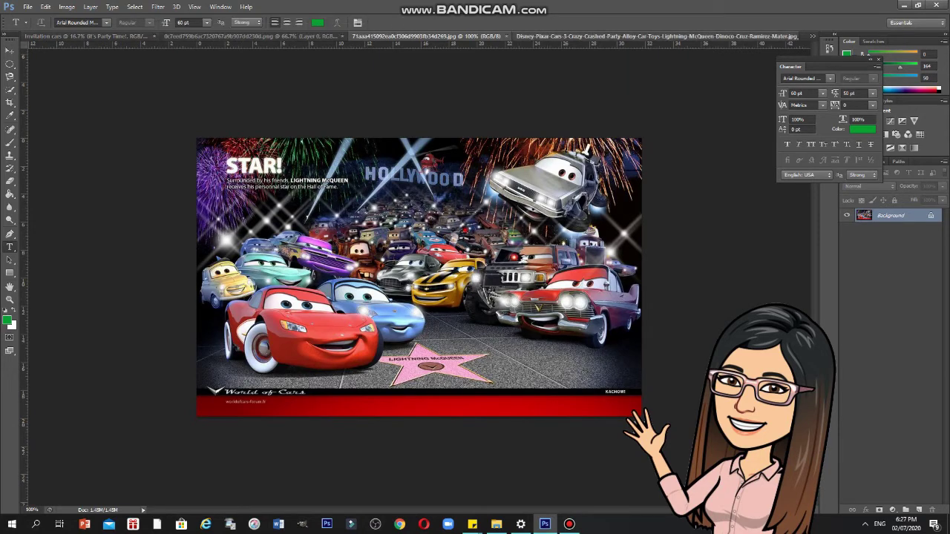
key("ctrl+Tab")
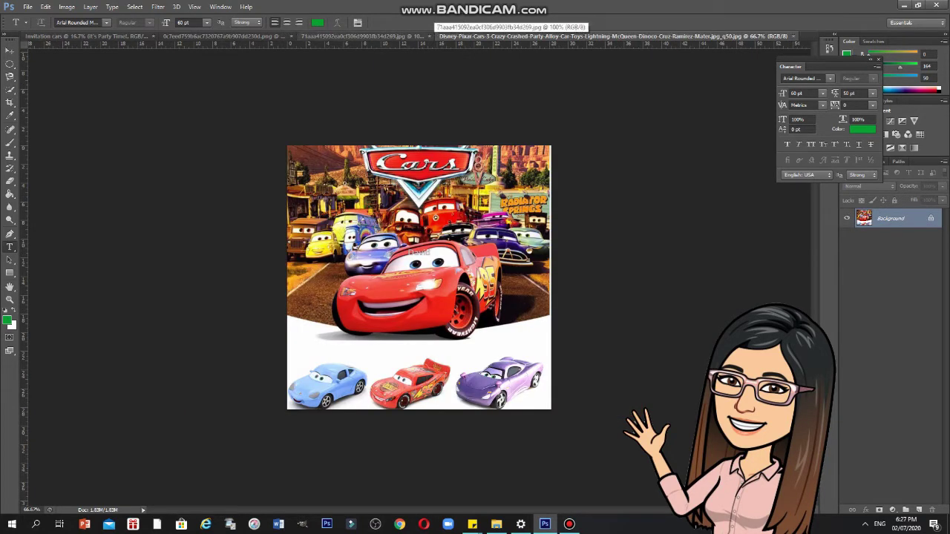
left_click(401, 36)
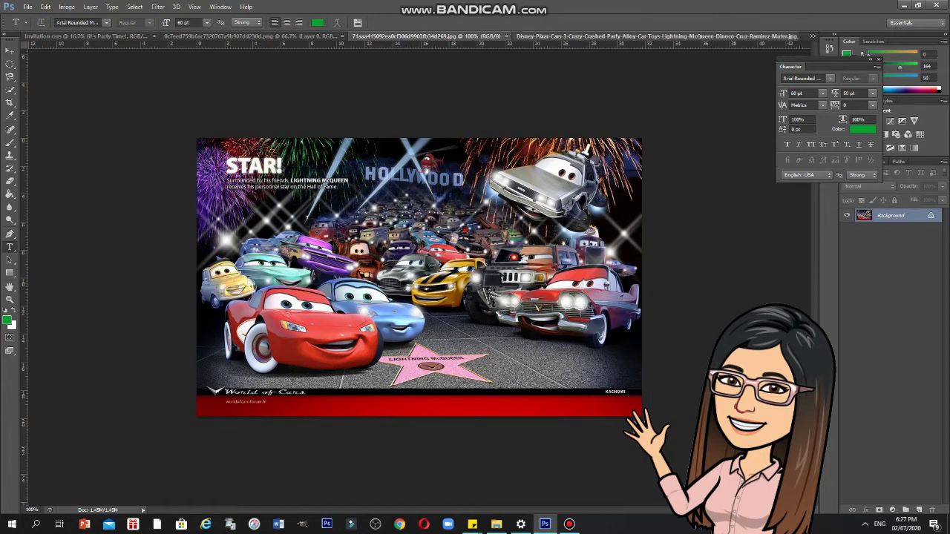
left_click(657, 36)
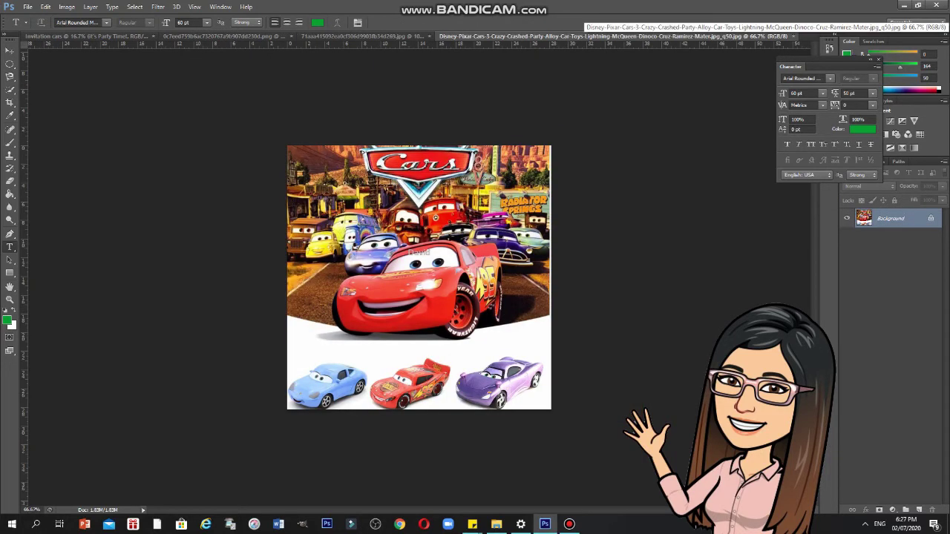
- Copy the Cars poster and paste it into the invitation under the heading
key("ctrl+j")
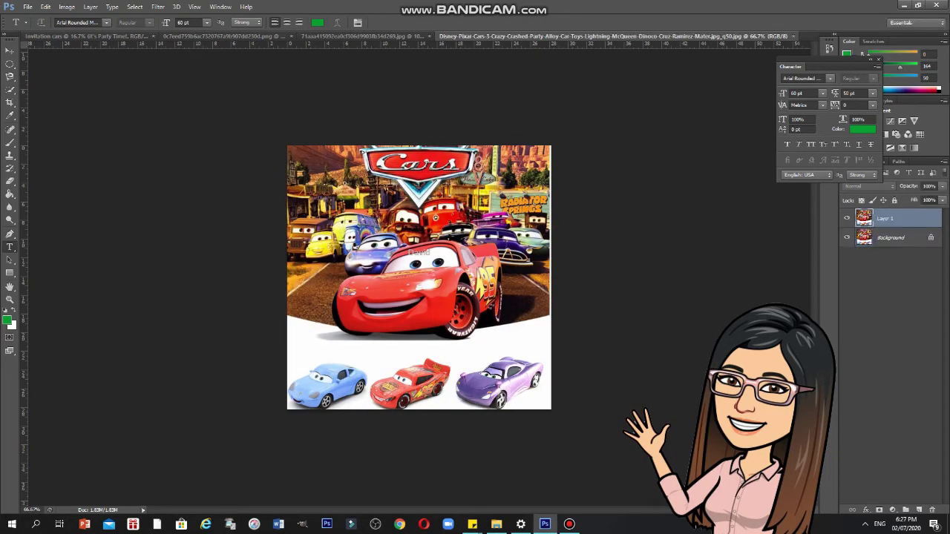
key("v")
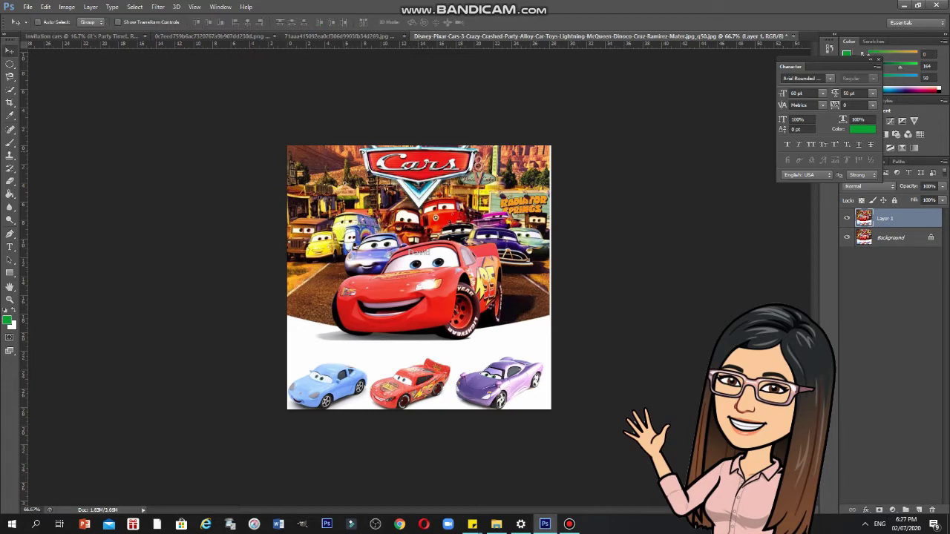
left_click_drag(330, 156, 242, 156)
key("ctrl+z")
key("ctrl+Tab")
key("ctrl+v")
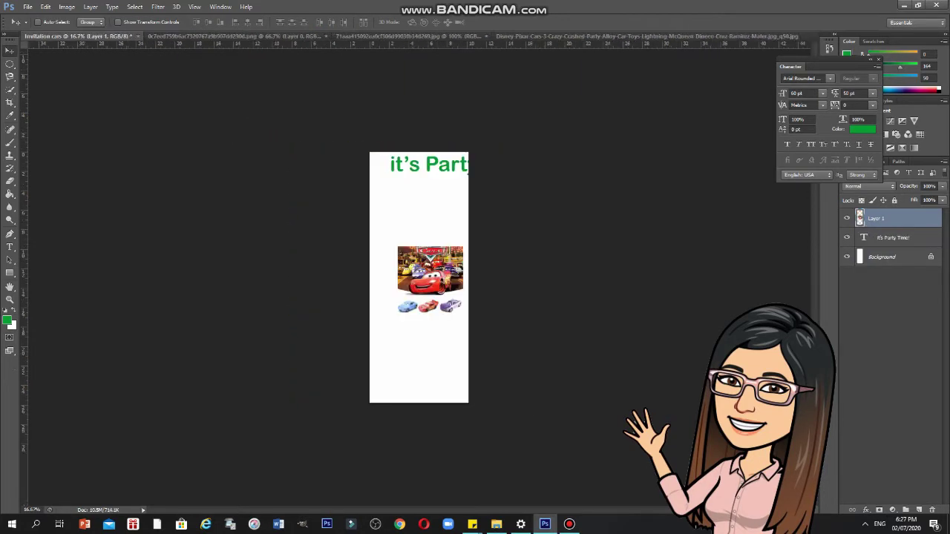
left_click_drag(442, 252, 408, 182)
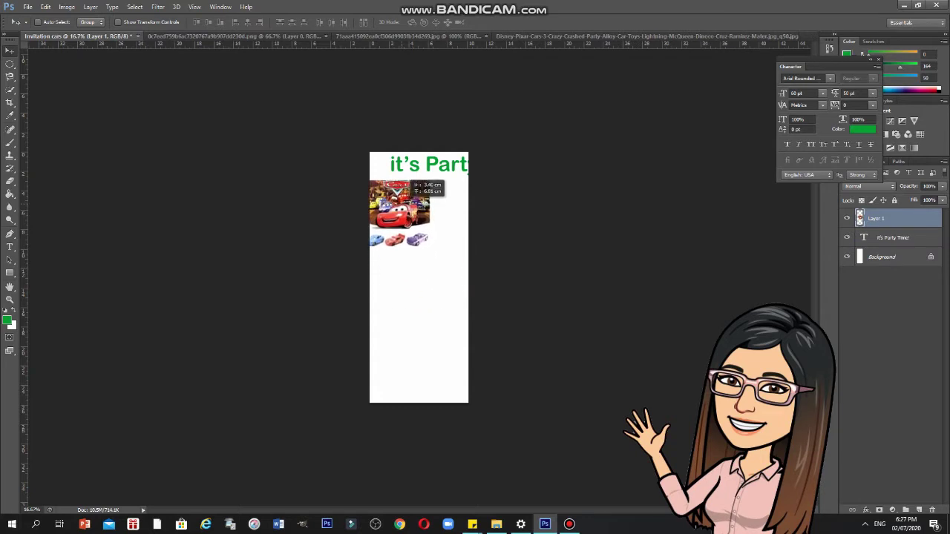
- Enlarge and position the poster to fill the width, then hide Layer 1
key("ctrl+t")
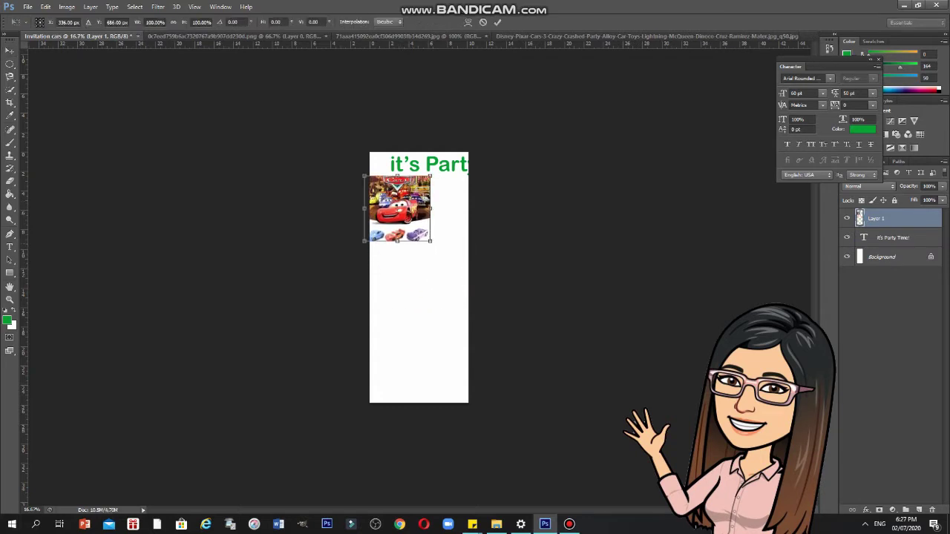
left_click_drag(431, 241, 520, 331)
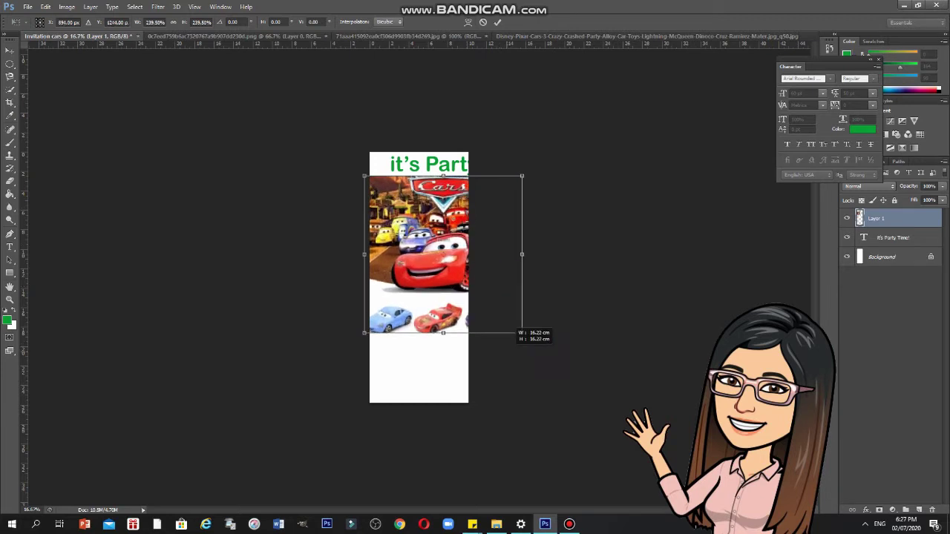
left_click_drag(457, 248, 433, 279)
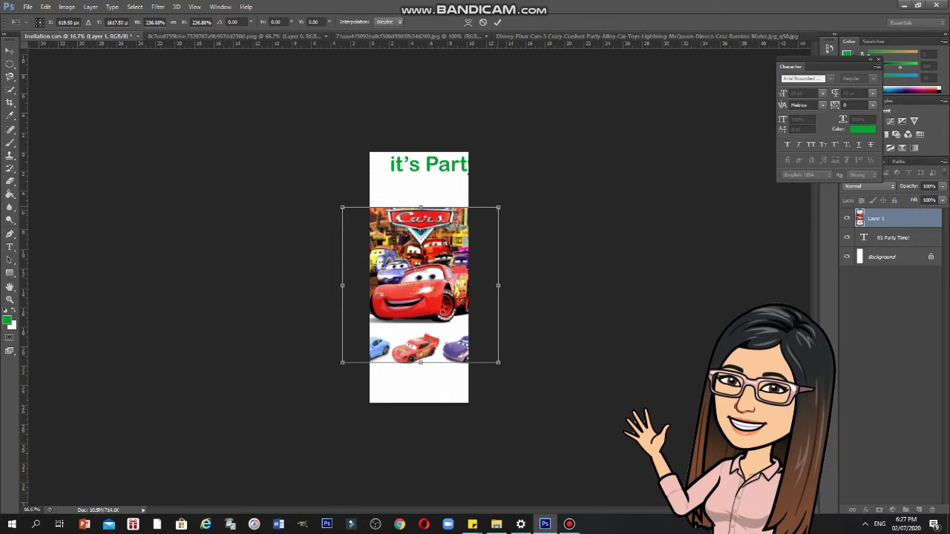
mouse_move(498, 208)
left_mouse_down()
mouse_move(470, 229)
mouse_move(450, 200)
left_mouse_up()
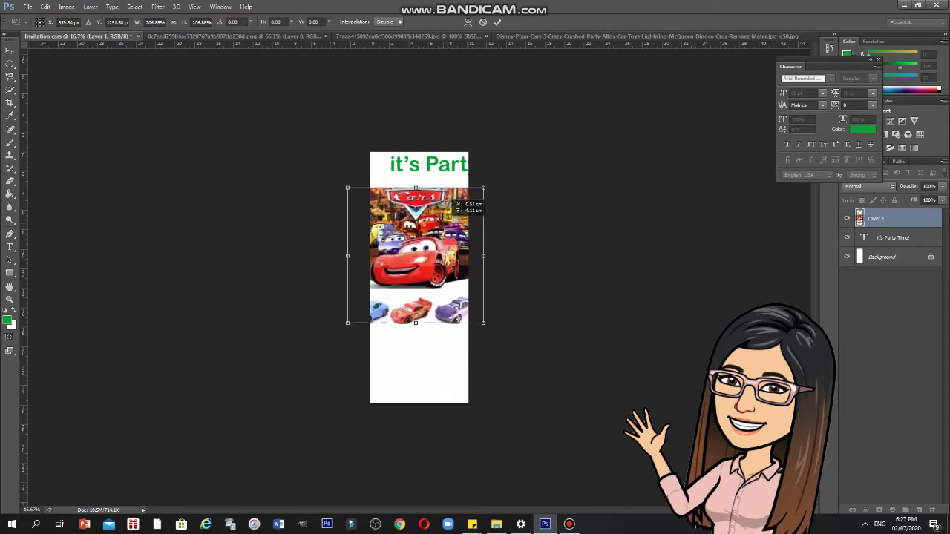
left_click_drag(450, 200, 451, 203)
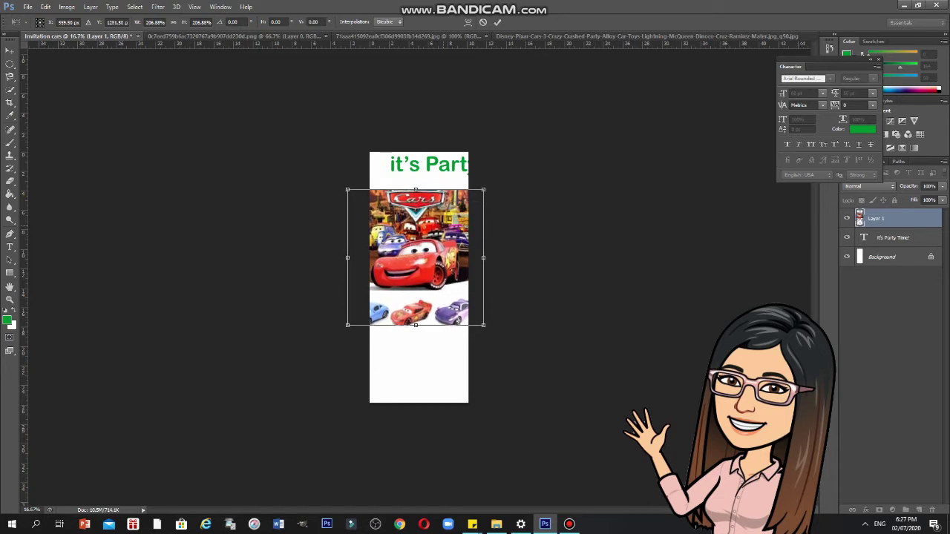
left_click(497, 21)
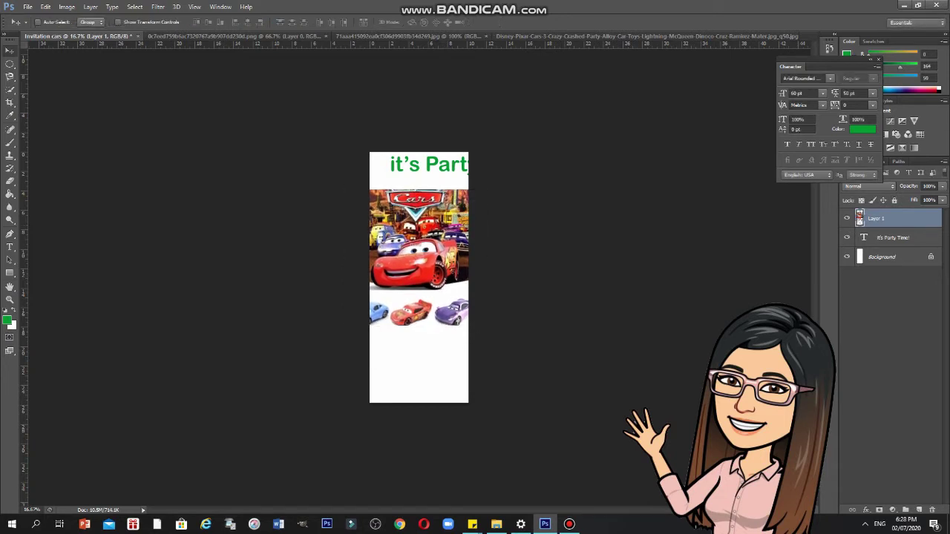
left_click_drag(442, 242, 442, 245)
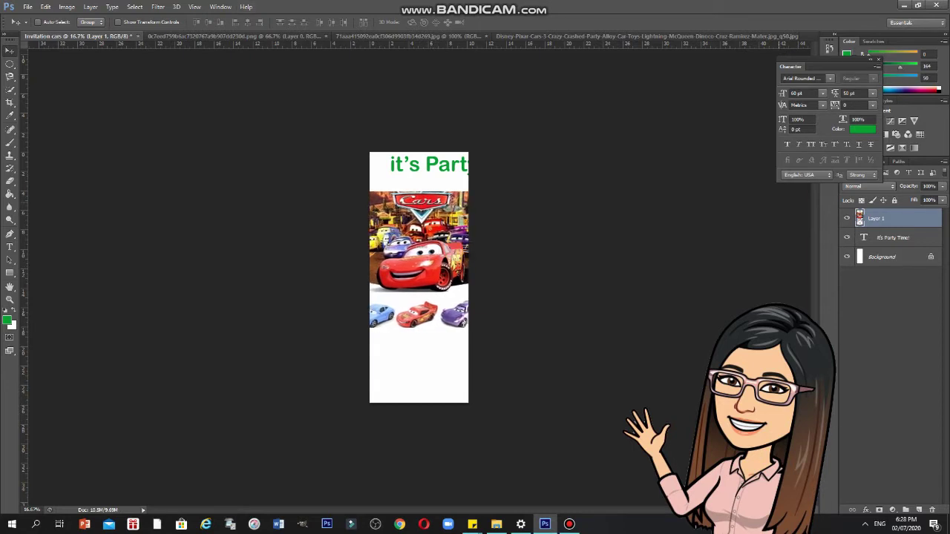
left_click(847, 218)
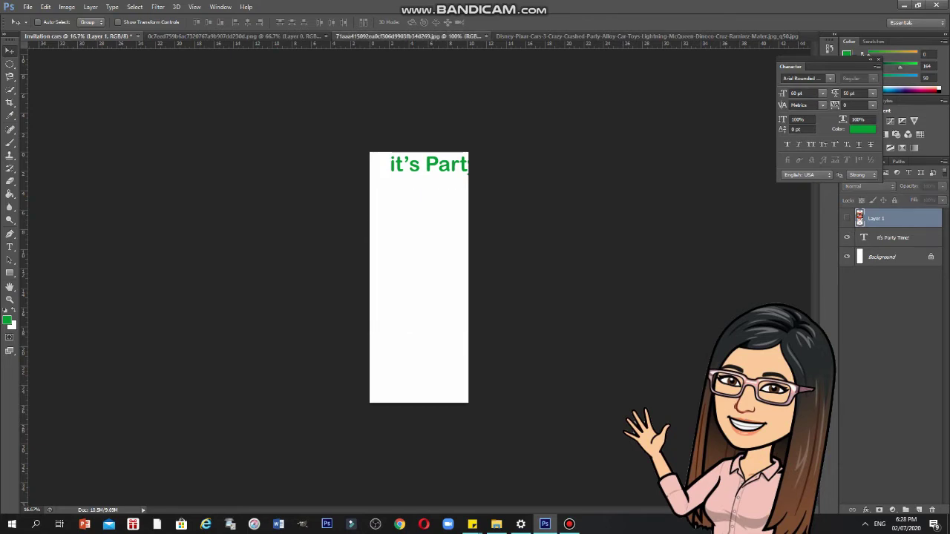
- Drag the STAR! Cars image into the invitation as Layer 2, scaled to span below the heading
left_click(407, 36)
key("ctrl+j")
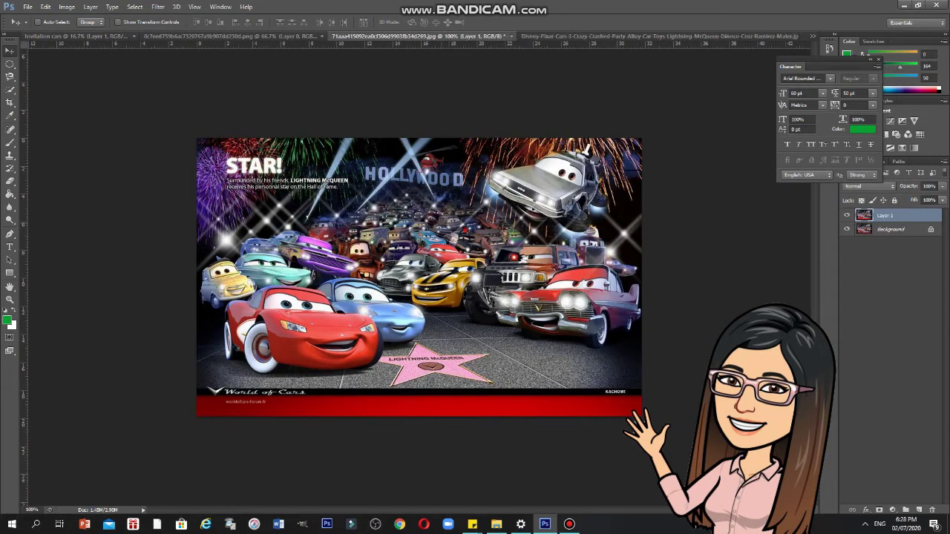
left_click_drag(420, 279, 260, 99)
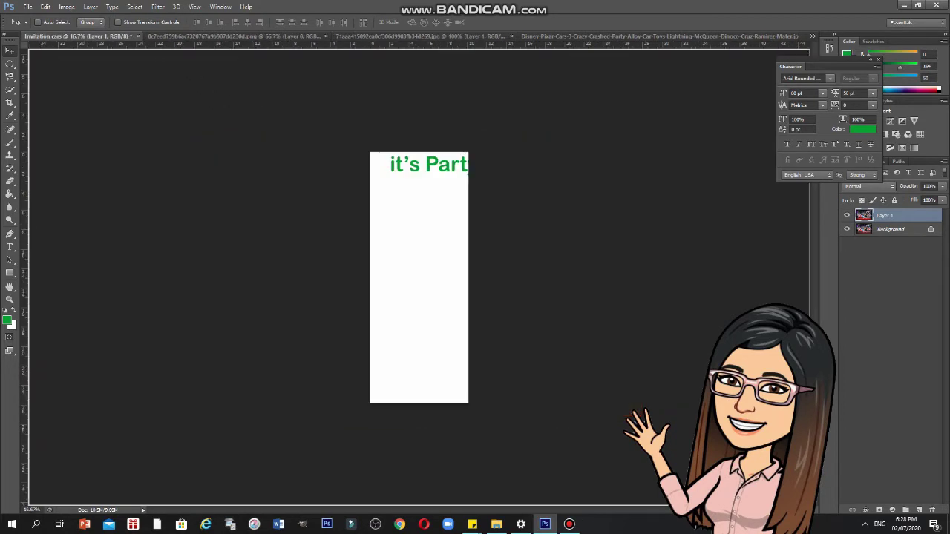
mouse_move(75, 36)
left_mouse_down()
mouse_move(417, 237)
mouse_move(397, 208)
left_mouse_up()
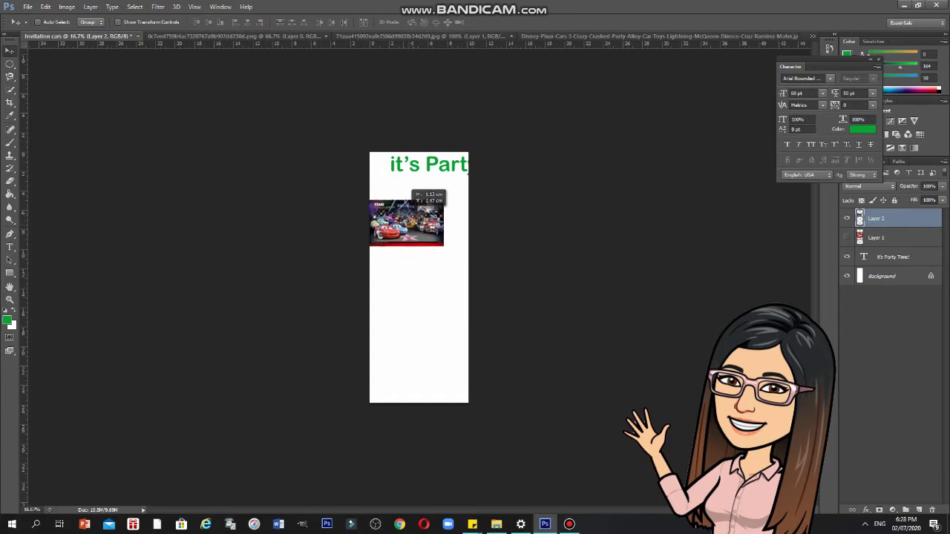
key("ctrl+t")
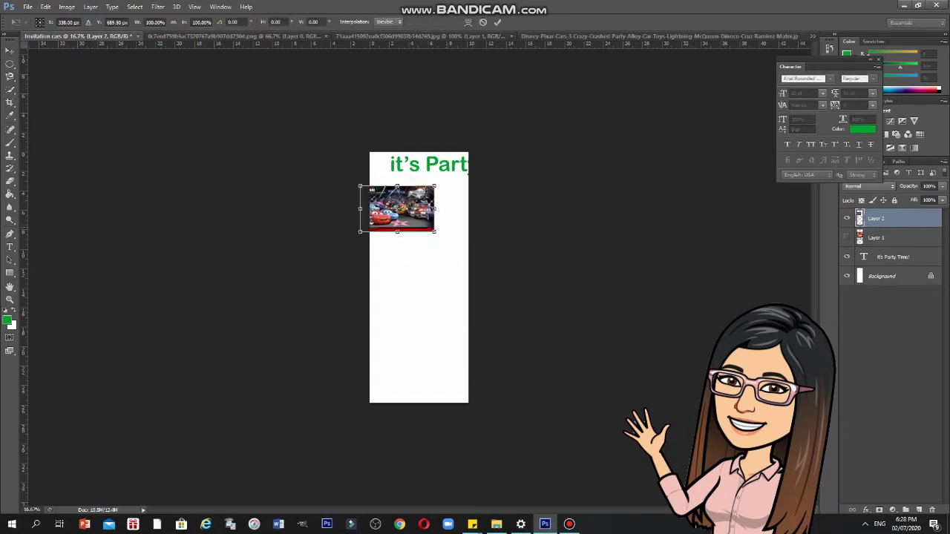
left_click_drag(436, 232, 556, 306)
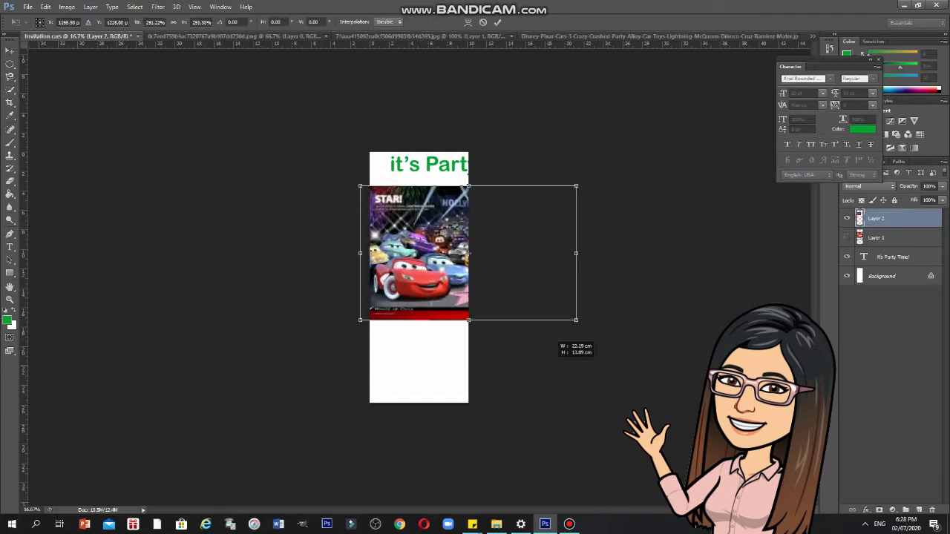
left_click_drag(487, 210, 484, 228)
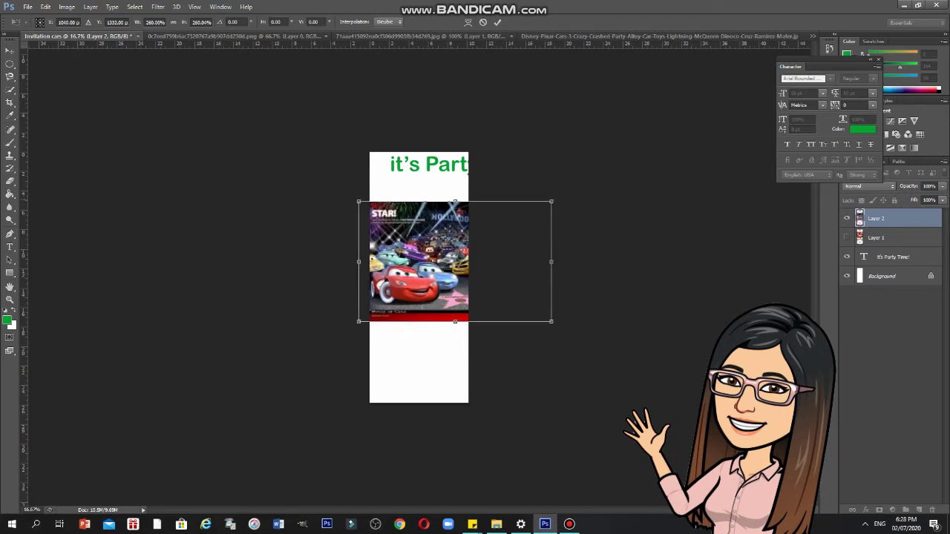
left_click_drag(455, 201, 455, 187)
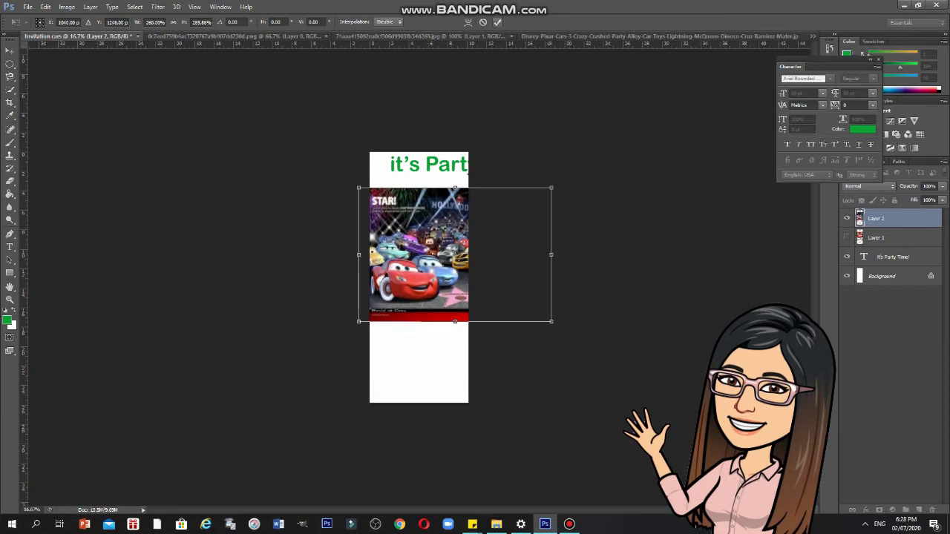
left_click(498, 22)
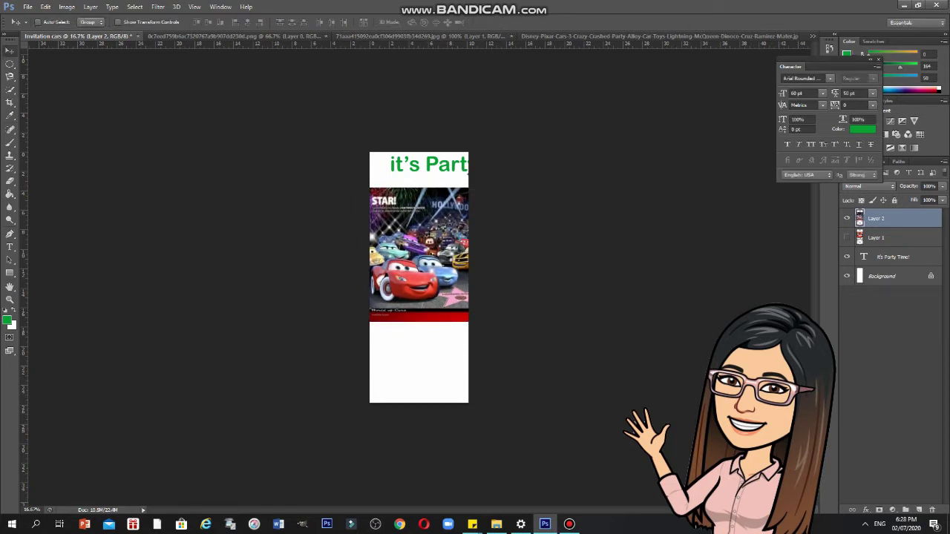
- Zoom in and select the Brush tool at a 52 px size
key("ctrl+plus")
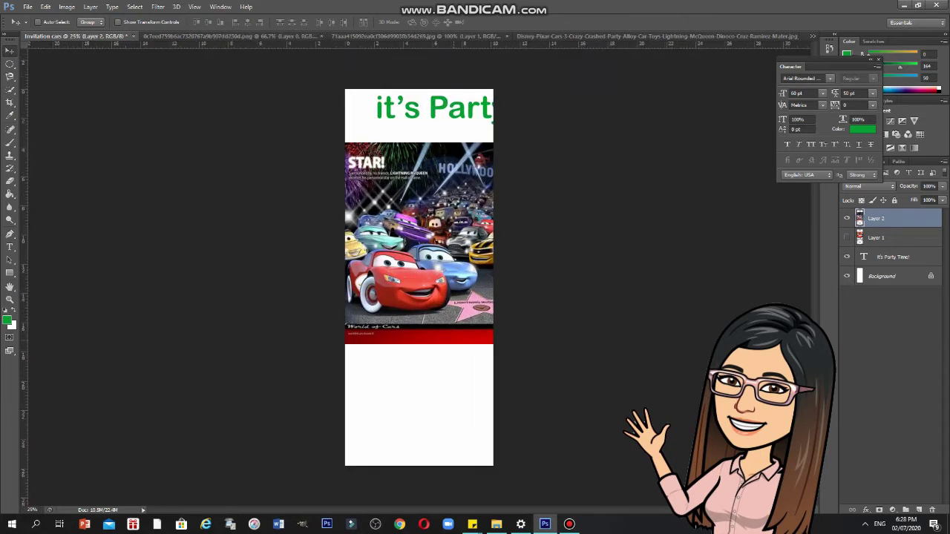
key("ctrl+plus")
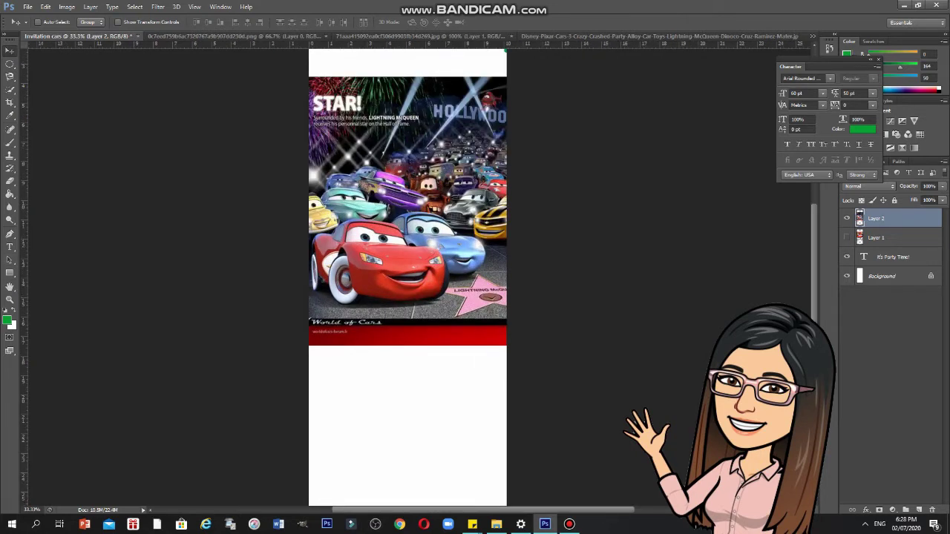
right_click(10, 142)
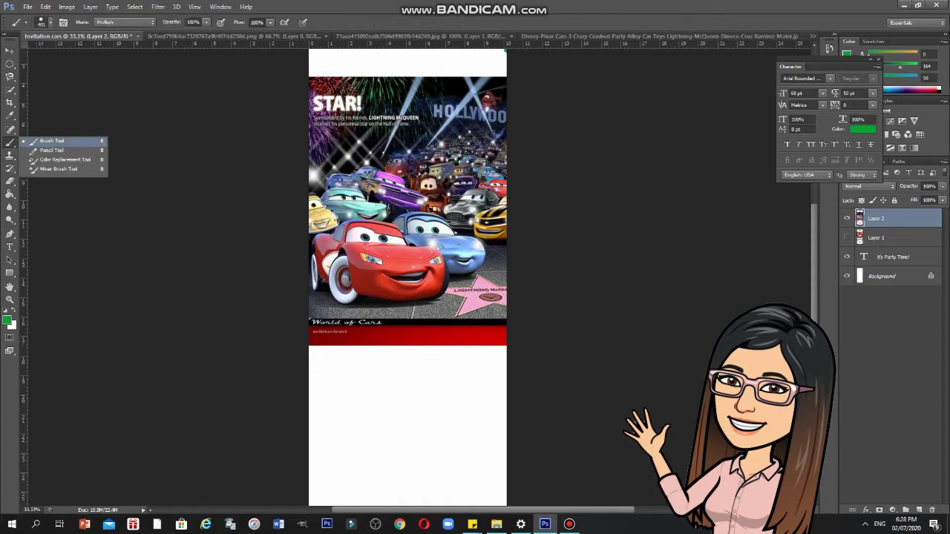
left_click(52, 142)
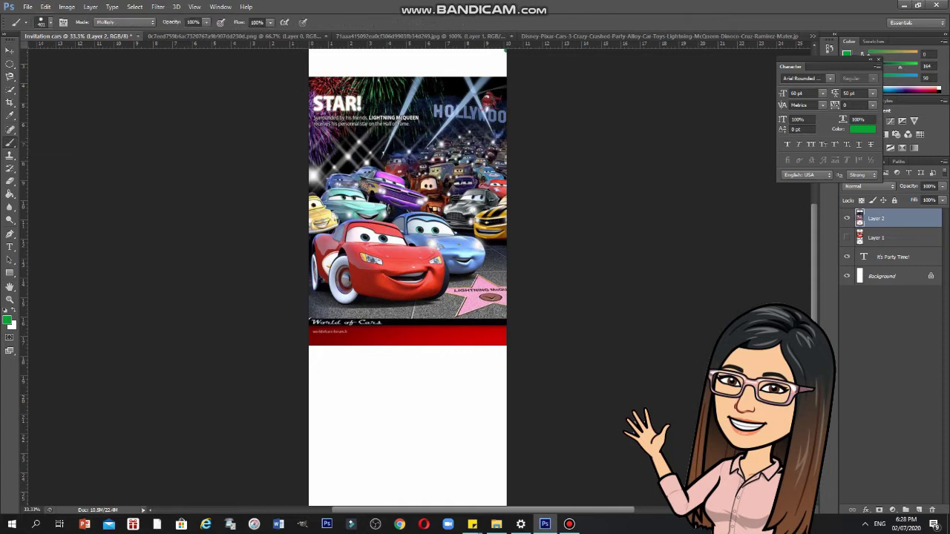
left_click(50, 23)
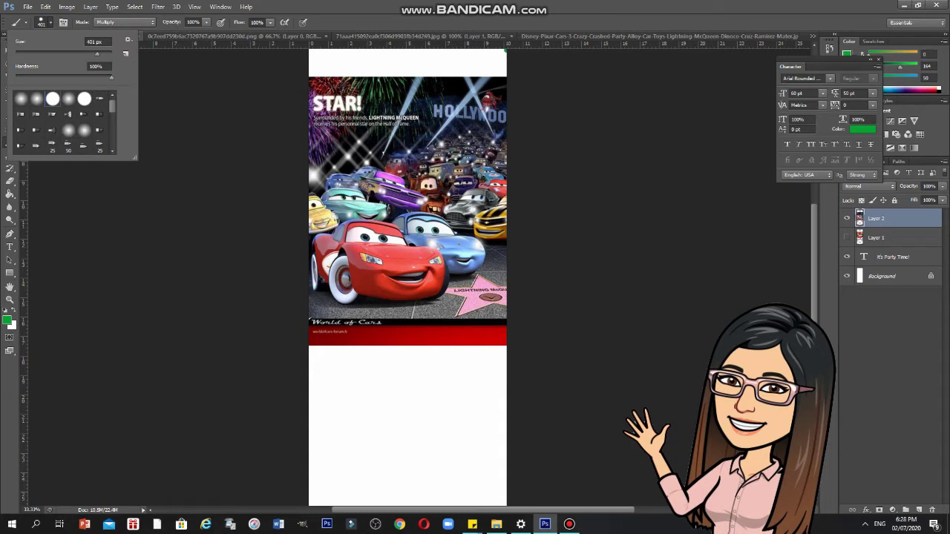
type("52")
key("Return")
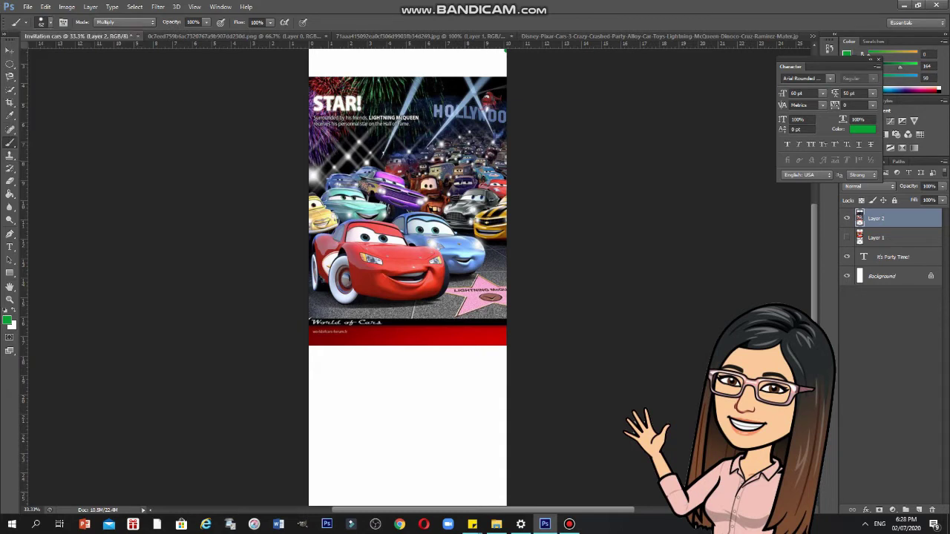
- Set the foreground colour to black #000000 and adjust the brush size again
left_click(8, 320)
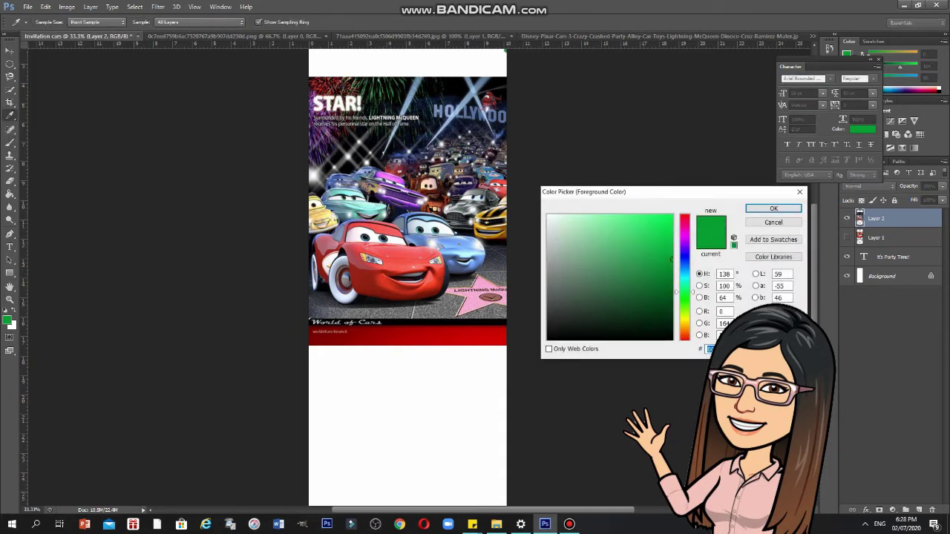
type("000000")
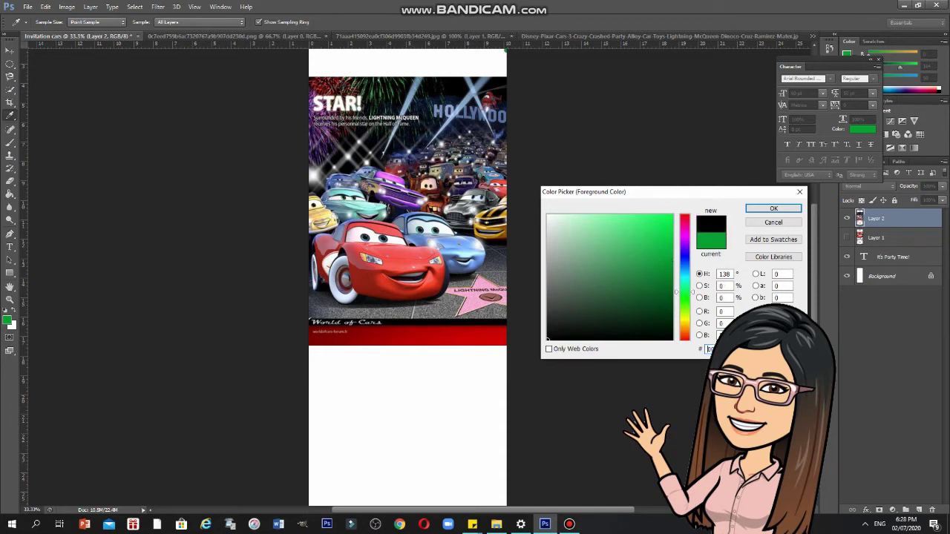
left_click(774, 209)
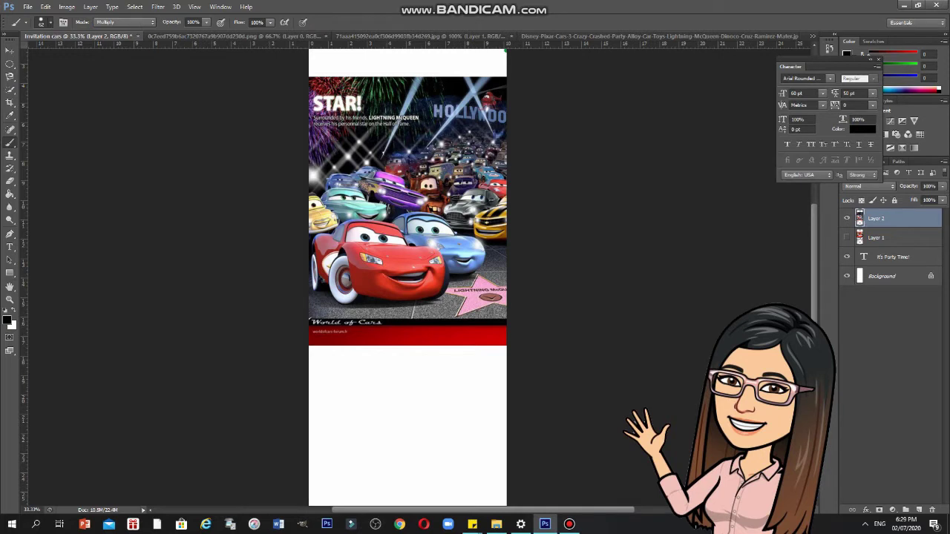
left_click(50, 22)
left_click(98, 42)
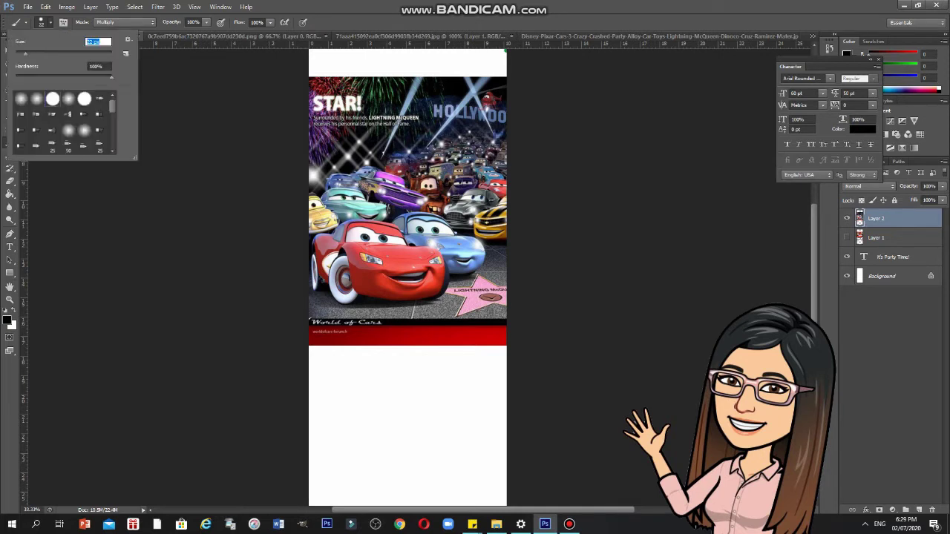
type("0")
key("Return")
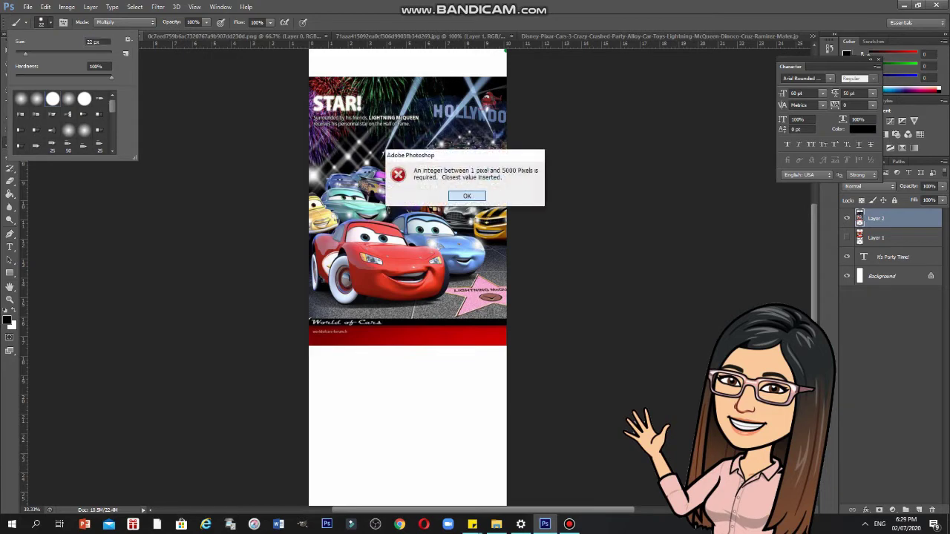
key("Return")
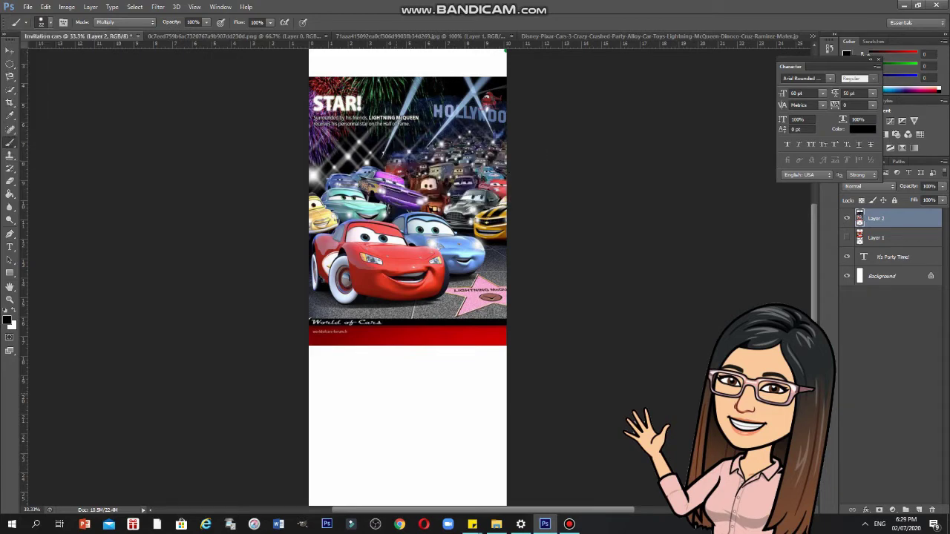
scroll(396, 394, "up", 1)
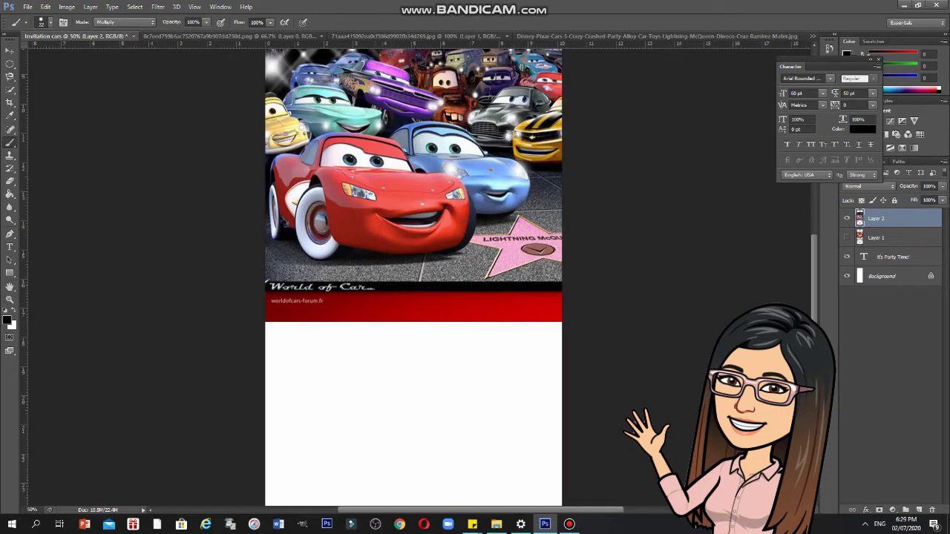
left_click_drag(375, 287, 277, 287)
key("ctrl+z")
key("ctrl+z")
left_click(46, 7)
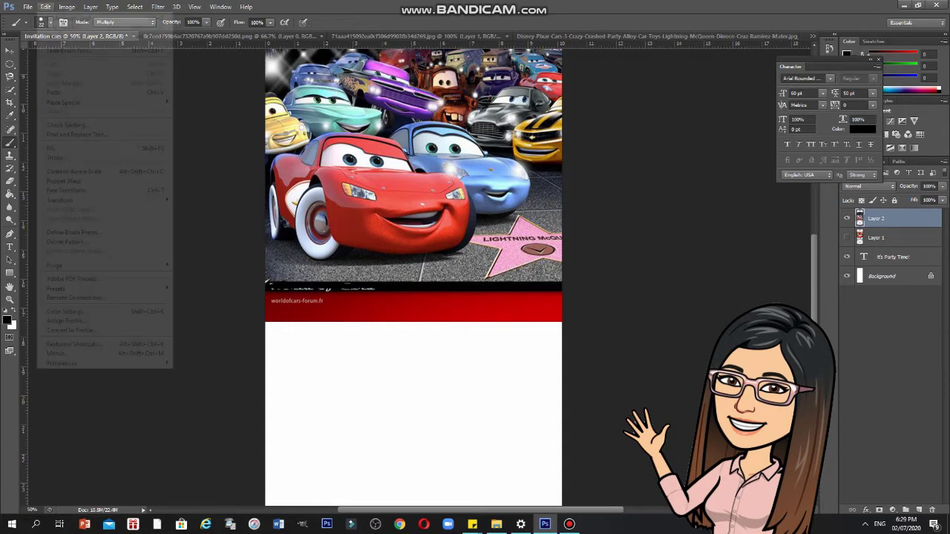
left_click(65, 36)
left_click(45, 6)
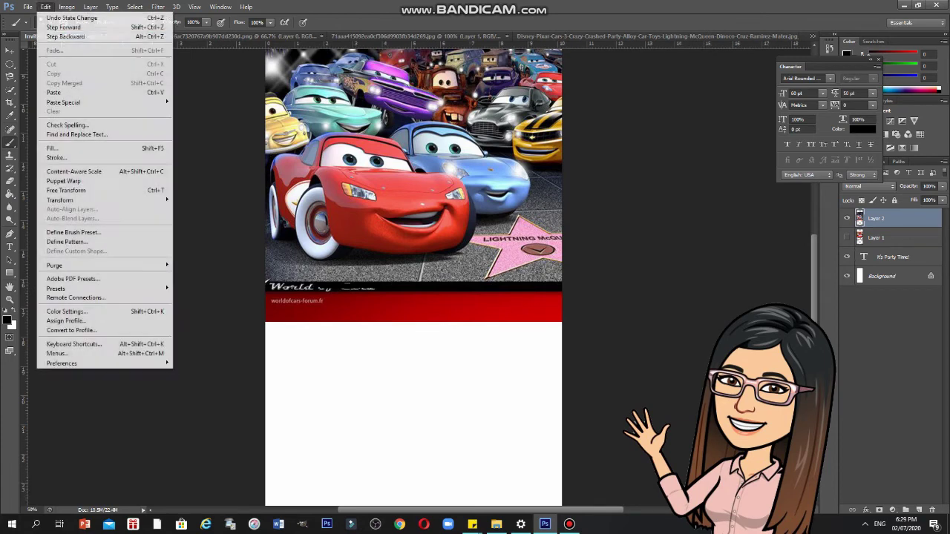
left_click(66, 36)
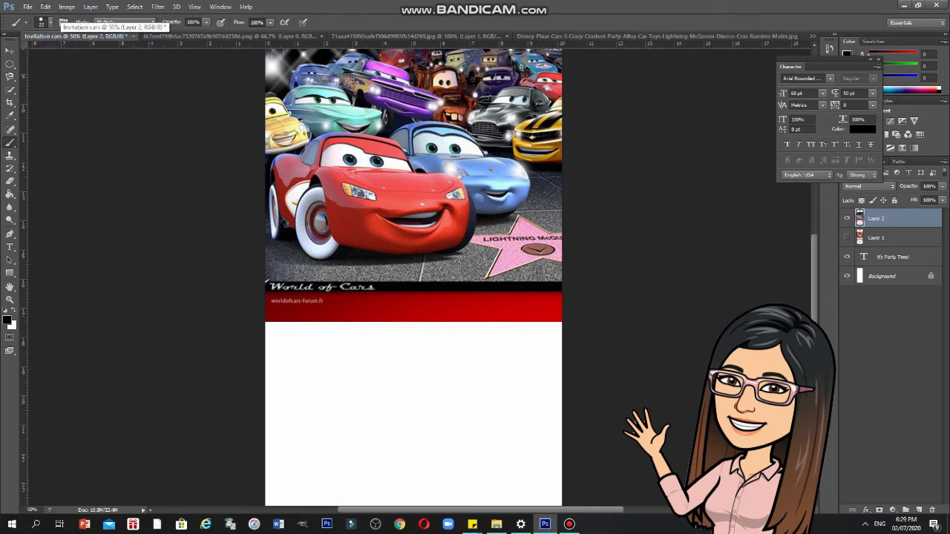
key("ctrl+minus")
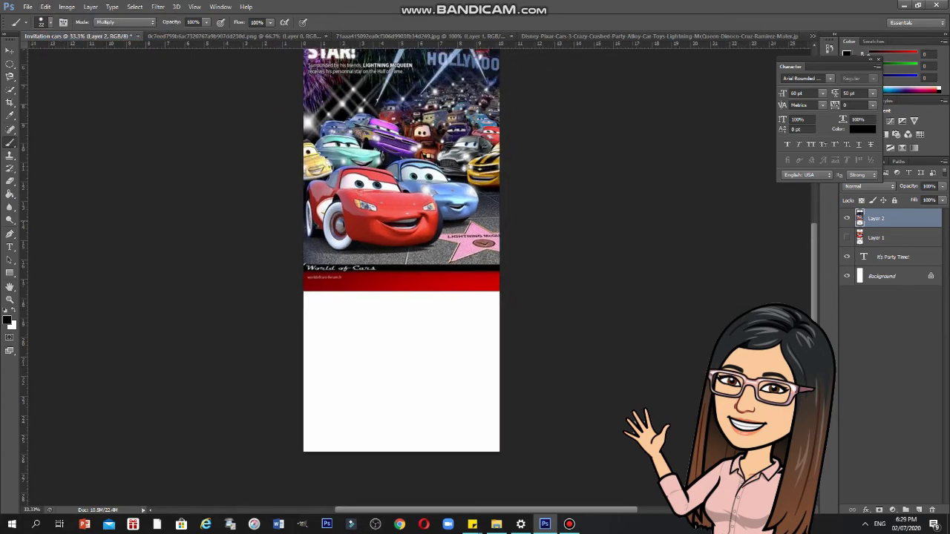
key("ctrl+minus")
key("ctrl+minus")
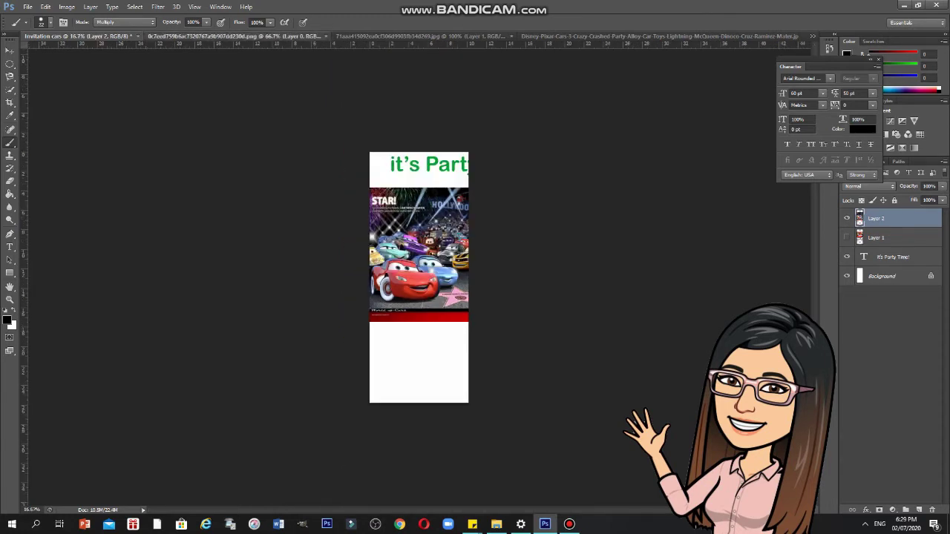
- Close the extra Disney-Pixar Cars image without saving
left_click(222, 36)
key("ctrl+Tab")
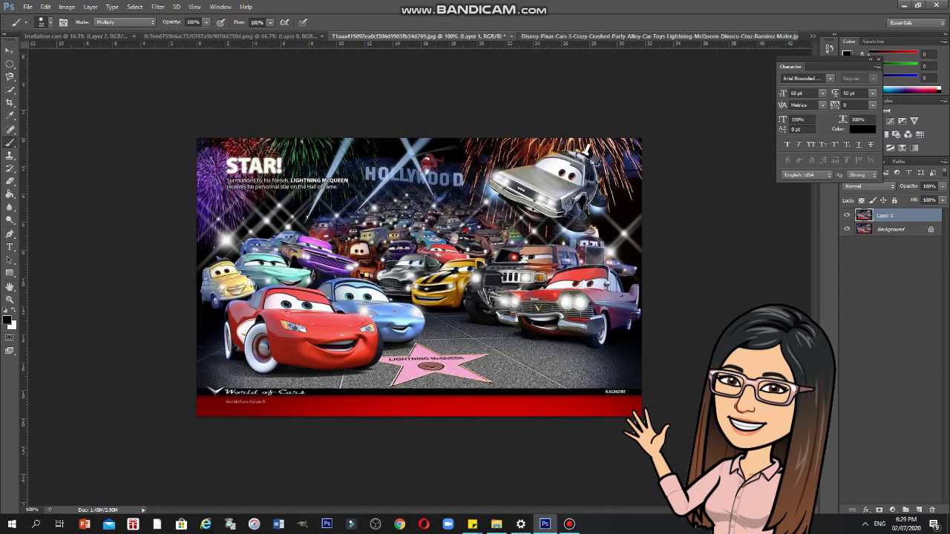
key("ctrl+Tab")
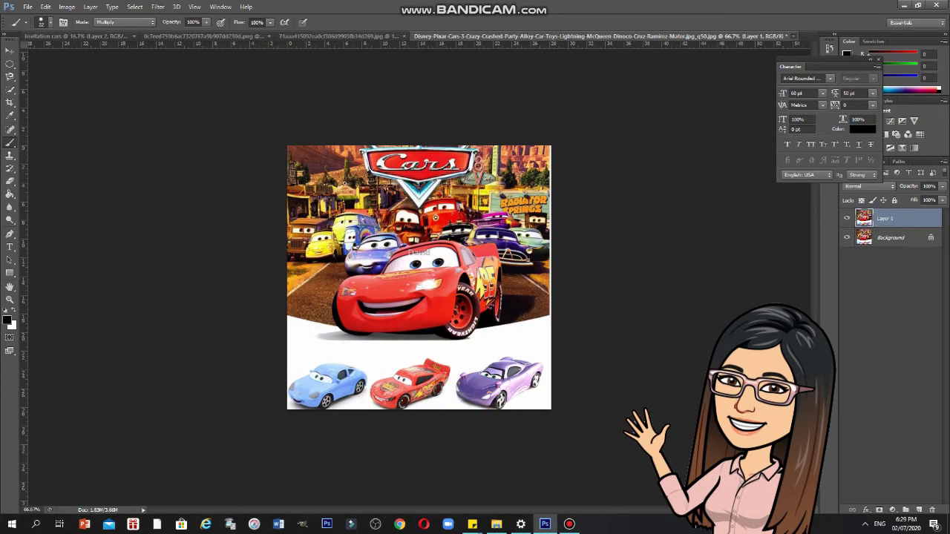
left_click(793, 36)
left_click(476, 196)
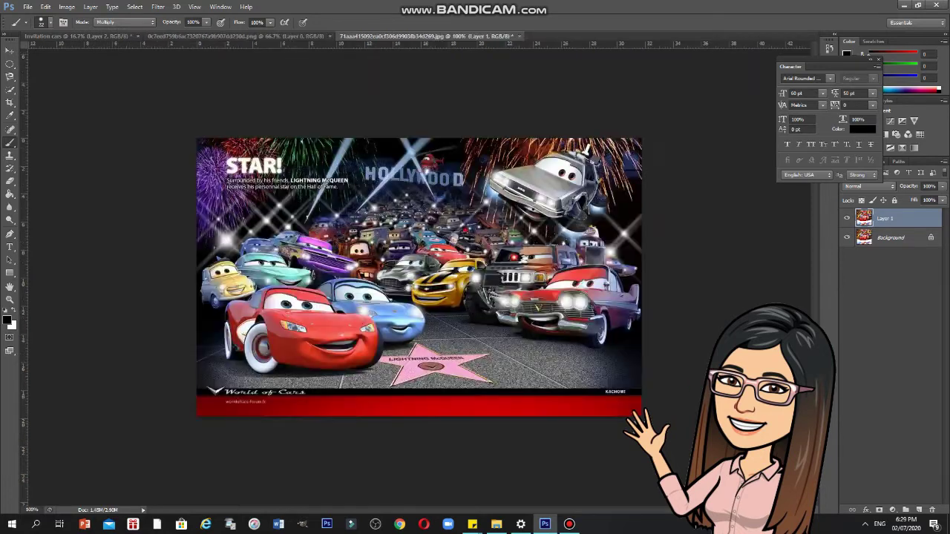
- Open the checkered texture from the cars folder in Paint
left_click(27, 7)
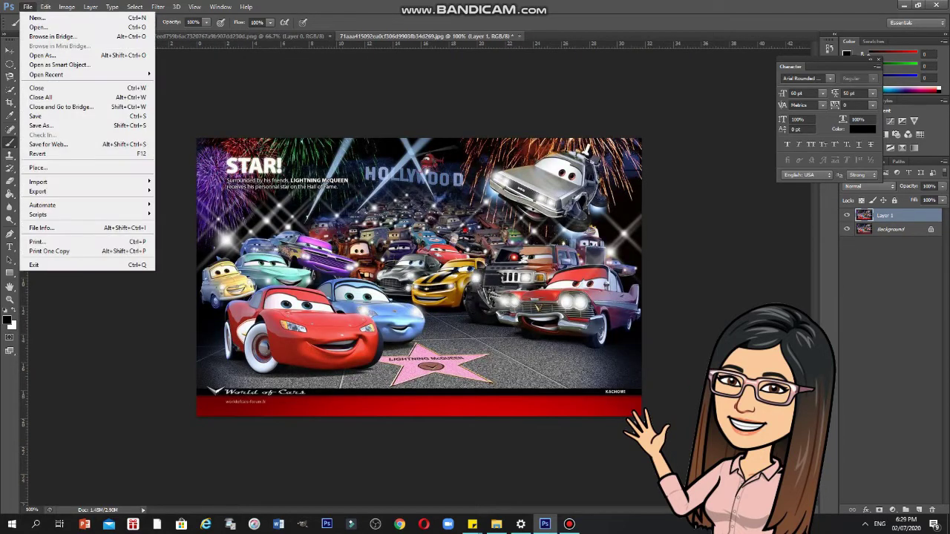
left_click(37, 27)
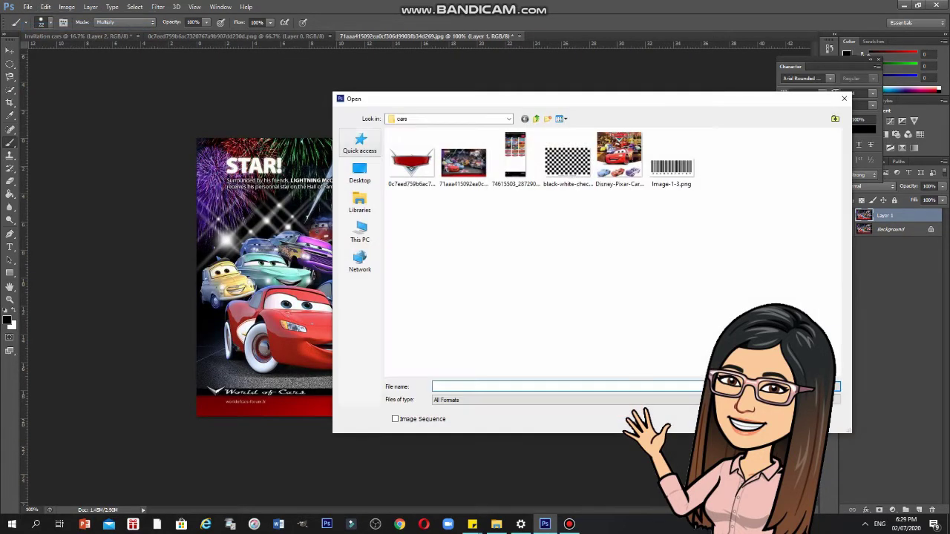
left_click(568, 160)
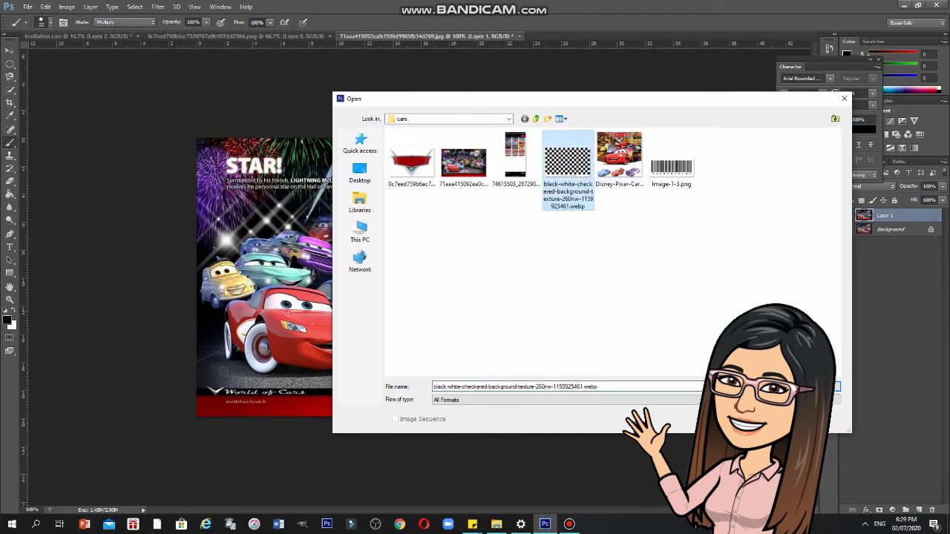
right_click(554, 169)
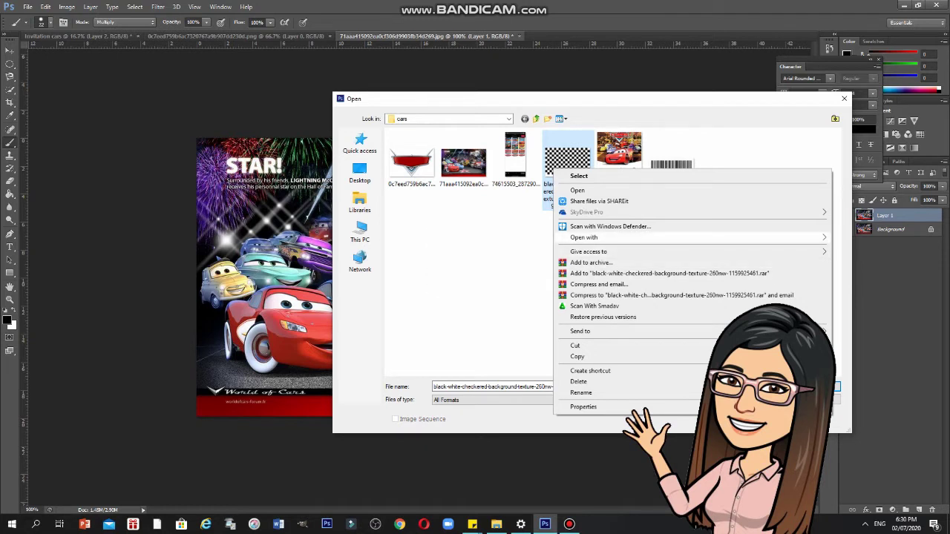
left_click(453, 260)
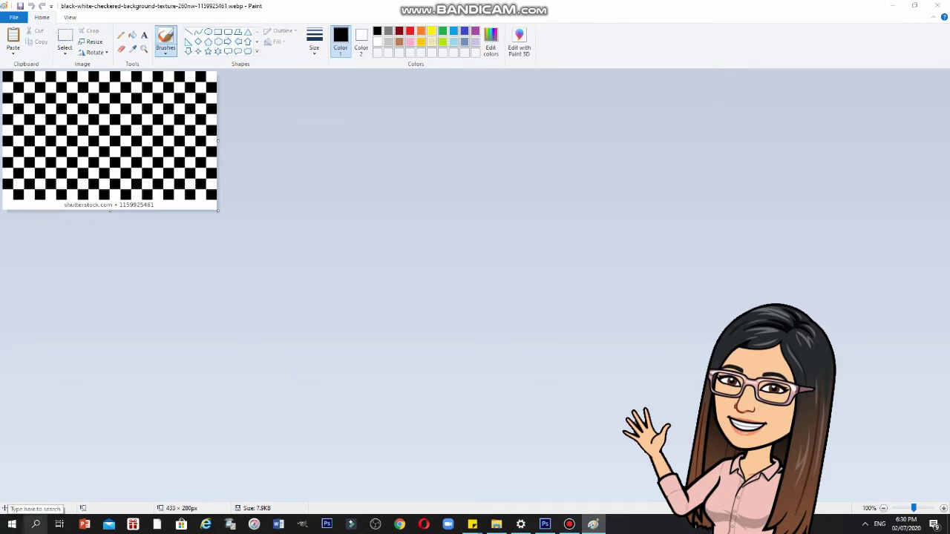
- Crop the checkered canvas to a 433 × 43 px strip of its top squares
left_click(35, 524)
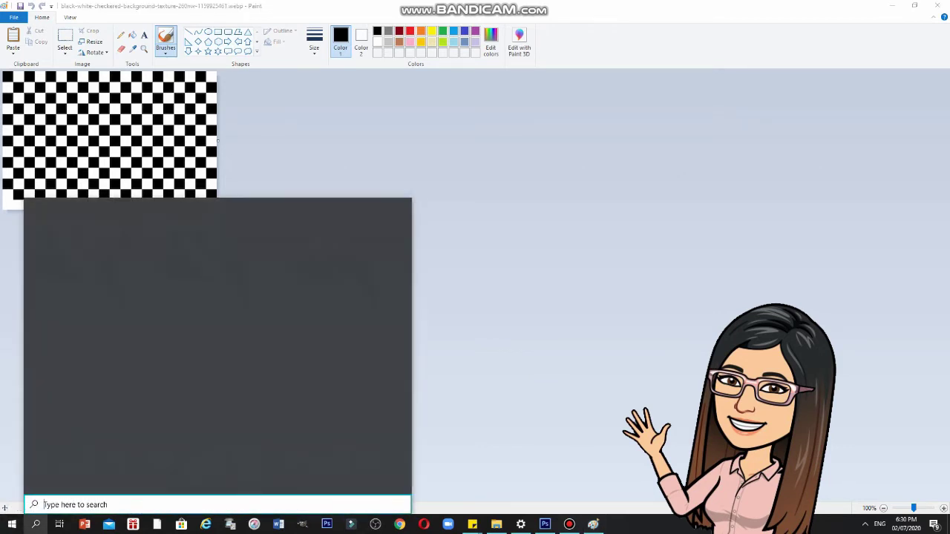
key("Escape")
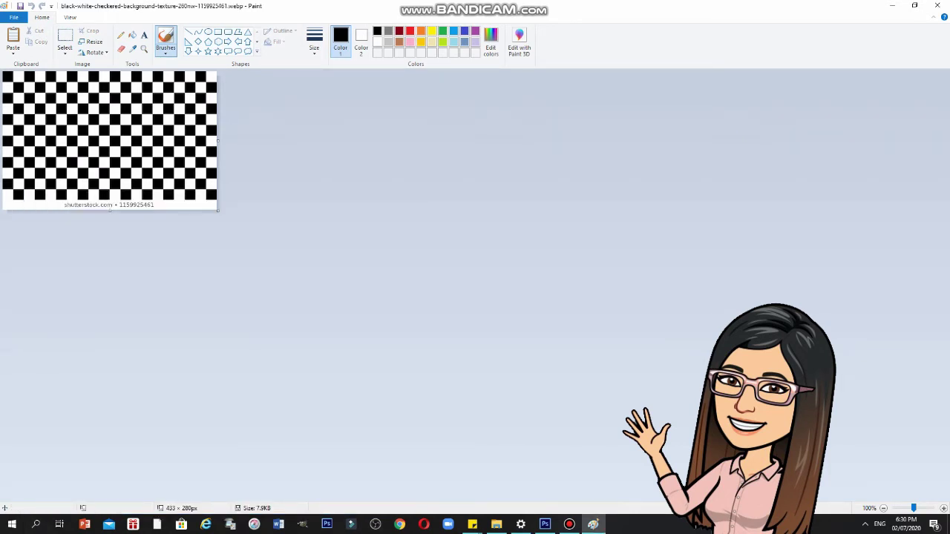
left_click_drag(110, 210, 110, 91)
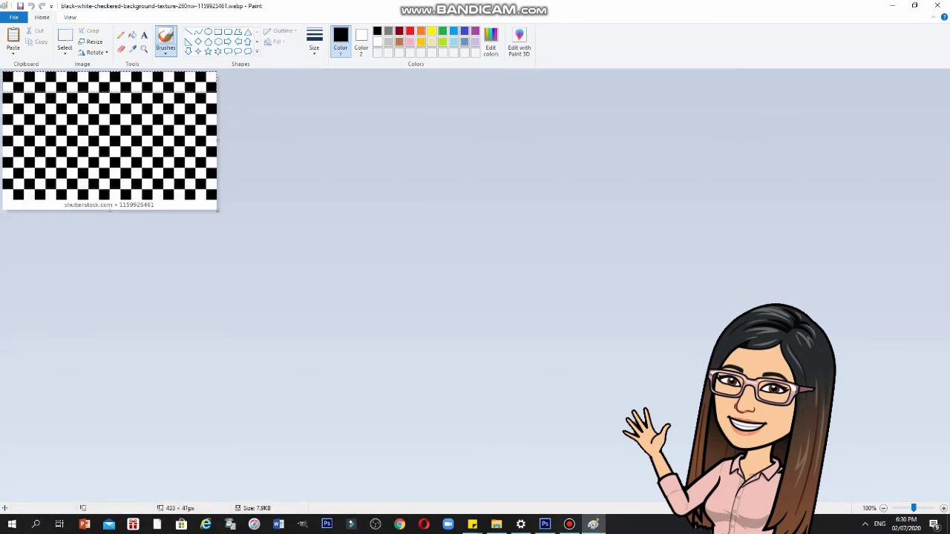
left_click_drag(110, 91, 110, 92)
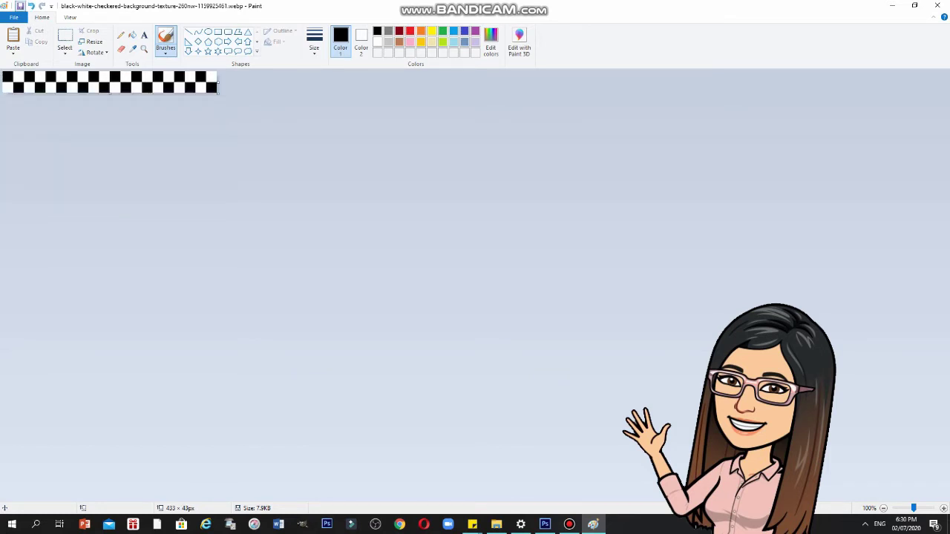
- Try saving the cropped strip to the Desktop in Paint; the save fails with a cannot-save error
key("ctrl+s")
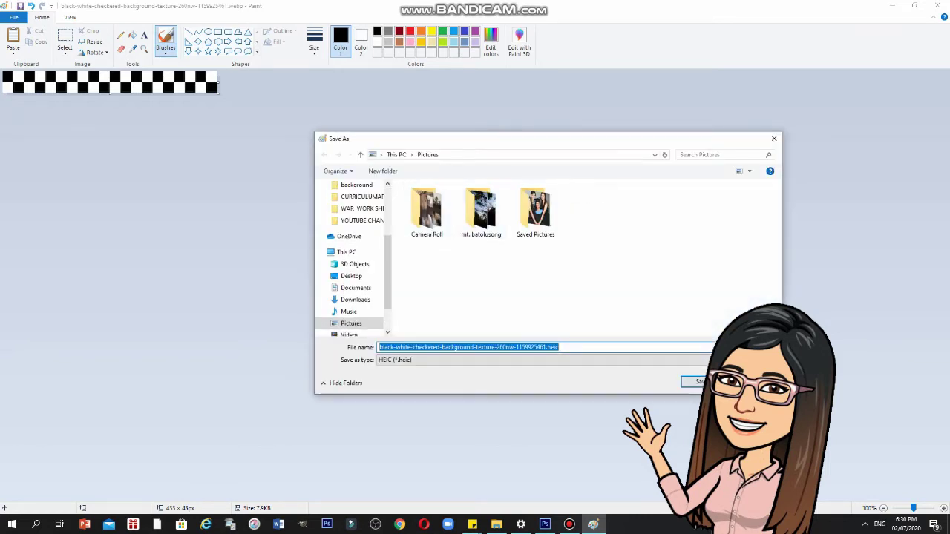
scroll(353, 260, "up", 3)
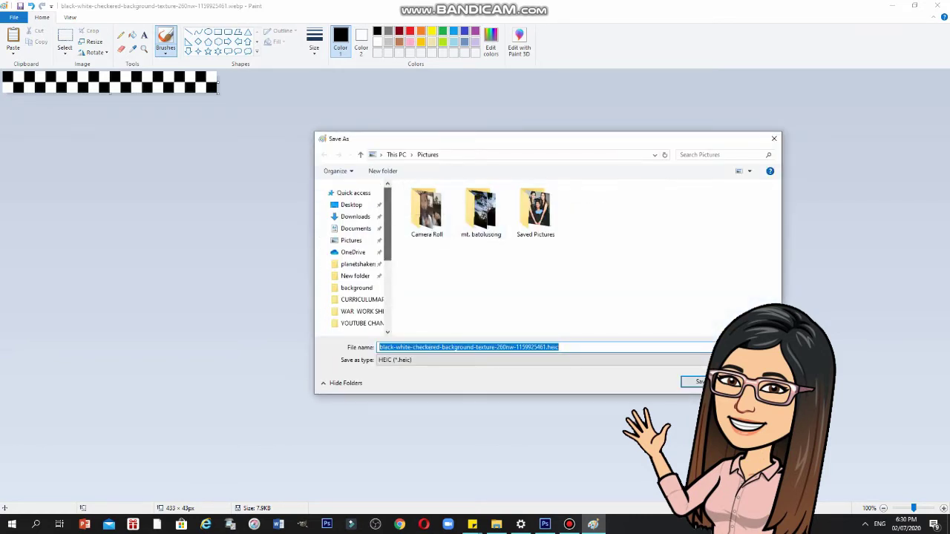
left_click(351, 205)
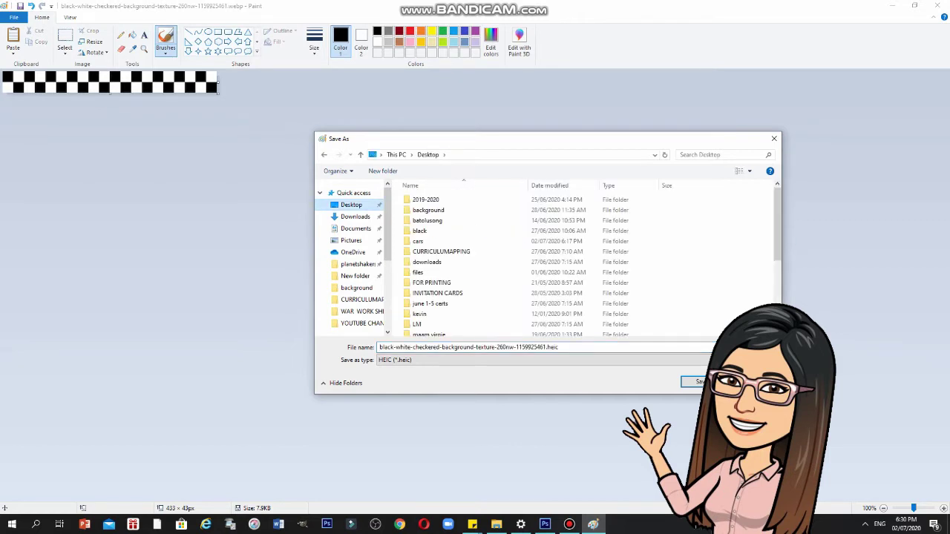
left_click(694, 381)
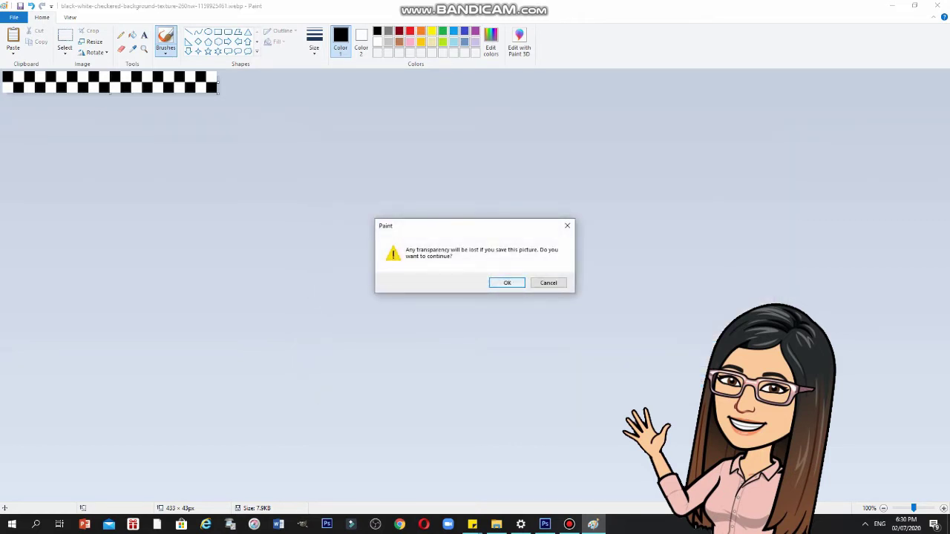
key("Return")
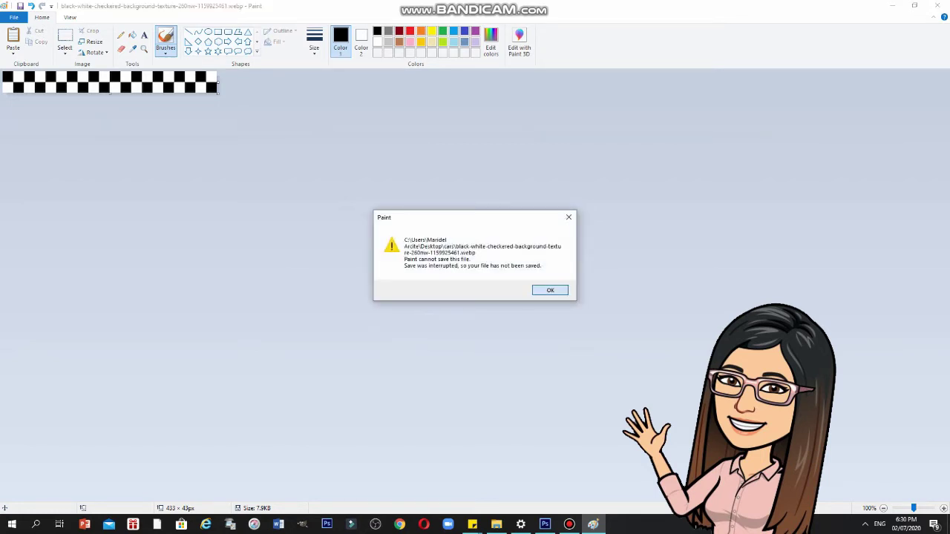
key("Return")
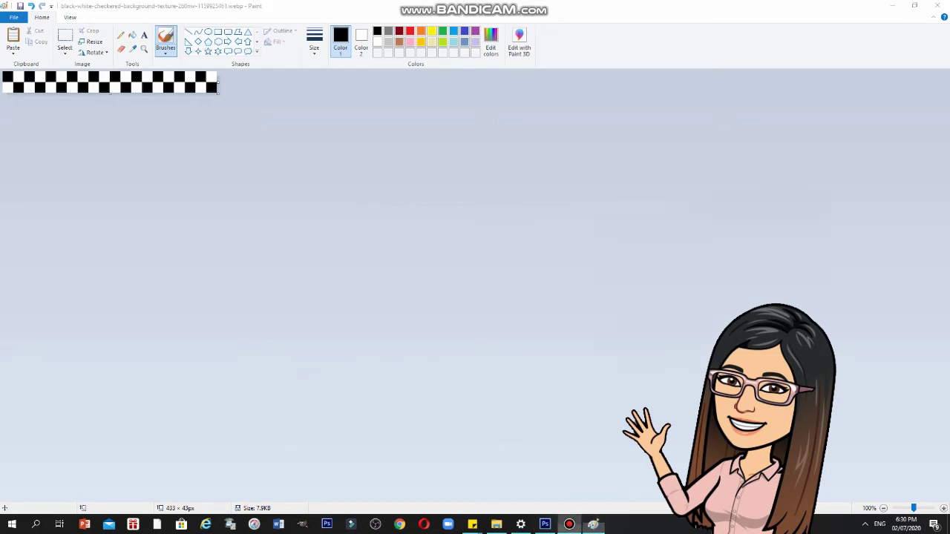
left_click(570, 524)
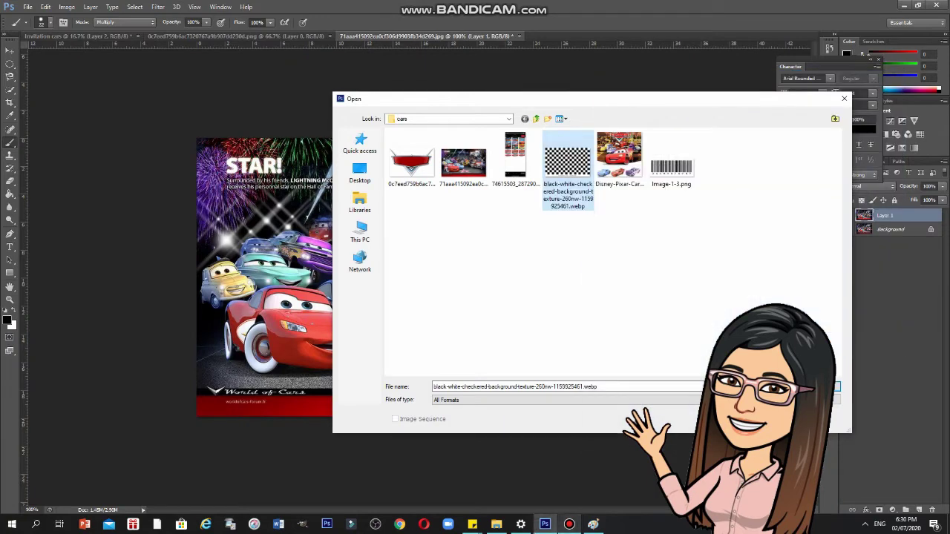
- Leave the screen recorder and return to Paint showing the 433 × 43 px checkered strip
left_click(569, 524)
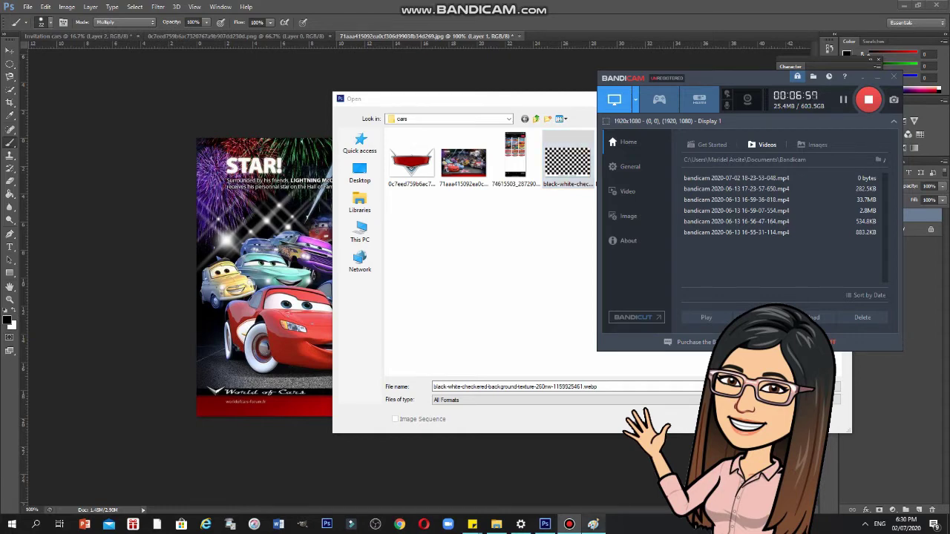
left_click(593, 524)
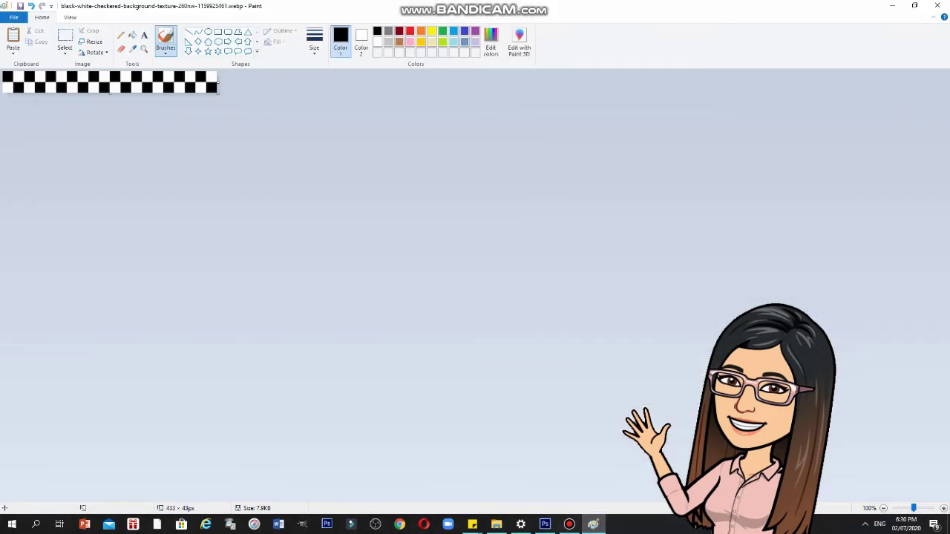
- Save the checkered strip as a PNG file inside the Desktop's cars folder
left_click(13, 17)
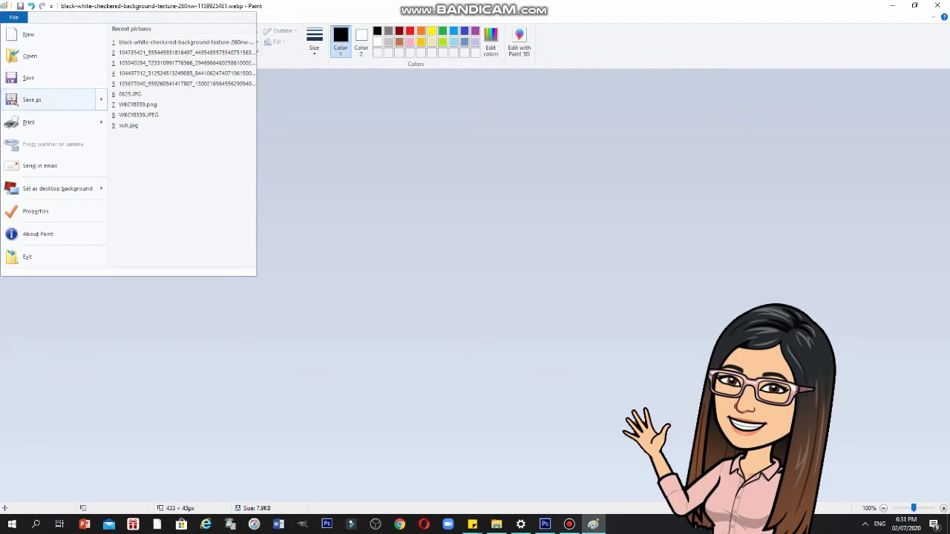
left_click(138, 149)
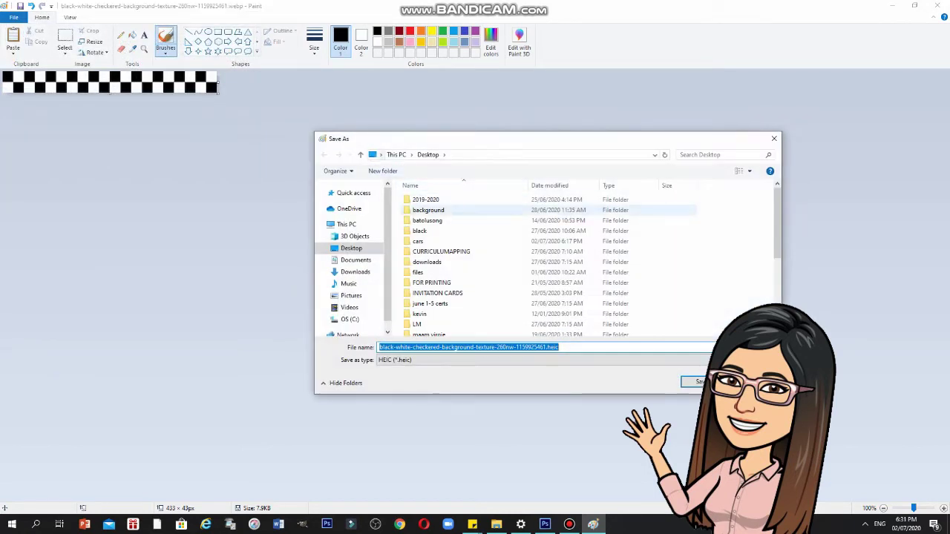
double_click(418, 241)
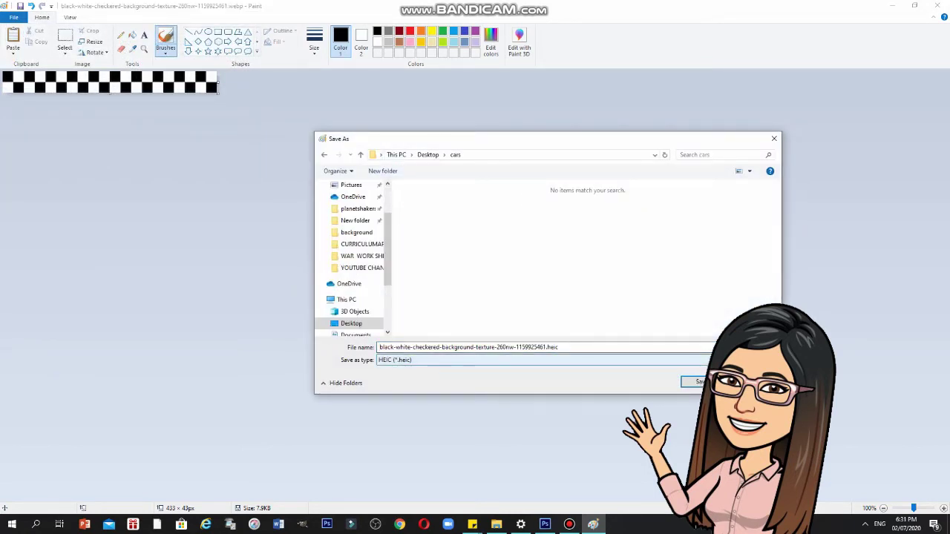
left_click(542, 360)
left_click(415, 426)
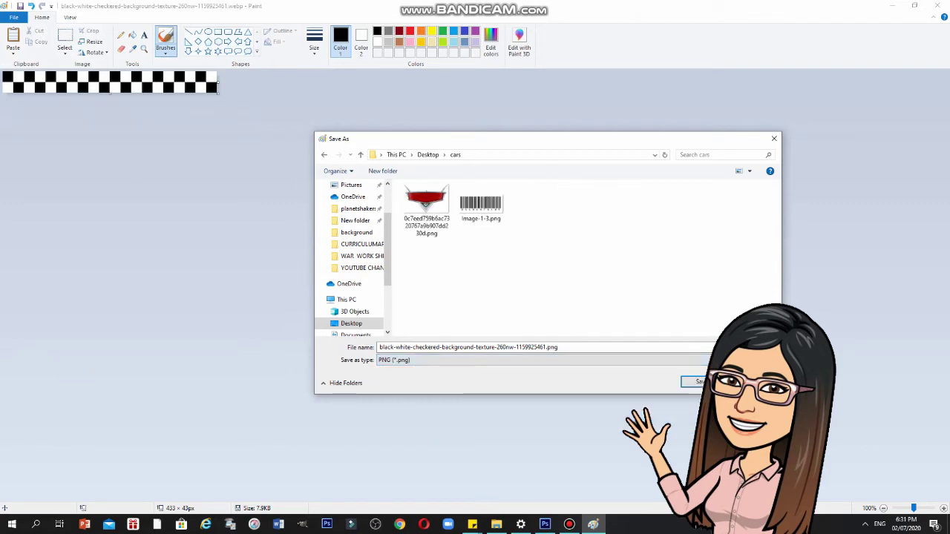
left_click(695, 382)
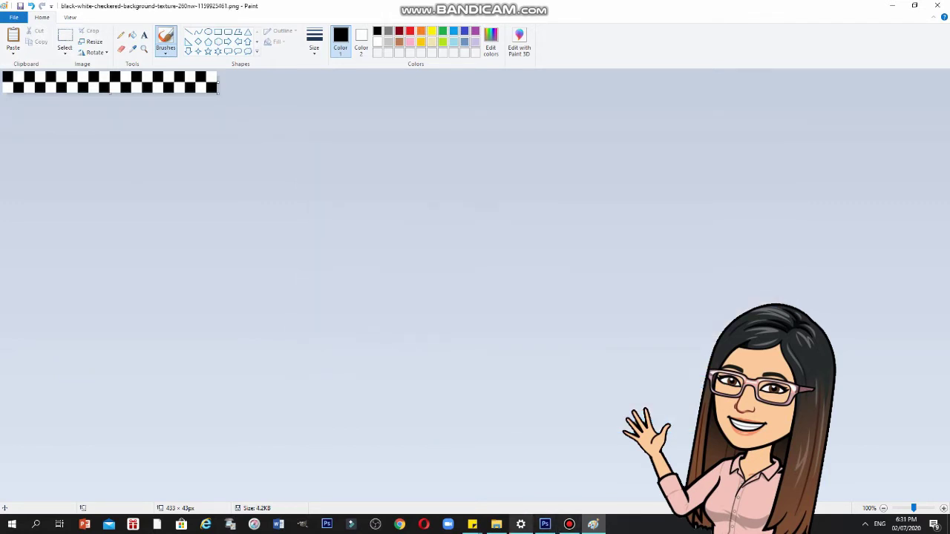
left_click(497, 525)
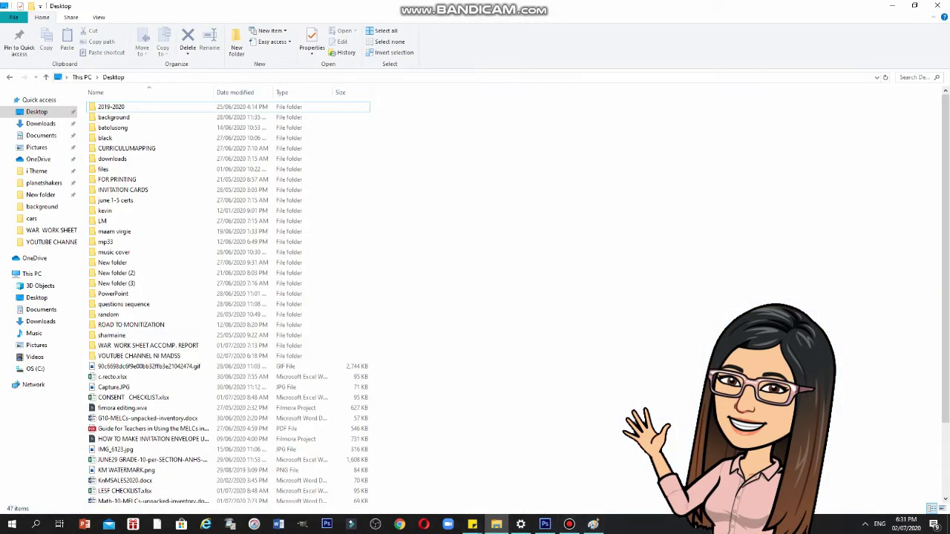
- Open Image-1-3.png and the new checkered strip PNG together from the cars folder
left_click(545, 525)
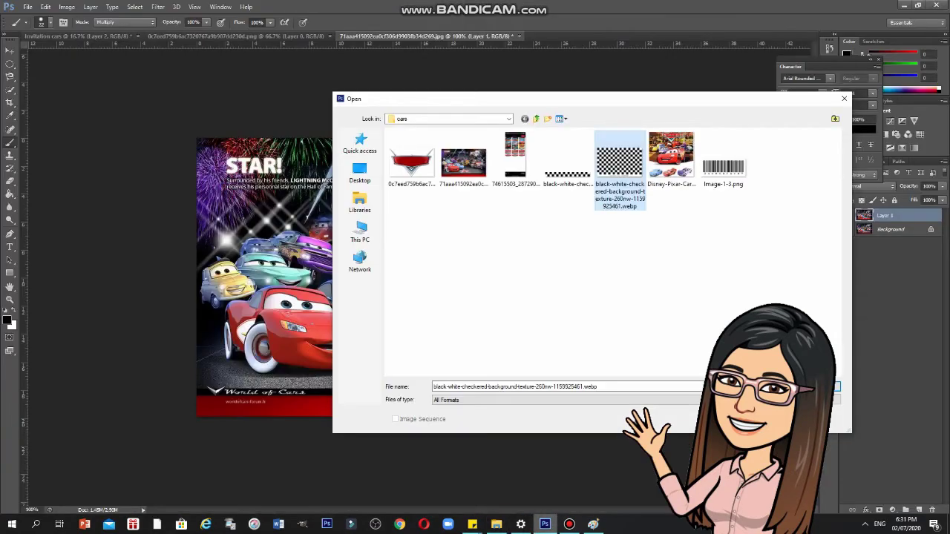
left_click(724, 162)
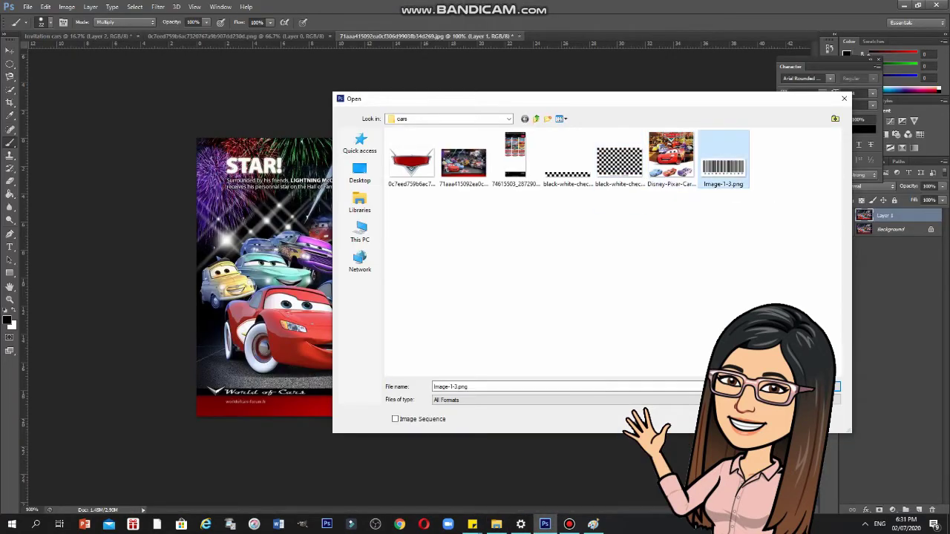
left_click(724, 160)
left_click(568, 160, "ctrl")
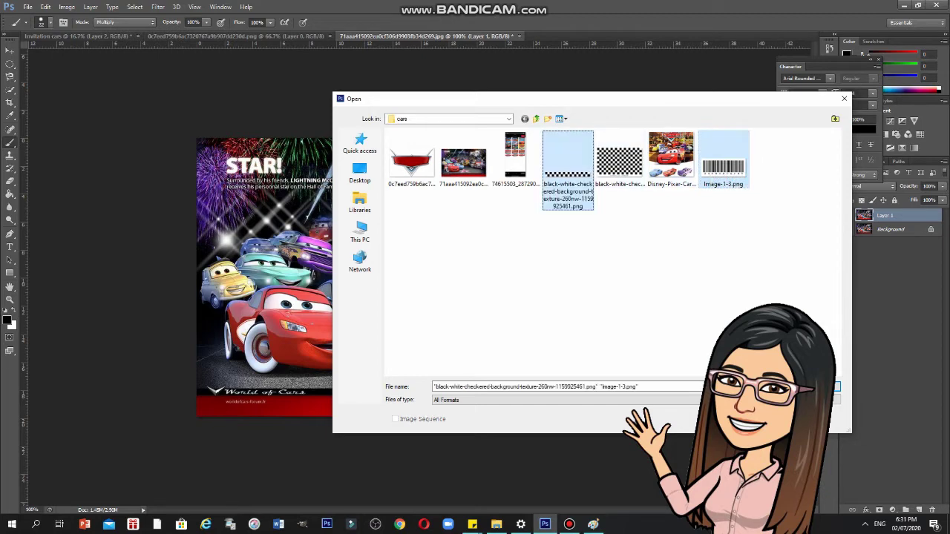
key("Return")
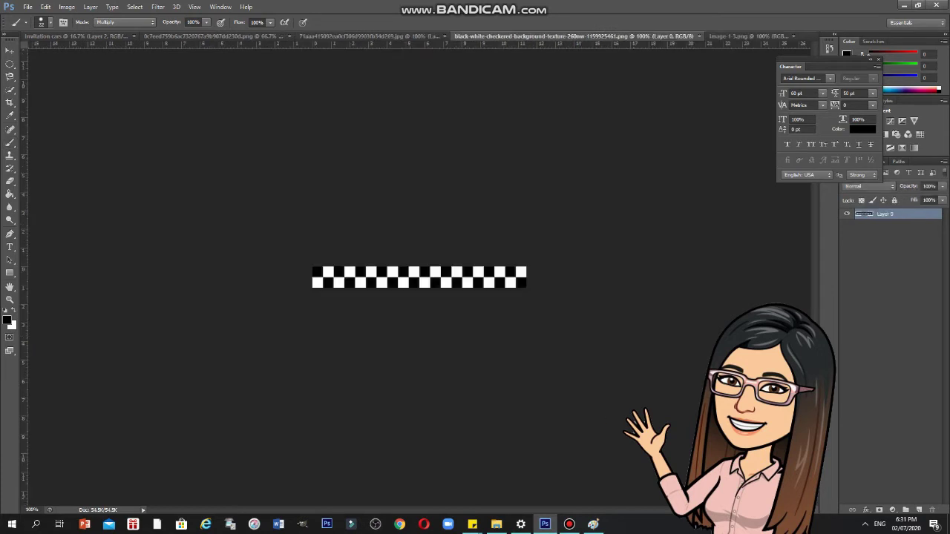
- Drag the checkered strip image into the invitation document with the Move tool
key("v")
left_click_drag(420, 277, 639, 277)
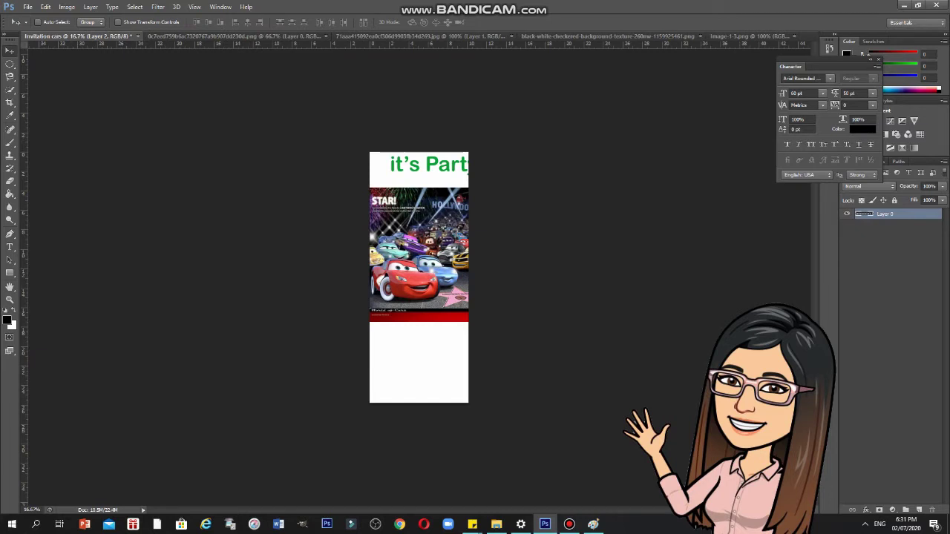
mouse_move(96, 36)
left_mouse_down()
mouse_move(414, 318)
mouse_move(489, 324)
left_mouse_up()
- Scale the strip across the invitation width and position it under the Cars picture
key("ctrl+t")
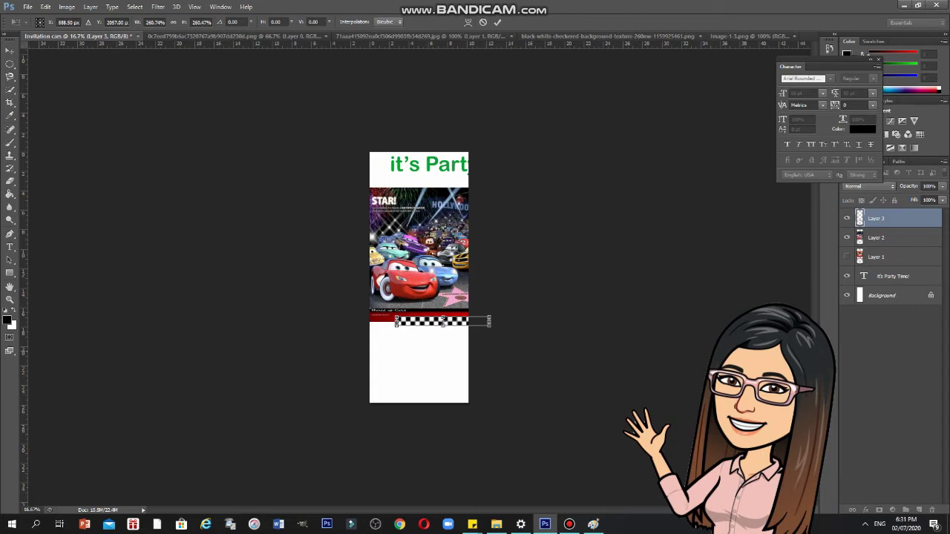
left_click_drag(443, 320, 415, 317)
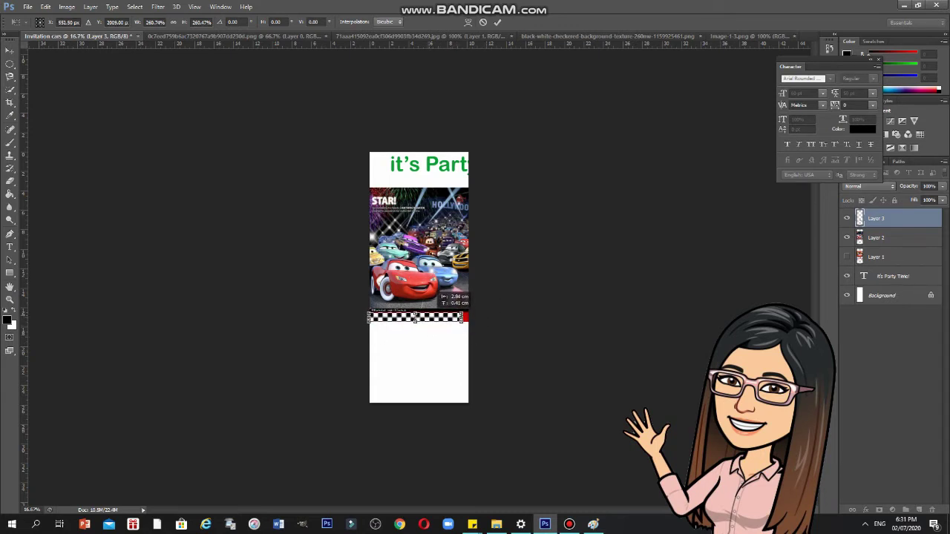
left_click_drag(415, 318, 471, 318)
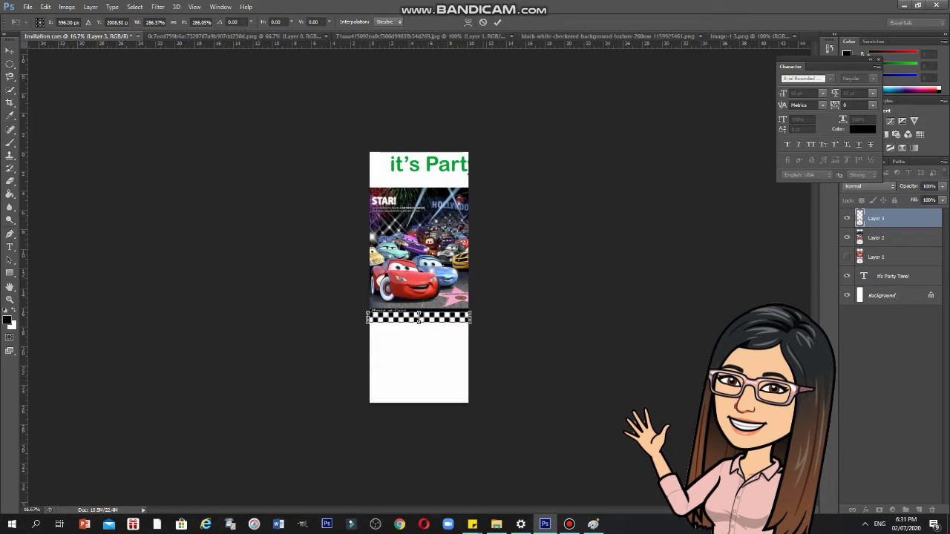
left_click(497, 22)
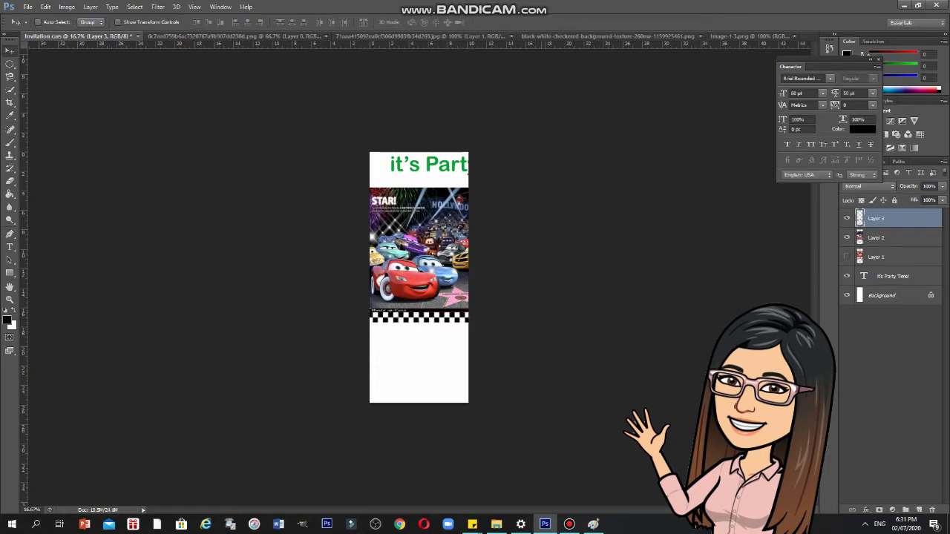
key("ctrl+plus")
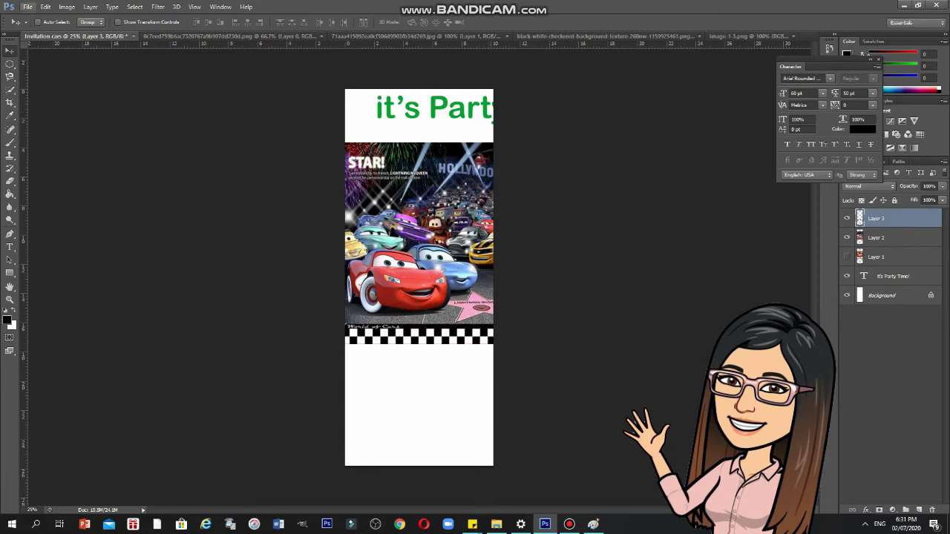
- Dismiss the File > Open dialog without opening any file
left_click(27, 7)
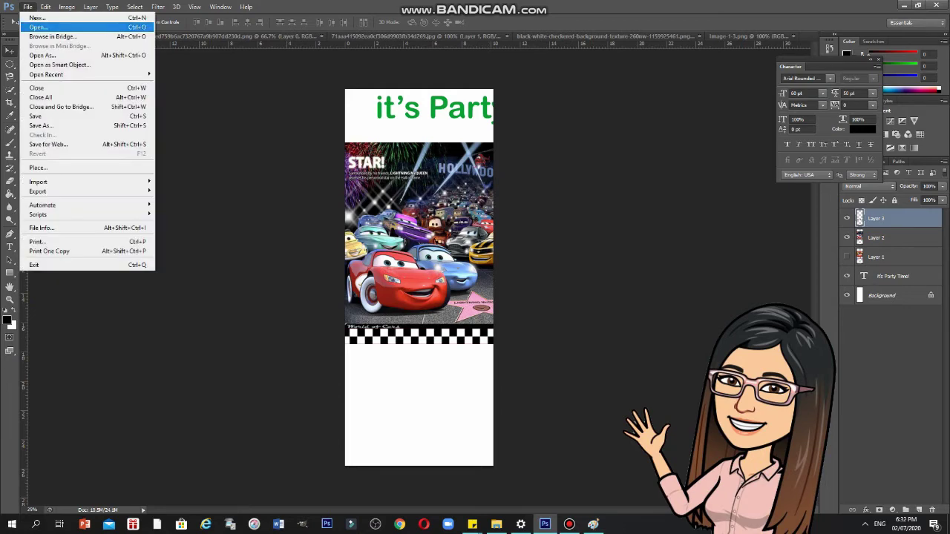
left_click(37, 27)
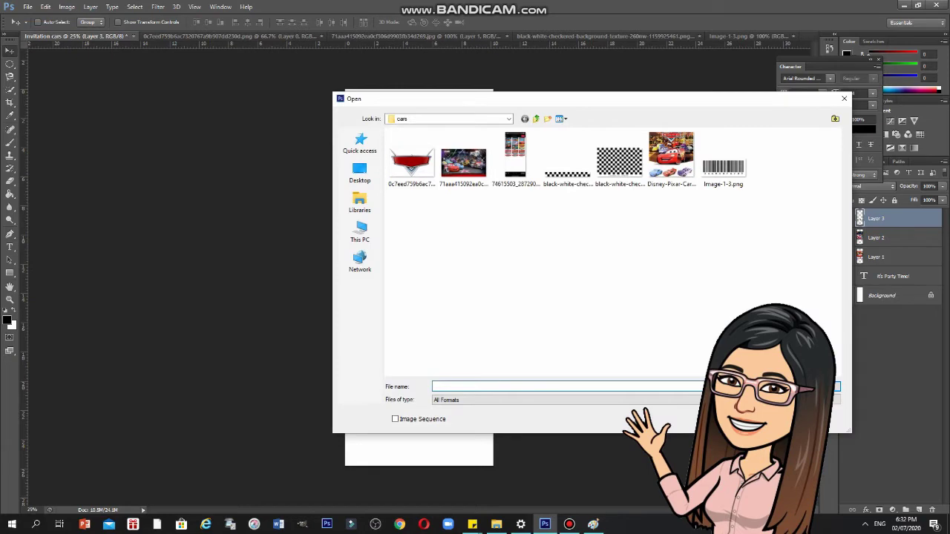
left_click(844, 98)
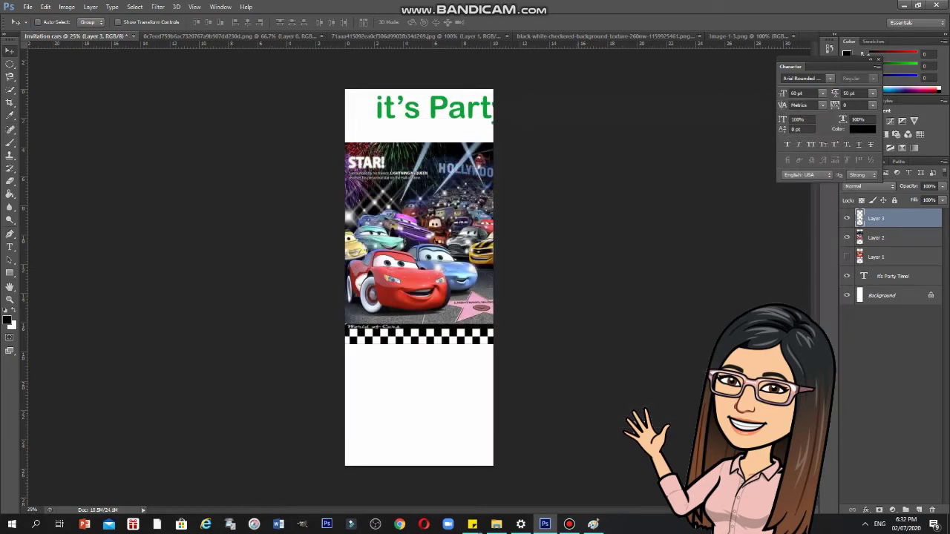
- Choose the Rectangle tool and set the foreground to red (H 0, S 100%, B 81%)
left_click(9, 273)
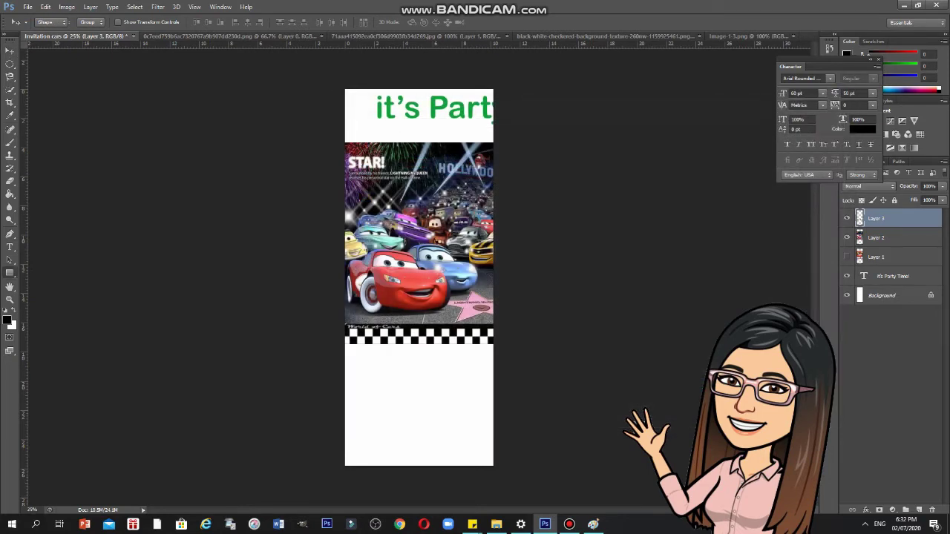
left_click(6, 320)
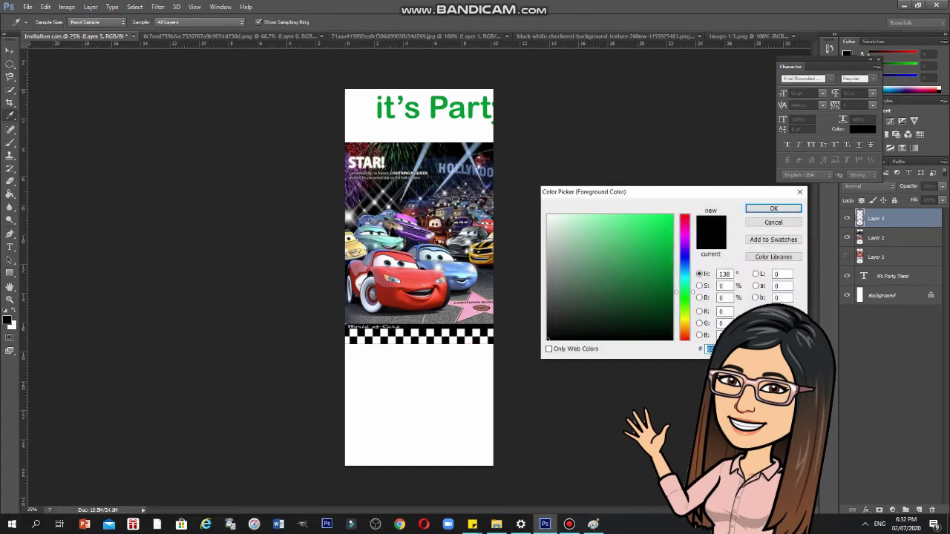
left_click_drag(684, 292, 685, 214)
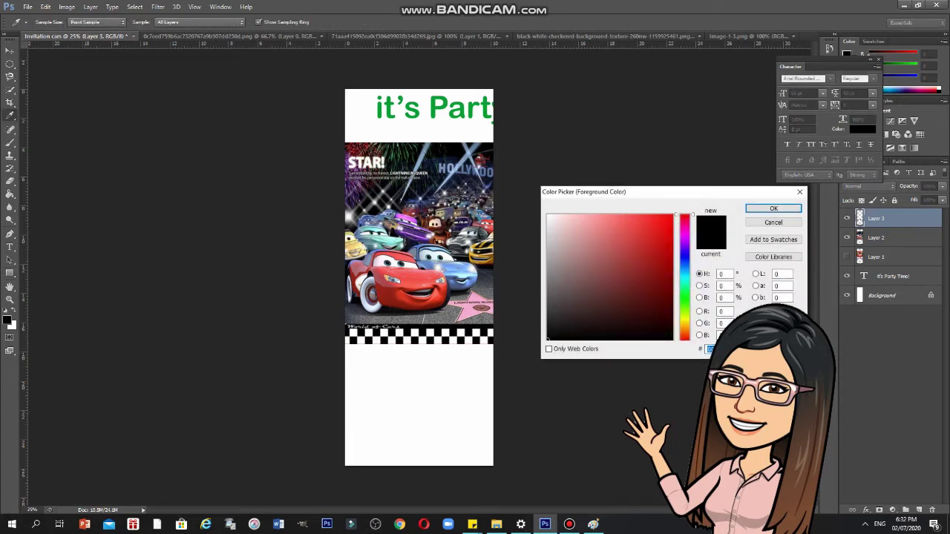
left_click(653, 246)
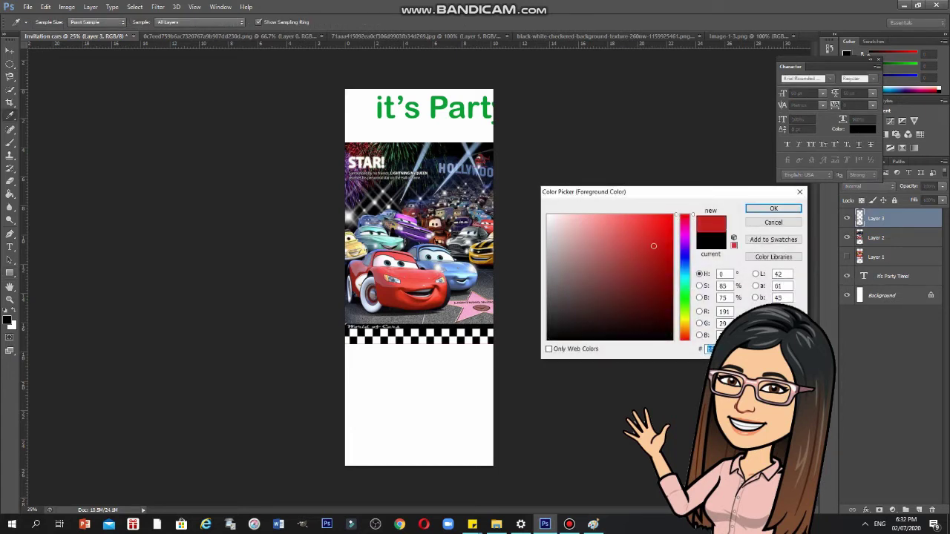
left_click(671, 238)
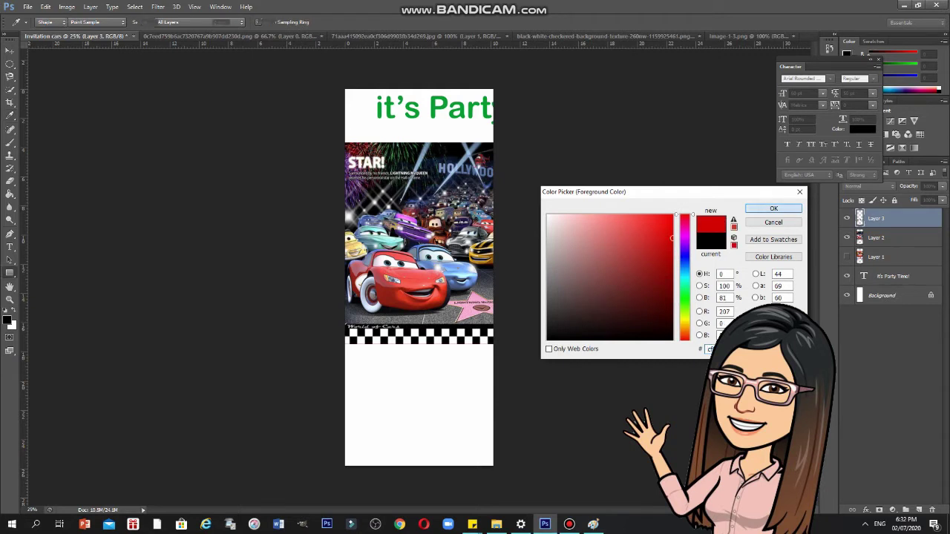
key("Return")
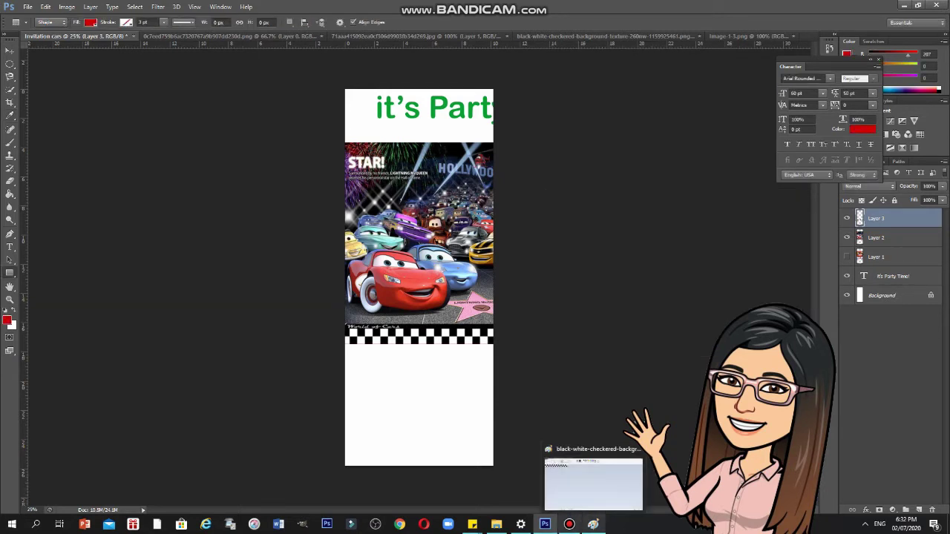
- Draw a red rectangle spanning the invitation width just below the checkered strip
left_click(569, 524)
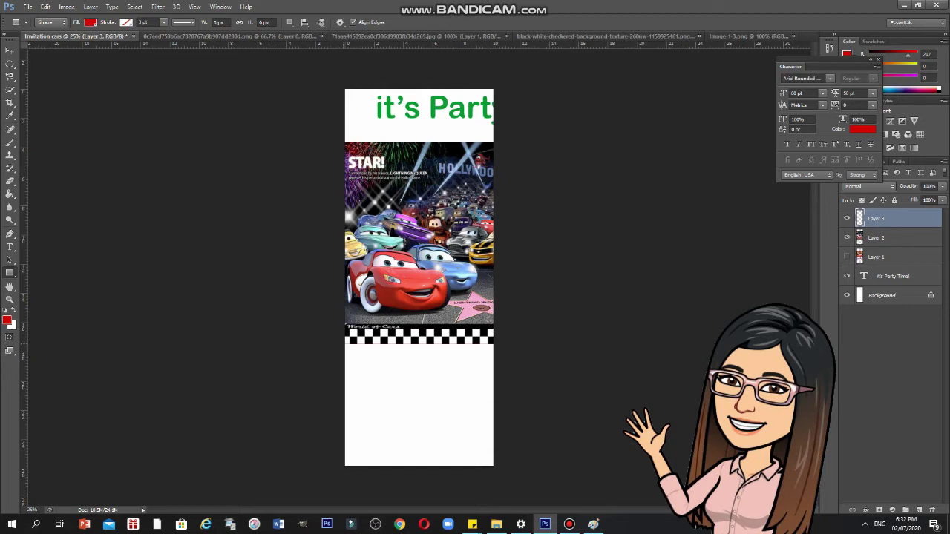
left_click_drag(343, 343, 493, 386)
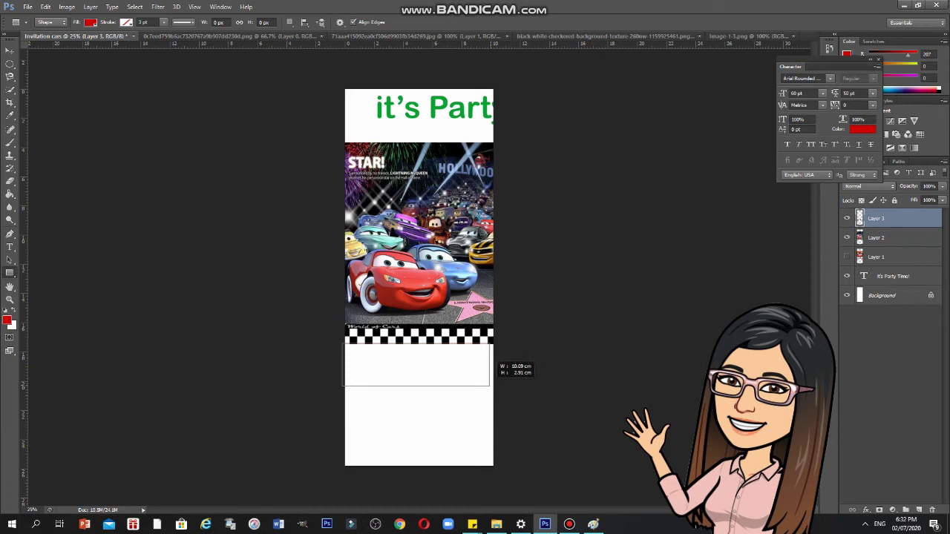
left_click_drag(493, 386, 499, 382)
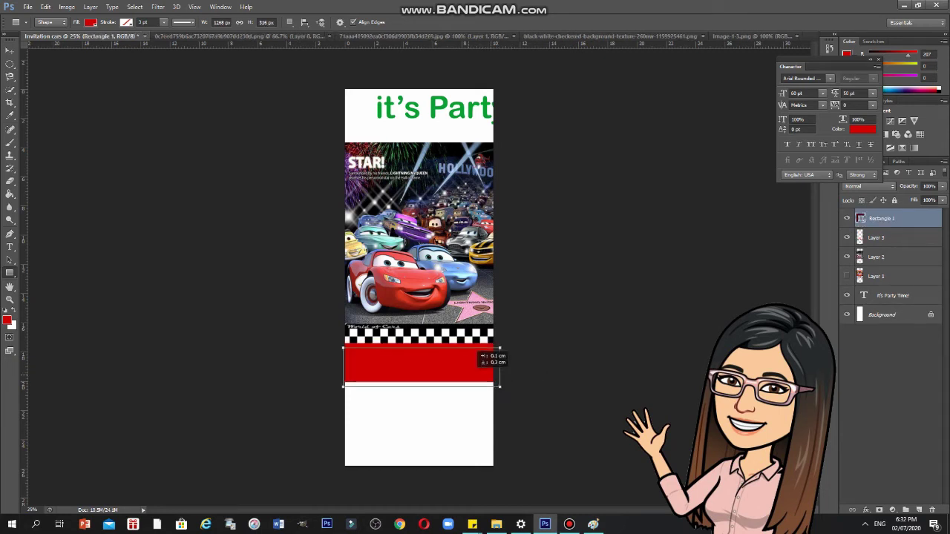
left_click_drag(499, 383, 499, 383)
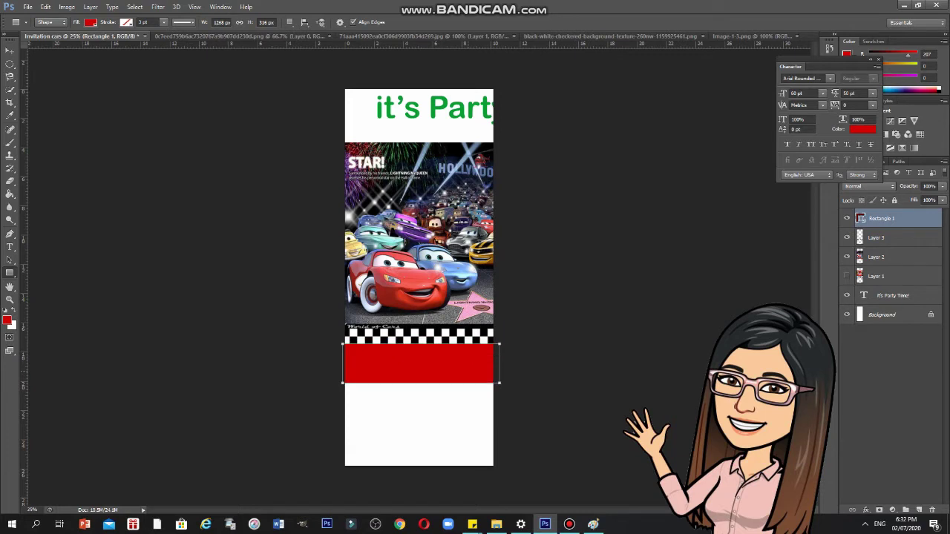
- Make the red rectangle slightly taller with Free Transform and commit
key("v")
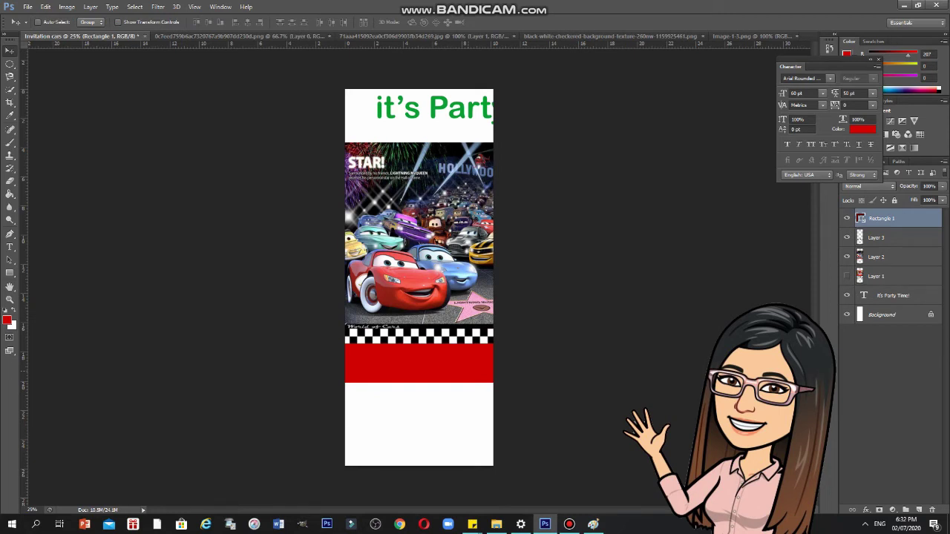
key("ctrl+t")
left_click_drag(421, 382, 421, 387)
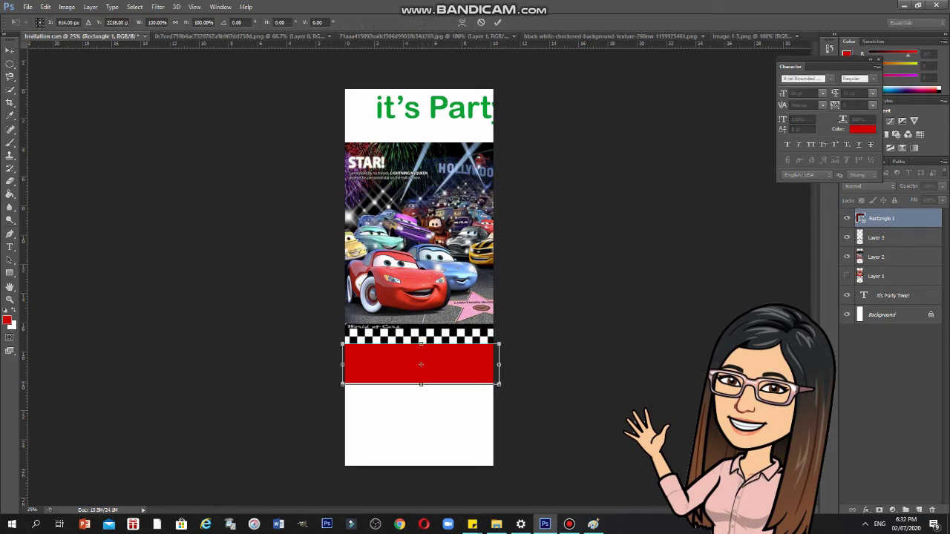
left_click(497, 22)
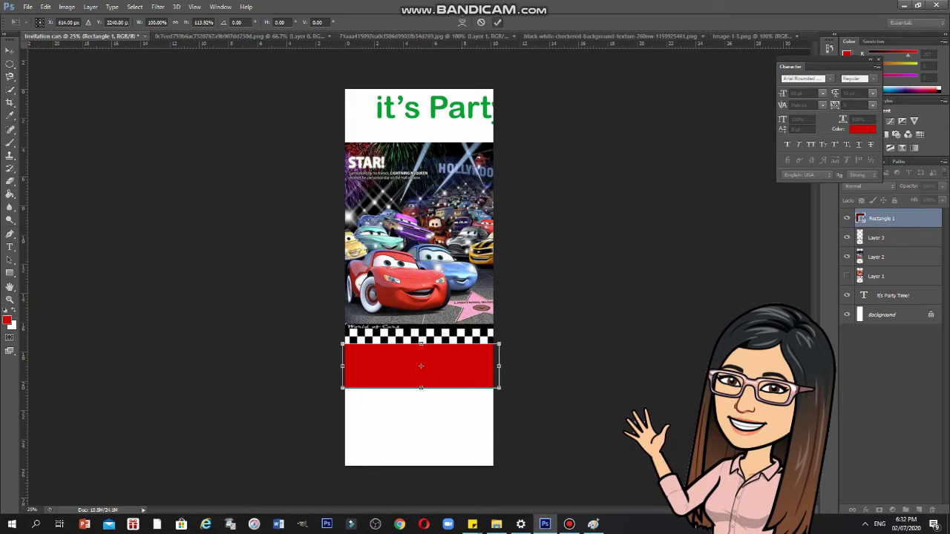
- Duplicate Layer 3 and move the copy directly beneath the red band
right_click(883, 238)
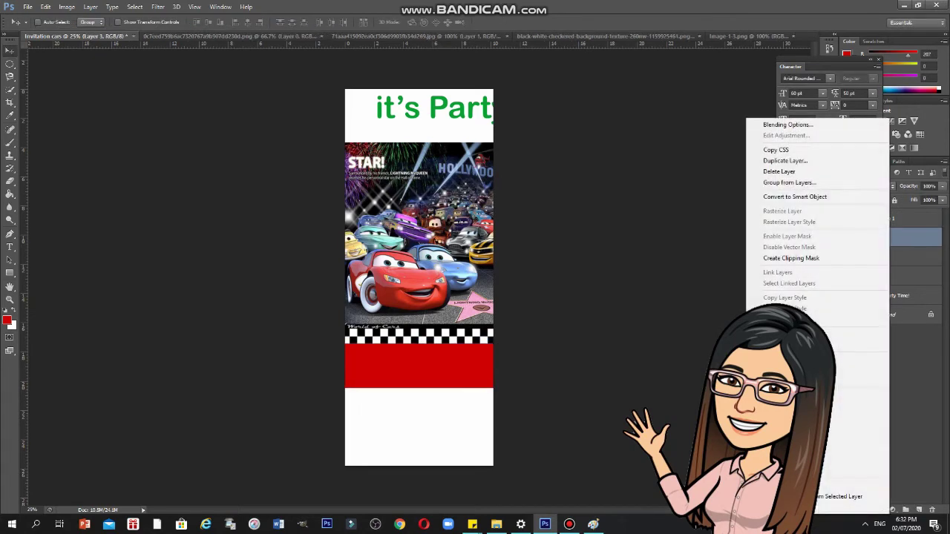
left_click(785, 161)
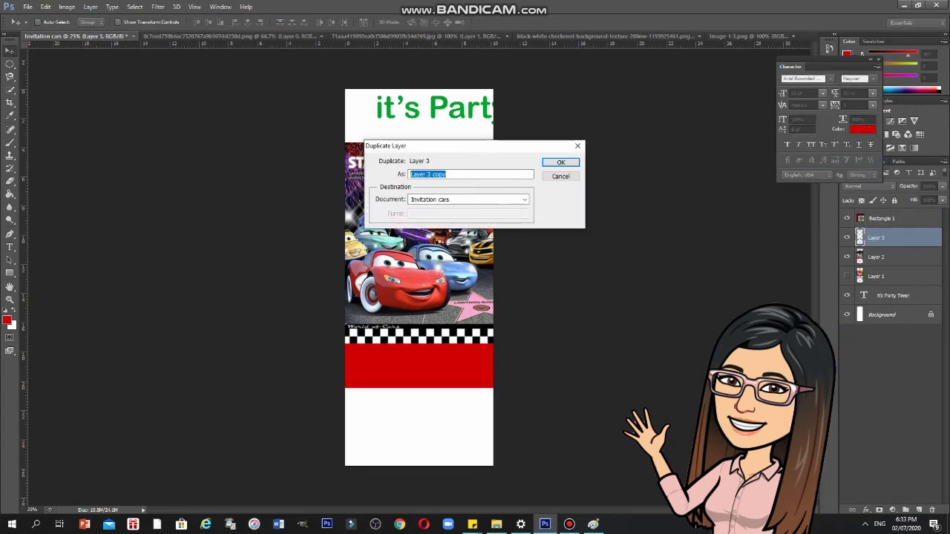
left_click(561, 162)
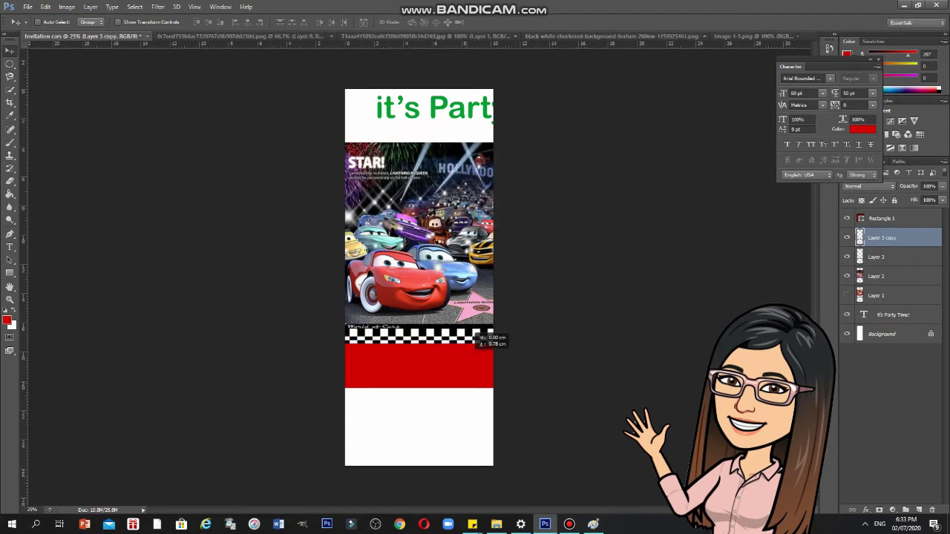
mouse_move(475, 331)
left_mouse_down()
mouse_move(472, 379)
mouse_move(481, 381)
left_mouse_up()
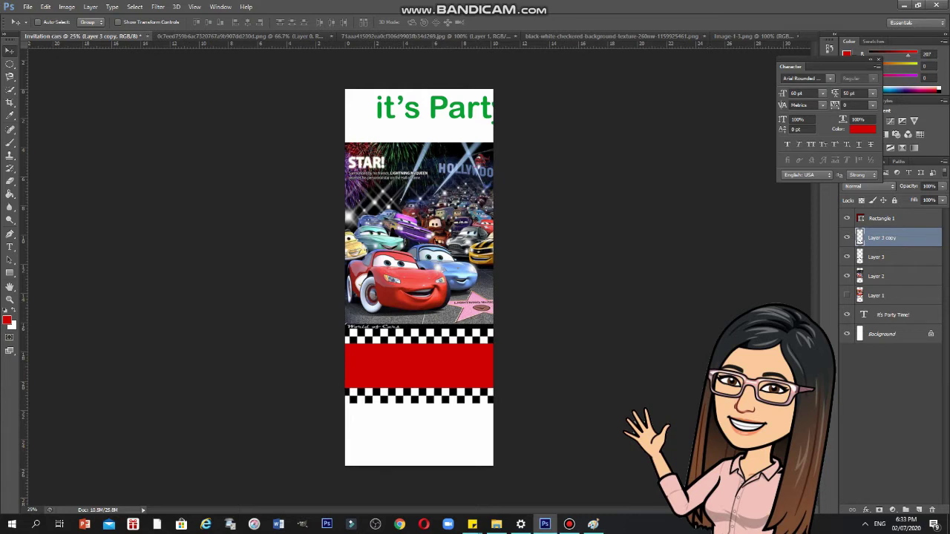
key("alt+bracketleft")
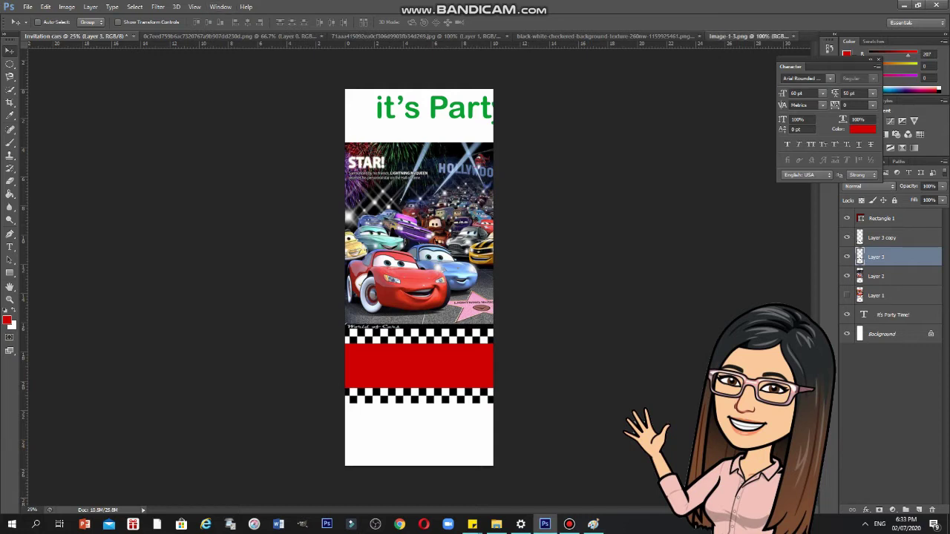
- In the barcode image, duplicate its layer and switch to the Rectangular Marquee tool
left_click(746, 36)
key("ctrl+j")
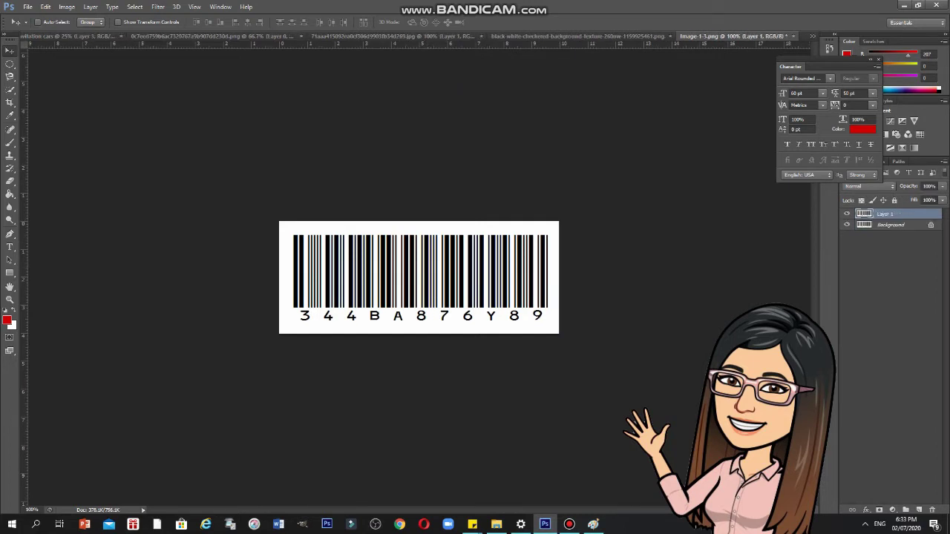
right_click(10, 64)
left_click(63, 72)
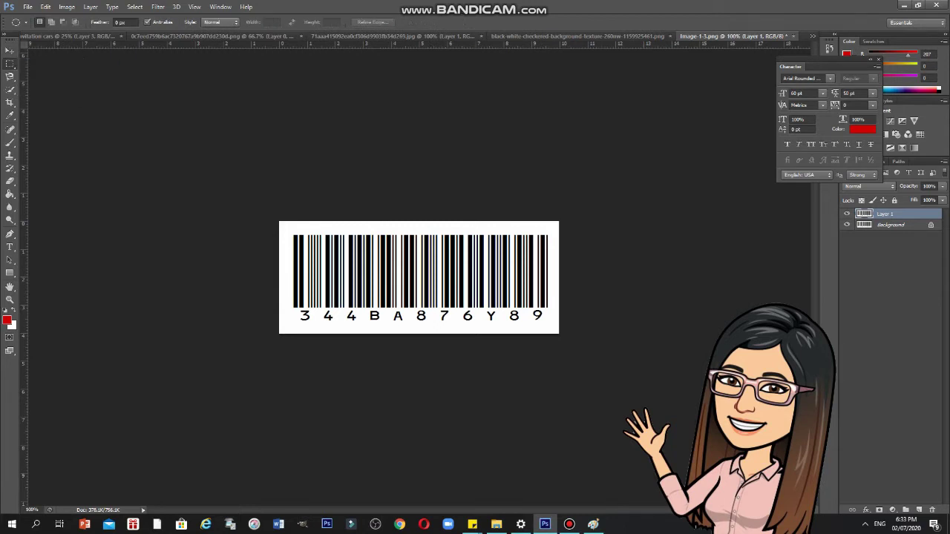
key("shift+m")
- Select the barcode bars without the numbers and drag them to the invitation tab
left_click_drag(287, 232, 556, 288)
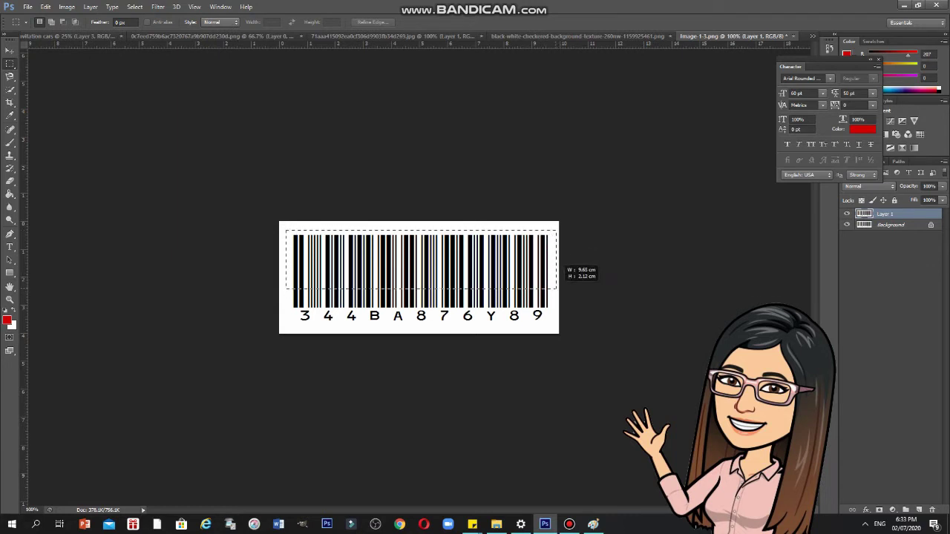
left_click_drag(556, 288, 556, 290)
key("v")
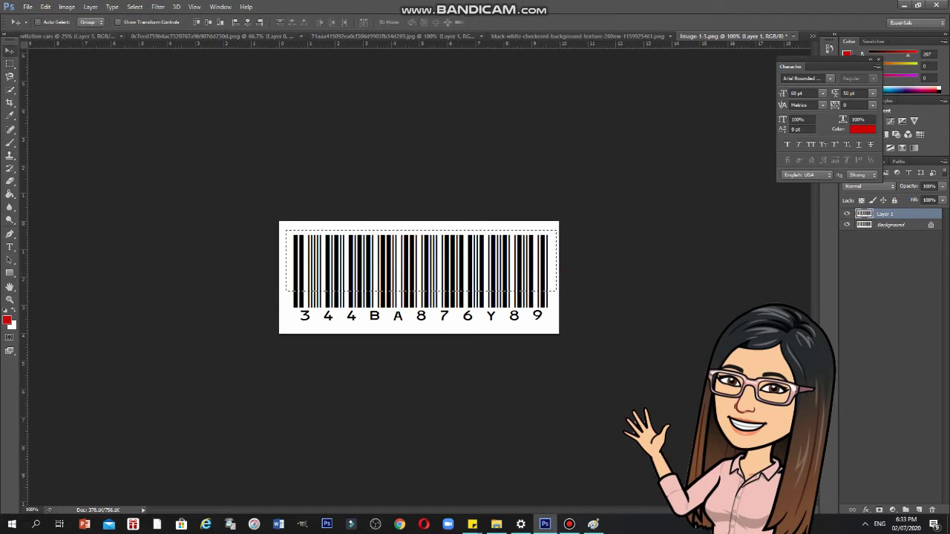
mouse_move(412, 225)
left_mouse_down()
mouse_move(507, 252)
mouse_move(196, 25)
mouse_move(74, 36)
left_mouse_up()
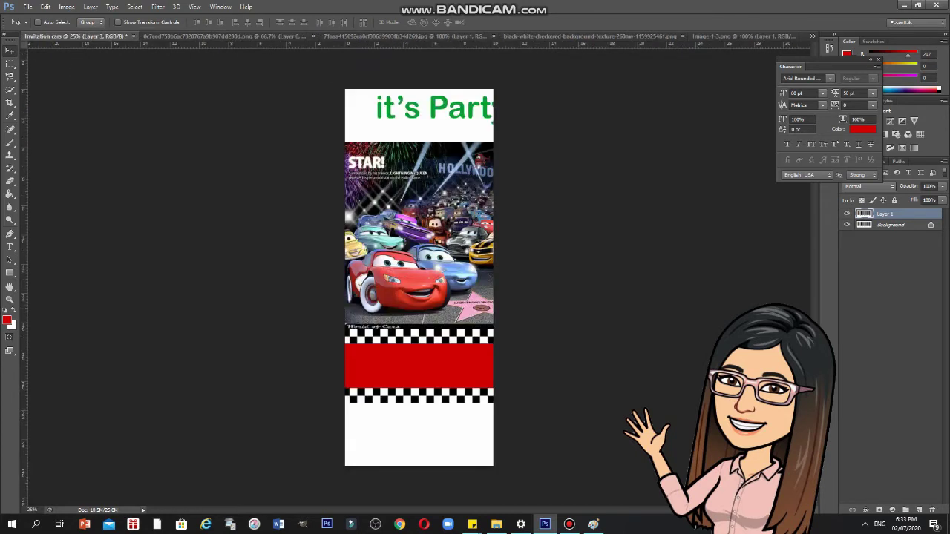
- Paste the barcode into the invitation as Layer 4 and enlarge it toward full width
key("ctrl+v")
key("ctrl+t")
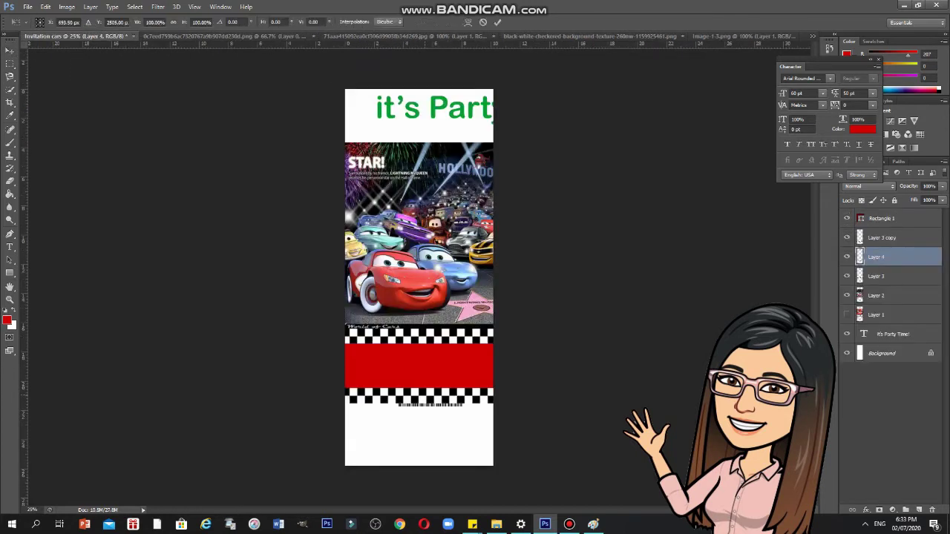
mouse_move(466, 404)
left_mouse_down()
mouse_move(473, 419)
mouse_move(401, 417)
mouse_move(497, 439)
left_mouse_up()
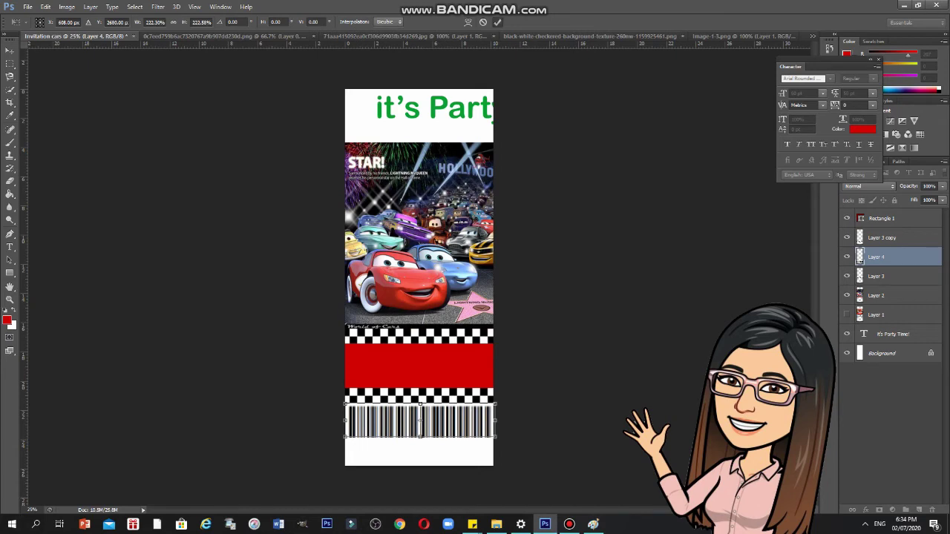
left_click(497, 22)
- Nudge the barcode snugly under the lower checkered strip and widen it to fill the width
key("ctrl+plus")
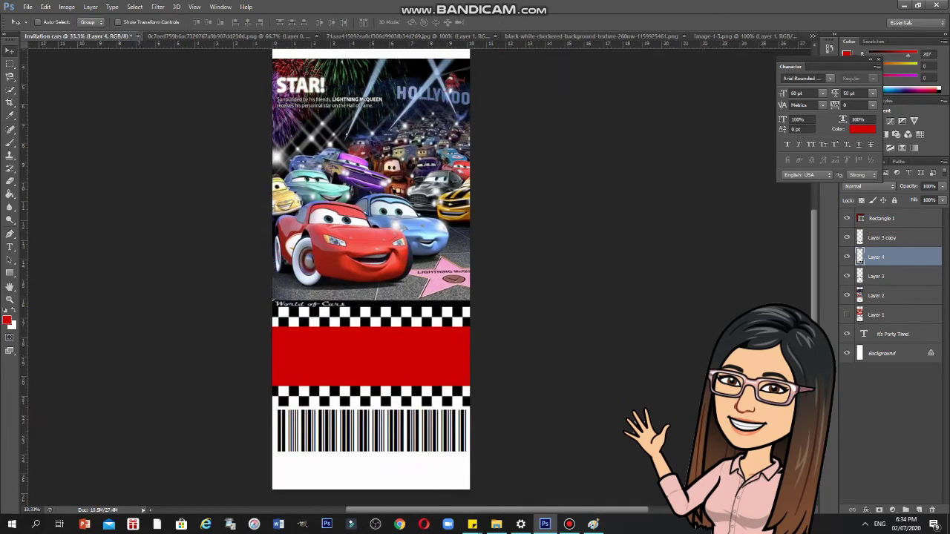
scroll(371, 268, "down", 3)
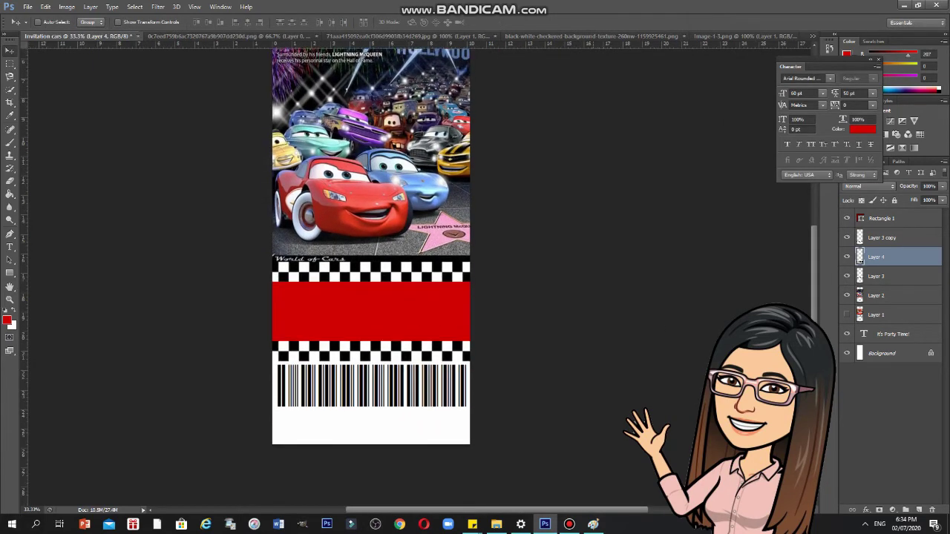
scroll(379, 274, "left", 1)
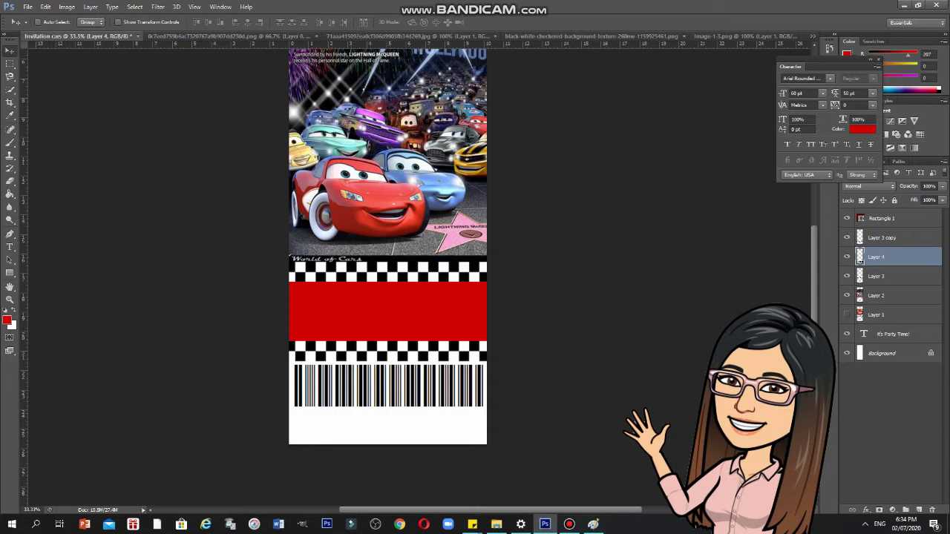
left_click_drag(446, 376, 441, 375)
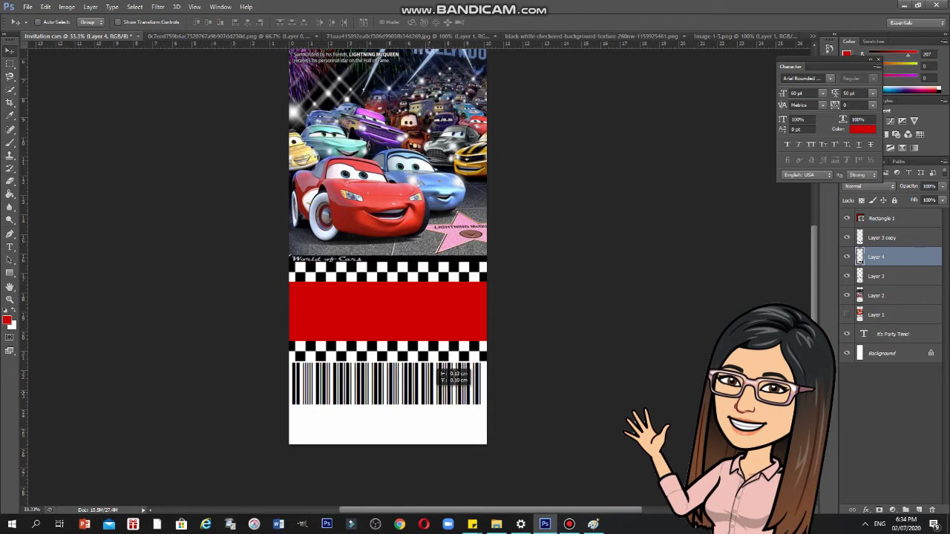
left_click_drag(440, 374, 443, 374)
key("ctrl+t")
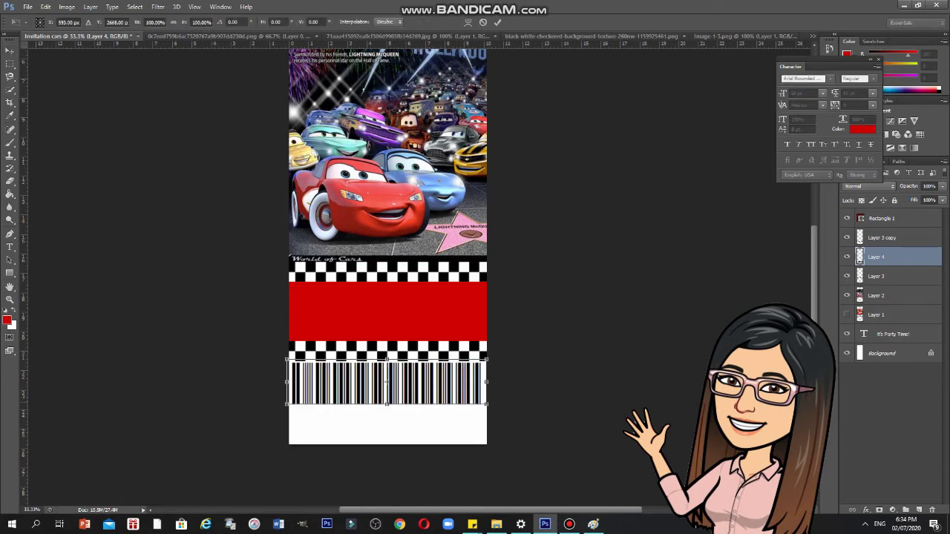
left_click_drag(486, 382, 491, 384)
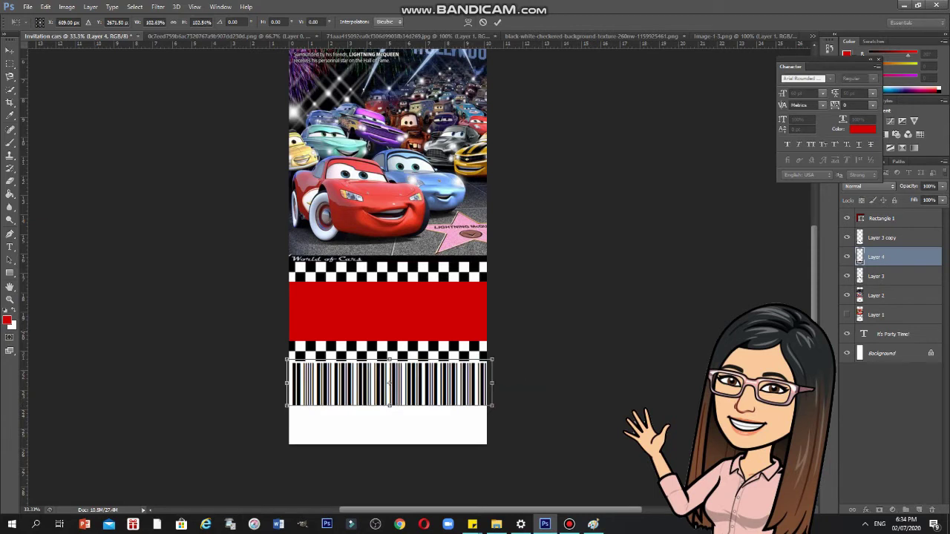
key("Return")
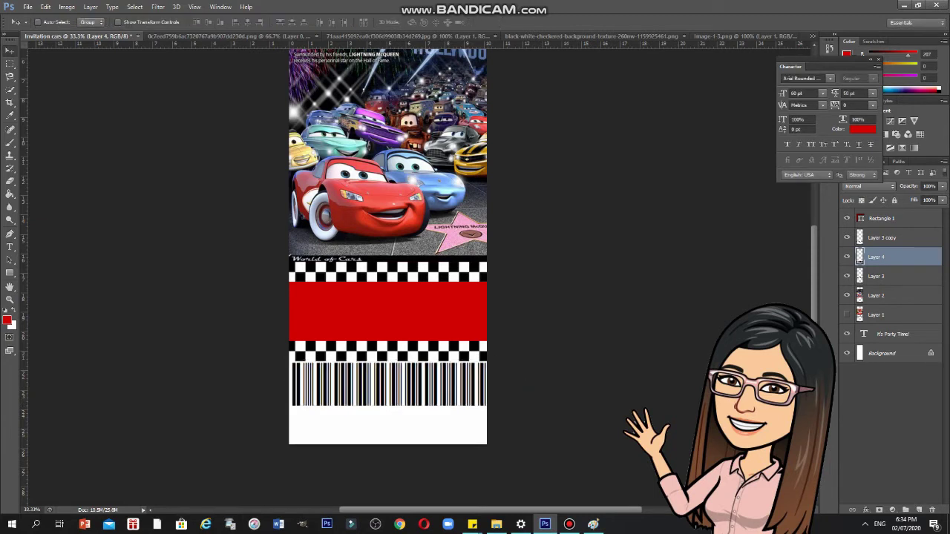
right_click(896, 218)
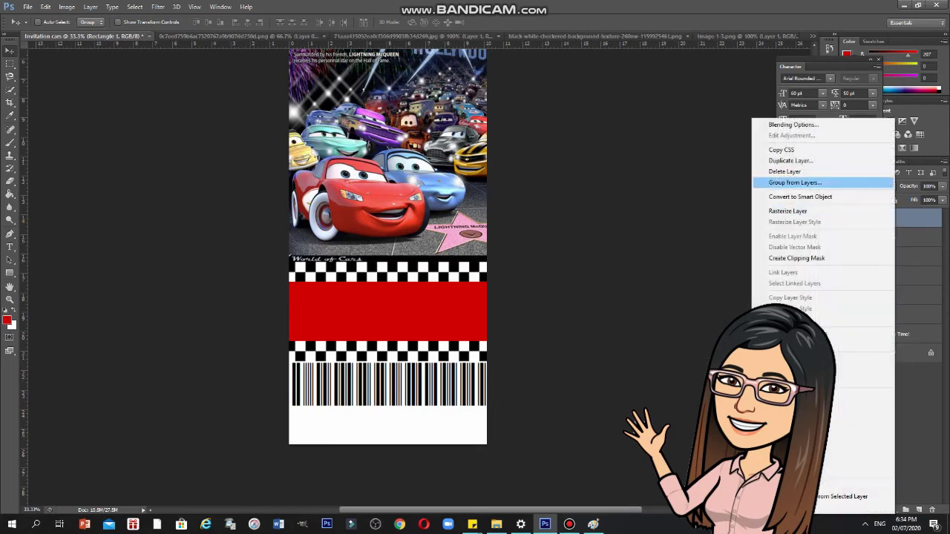
- Duplicate the Rectangle 1 red band and set the copy as a strip along the invitation's bottom edge
left_click(791, 160)
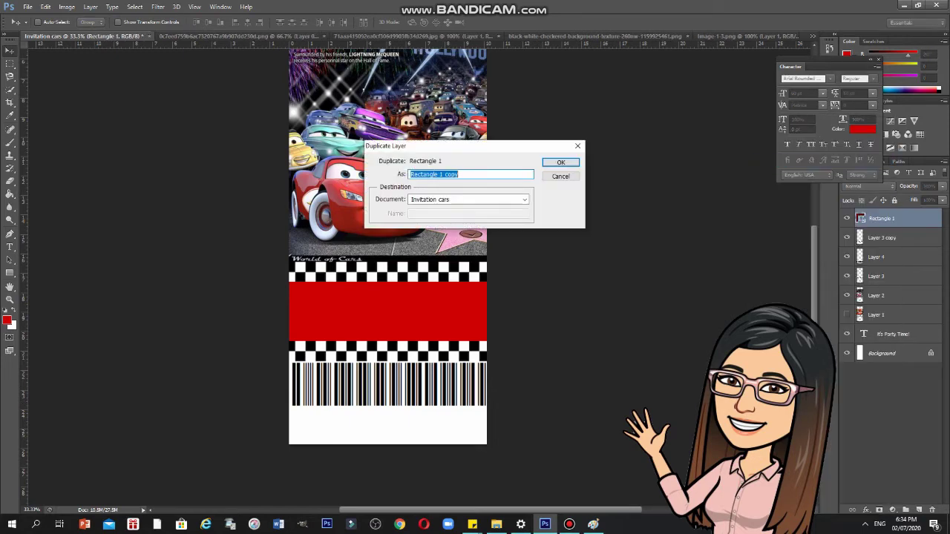
left_click(561, 162)
left_click_drag(456, 305, 464, 436)
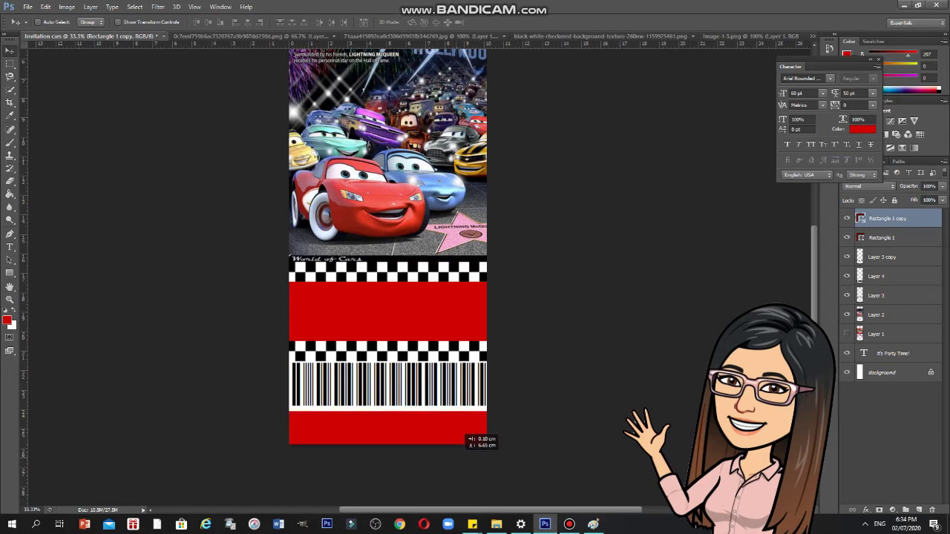
left_click_drag(465, 436, 466, 444)
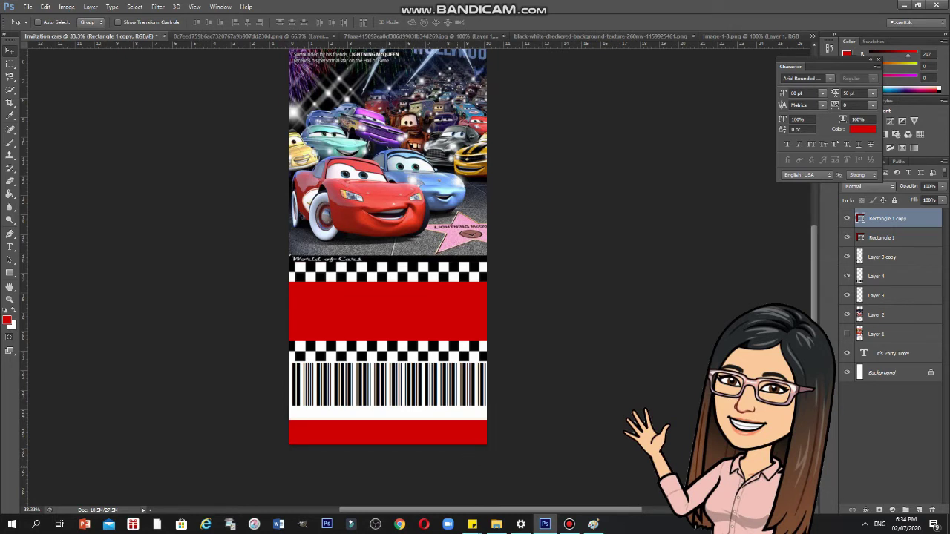
key("ctrl+minus")
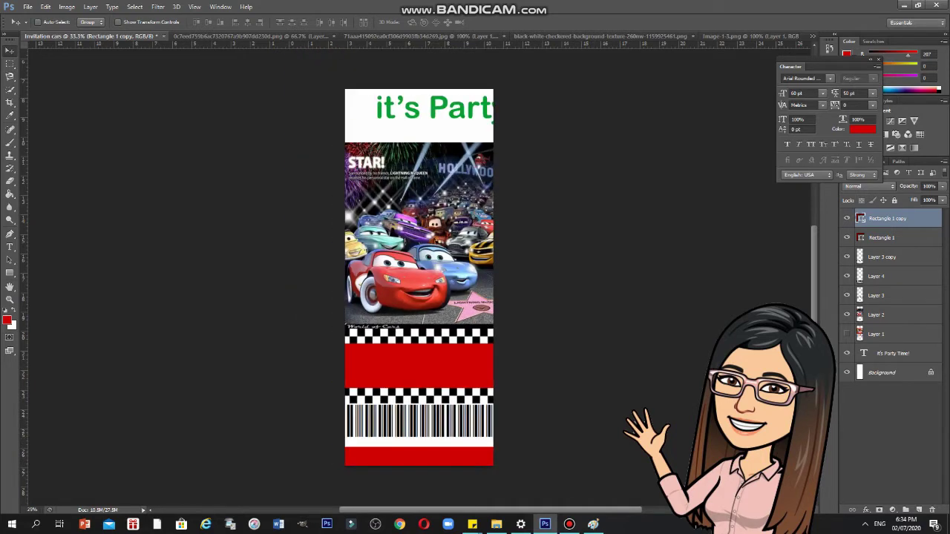
key("ctrl+minus")
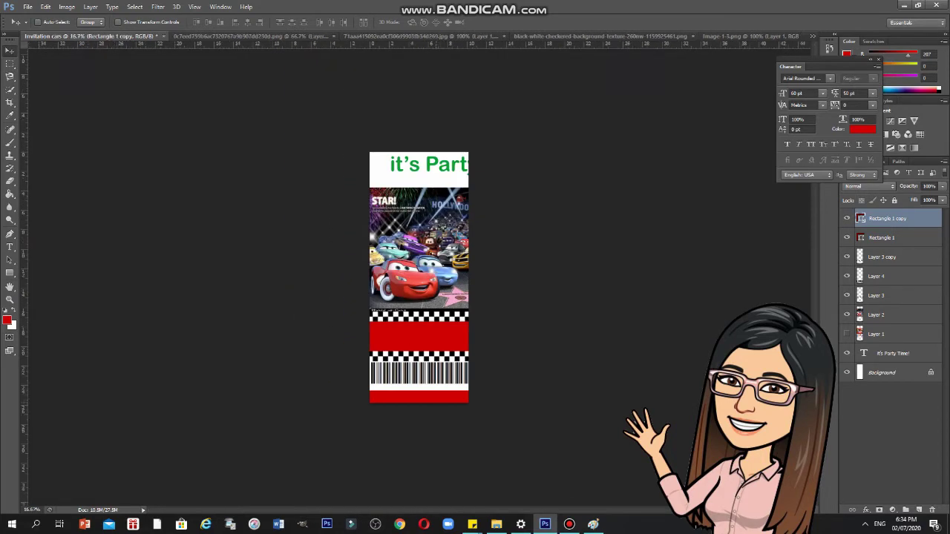
left_click_drag(448, 379, 449, 383)
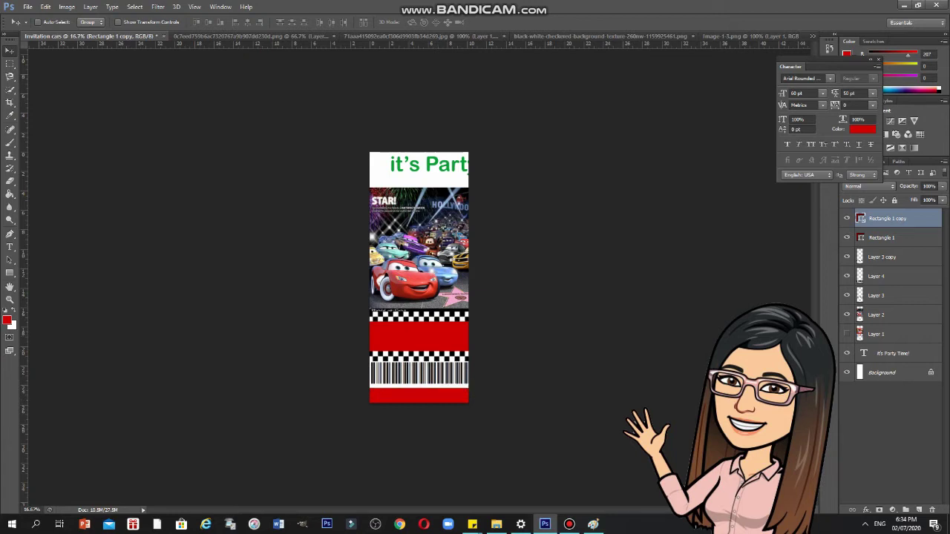
left_click(877, 276)
- Squash the Layer 4 barcode to about two-thirds height and commit the transform
key("ctrl+t")
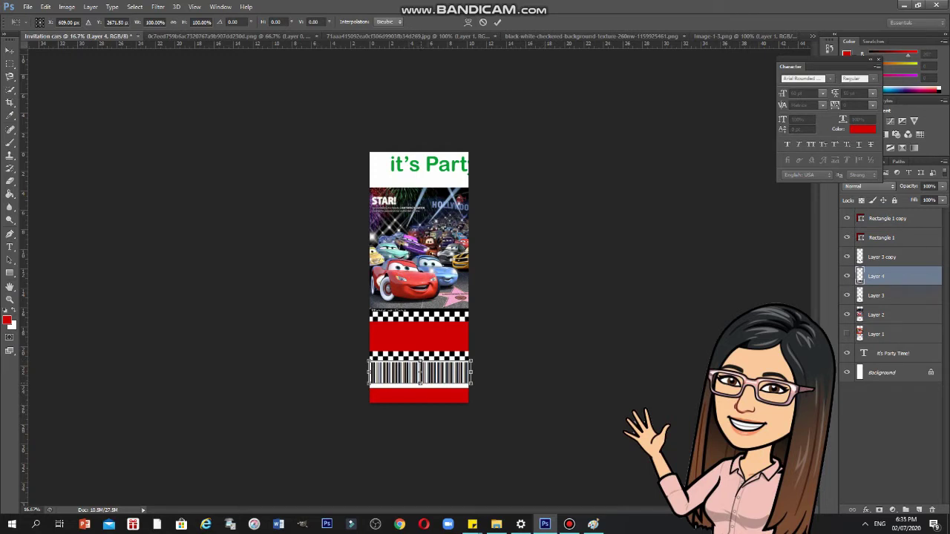
left_click_drag(420, 385, 420, 376)
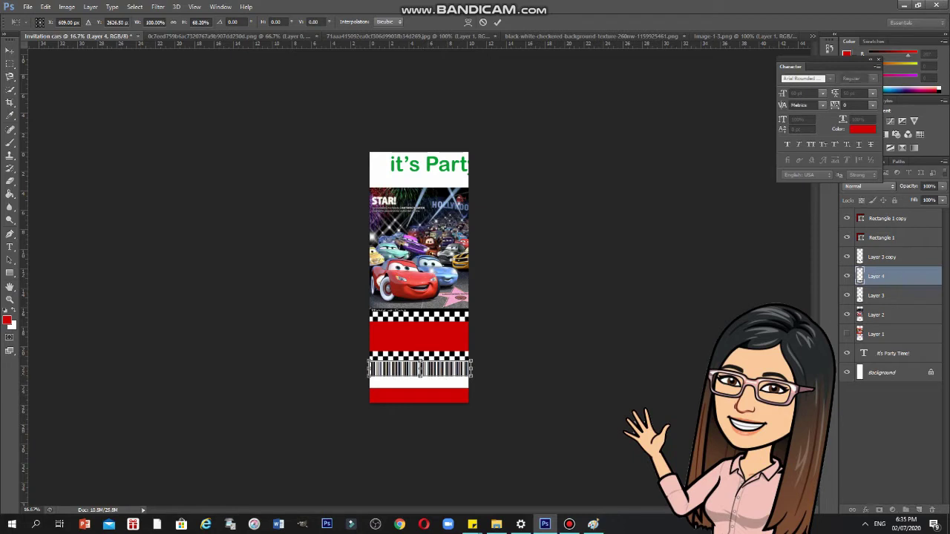
left_click(498, 22)
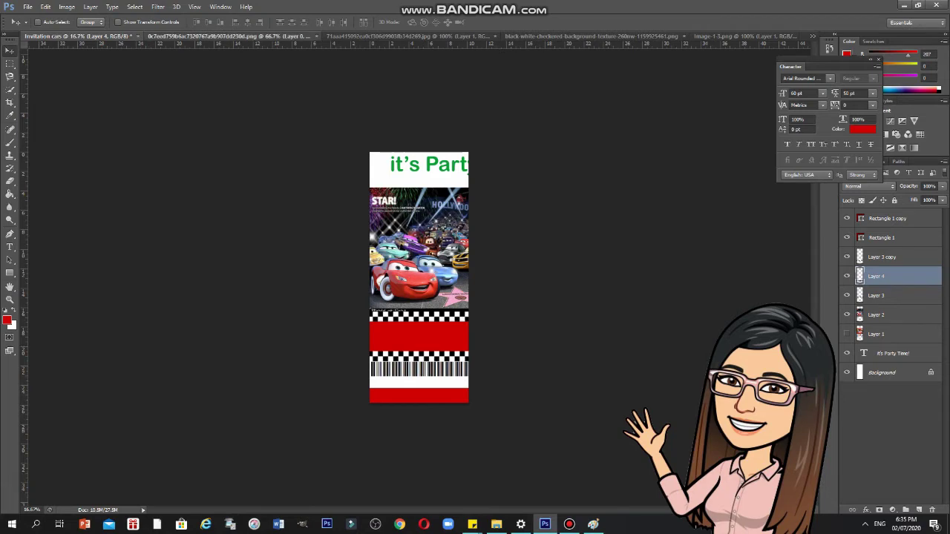
- Bring the Cars logo into the invitation as Layer 5 and scale it to about 75%
left_click(230, 35)
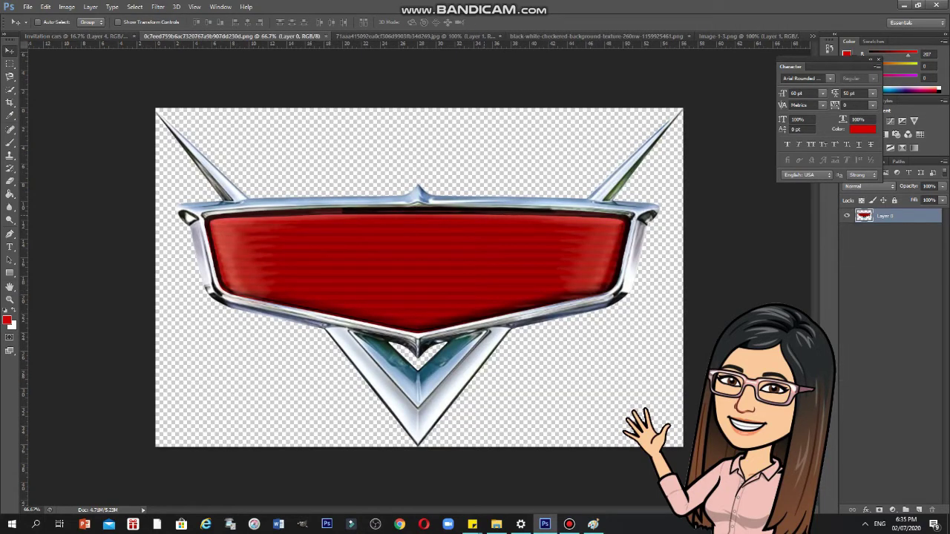
mouse_move(419, 275)
left_mouse_down()
mouse_move(89, 36)
mouse_move(419, 178)
left_mouse_up()
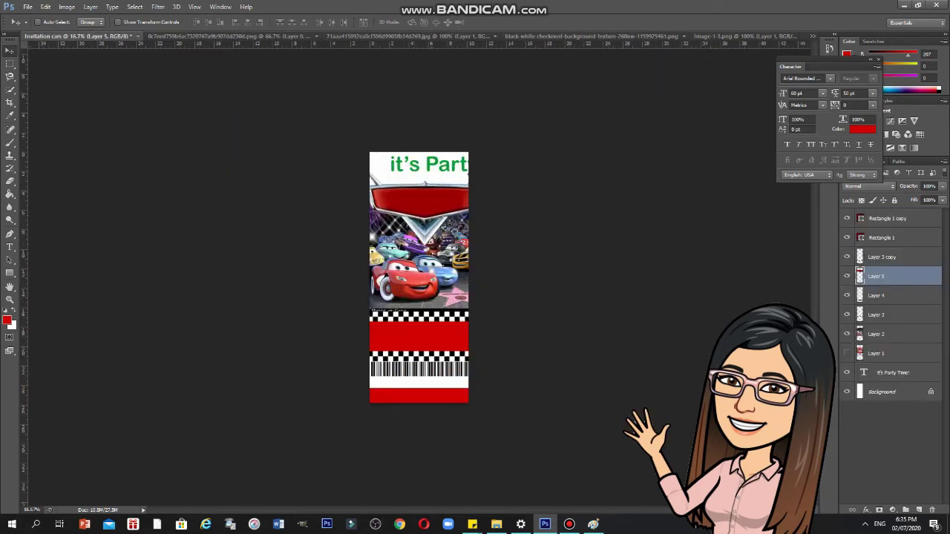
key("ctrl+t")
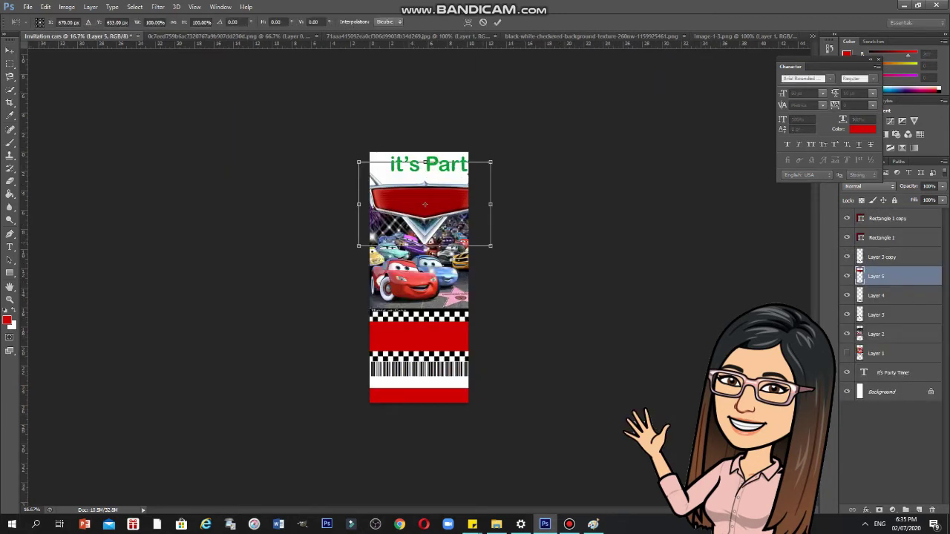
left_click_drag(491, 245, 458, 224)
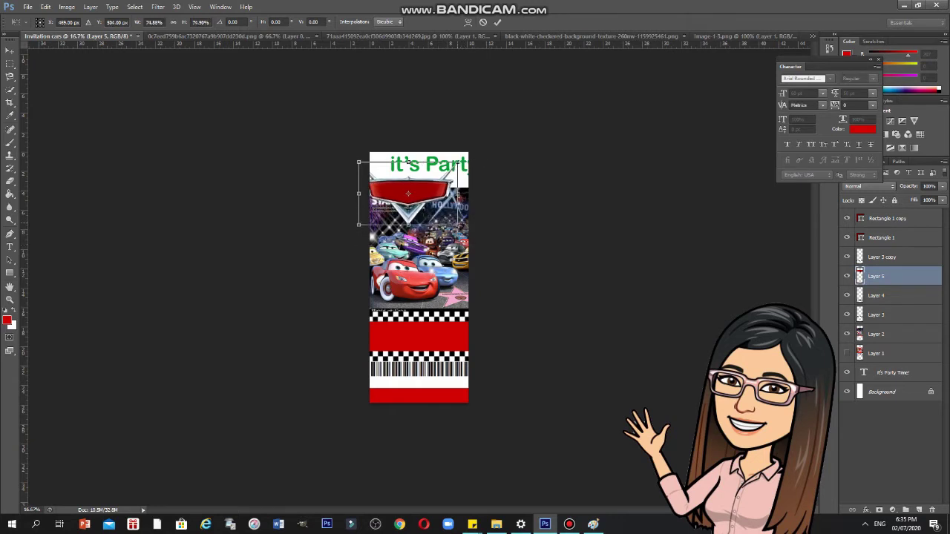
mouse_move(445, 176)
left_mouse_down()
mouse_move(457, 171)
mouse_move(458, 181)
left_mouse_up()
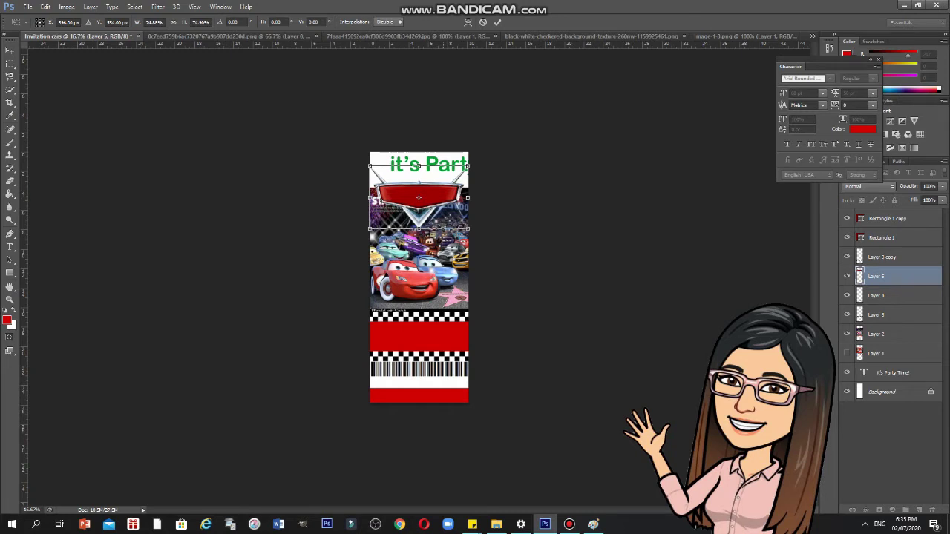
left_click_drag(455, 169, 458, 175)
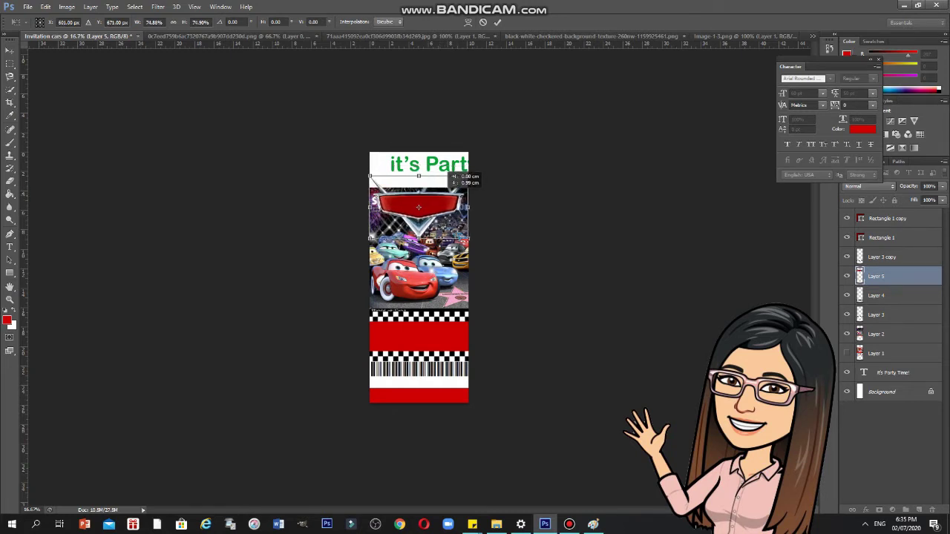
- Nudge the Cars logo up to sit just beneath the heading and commit its position
key("shift+Up")
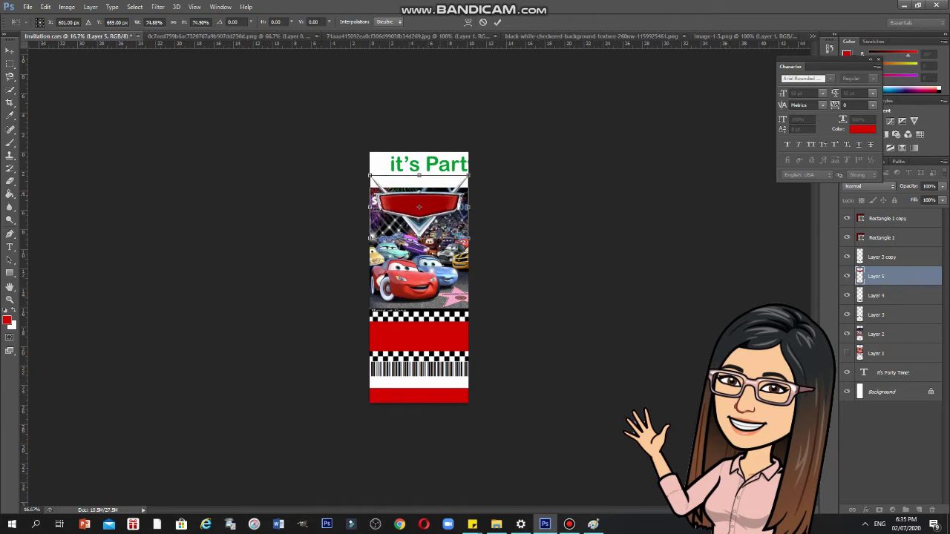
key("shift+Up")
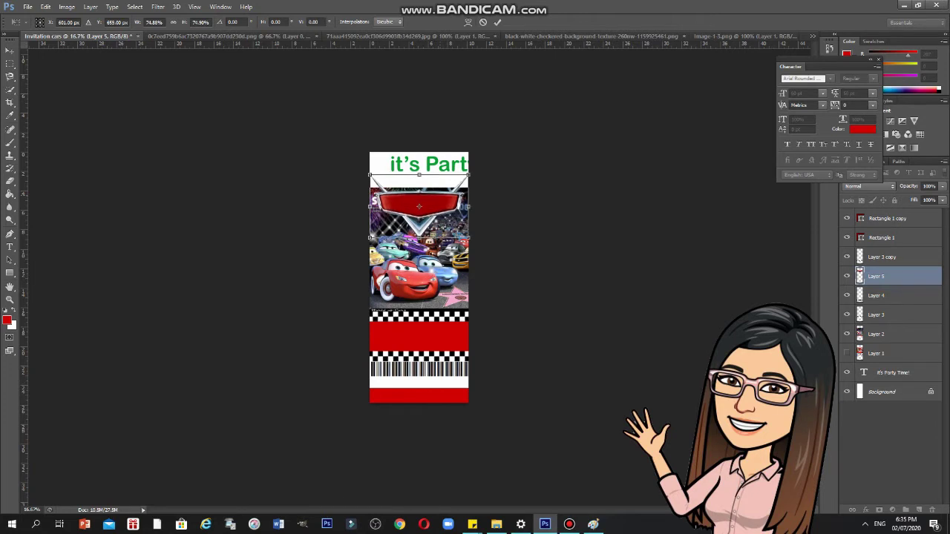
key("shift+Up")
key("shift+Up")
key("shift+Up")
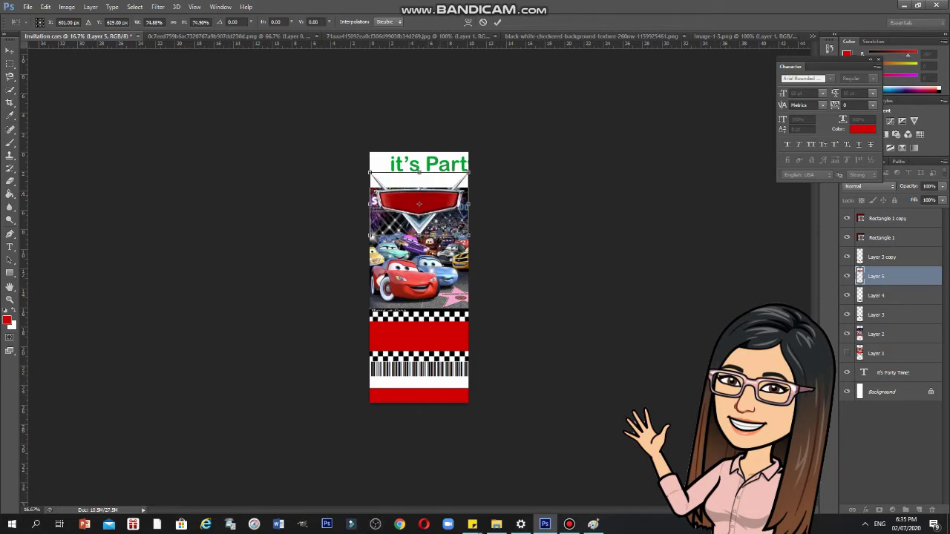
key("shift+Up")
key("shift+Up")
key("shift+Up")
key("shift+Up")
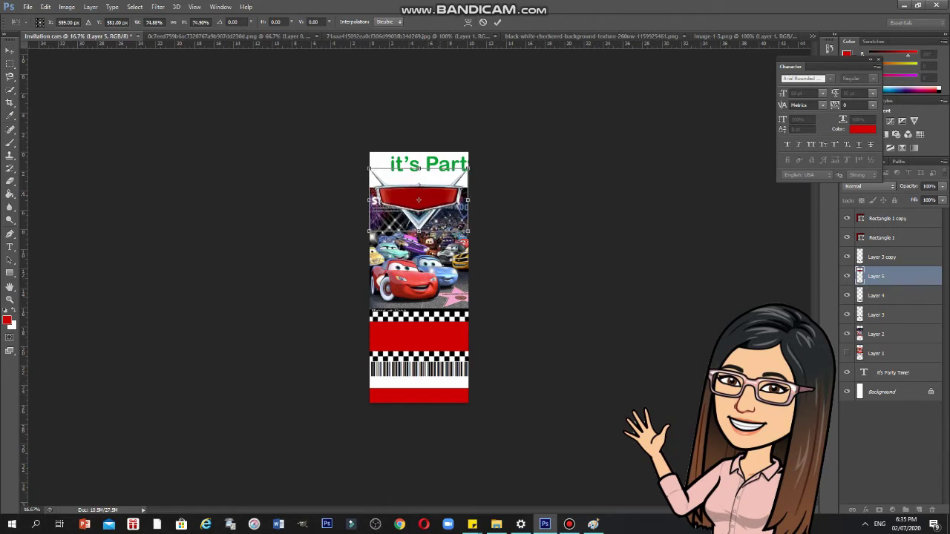
key("shift+Up")
key("shift+Up")
key("shift+Up")
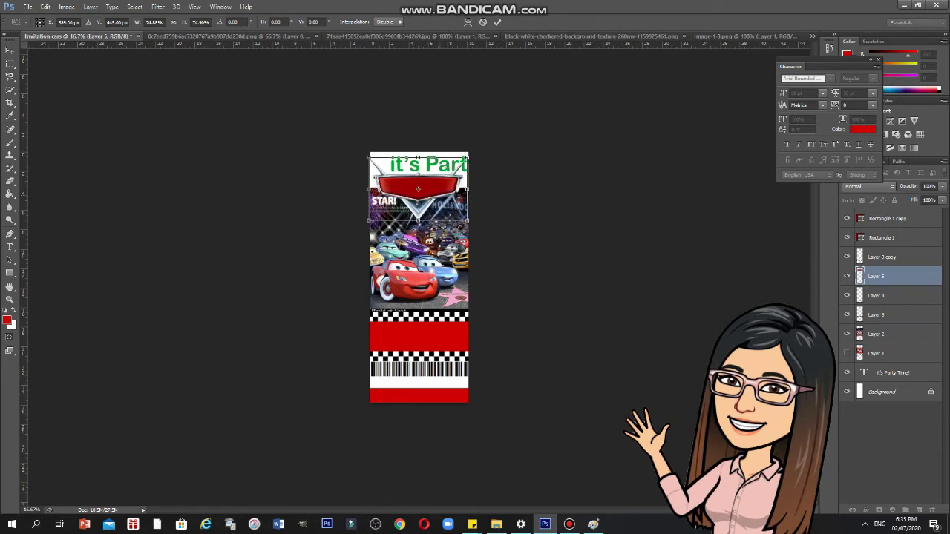
key("shift+Up")
key("shift+Down")
key("shift+Down")
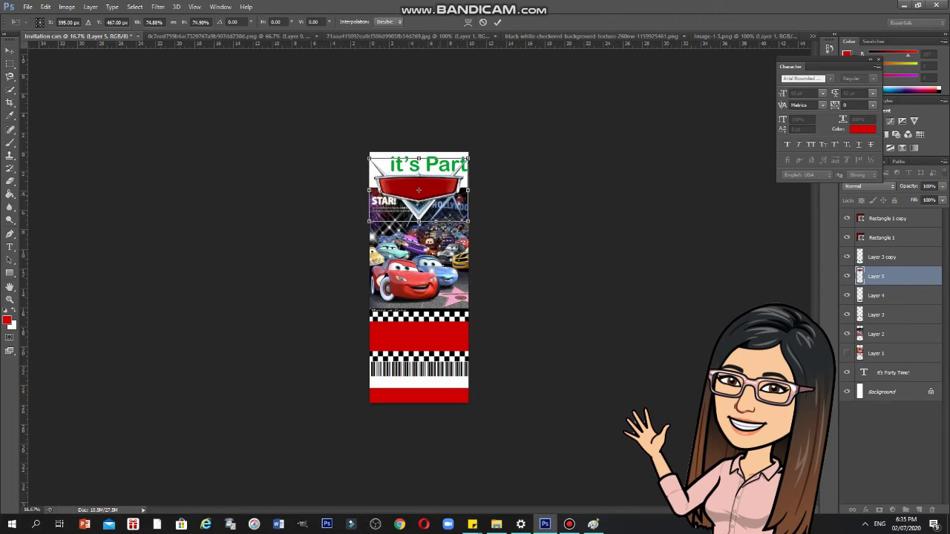
key("Down")
key("Down")
key("Down")
key("Down")
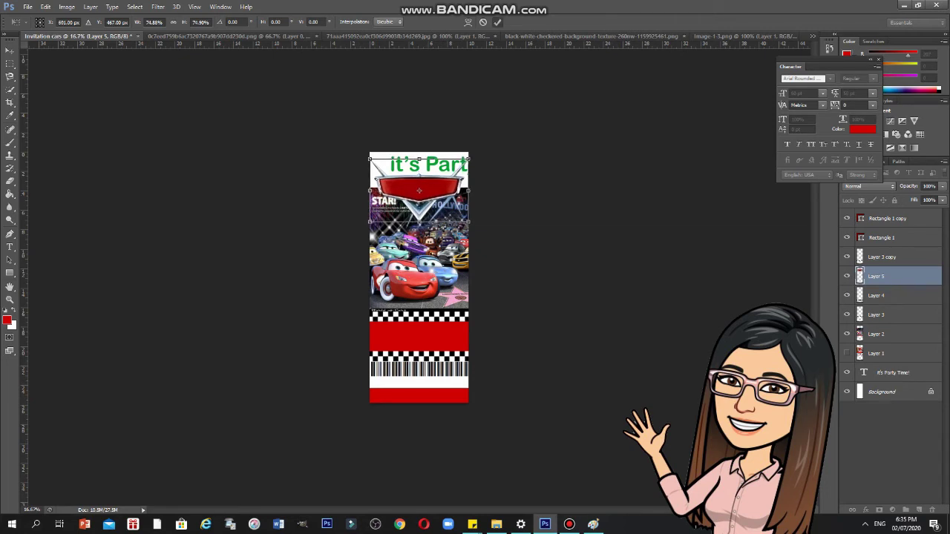
left_click(498, 22)
- Dismiss the Bandicam recorder window and return to the Photoshop invitation
left_click(570, 524)
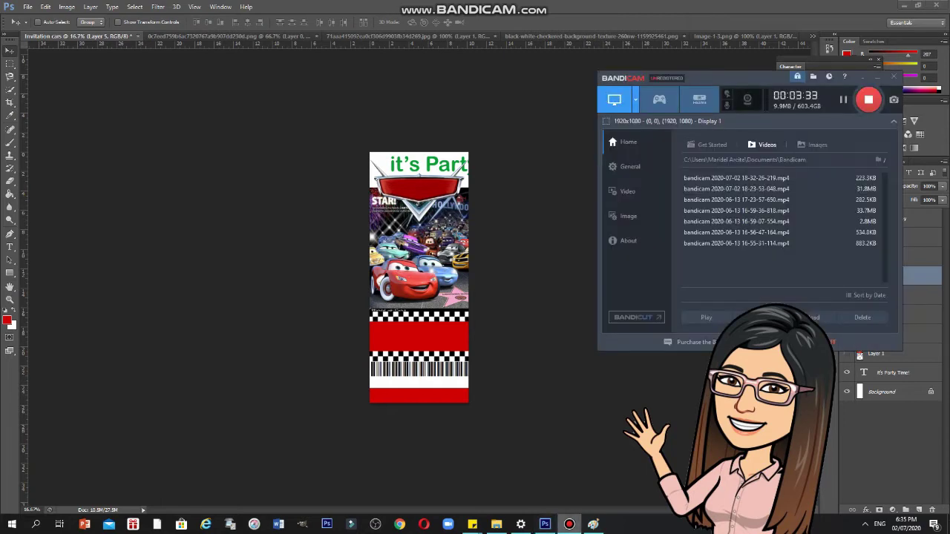
left_click(569, 524)
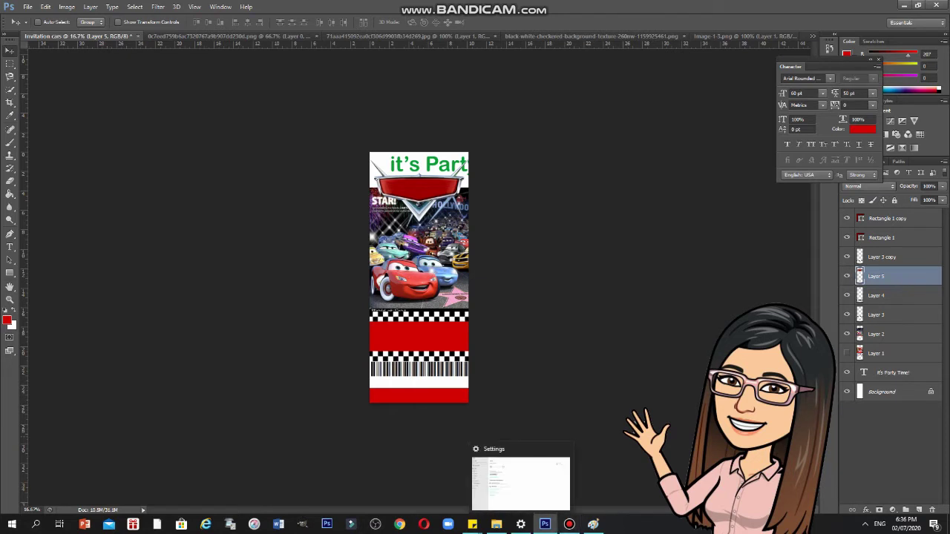
- At 25% zoom, scale the 'it's Party Time!' heading to the invitation width and lower it slightly
key("ctrl+plus")
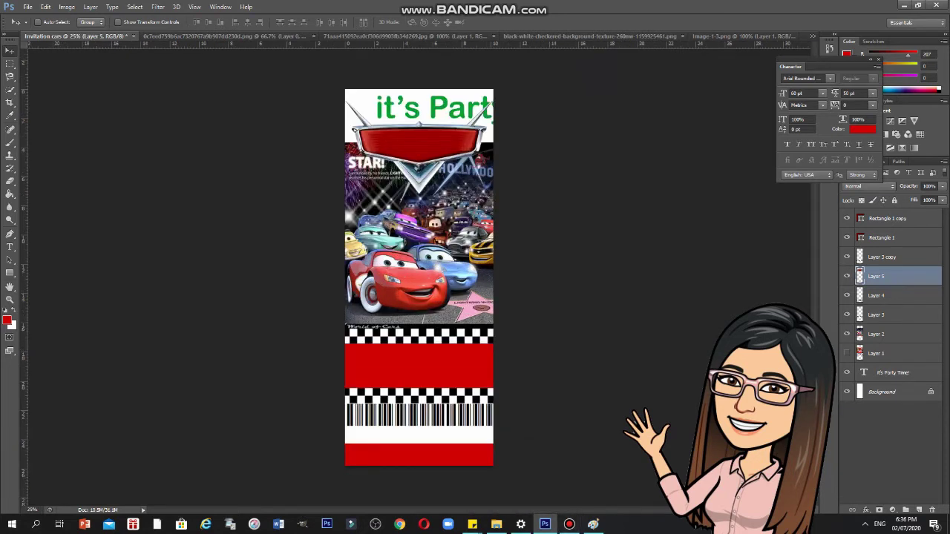
left_click(891, 372)
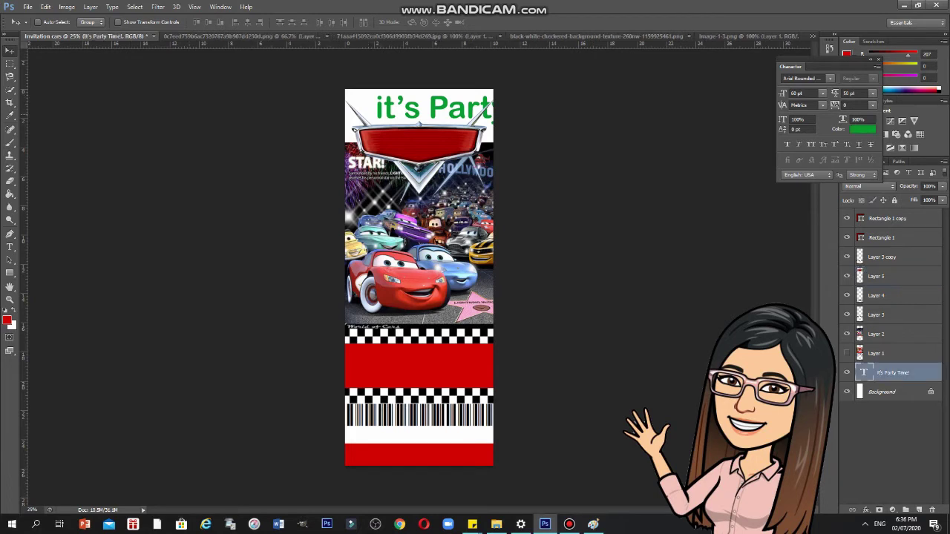
left_click(10, 246)
left_click(384, 108)
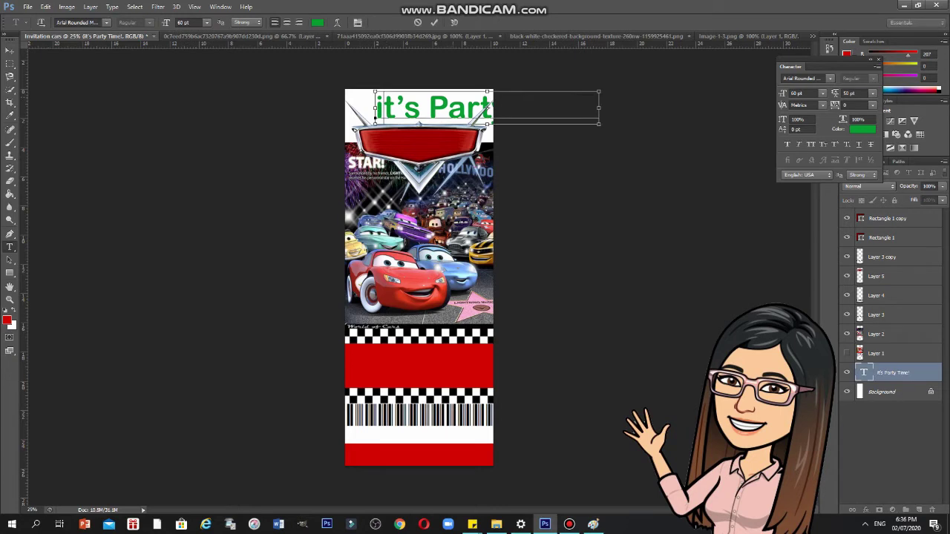
left_click_drag(489, 108, 476, 109)
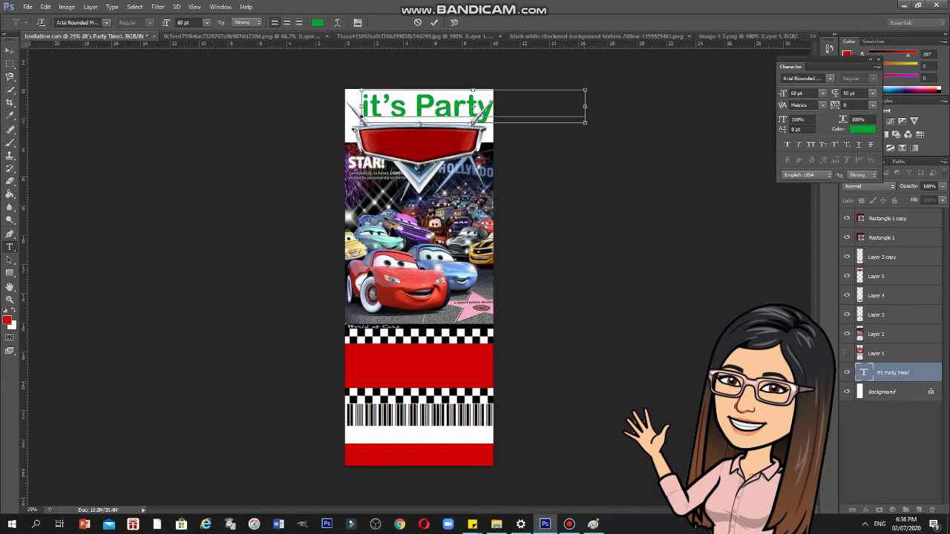
left_click_drag(585, 106, 486, 102)
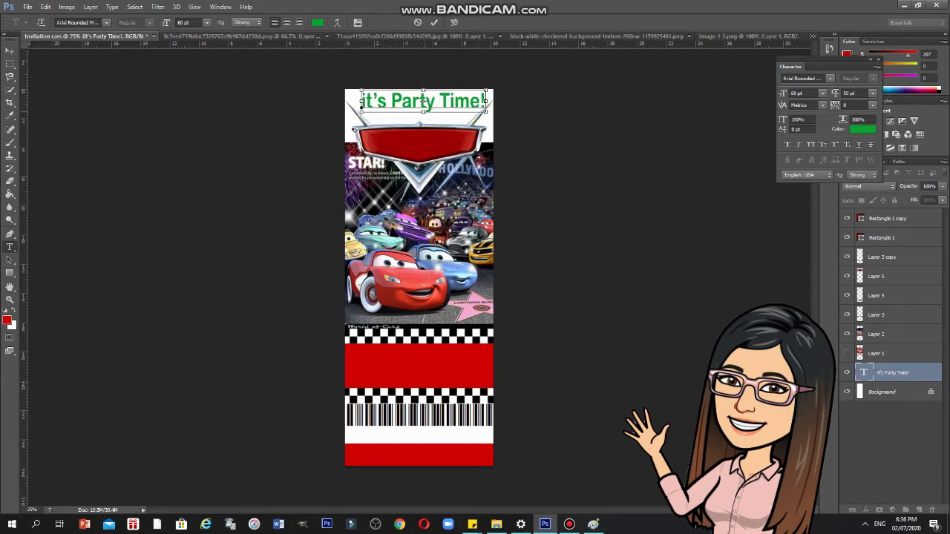
left_click_drag(423, 102, 421, 107)
- Apply Bahnschrift to the heading and retype it as 'IT'S PARTY TIME!'
key("ctrl+a")
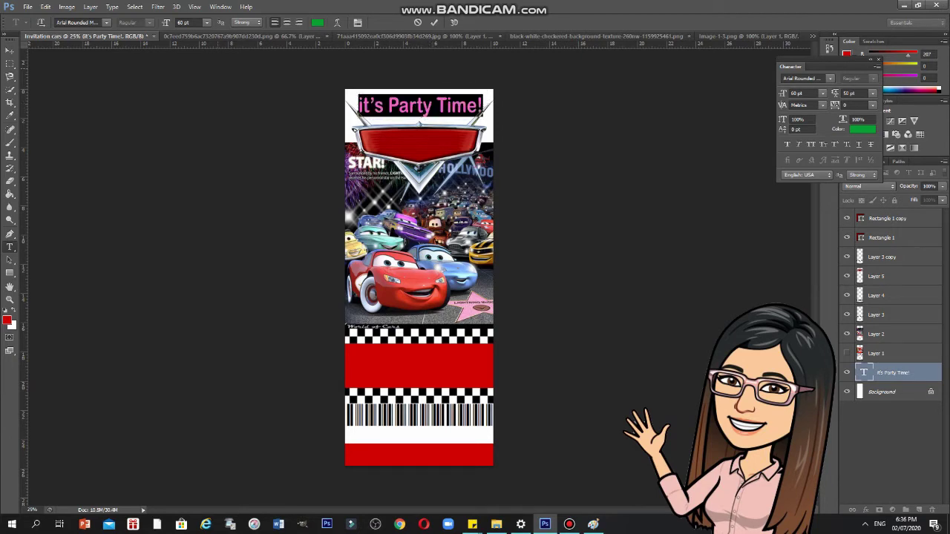
left_click(106, 22)
key("Down")
key("Down")
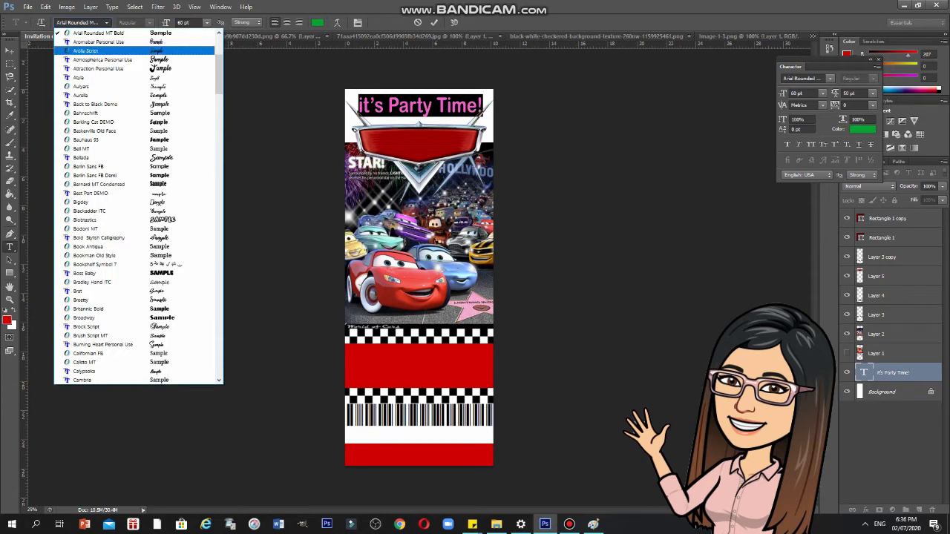
key("Down")
key("Down")
key("Down")
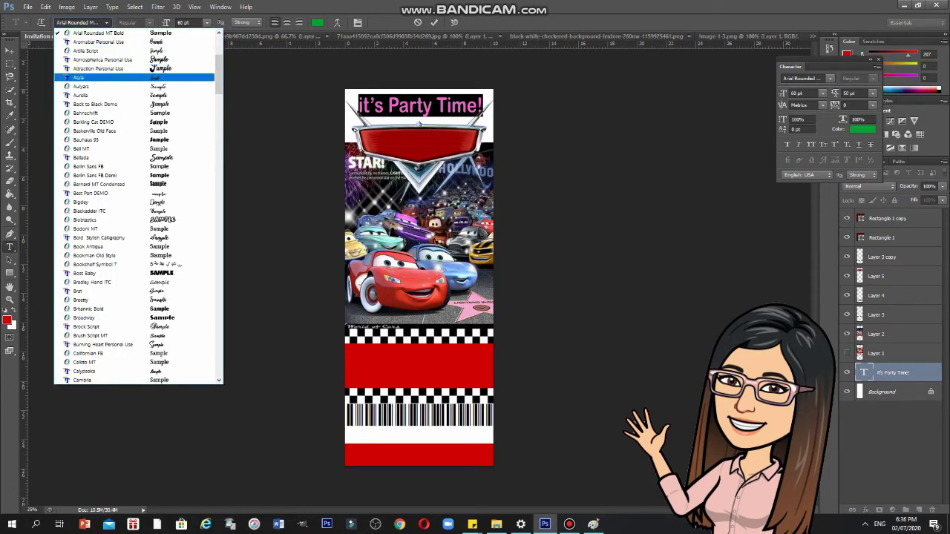
key("Up")
key("Down")
key("Down")
key("Down")
key("Down")
key("Down")
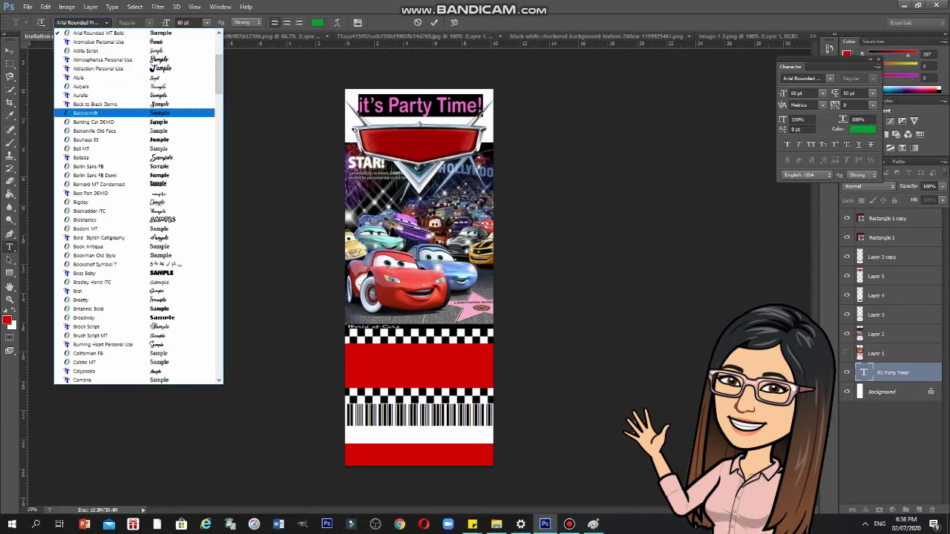
key("Return")
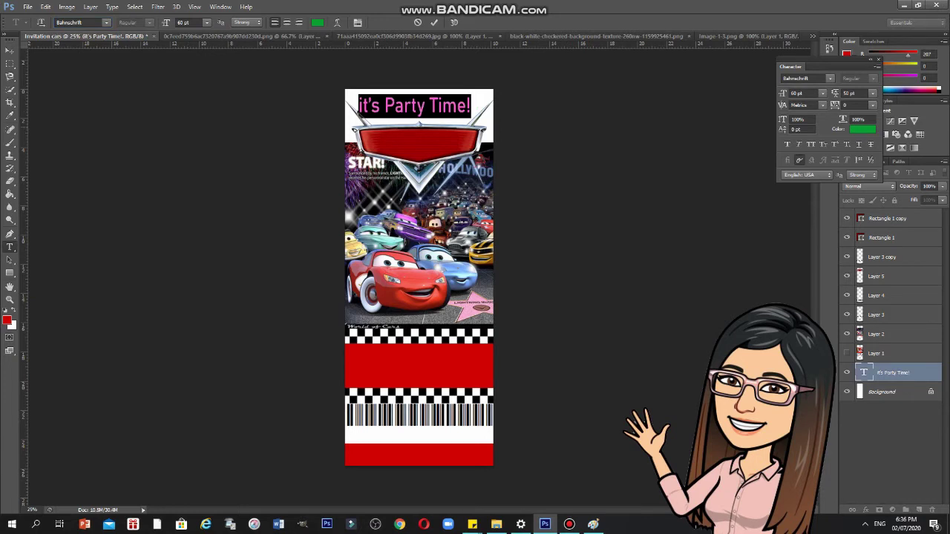
key("BackSpace")
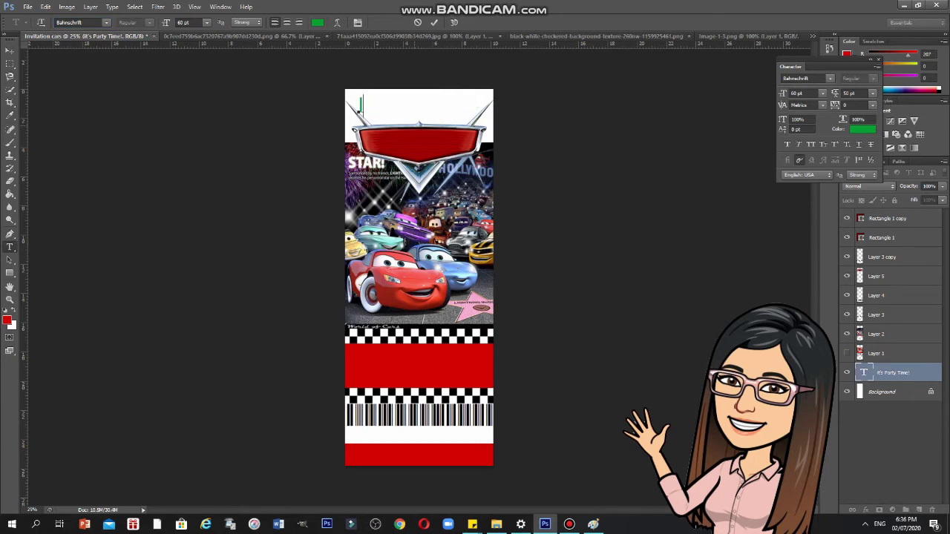
type("IT'S")
type(" PARTY T")
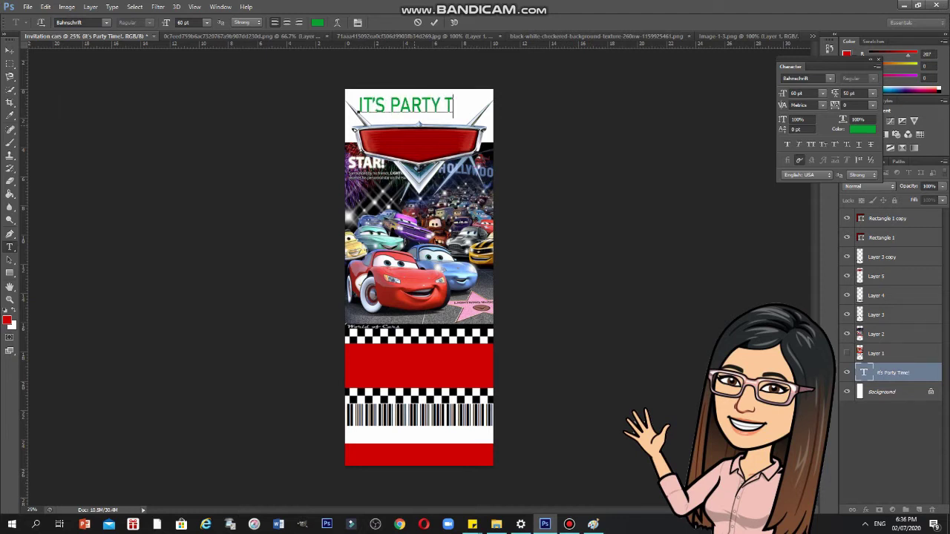
type("IME")
type("!")
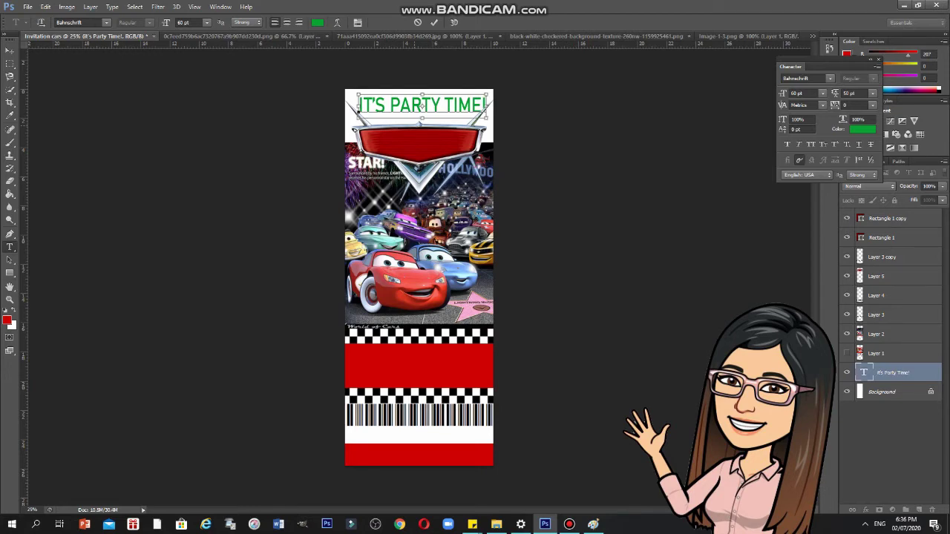
- Try Bernard MT Condensed, then Broadway, on the 'IT'S PARTY TIME!' heading
key("ctrl+a")
left_click(106, 22)
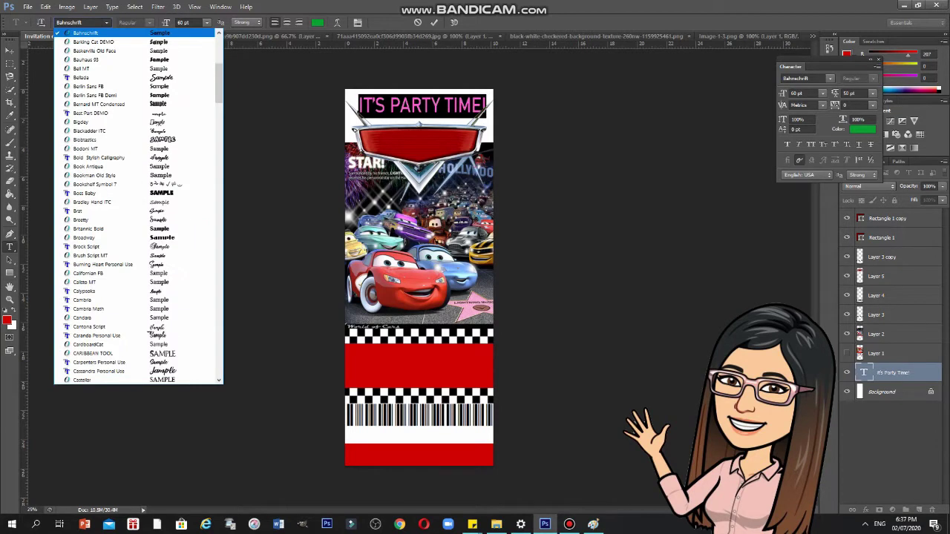
left_click(75, 103)
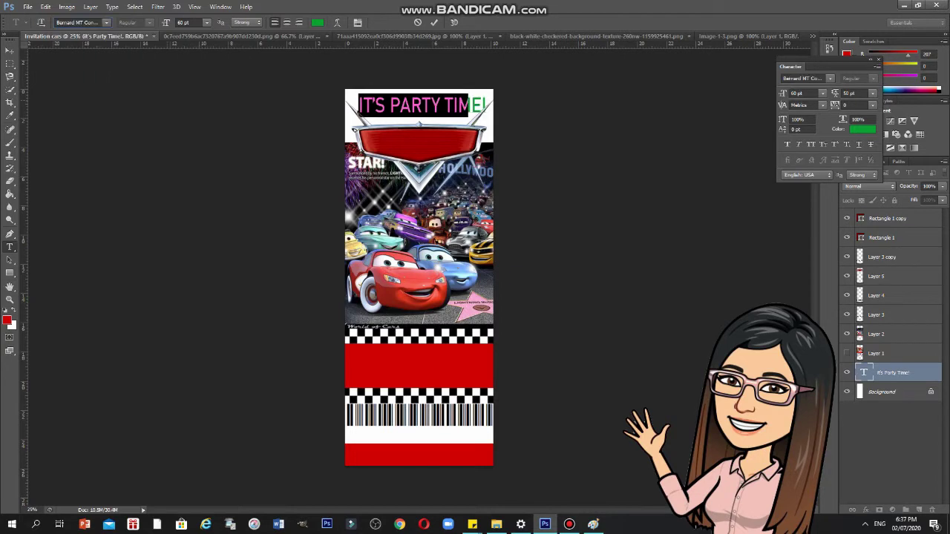
left_click(106, 22)
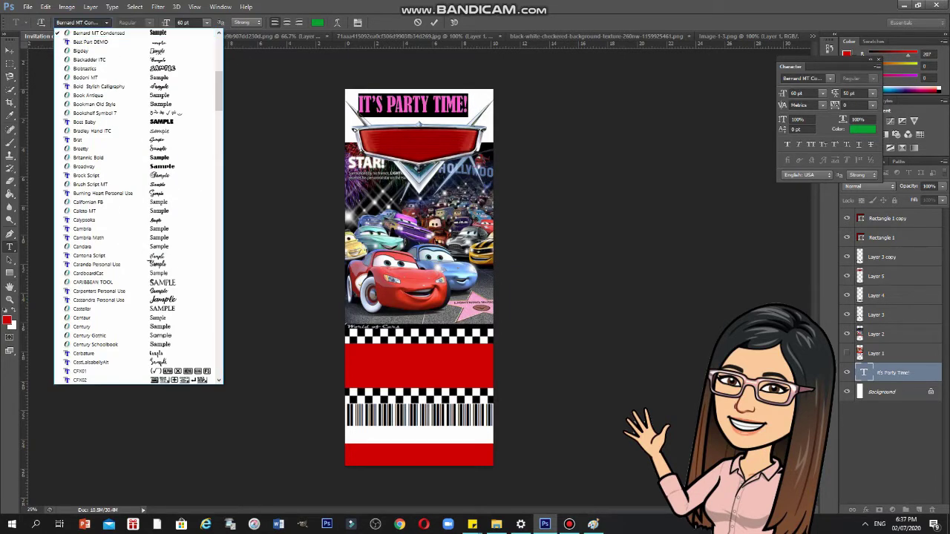
key("Down")
key("Return")
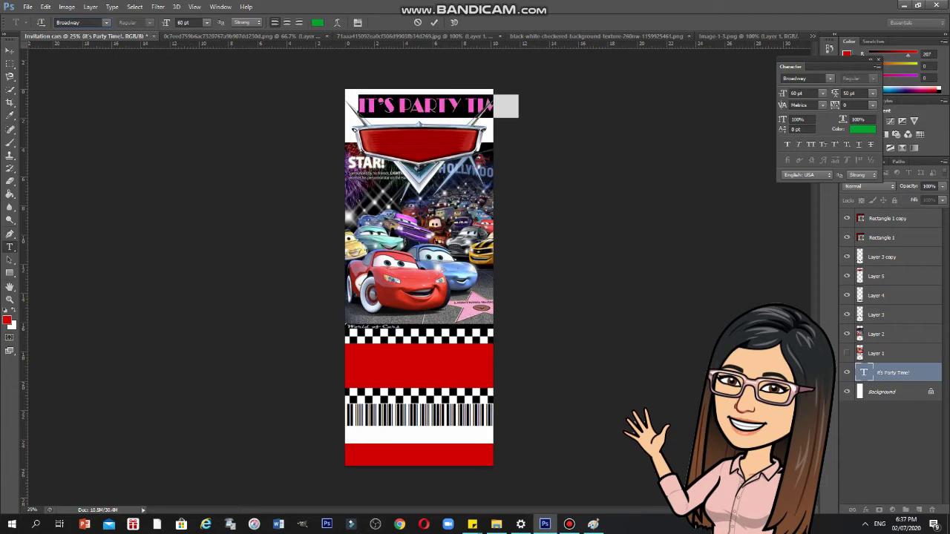
- Preview Copperplate Gothic on the heading
left_click(106, 23)
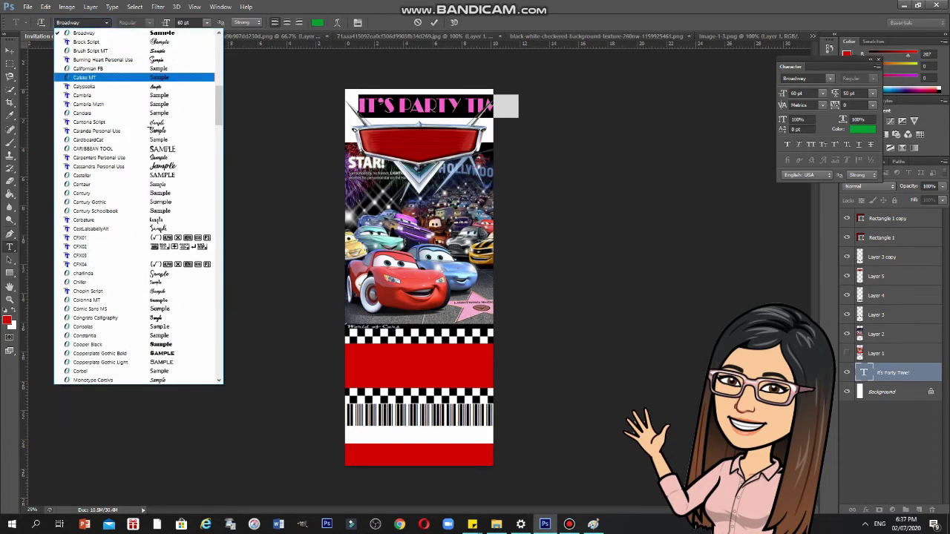
left_click_drag(219, 106, 219, 71)
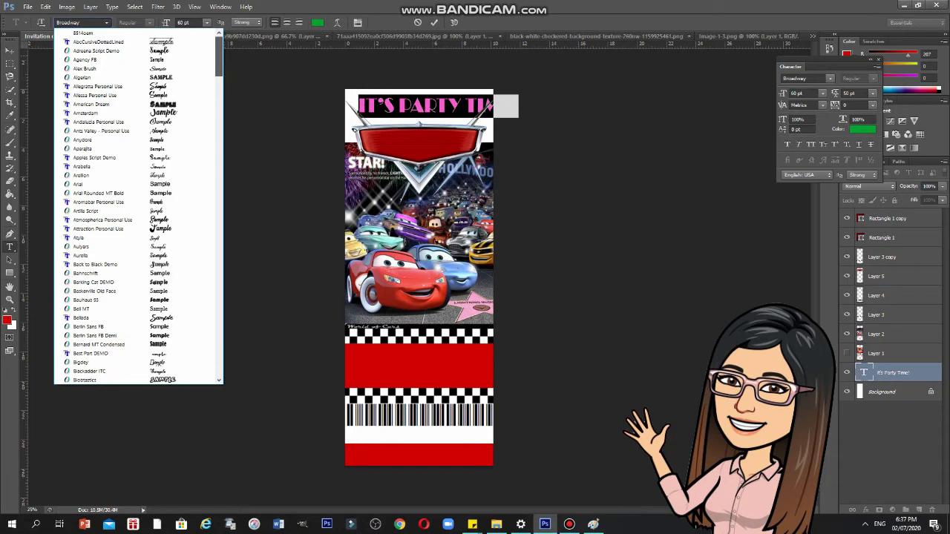
scroll(138, 208, "down", 7)
scroll(138, 207, "down", 7)
scroll(138, 208, "down", 7)
scroll(138, 207, "down", 6)
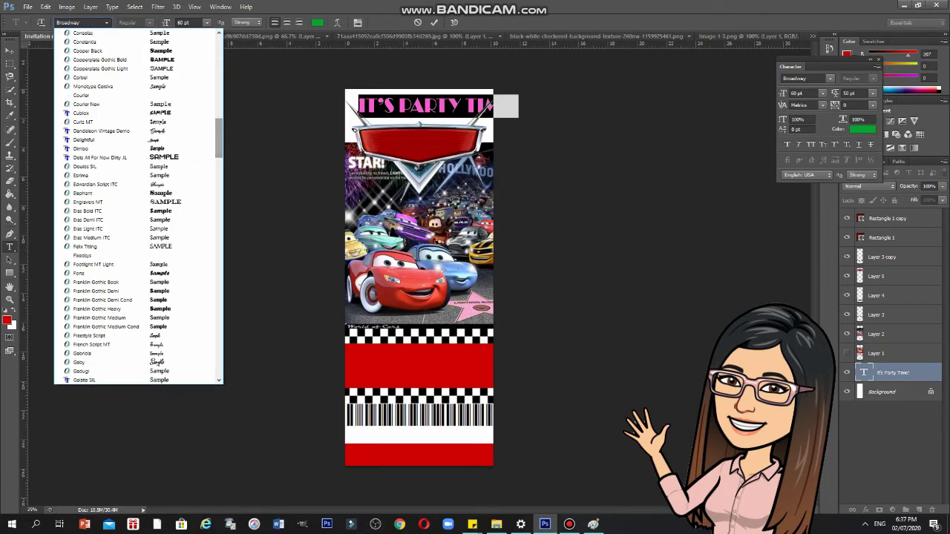
left_click(100, 60)
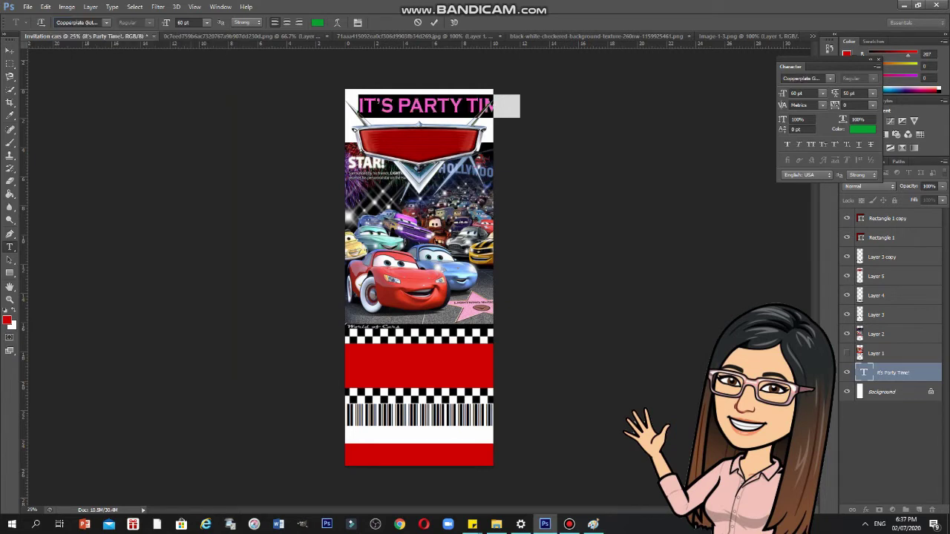
- Try Engravers MT, then settle on Gill Sans Ultra Bold, and reselect the headline text
left_click(106, 22)
left_click(87, 175)
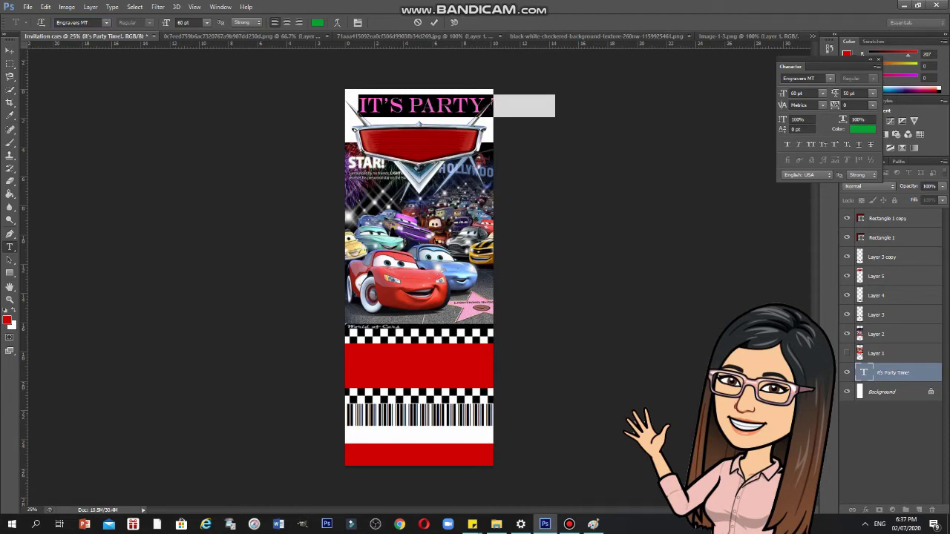
left_click(106, 22)
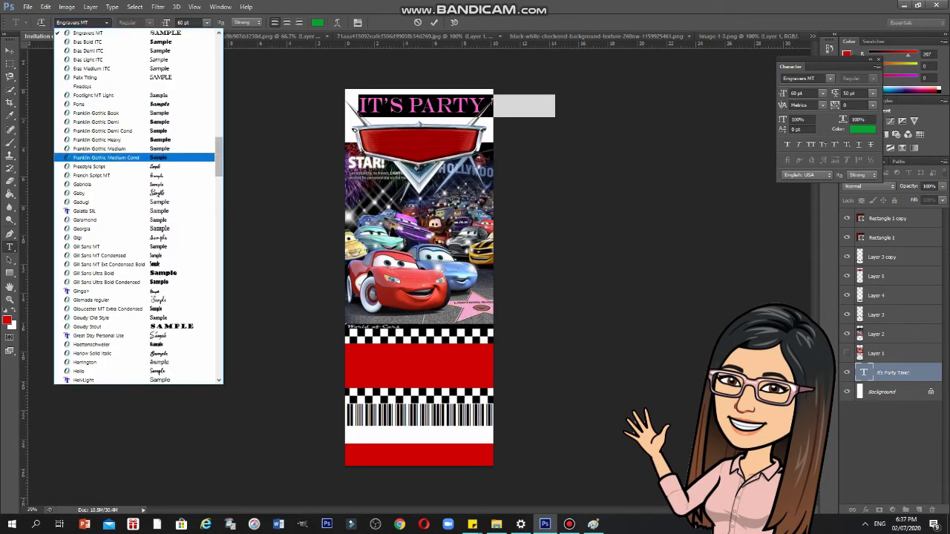
left_click(93, 274)
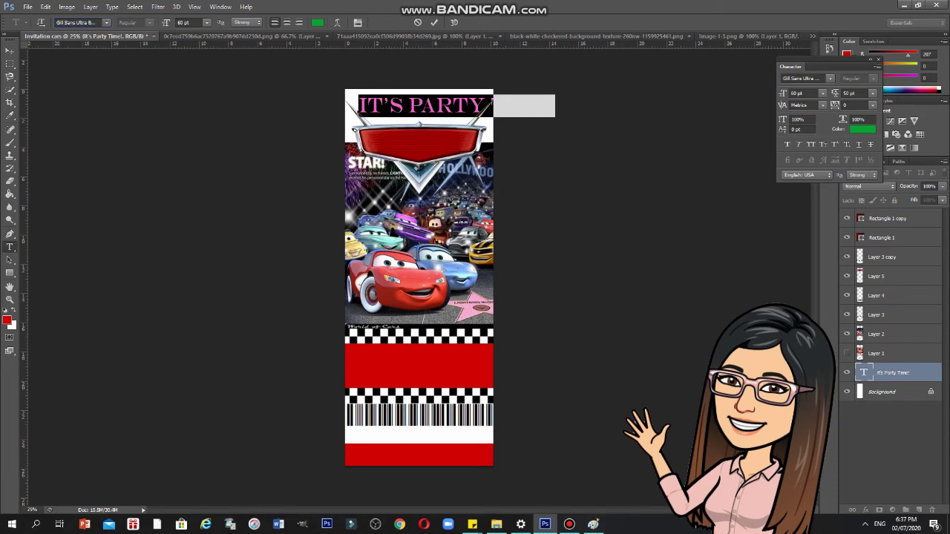
left_click(460, 110)
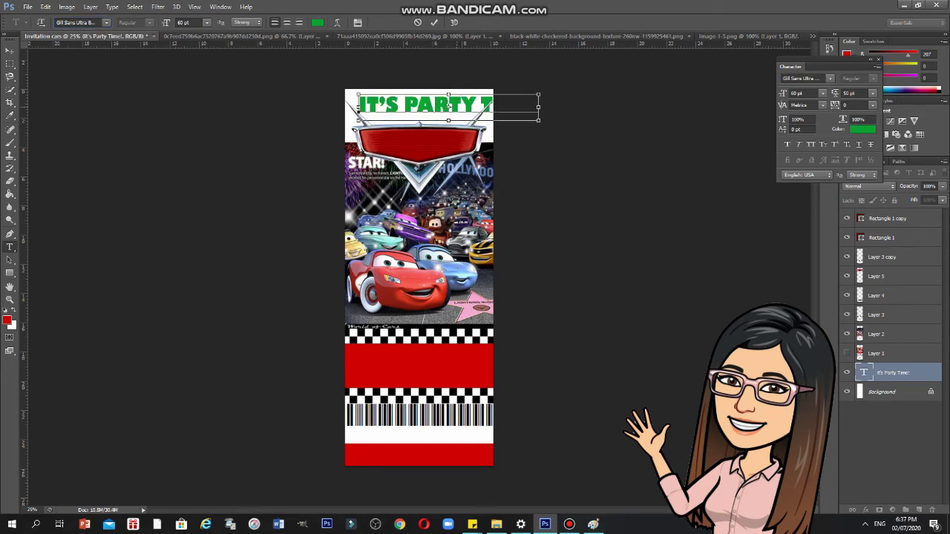
key("ctrl+a")
- Change the headline text colour to a saturated bright yellow
left_click(317, 22)
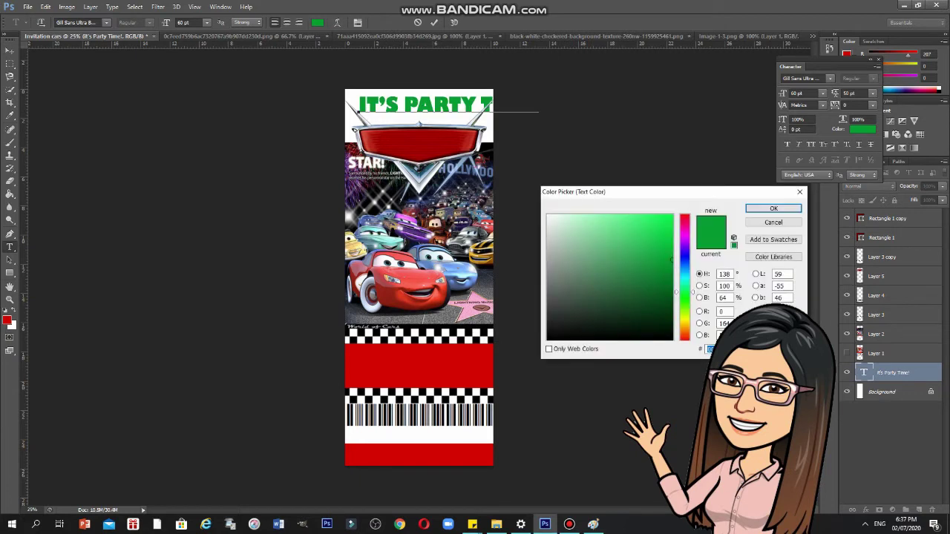
left_click(626, 263)
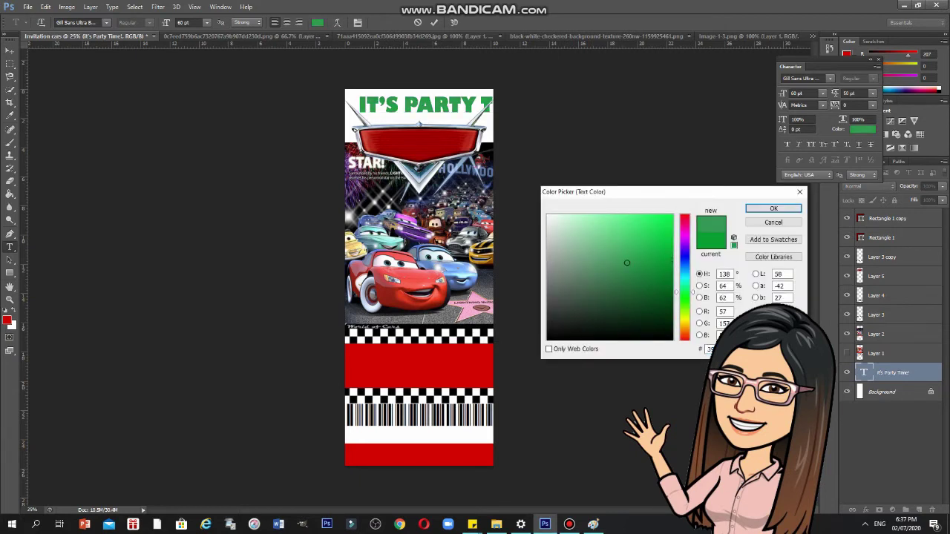
left_click(683, 318)
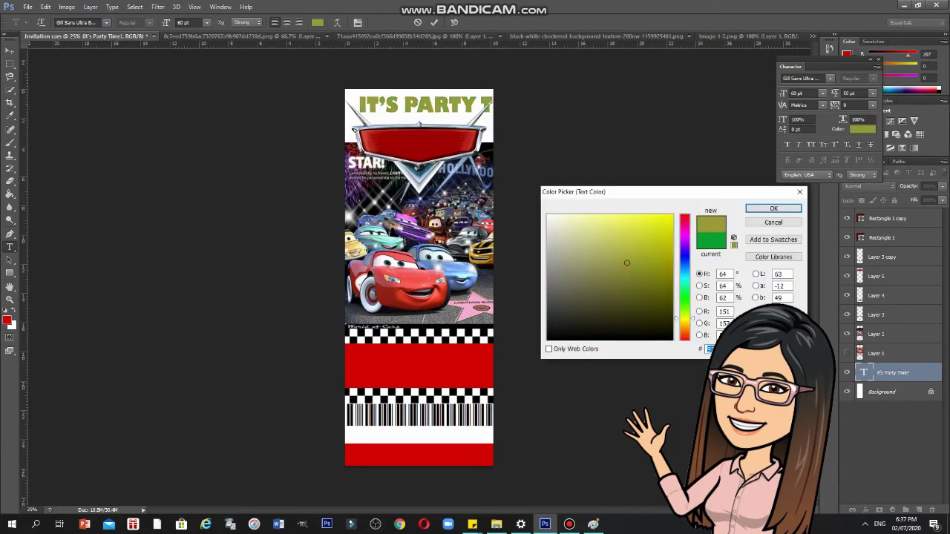
left_click_drag(627, 263, 627, 215)
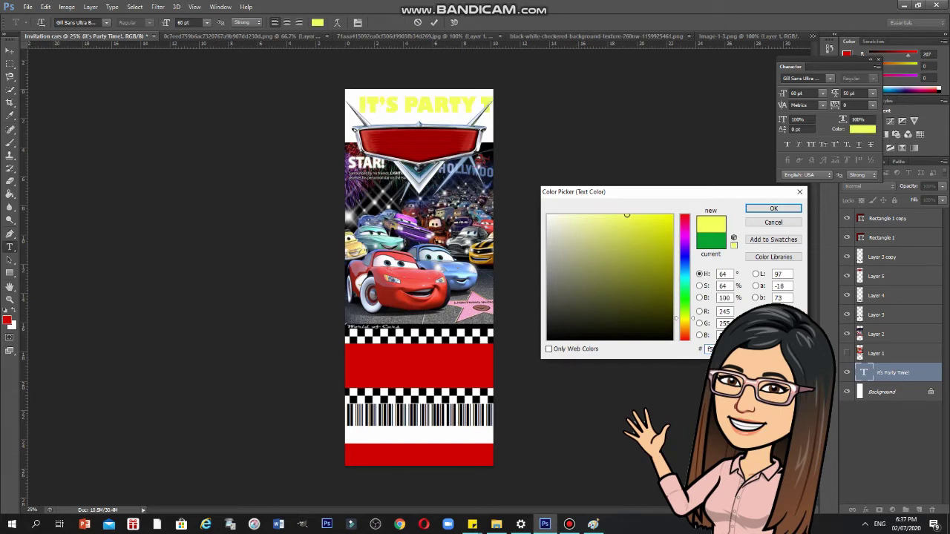
left_click_drag(684, 318, 684, 322)
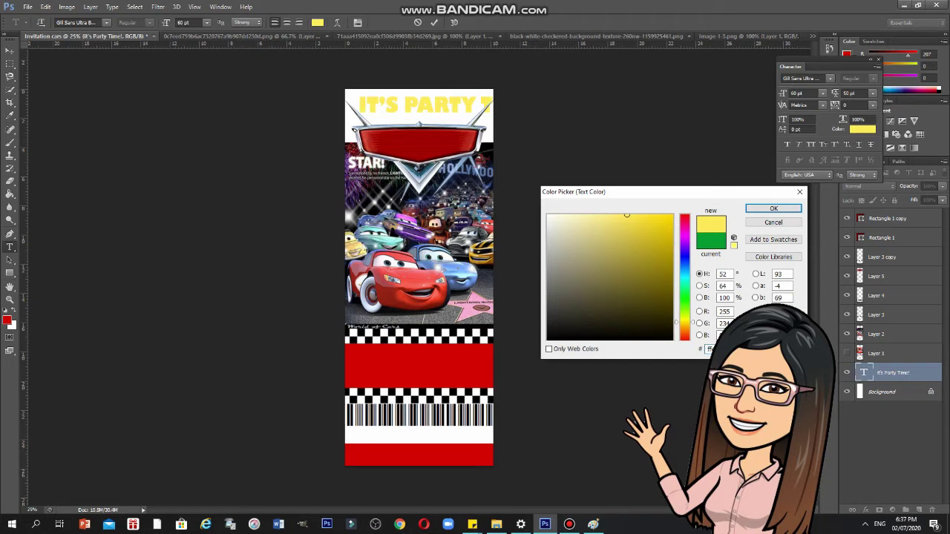
left_click_drag(626, 216, 637, 216)
left_click(774, 209)
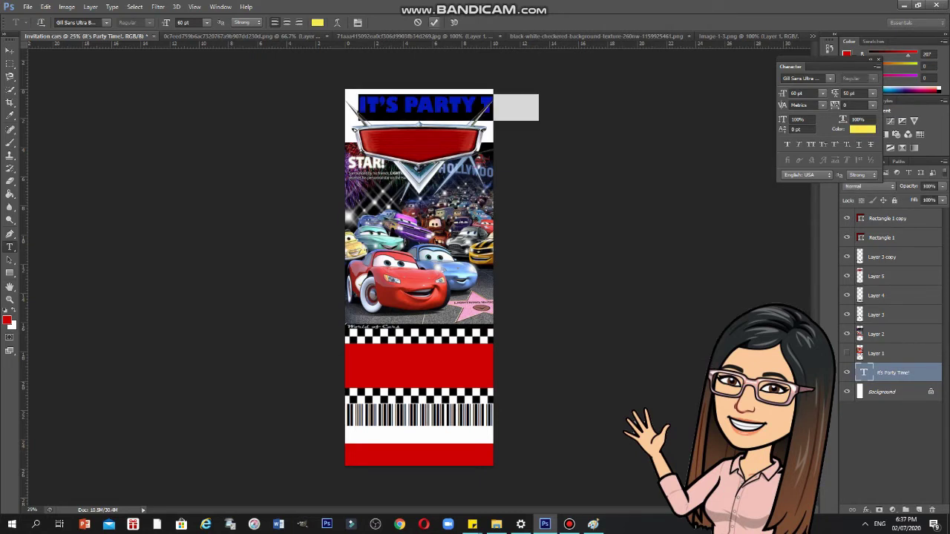
- Narrow the headline to fit the invitation's width and nudge it slightly right
left_click(435, 23)
key("ctrl+t")
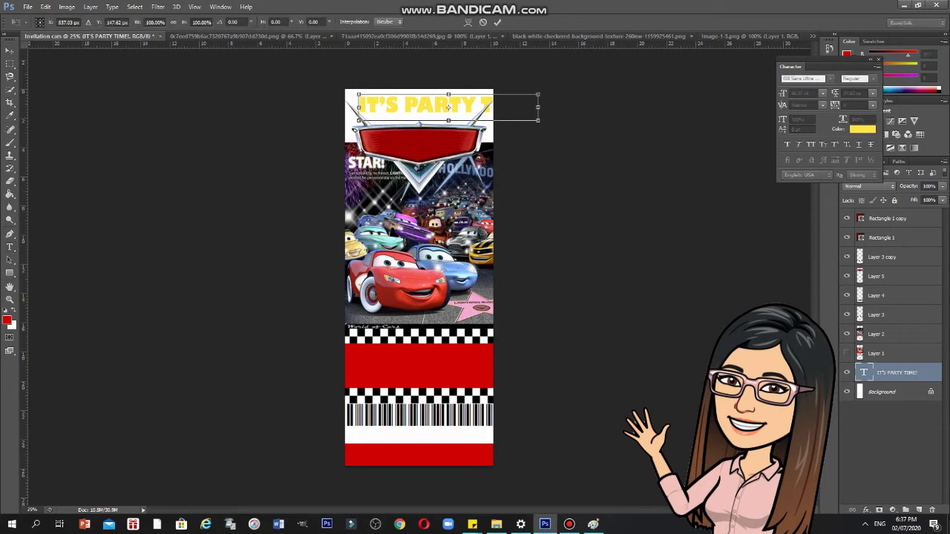
left_click_drag(537, 95, 480, 95)
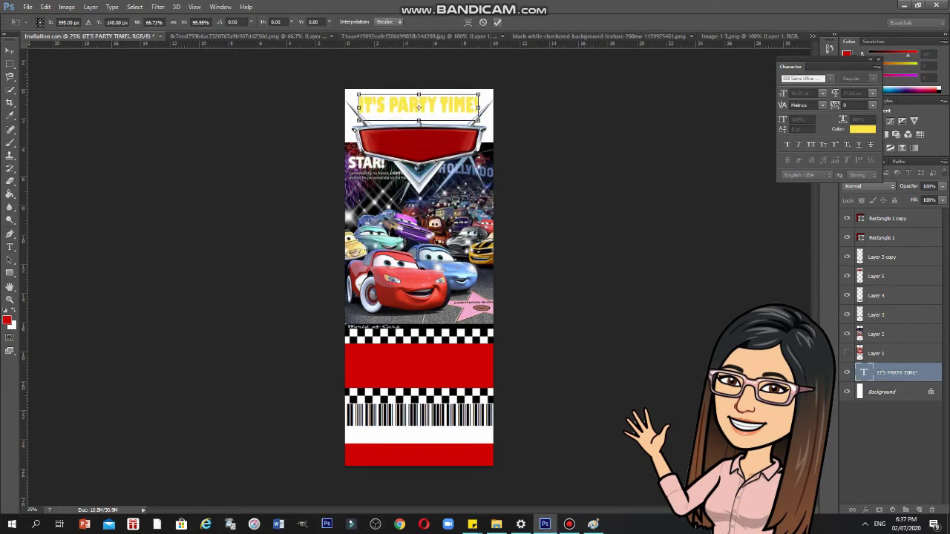
left_click(496, 22)
left_click_drag(464, 88, 468, 86)
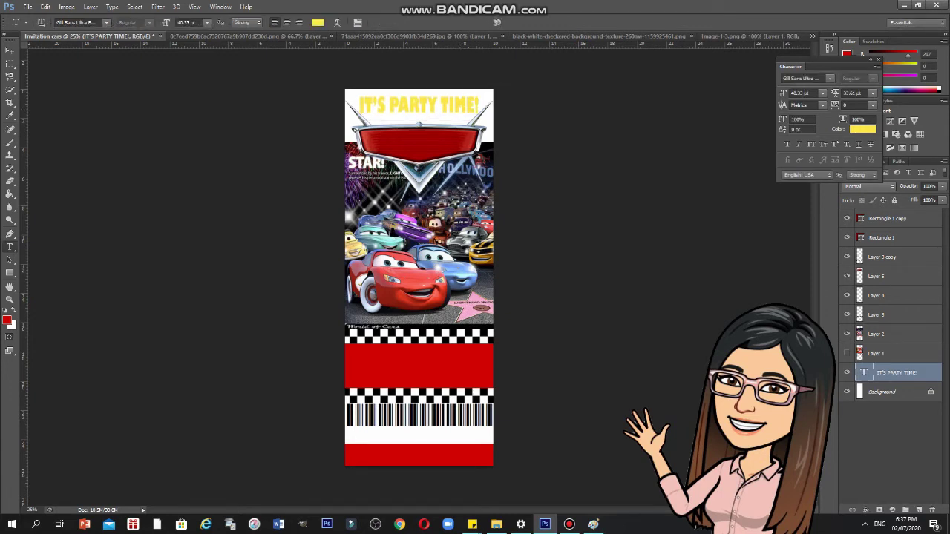
- Duplicate the Rectangle 1 red band and move the copy to the invitation's top edge
left_click(419, 454, "ctrl")
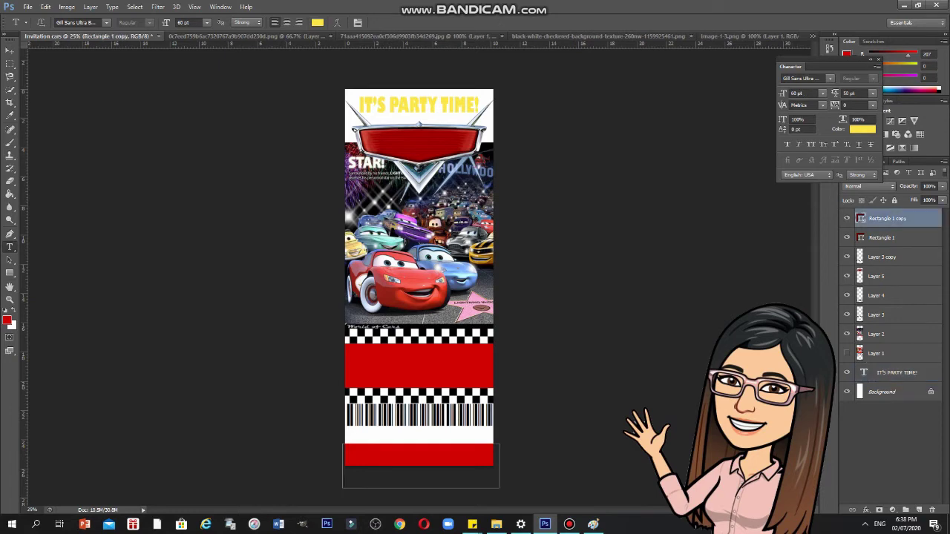
left_click(882, 237)
right_click(881, 237)
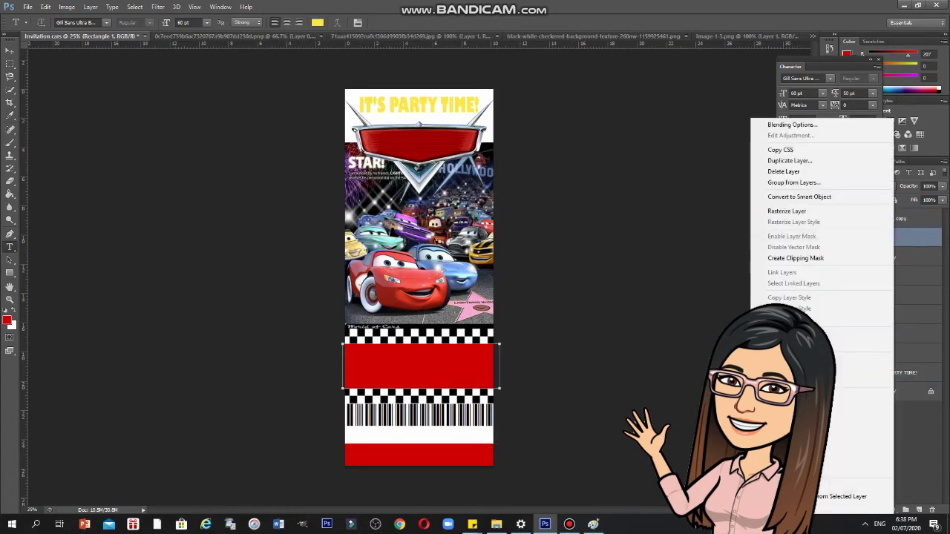
left_click(790, 160)
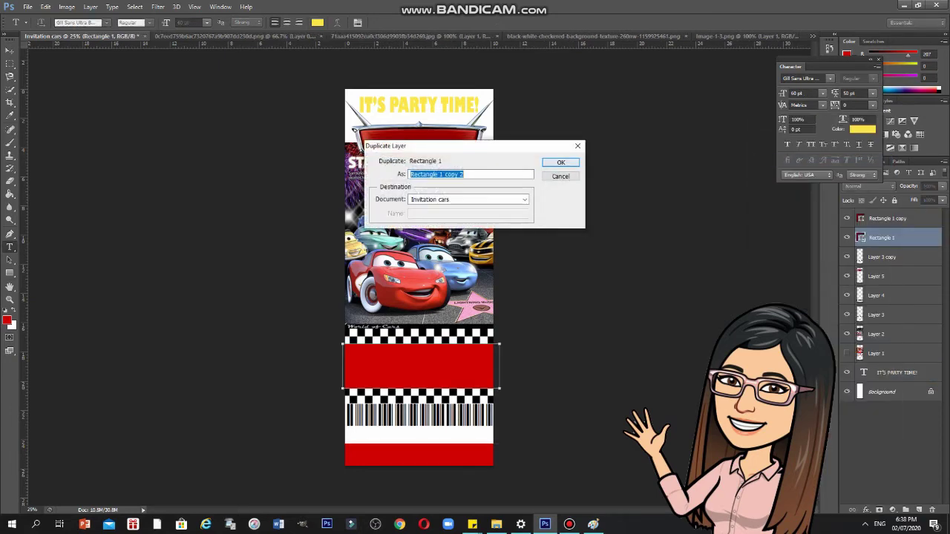
left_click(561, 162)
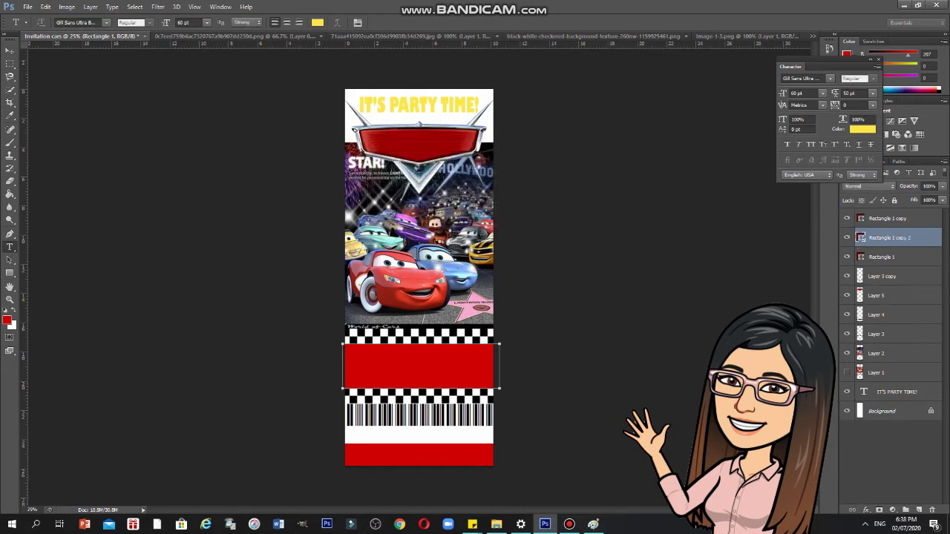
left_click(890, 257)
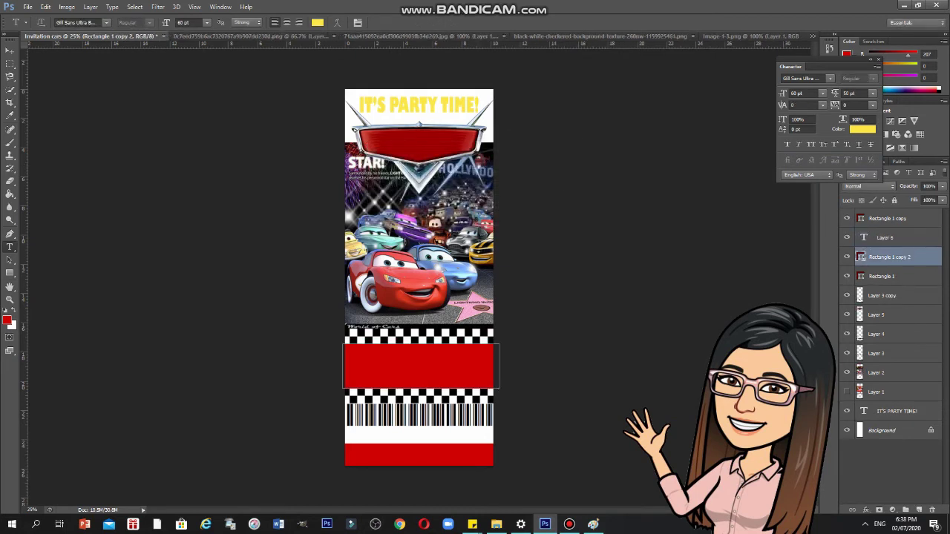
key("v")
left_click_drag(456, 357, 444, 99)
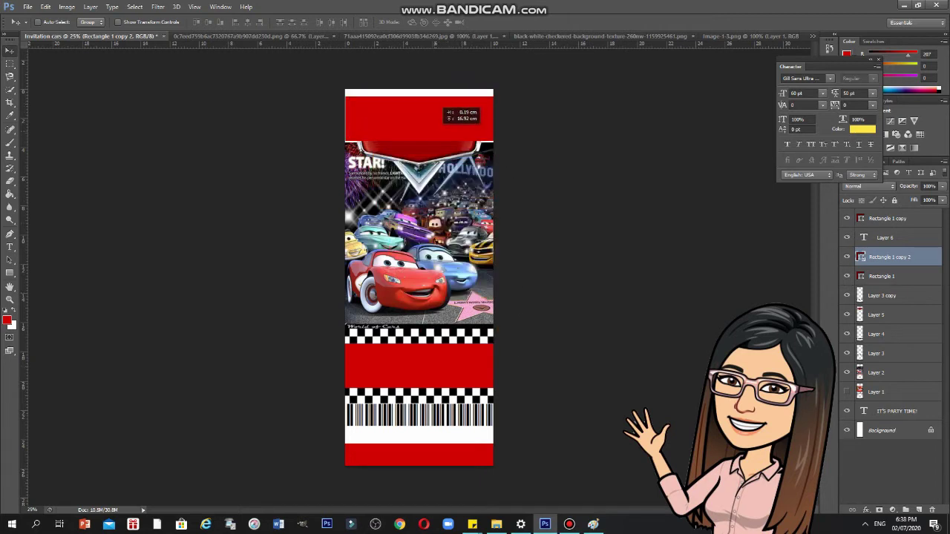
left_click_drag(444, 100, 444, 107)
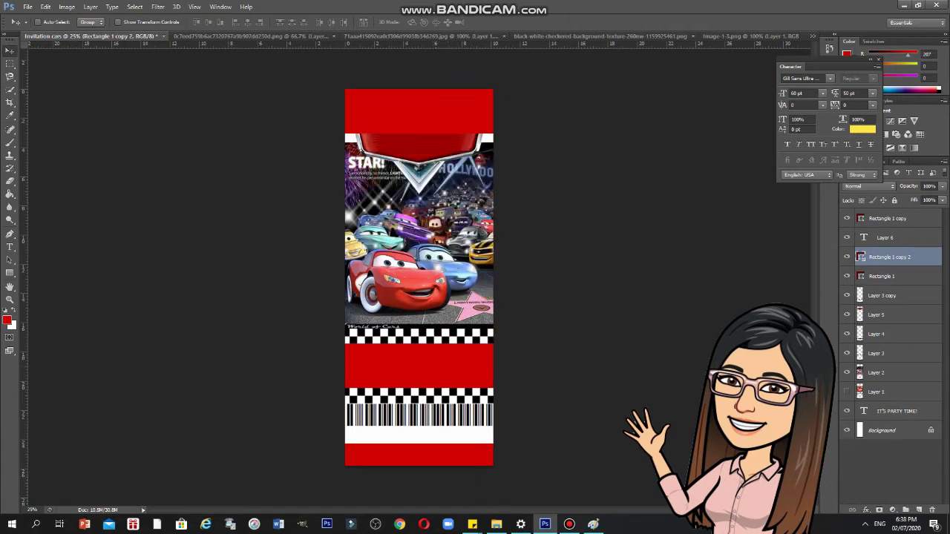
- Move the top red banner below the logo in the layer stack and resize it to the invitation width
mouse_move(879, 258)
left_mouse_down()
mouse_move(876, 336)
mouse_move(876, 326)
left_mouse_up()
key("ctrl+t")
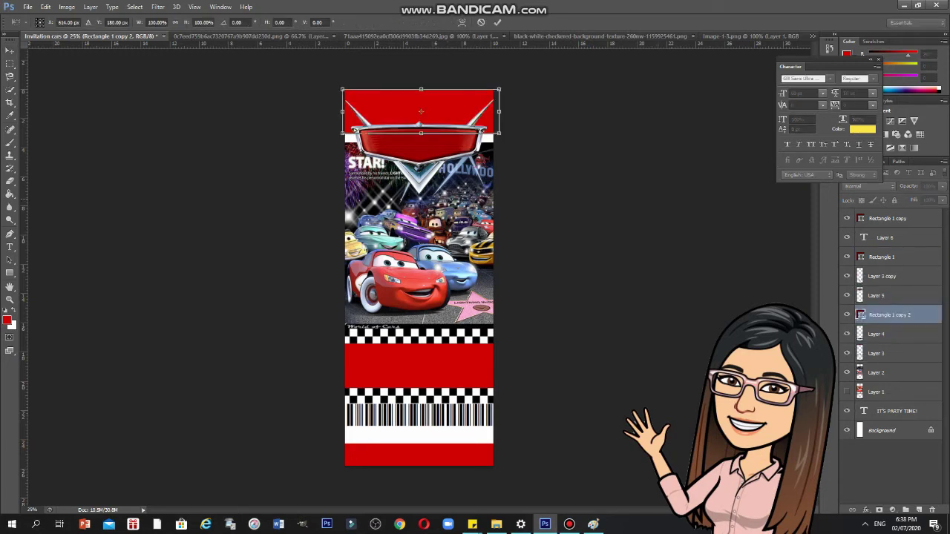
left_click_drag(499, 133, 530, 141)
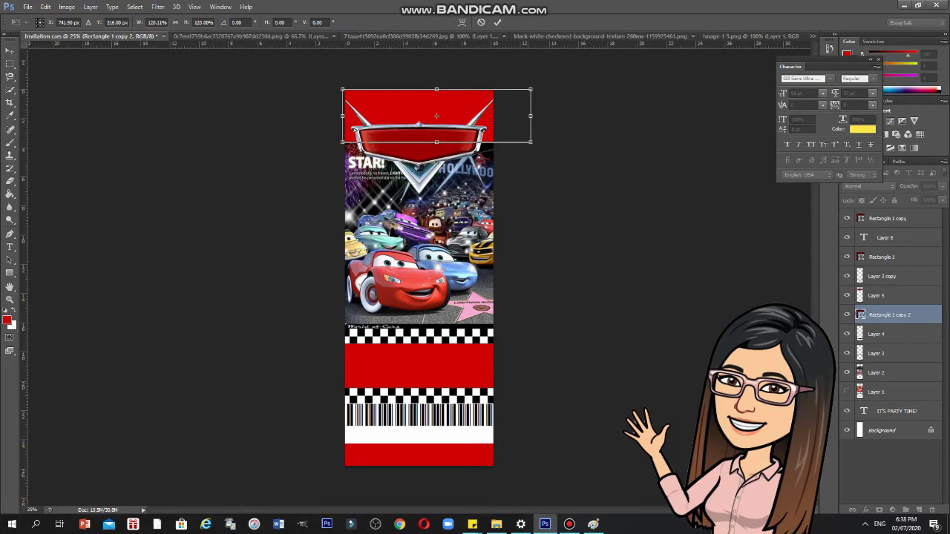
left_click_drag(530, 116, 500, 116)
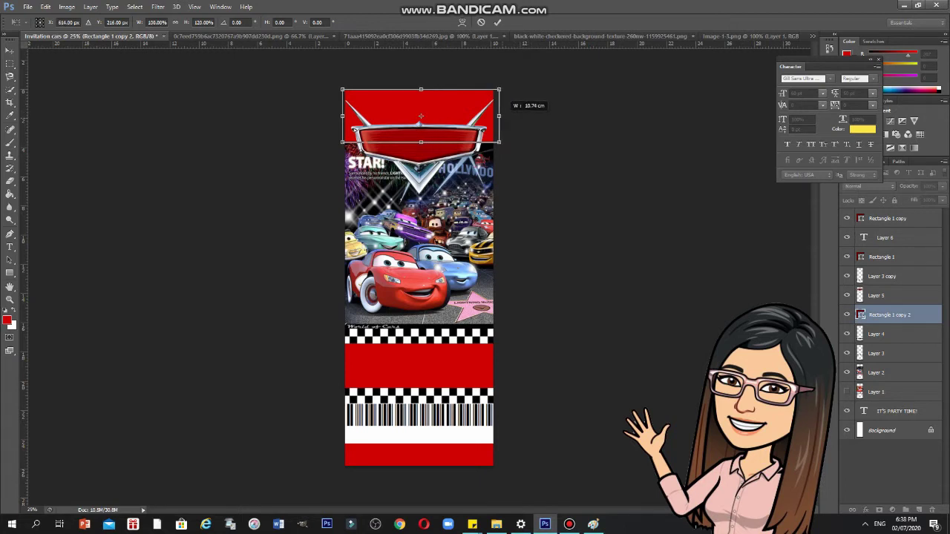
left_click(498, 22)
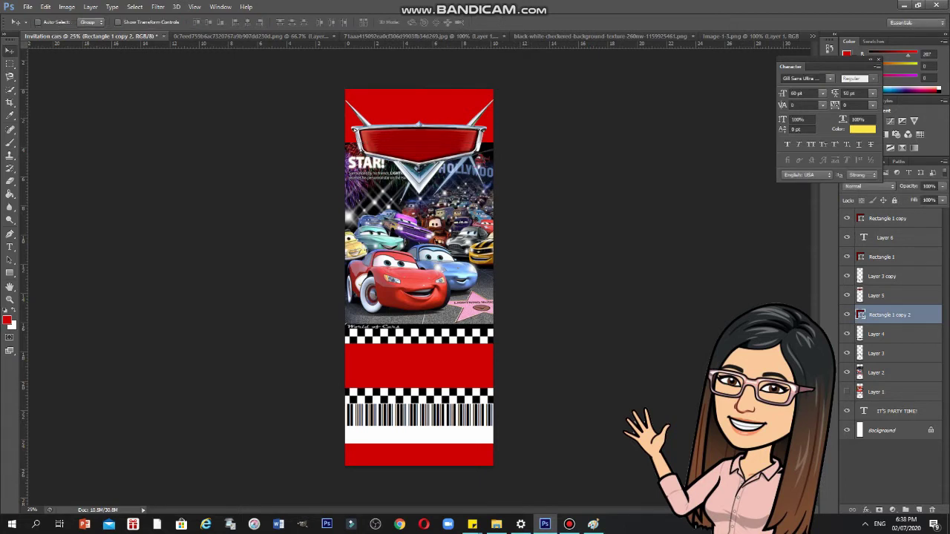
- Stack the IT'S PARTY TIME! text layer above the red banner and open the banner's Blending Options
left_click(897, 411)
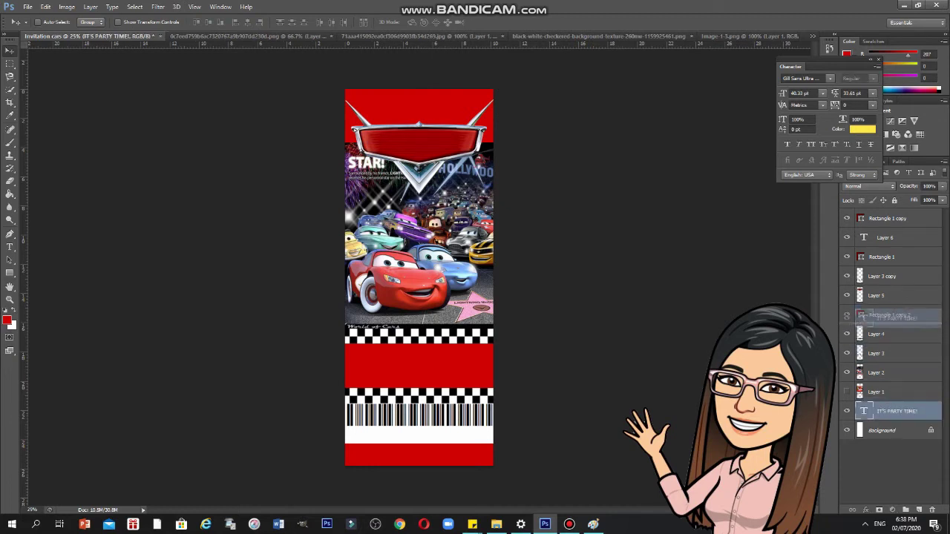
left_click_drag(897, 411, 897, 314)
right_click(889, 334)
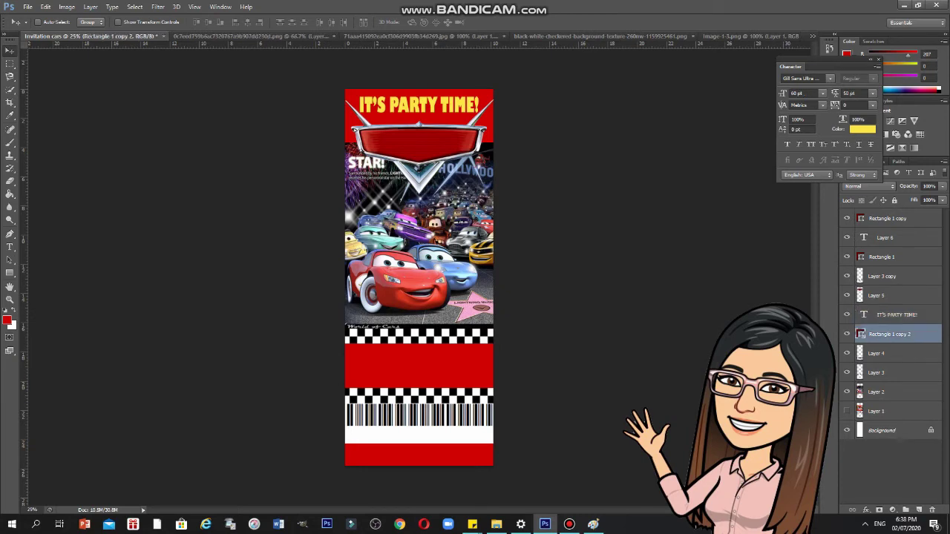
left_click(785, 125)
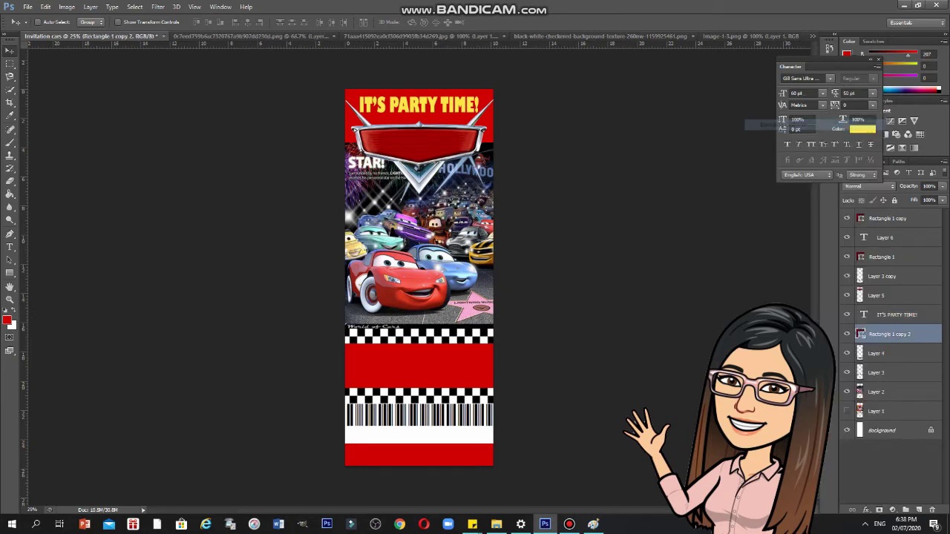
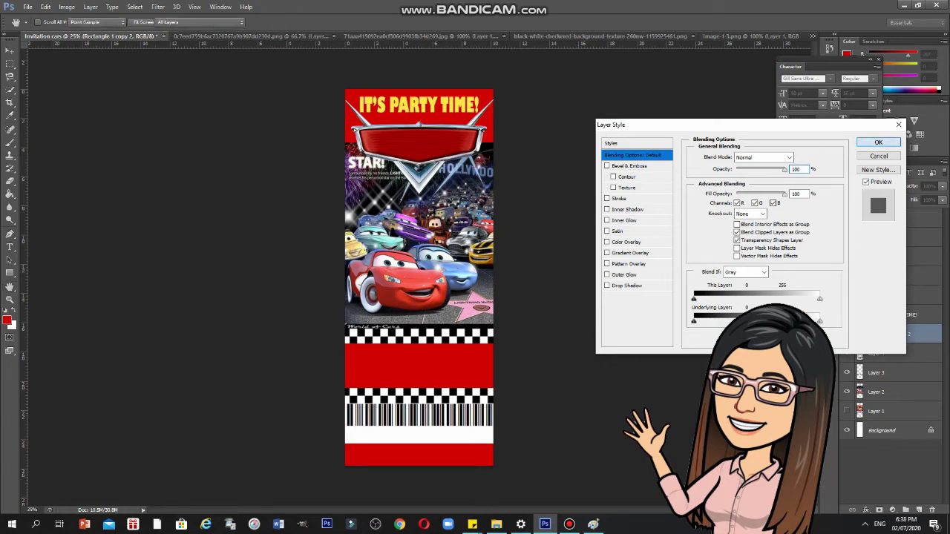
- Open and close the Blending Options for the Rectangle 1 copy 2 layer without changes
key("Return")
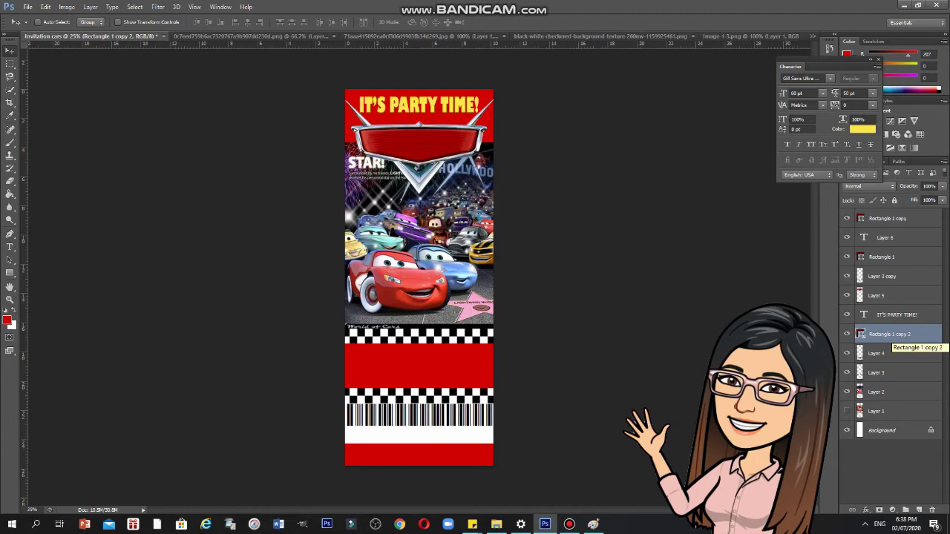
right_click(897, 334)
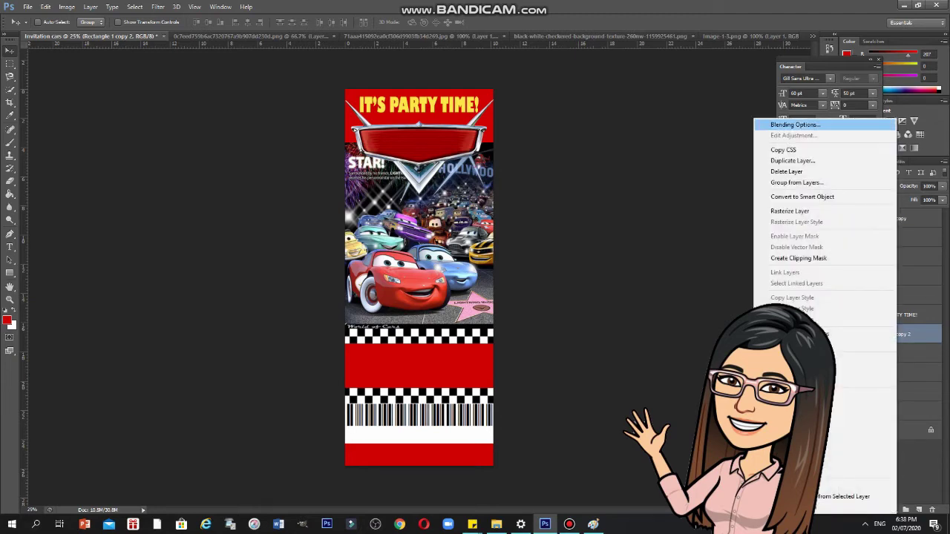
left_click(794, 125)
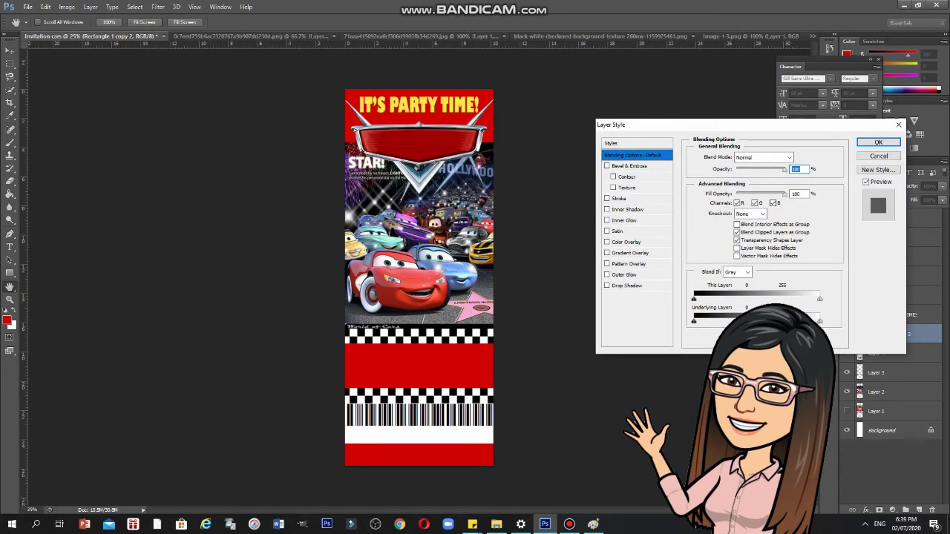
left_click(878, 142)
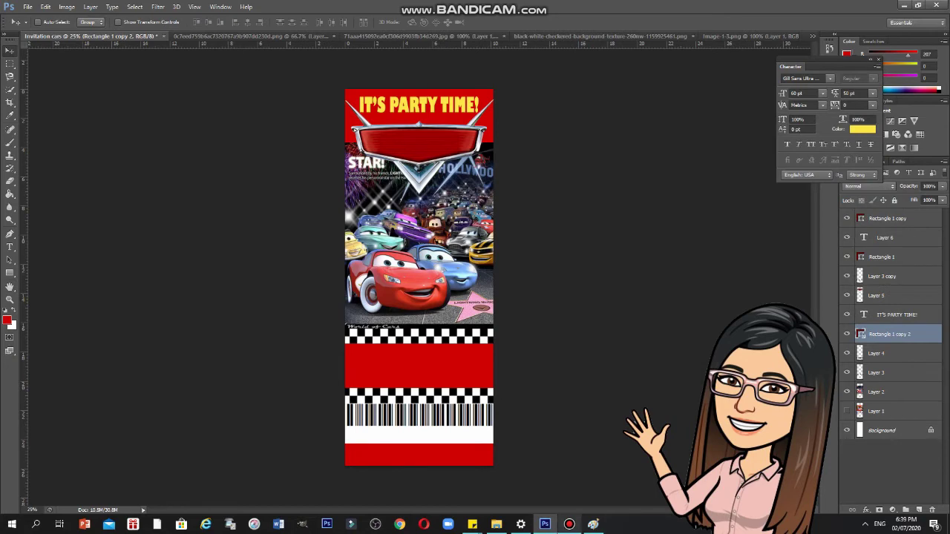
left_click(569, 524)
left_click(569, 524)
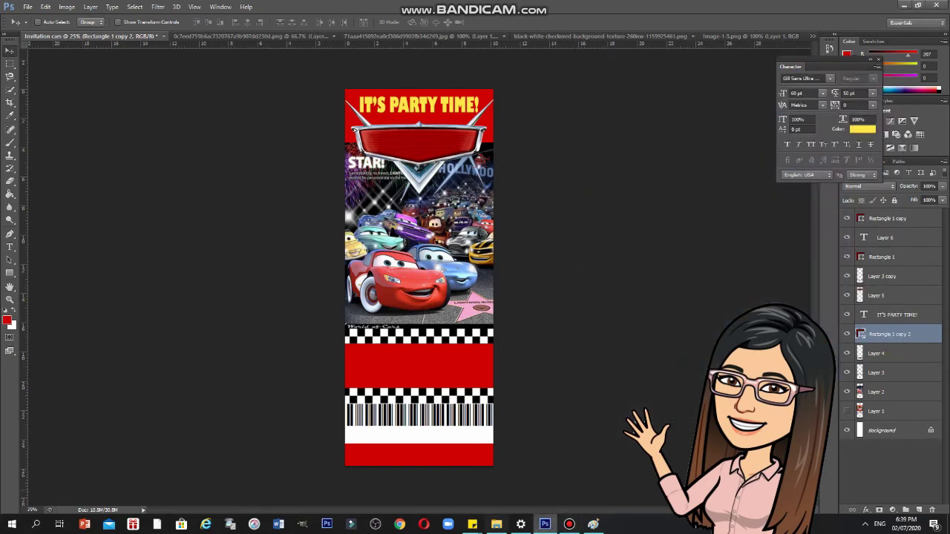
- Open the foreground colour picker and dismiss it, leaving the colour unchanged
left_click(7, 321)
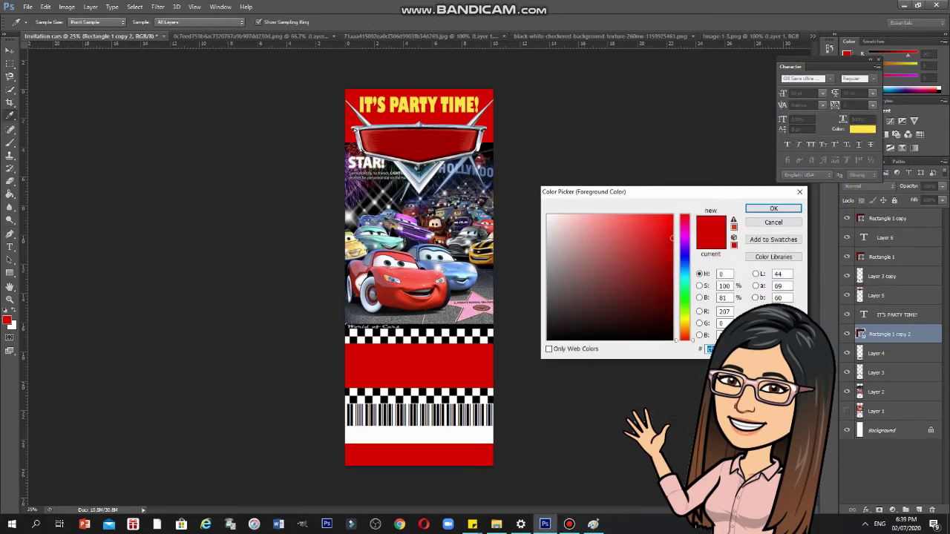
type("1500b0")
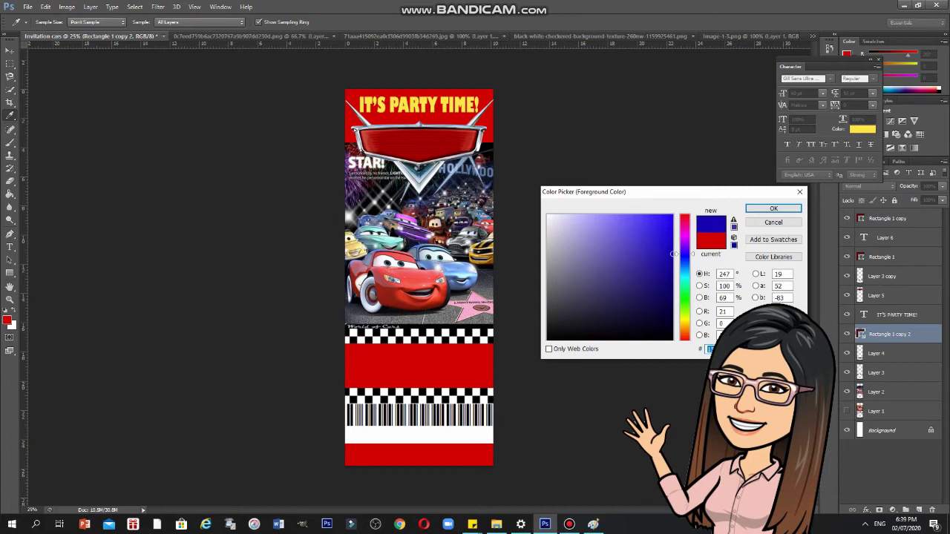
type("af0000")
left_click_drag(661, 254, 647, 254)
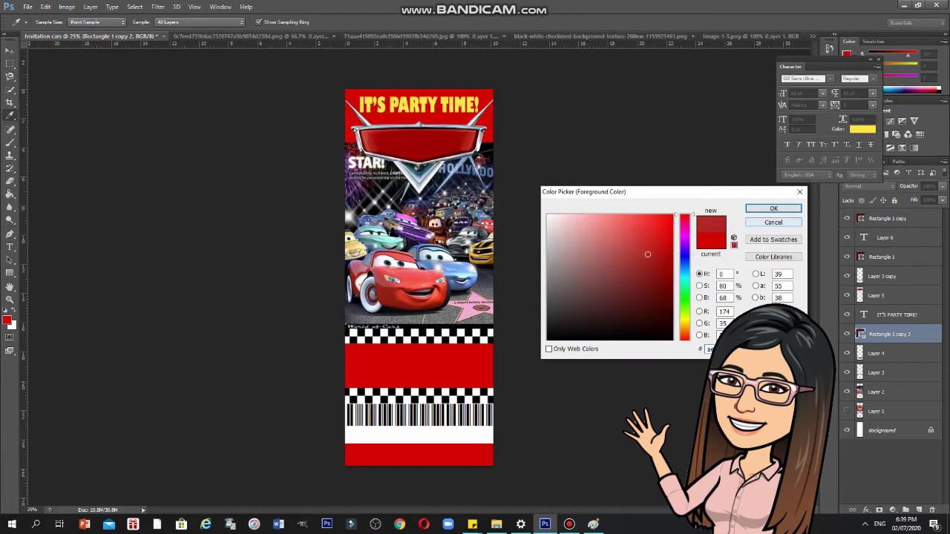
key("Return")
key("v")
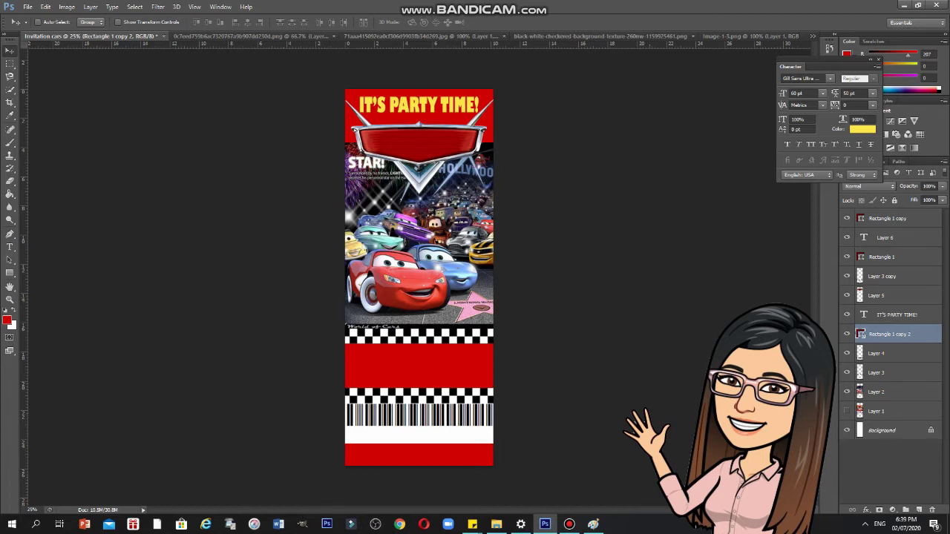
- Browse the Gradient tool presets, leaving the Rectangle 1 copy 2 layer name as it was
right_click(9, 194)
left_click(56, 204)
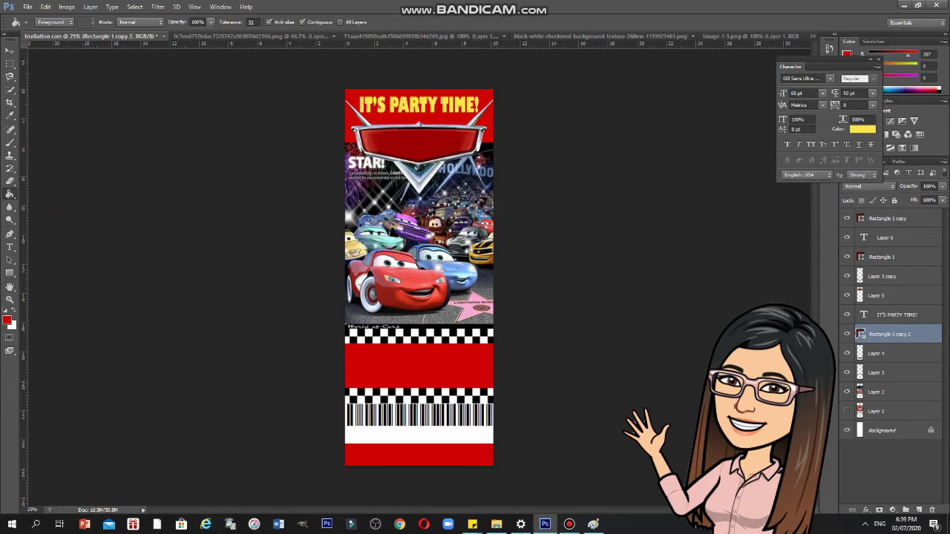
key("shift+g")
left_click(71, 22)
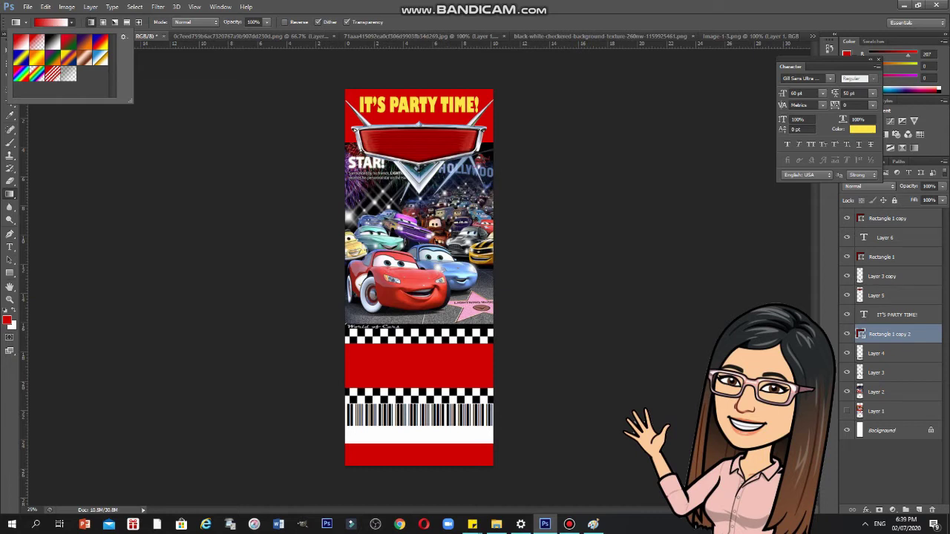
key("Escape")
double_click(891, 334)
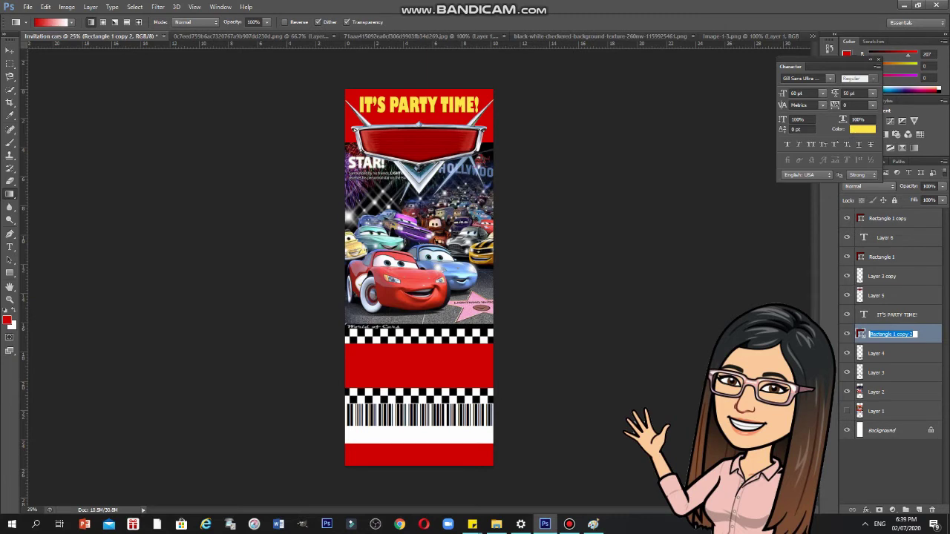
key("Return")
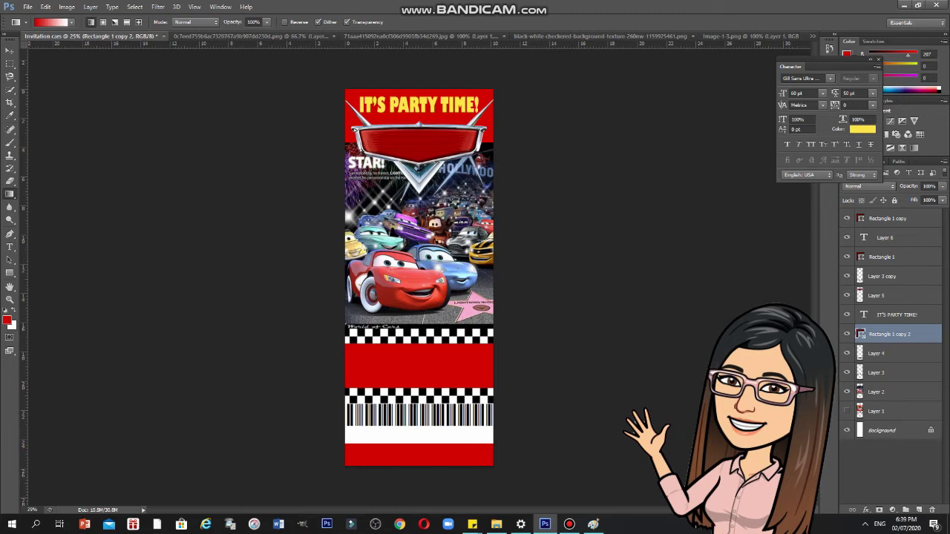
- Switch between open windows on the taskbar
left_click(864, 525)
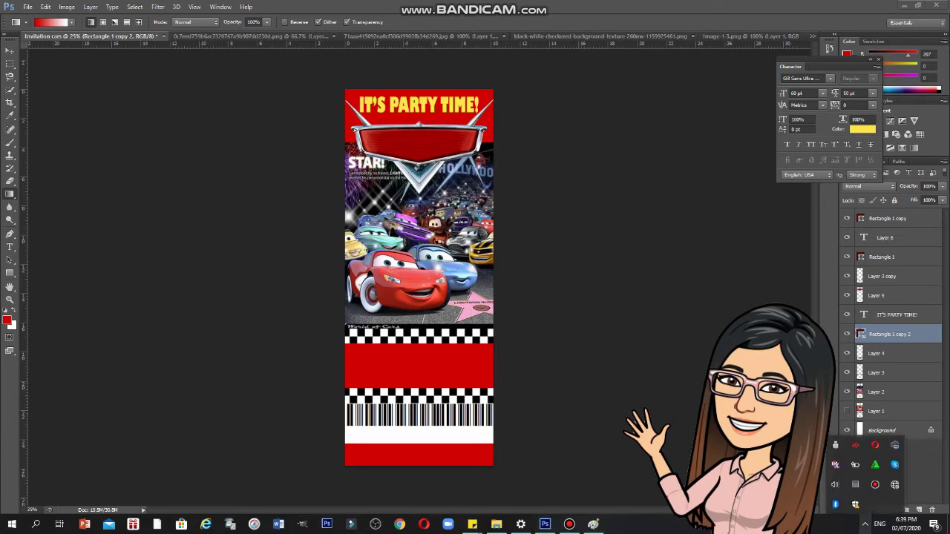
left_click(865, 525)
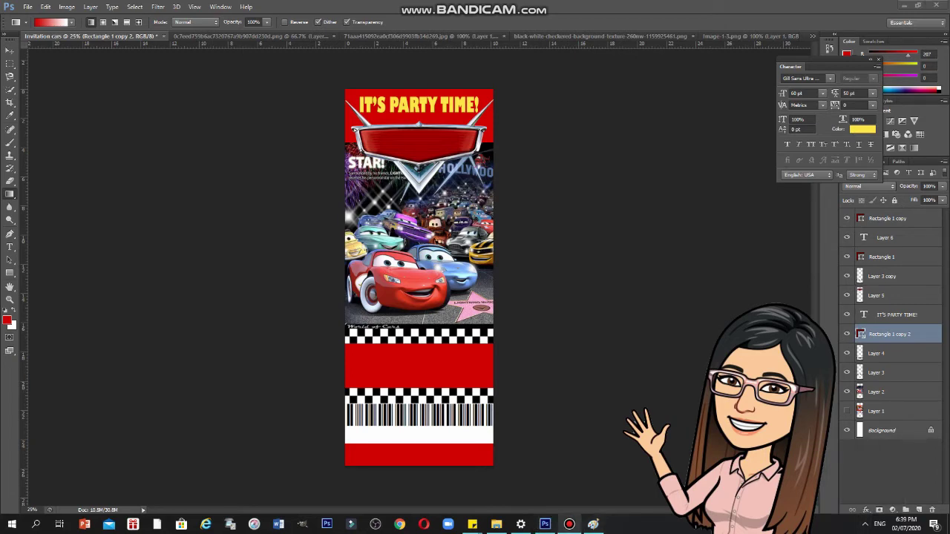
left_click(569, 525)
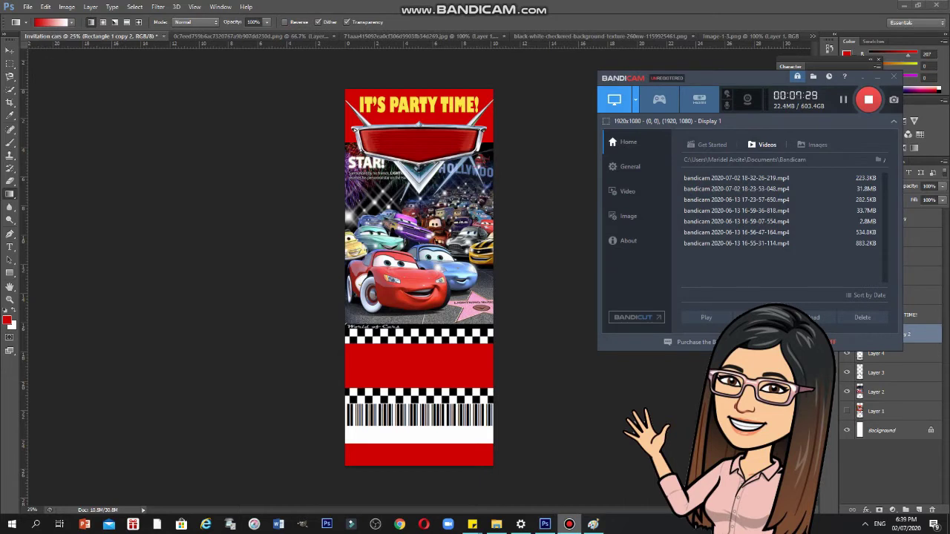
left_click(570, 525)
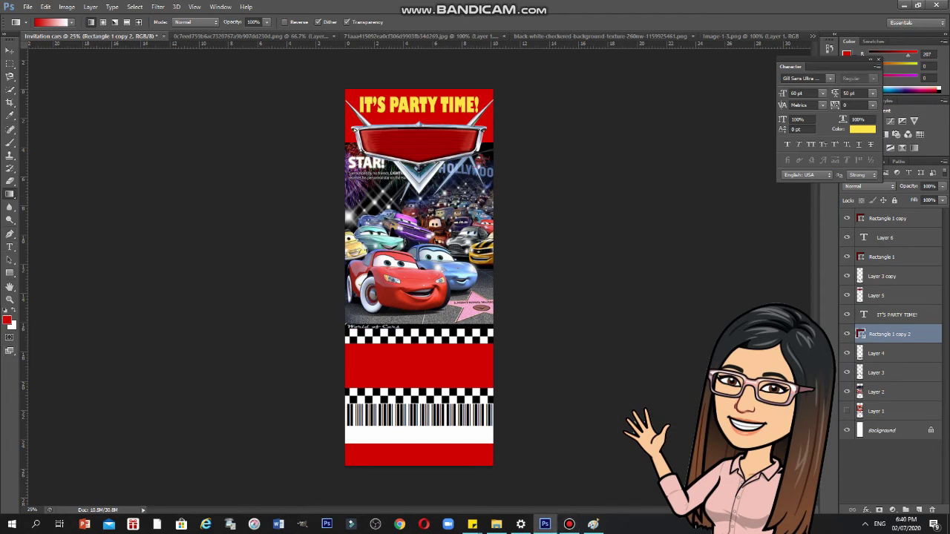
- Enable Color Overlay in the rectangle layer's Layer Style and open its colour picker
left_click(9, 248)
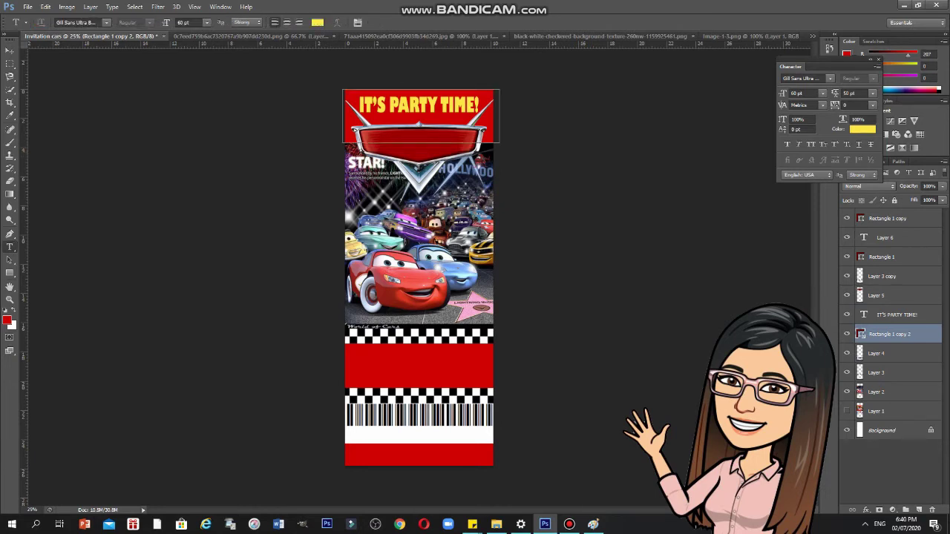
right_click(911, 334)
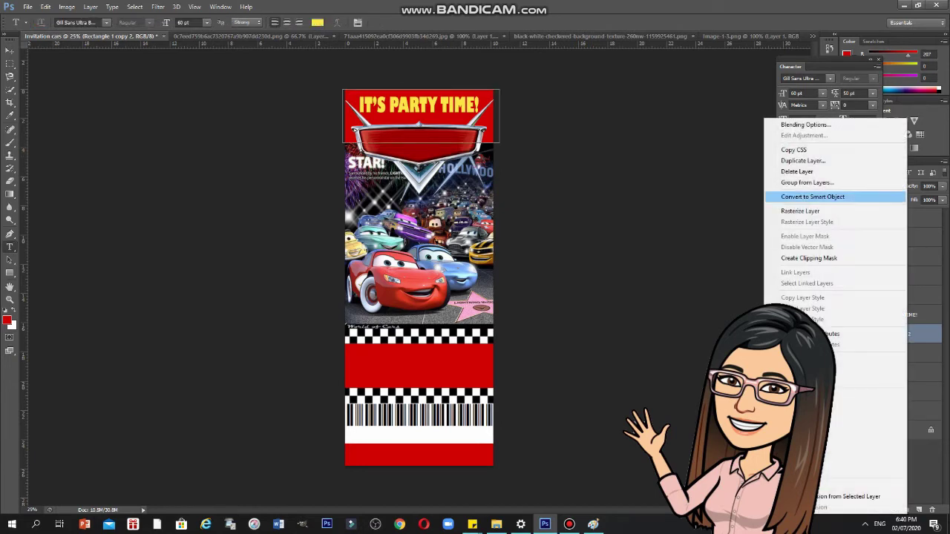
left_click(806, 125)
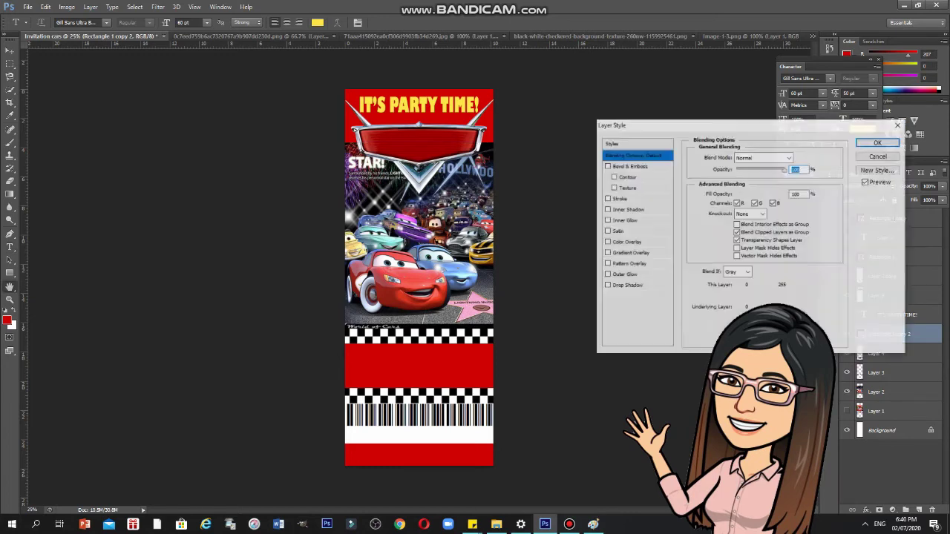
left_click(607, 242)
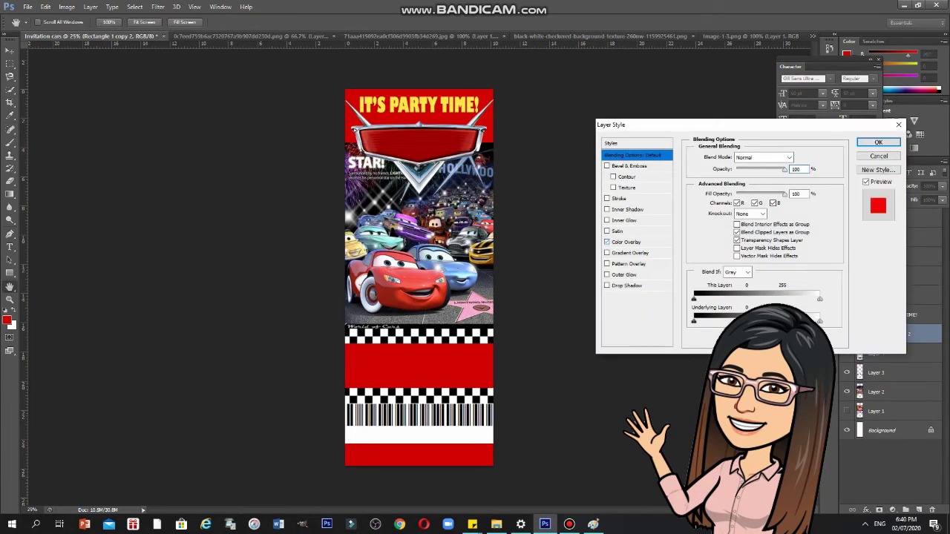
left_click(626, 242)
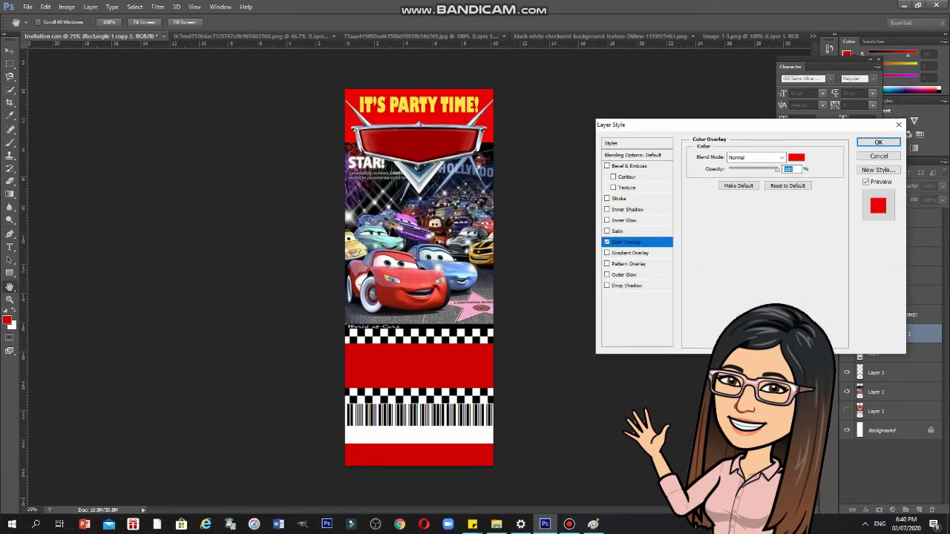
left_click(796, 157)
- Settle on a dark red overlay colour and apply the Color Overlay to the rectangle
left_click(548, 340)
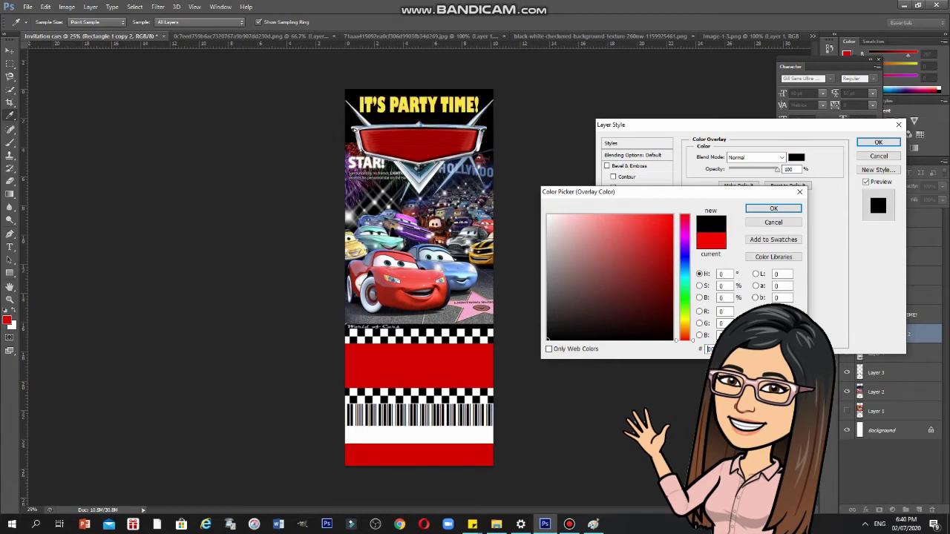
left_click(562, 286)
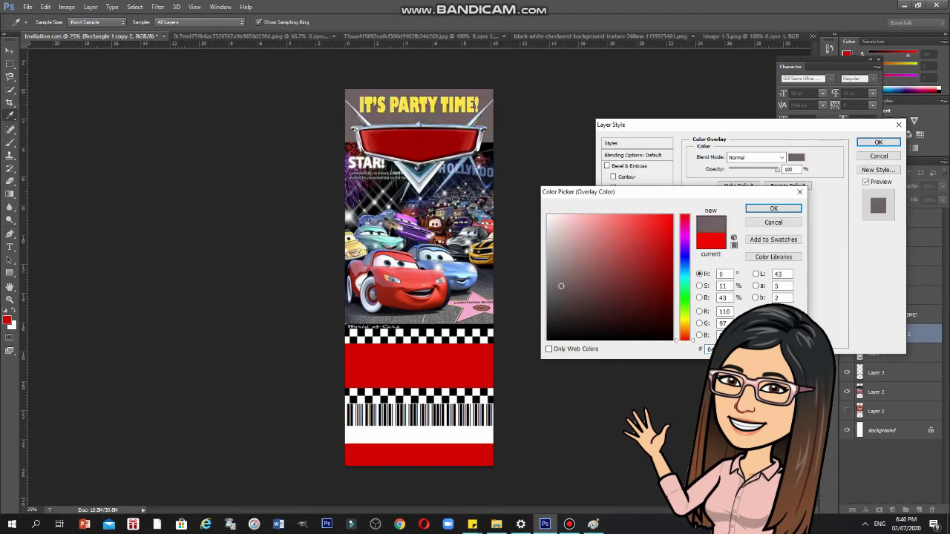
left_click(564, 304)
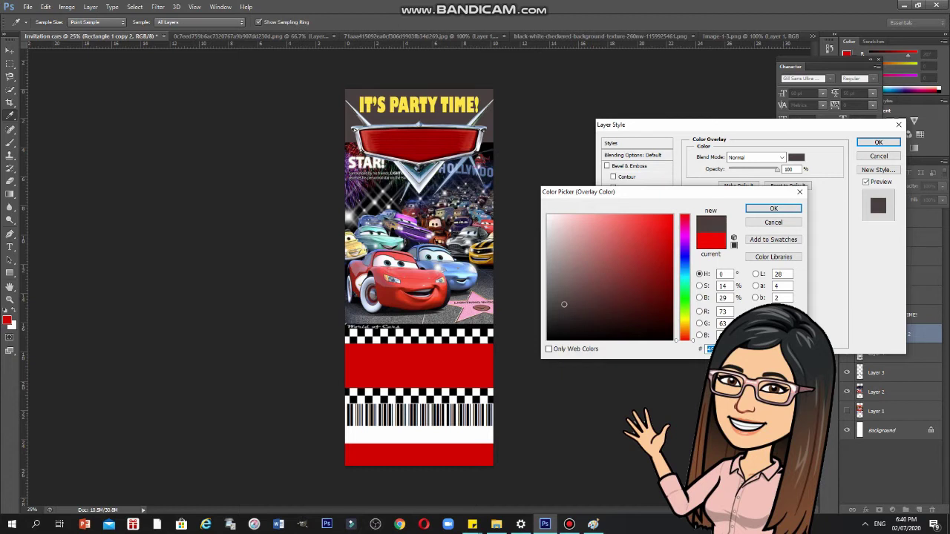
left_click(684, 257)
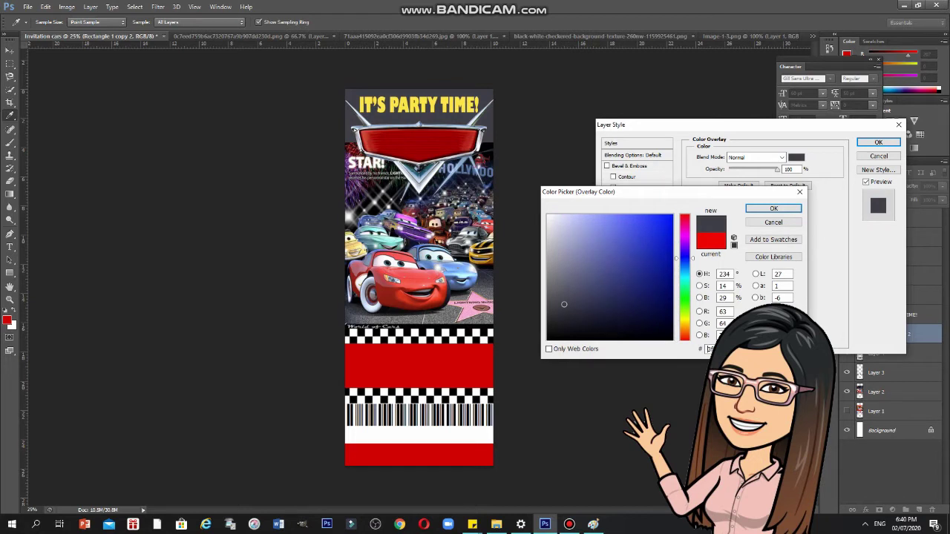
left_click_drag(628, 291, 645, 289)
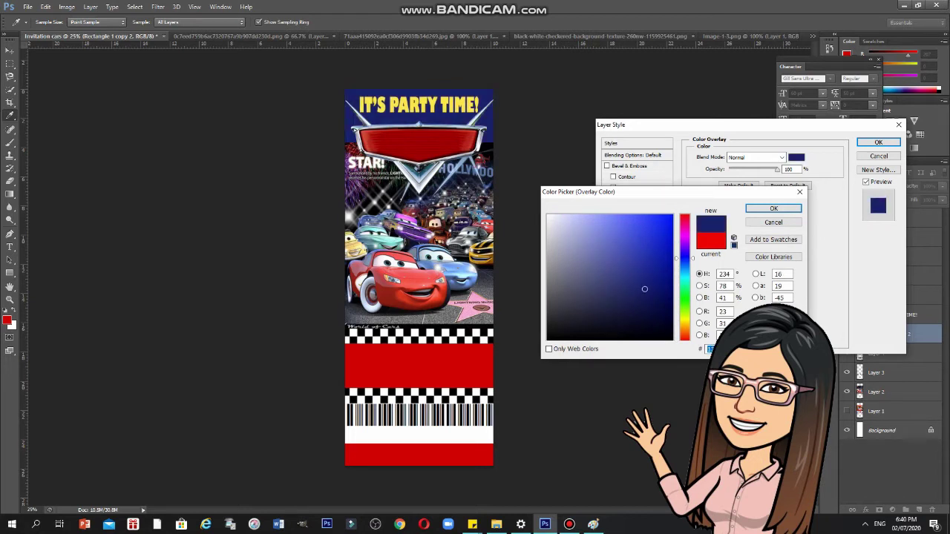
left_click_drag(684, 258, 685, 214)
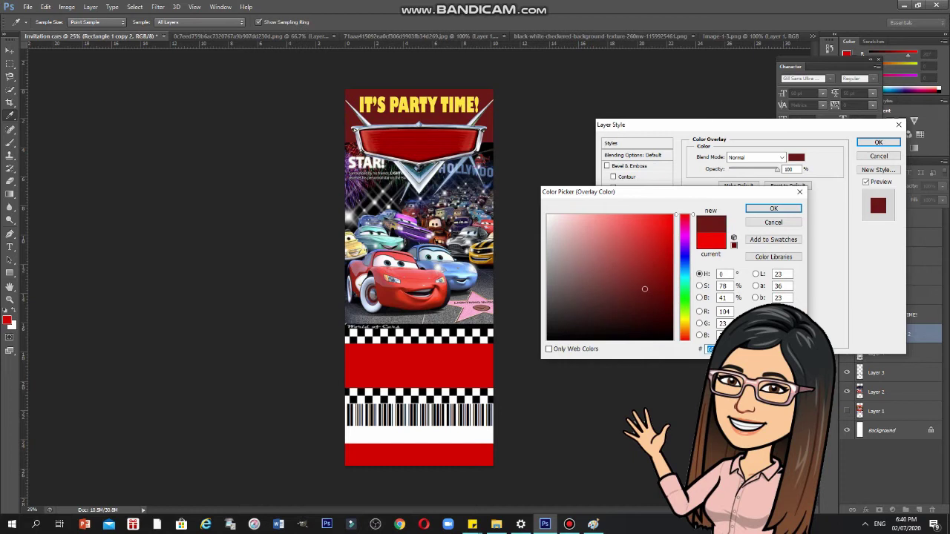
left_click_drag(645, 289, 662, 276)
double_click(709, 349)
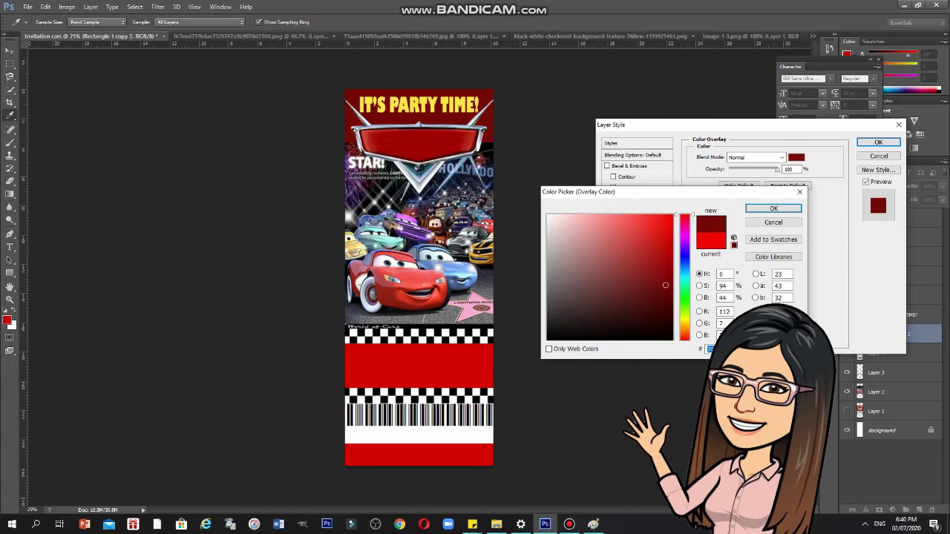
key("Return")
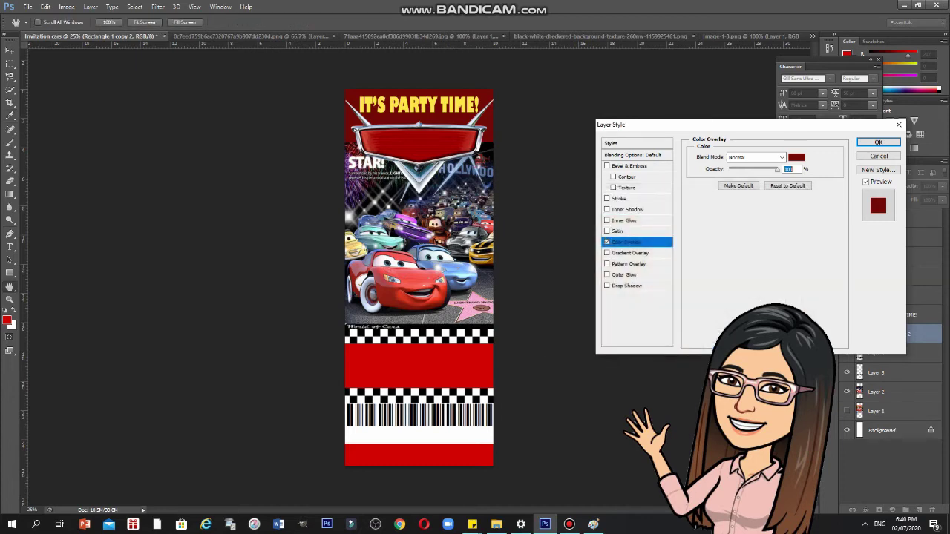
key("Return")
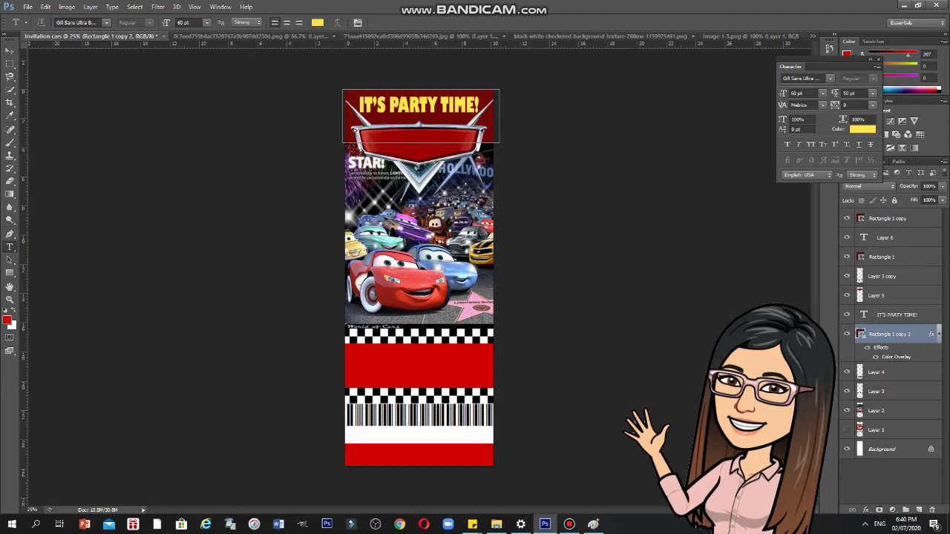
- Scale the Layer 2 cars scene up to roughly 106%
left_click(884, 411)
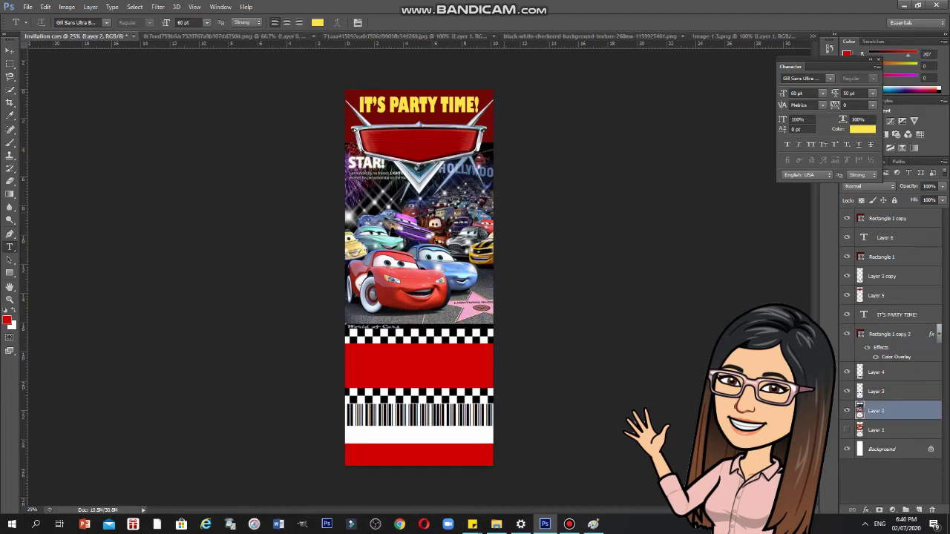
key("ctrl+t")
left_click_drag(618, 142, 633, 133)
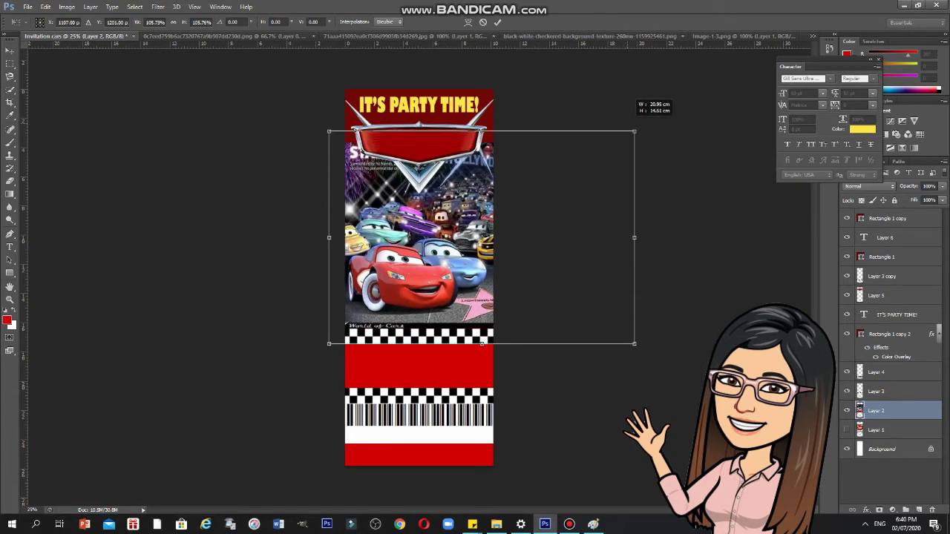
left_click_drag(633, 132, 634, 132)
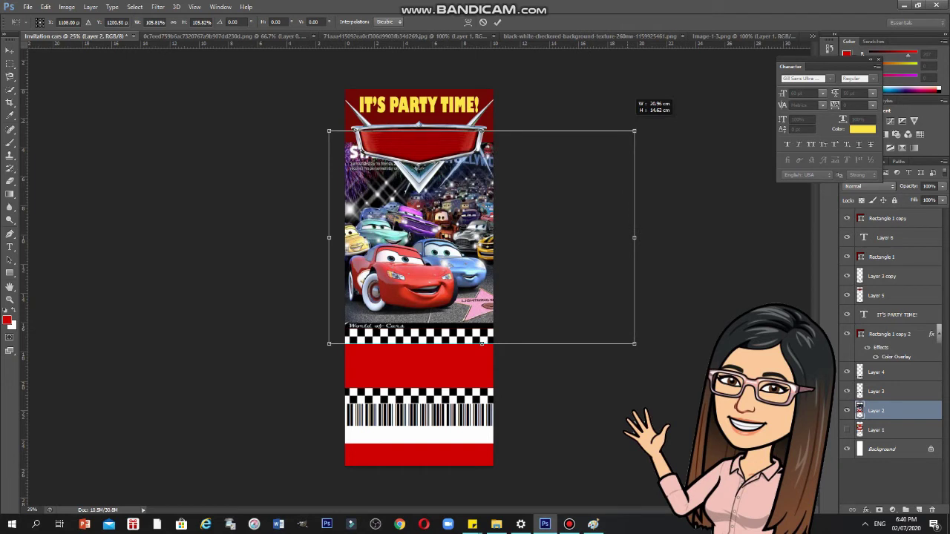
left_click(497, 21)
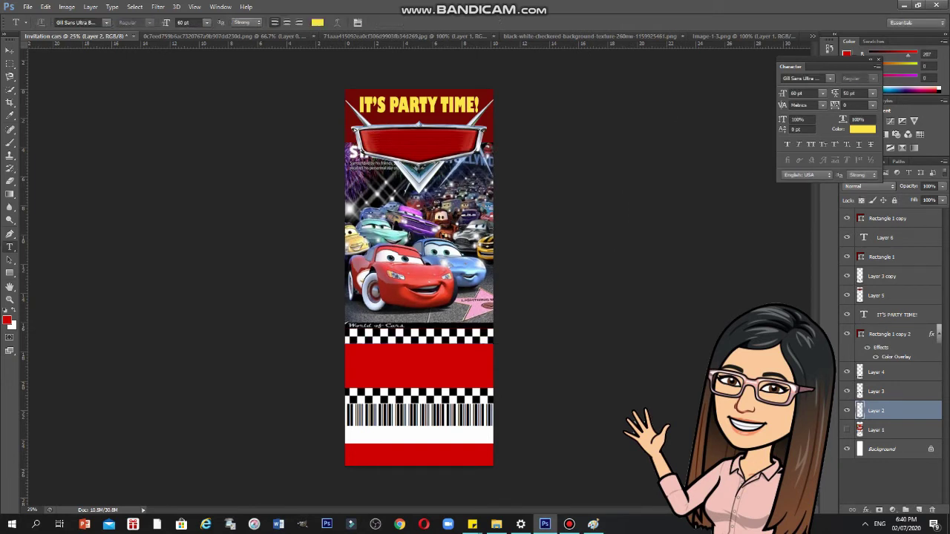
- Nudge the cars image two steps left and one step up
key("v")
key("Left")
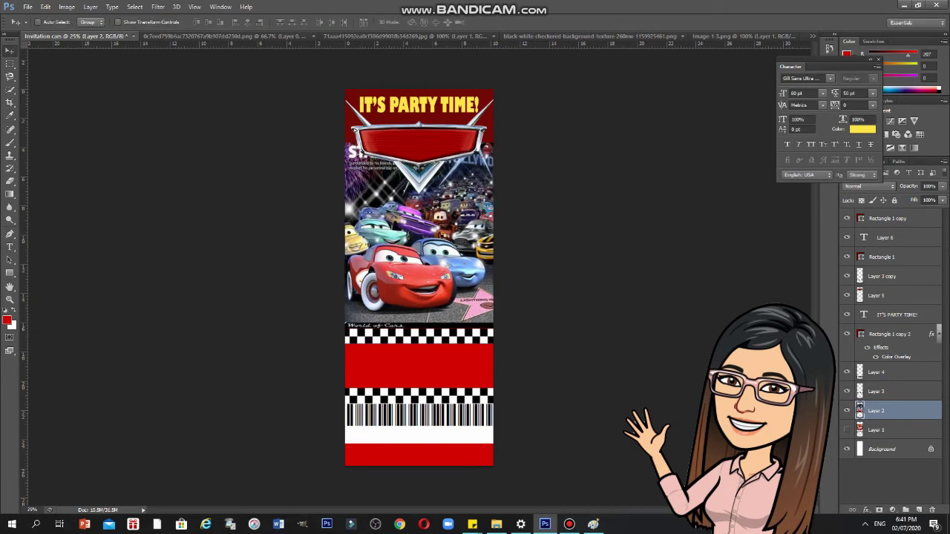
key("Left")
key("Up")
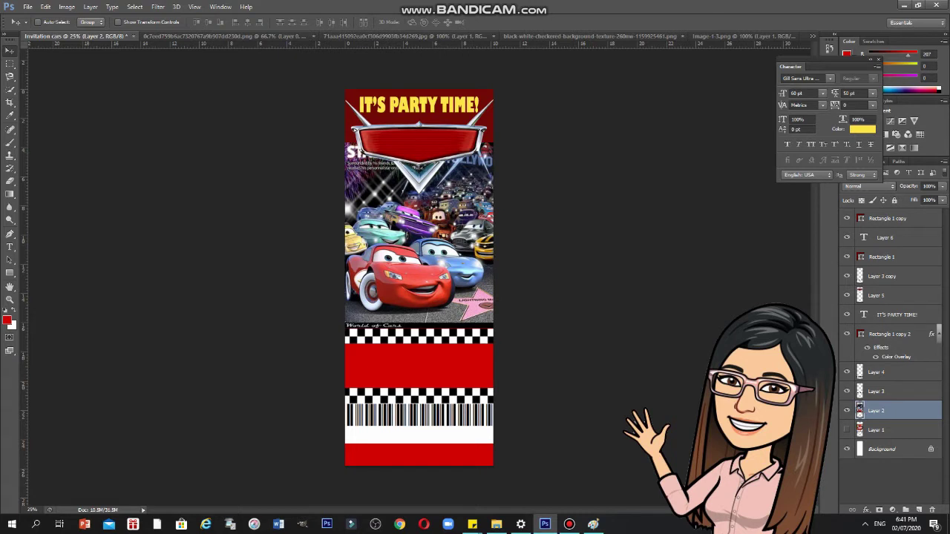
left_click(10, 246)
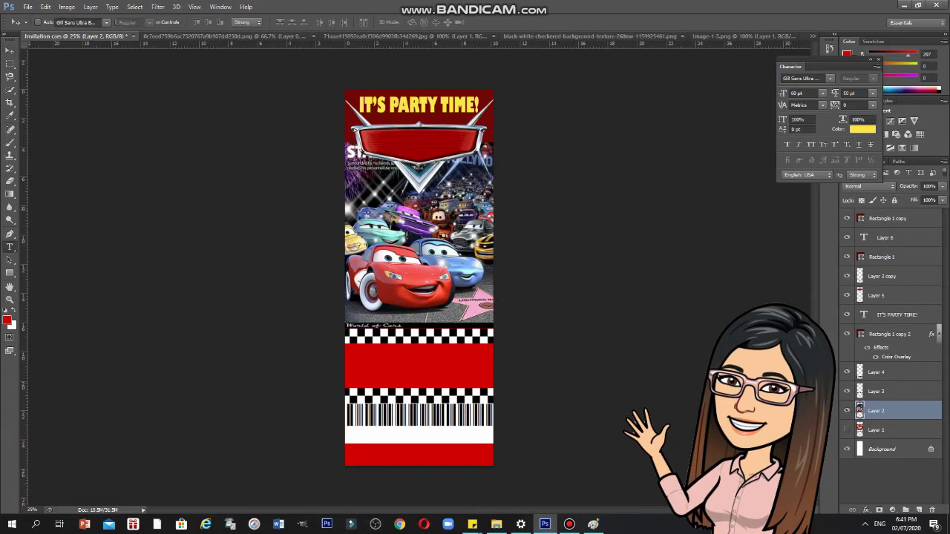
- Duplicate the IT'S PARTY TIME! title layer, bring it to the top, and drag it onto the red banner
left_click(427, 107)
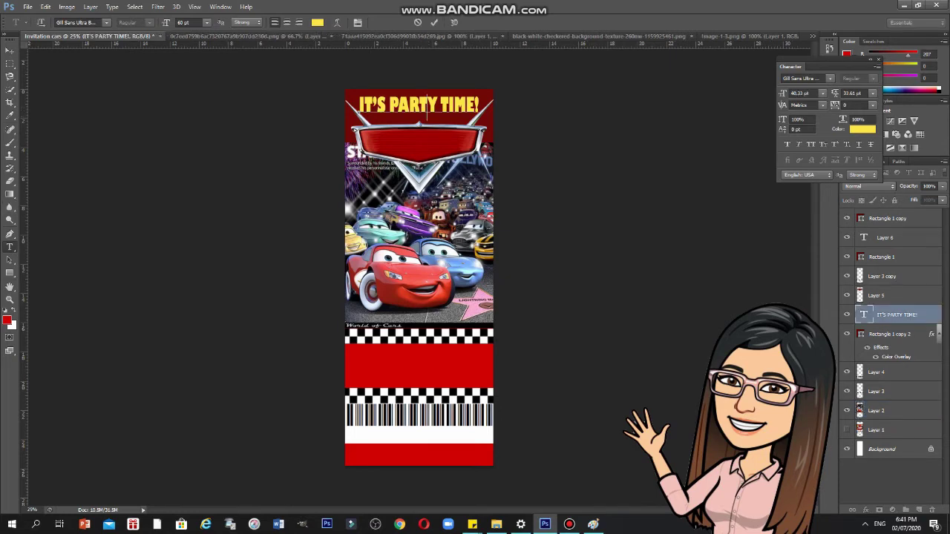
right_click(911, 315)
left_click(798, 146)
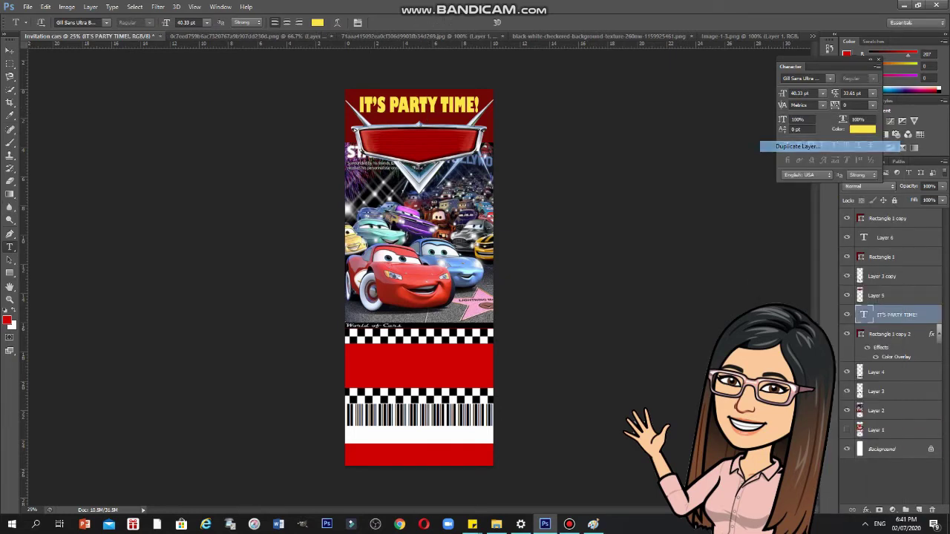
left_click(558, 162)
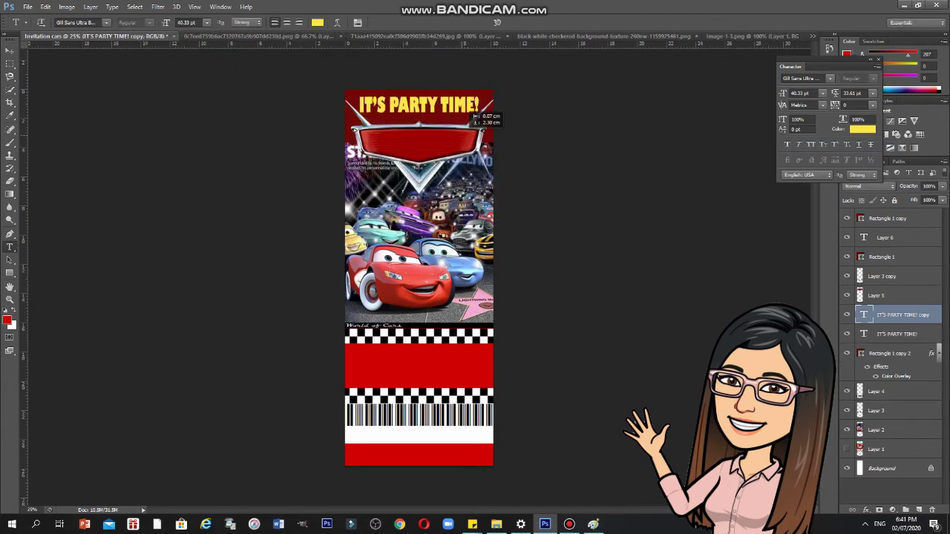
left_click_drag(486, 119, 488, 127)
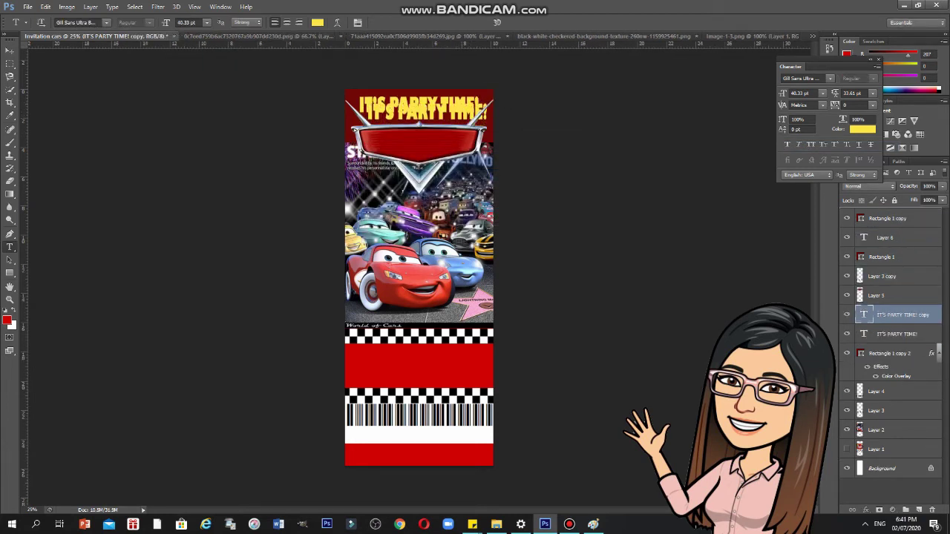
key("ctrl+shift+bracketright")
left_click_drag(487, 126, 476, 148)
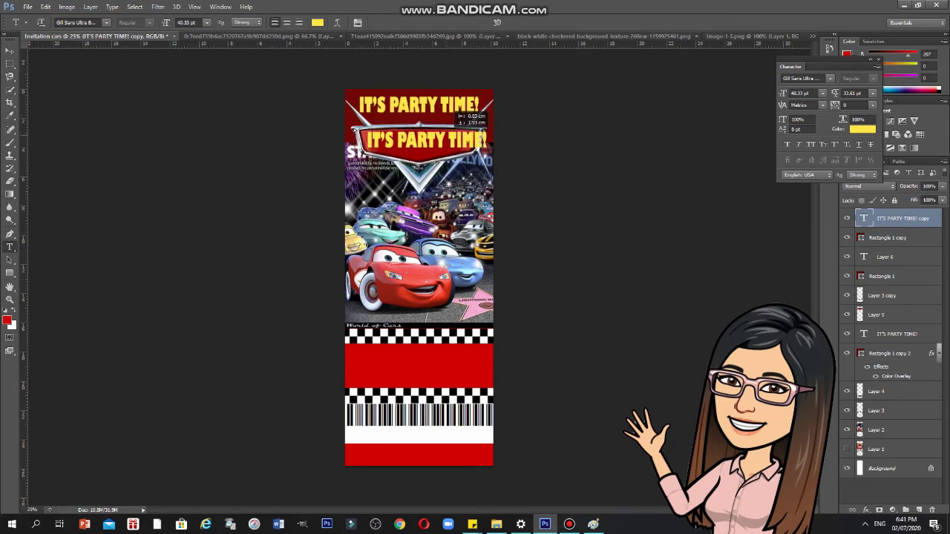
- Replace the banner copy's title text with placeholder letters 'AKIYP'
triple_click(416, 146)
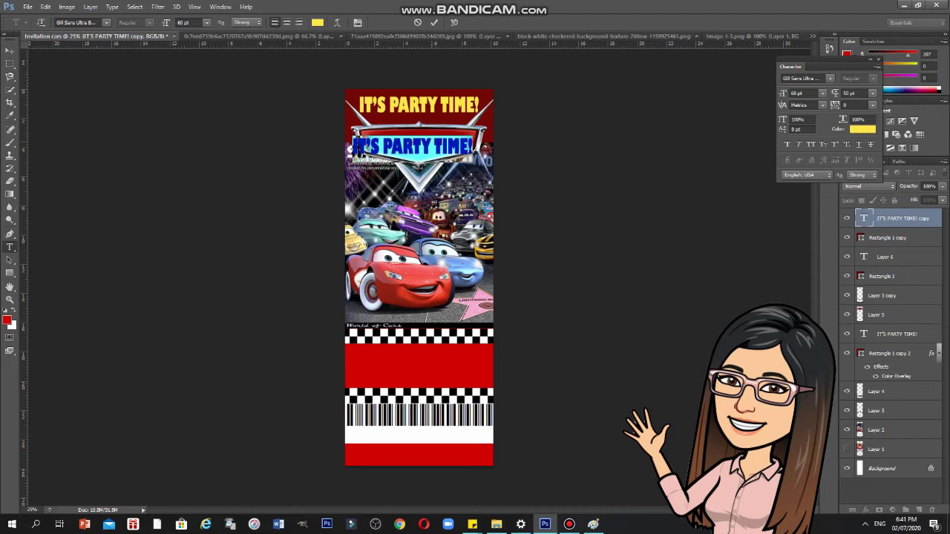
key("BackSpace")
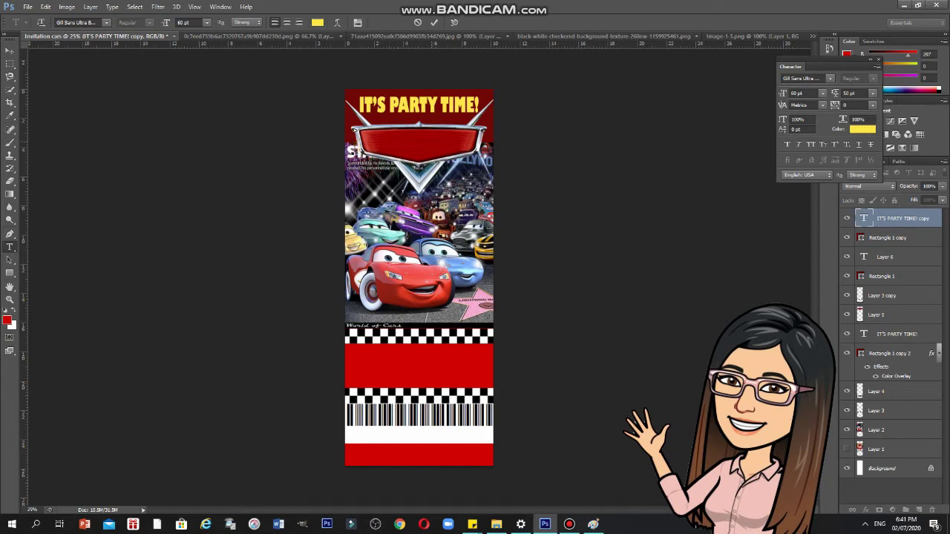
type("M")
key("BackSpace")
type("S")
key("BackSpace")
type("A")
type("KIY")
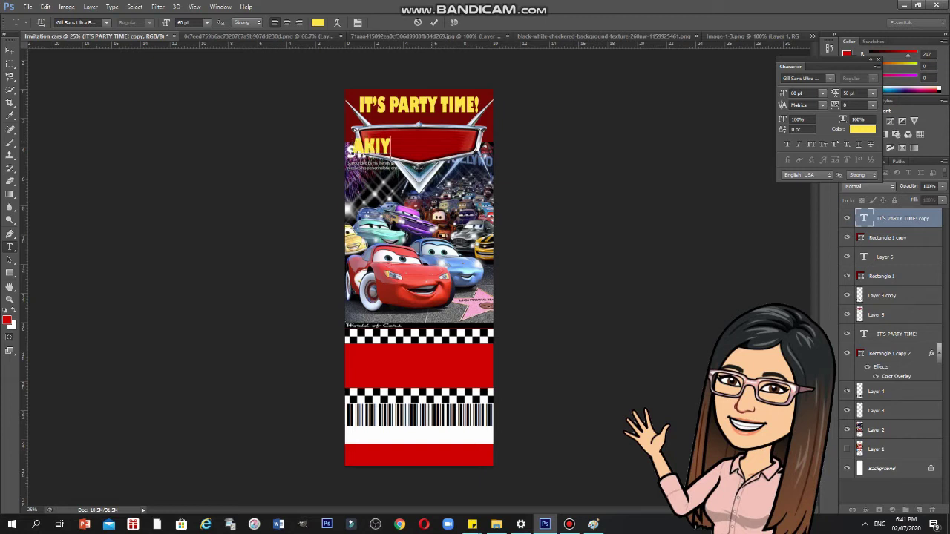
type("P")
- Change the banner text's font to Magneto
key("ctrl+a")
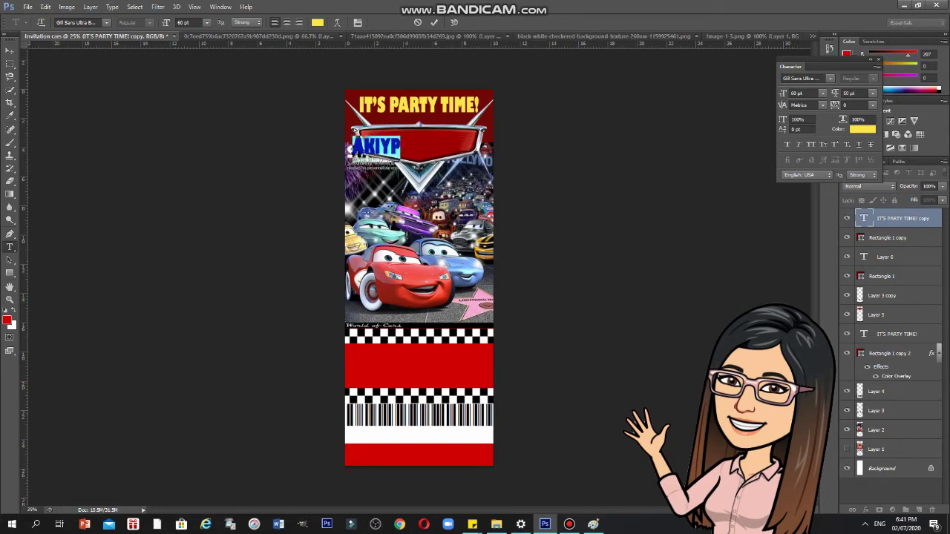
left_click(106, 22)
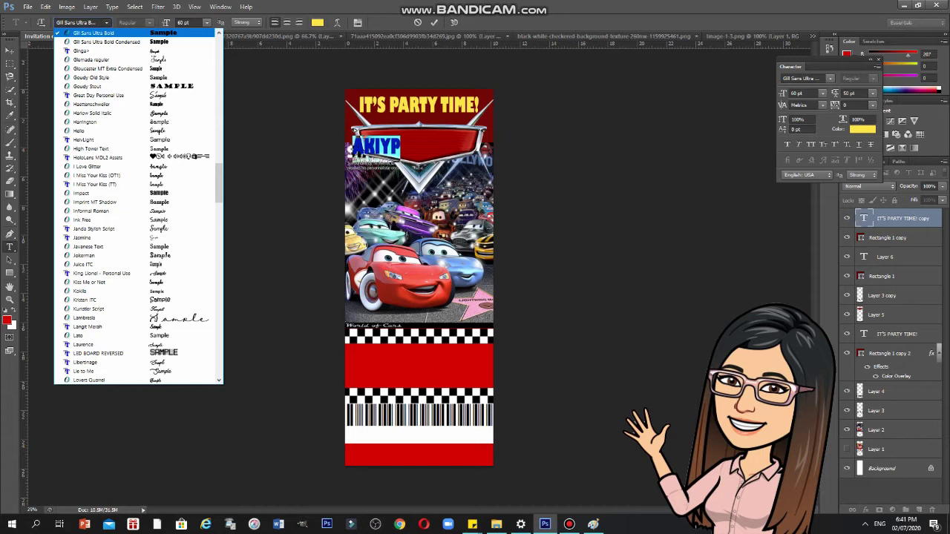
key("Escape")
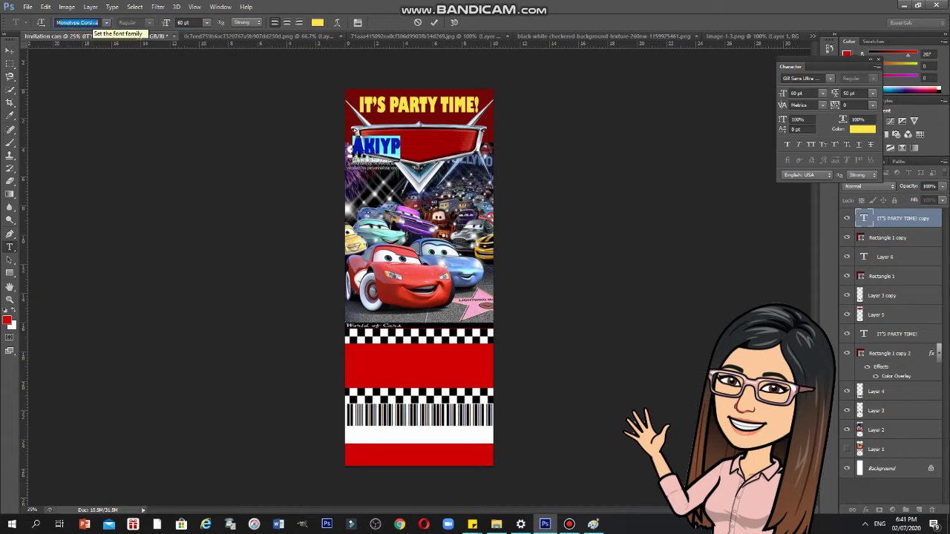
type("Magneto")
key("Return")
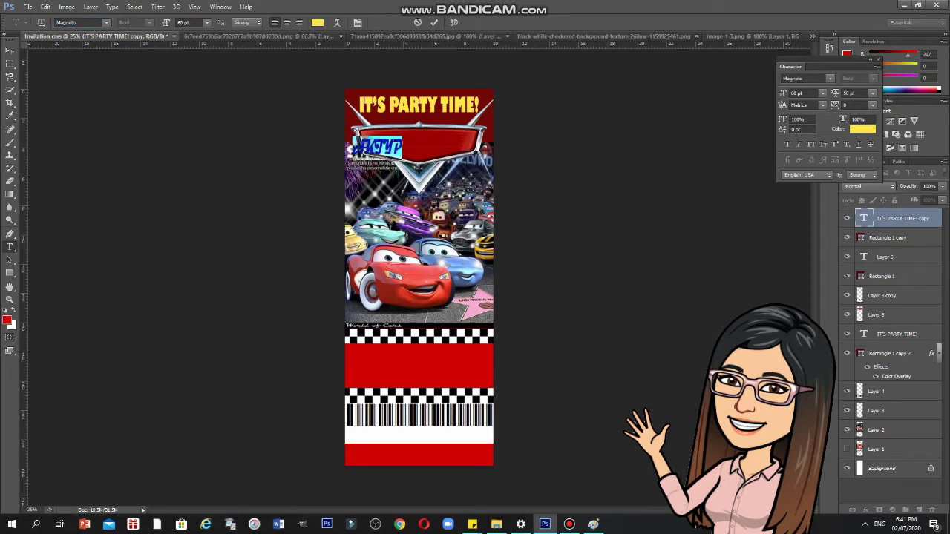
- Centre the text on the red banner, then select and delete it
key("Right")
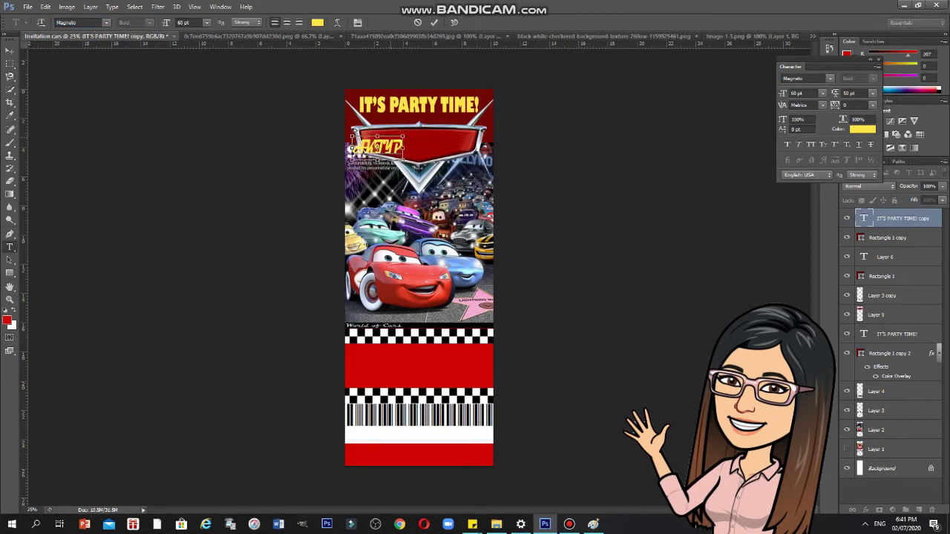
left_click_drag(376, 146, 404, 141)
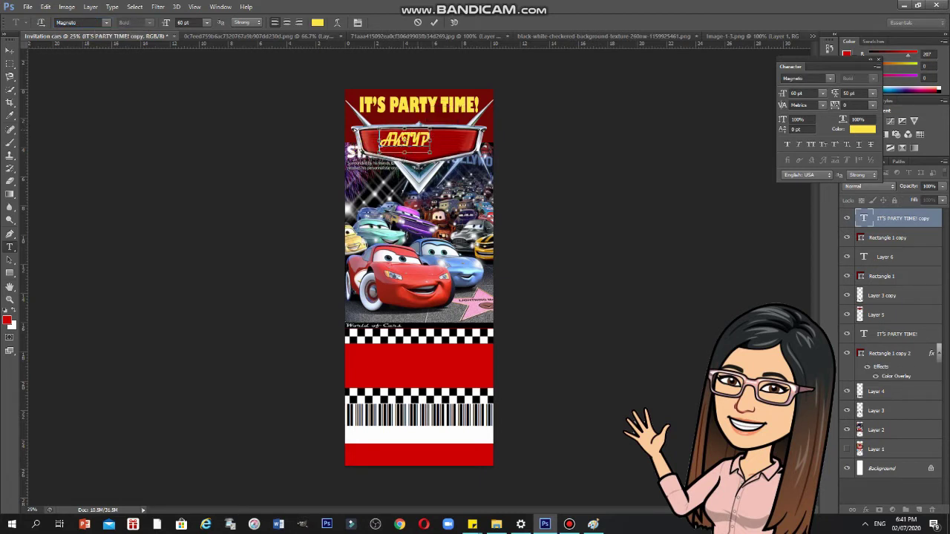
double_click(404, 140)
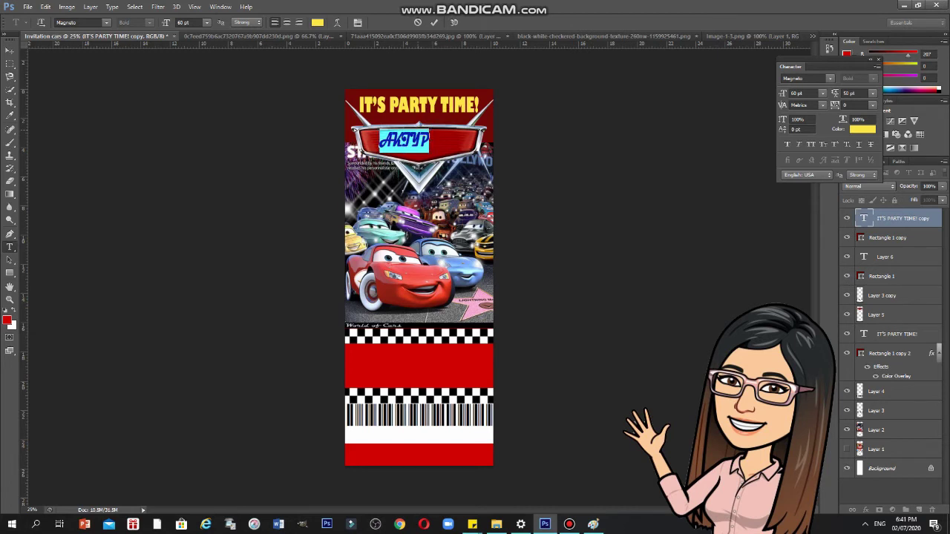
left_click(569, 524)
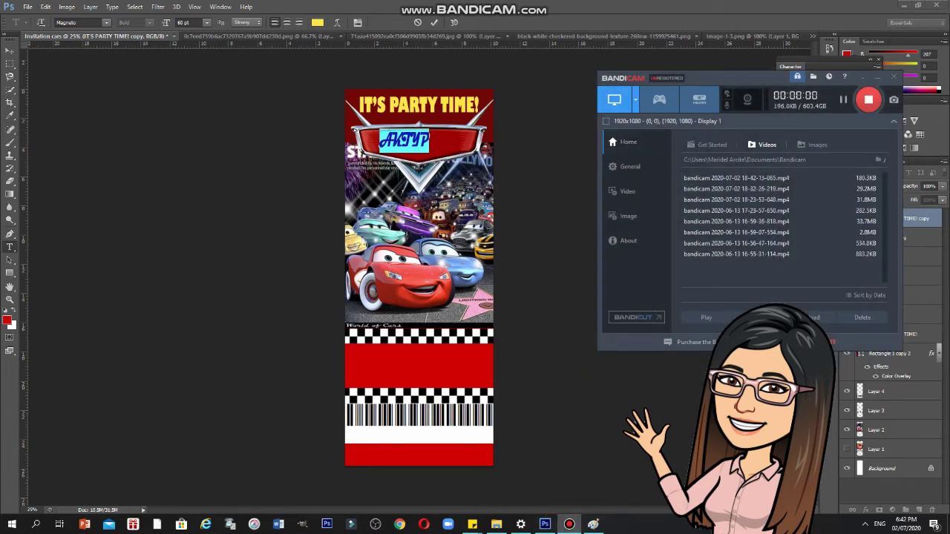
left_click(570, 524)
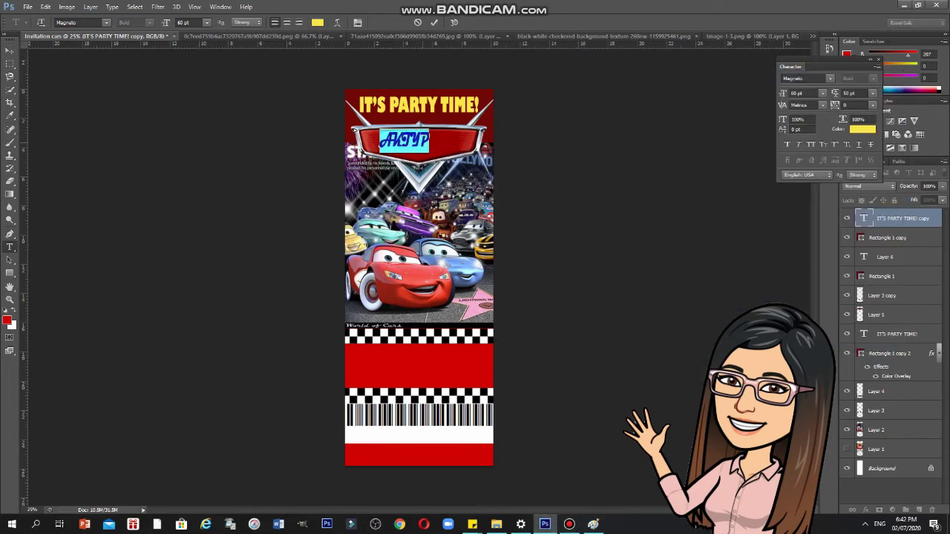
key("BackSpace")
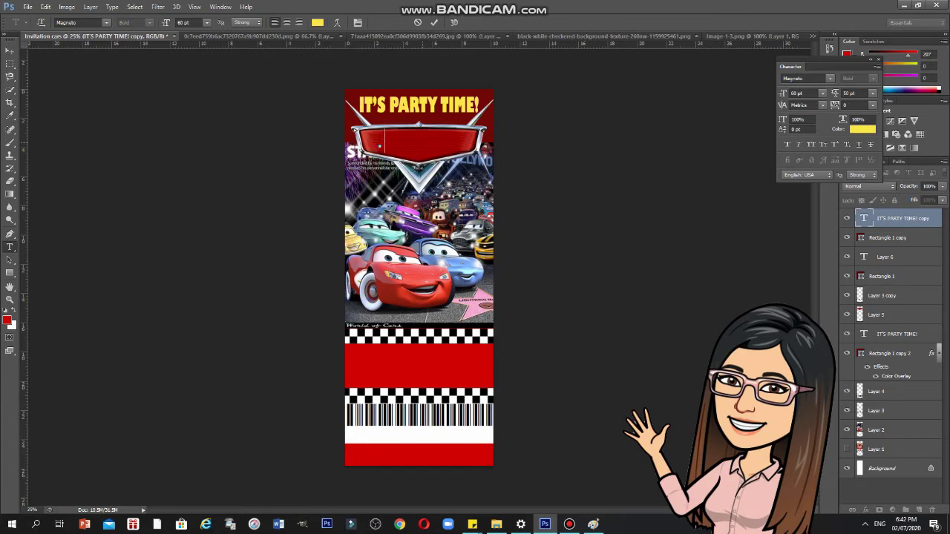
- Type the celebrant's name on the banner and stretch it wider across the band
type("i")
type("9")
key("BackSpace")
key("BackSpace")
type("J")
type("V")
key("BackSpace")
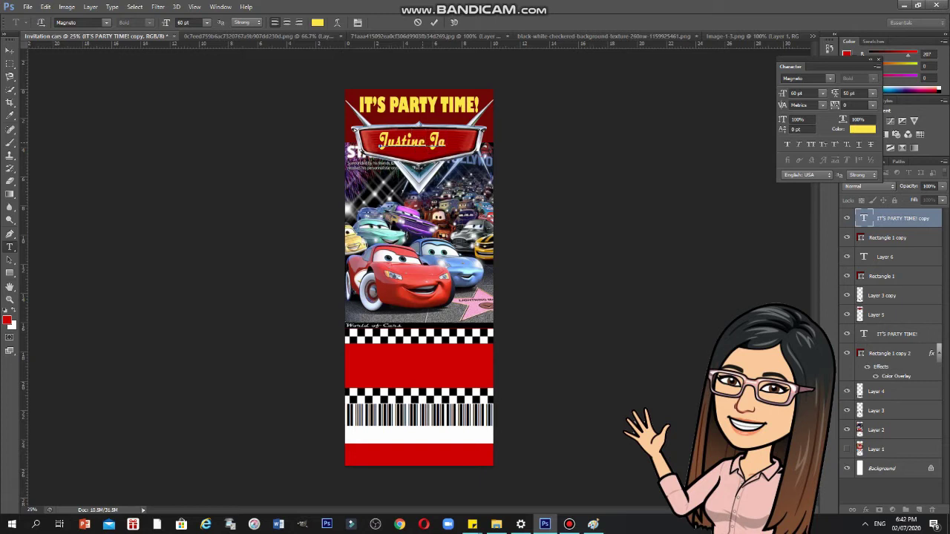
key("ctrl")
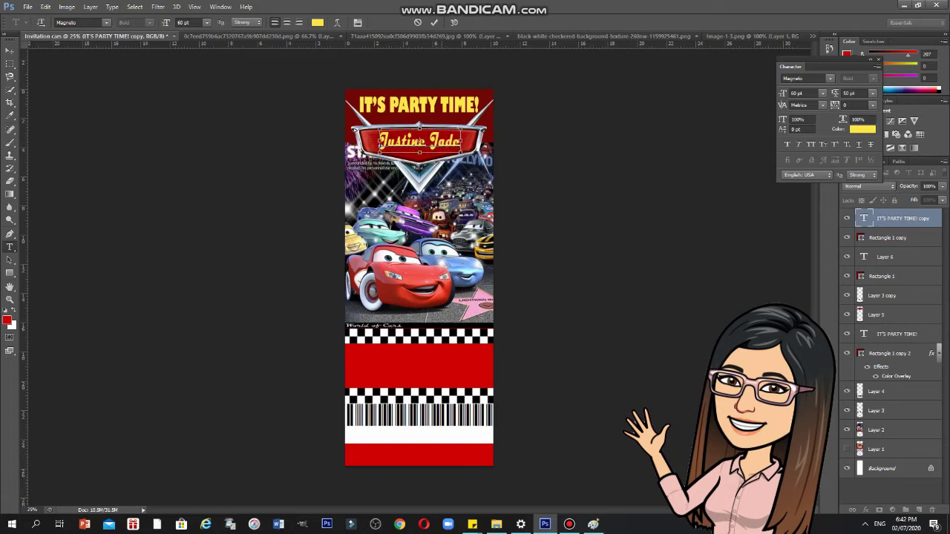
left_click_drag(462, 141, 478, 141)
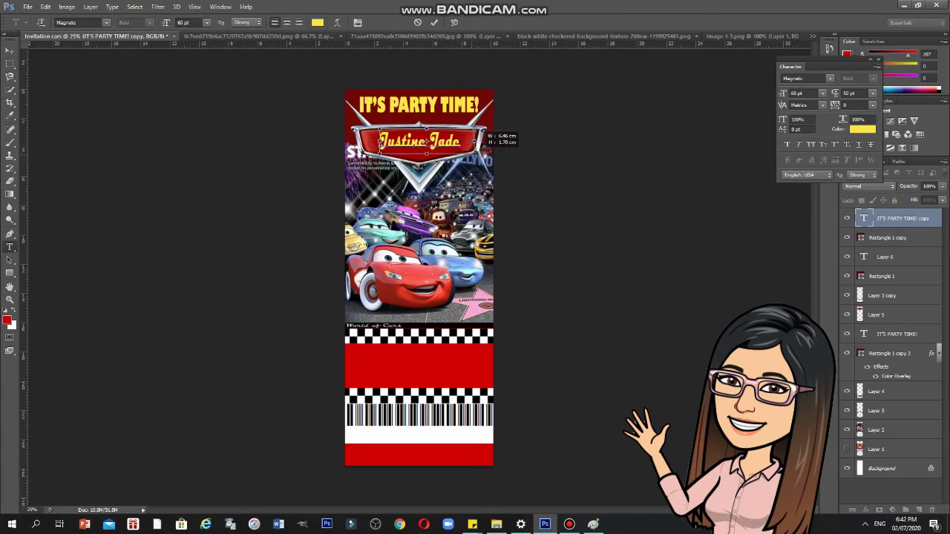
left_click(434, 22)
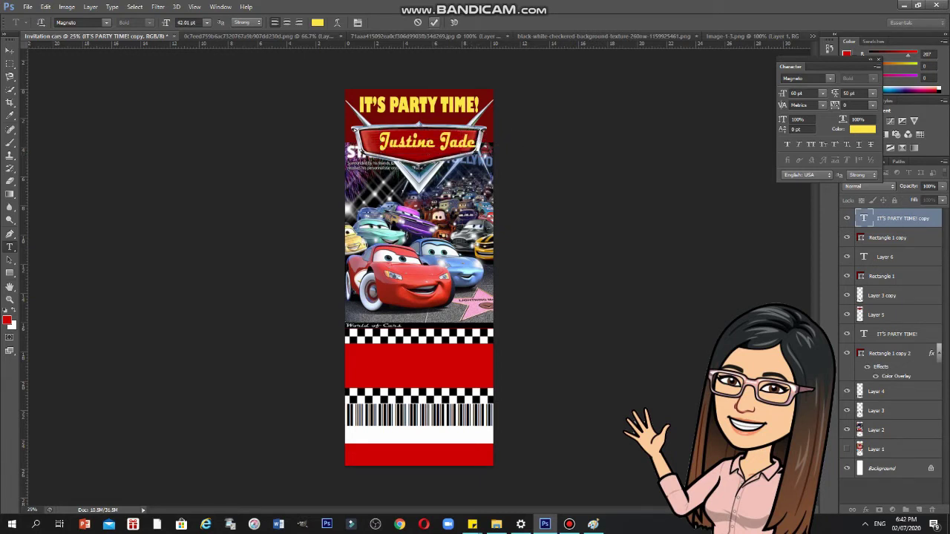
left_click_drag(449, 111, 452, 112)
- Recolour the name text from yellow to white
left_click(426, 141)
left_click_drag(370, 141, 469, 141)
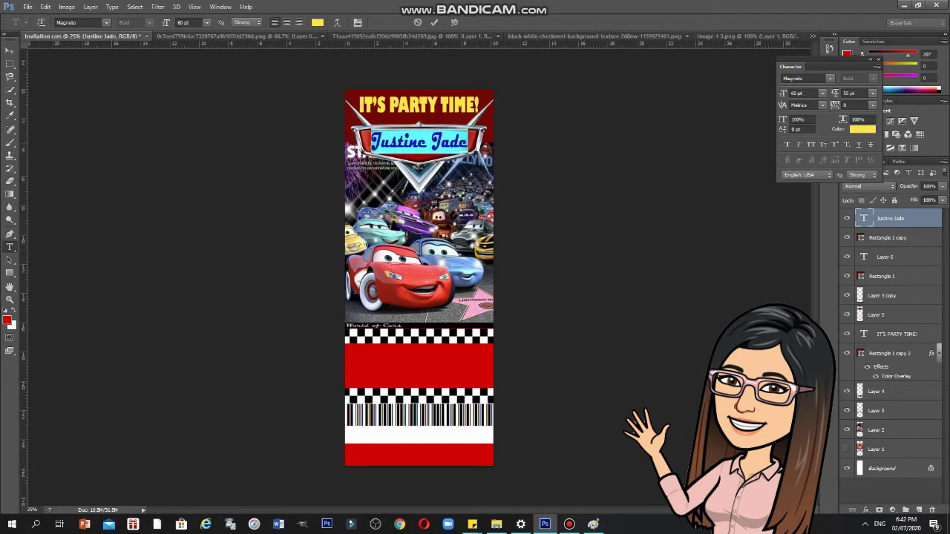
left_click(317, 22)
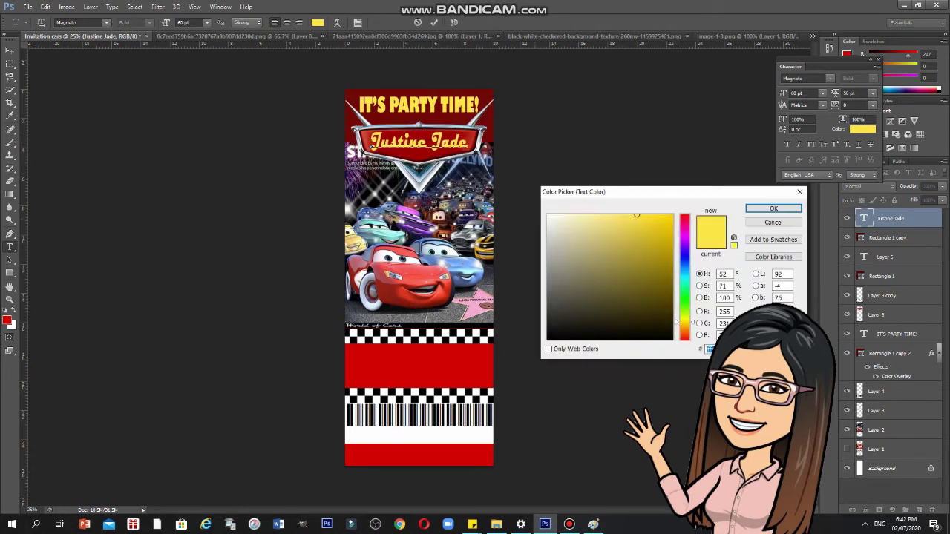
left_click(547, 216)
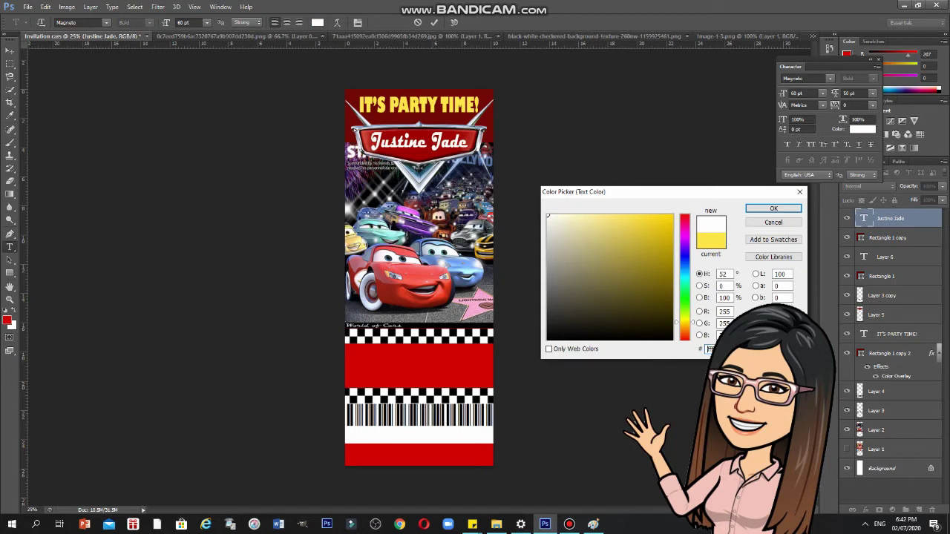
key("Return")
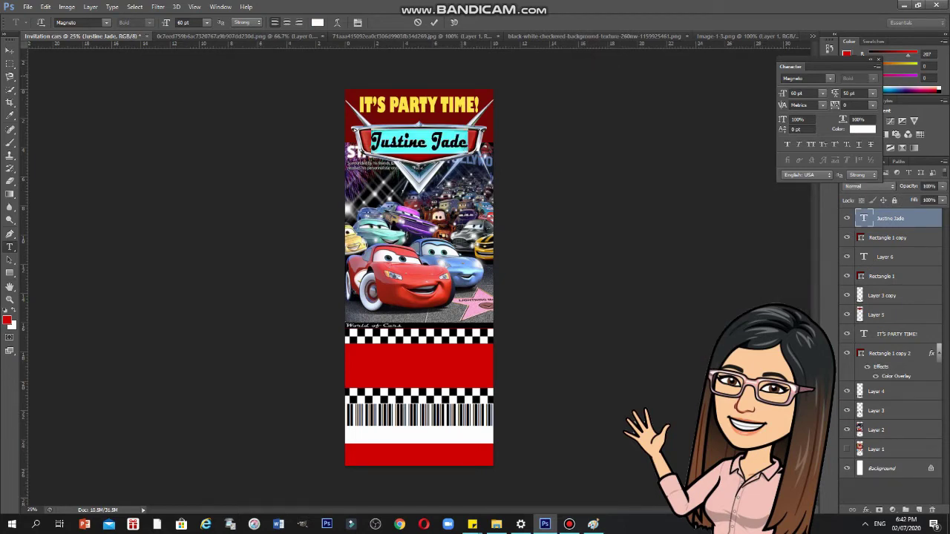
left_click(435, 22)
- Open the name layer's context menu, switch windows, and return to the invitation document
right_click(904, 219)
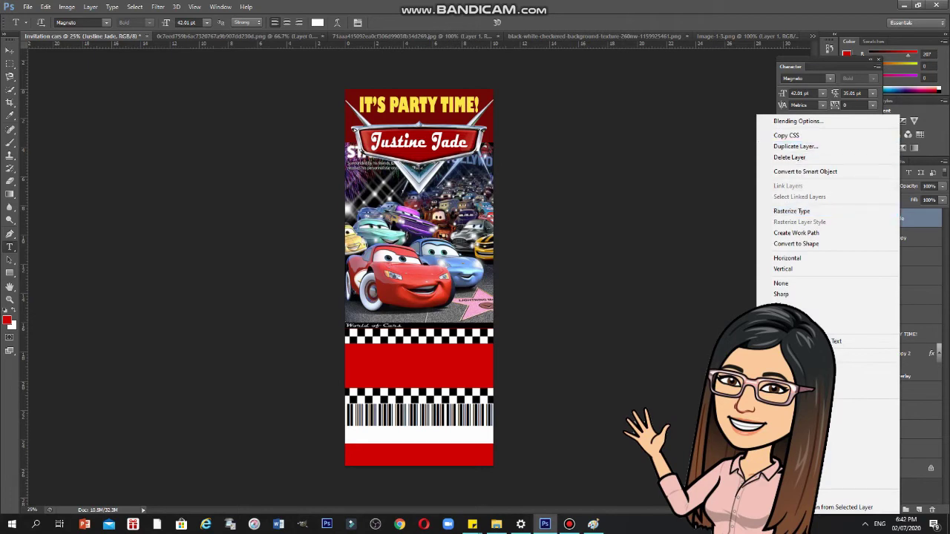
left_click(569, 524)
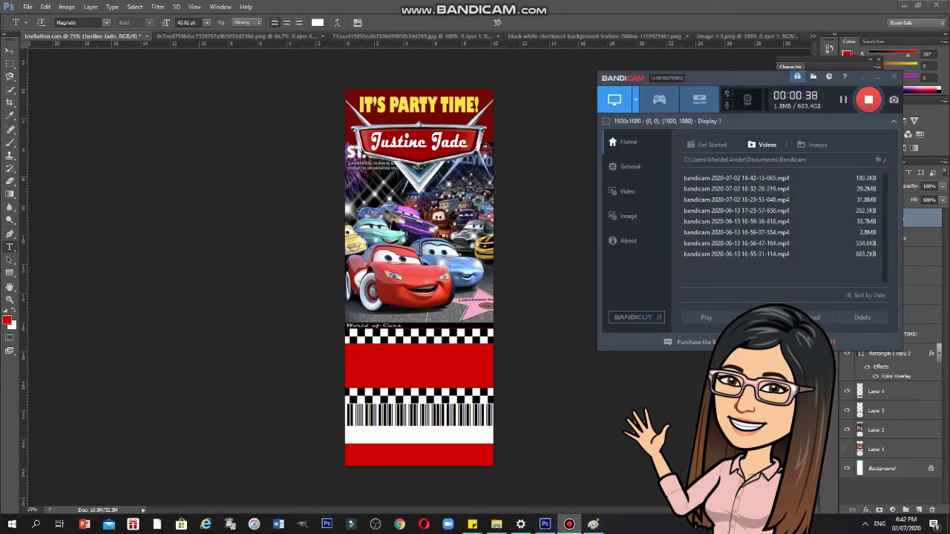
left_click(570, 524)
left_click(593, 524)
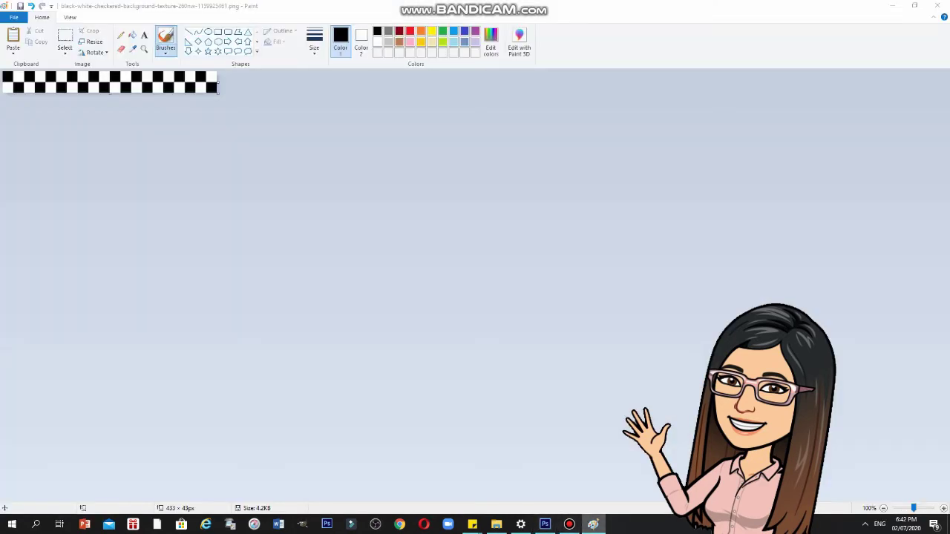
key("alt+Tab")
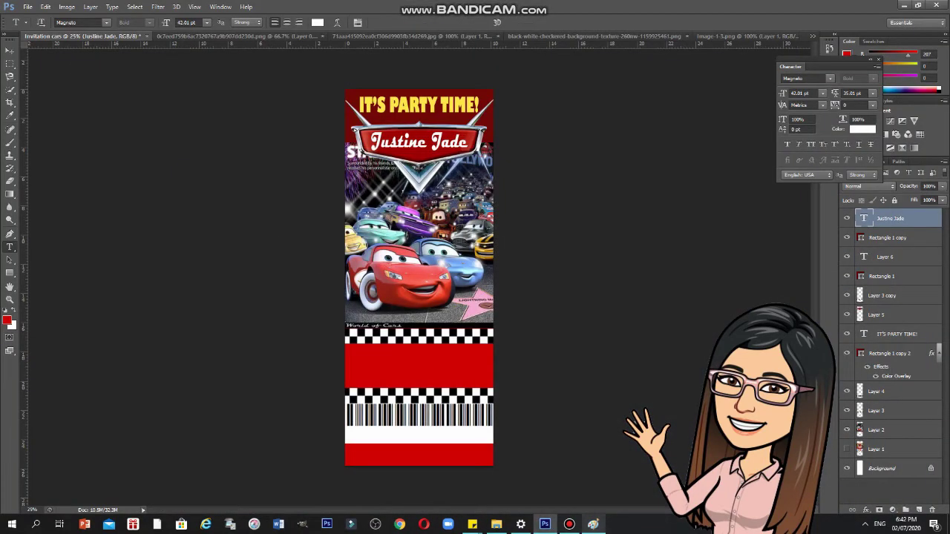
right_click(890, 218)
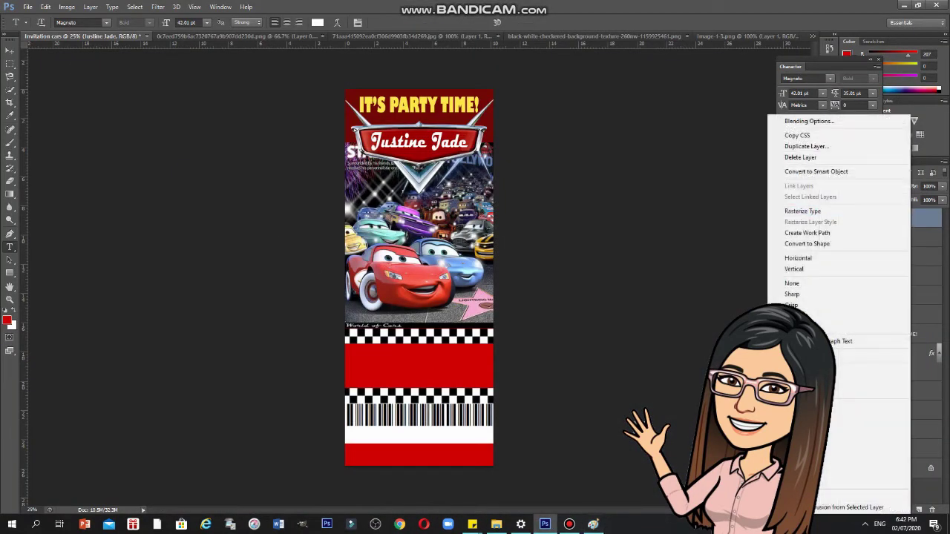
key("Escape")
- Add a black Drop Shadow to the name: 100% opacity, 12 px distance, 24 px size
double_click(917, 218)
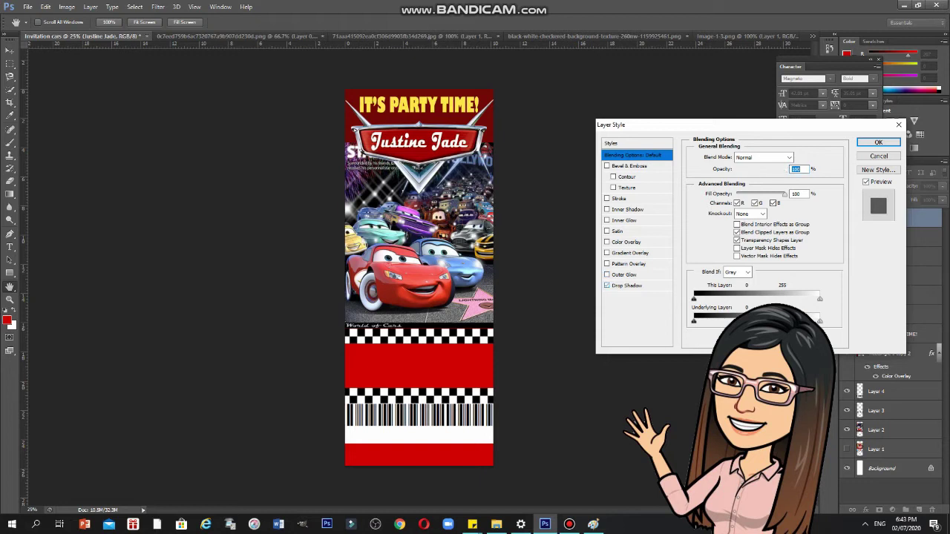
left_click(606, 285)
left_click(627, 285)
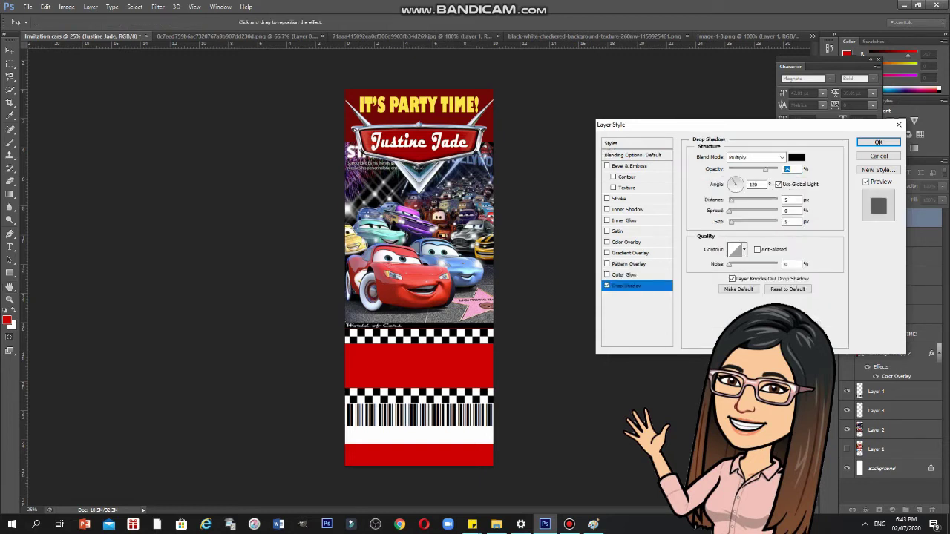
left_click_drag(731, 222, 735, 200)
left_click_drag(766, 169, 777, 169)
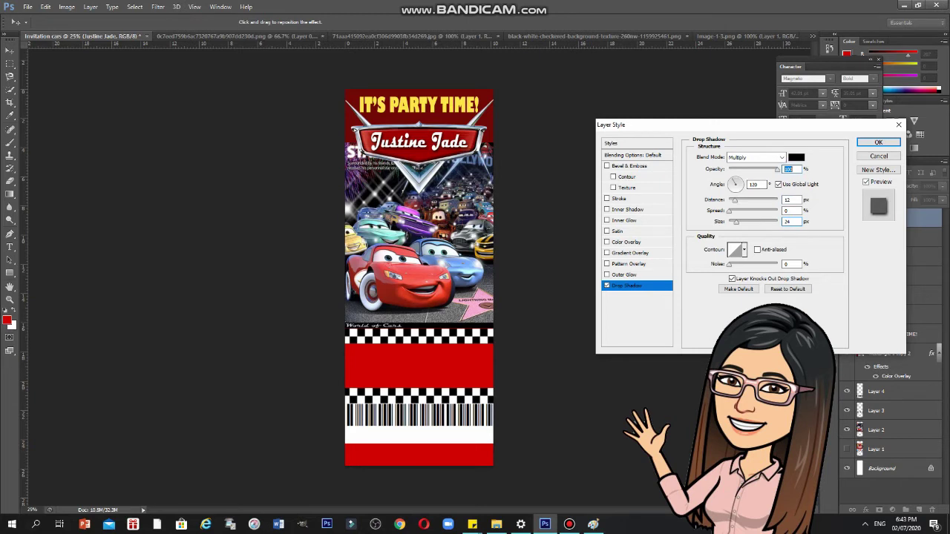
left_click_drag(735, 212, 743, 212)
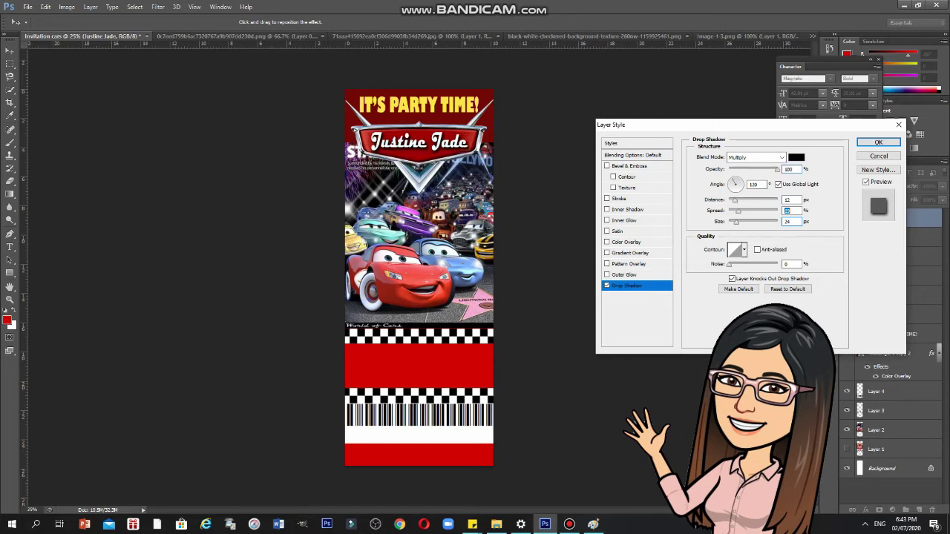
key("Down")
left_click(878, 141)
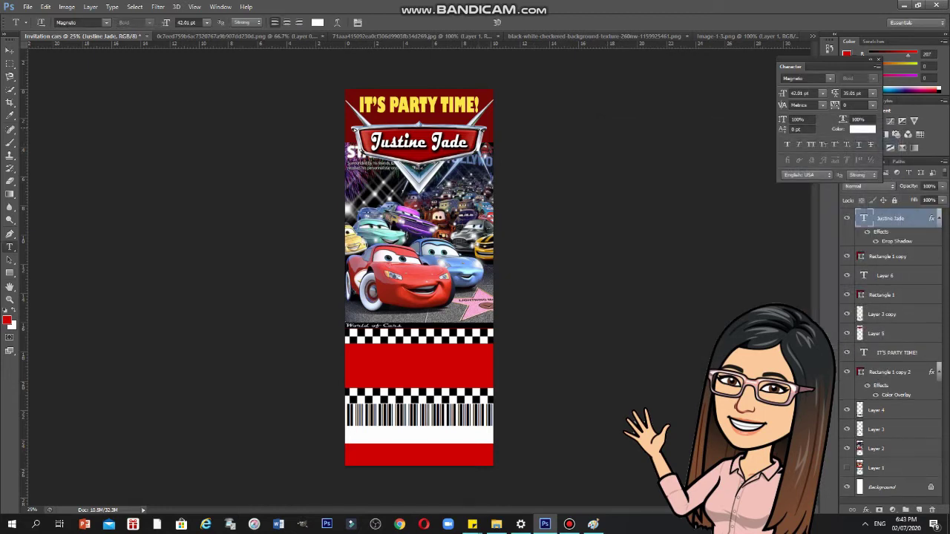
- Duplicate the shadowed name layer and centre the copy on the lower red band
left_click_drag(455, 129, 456, 132)
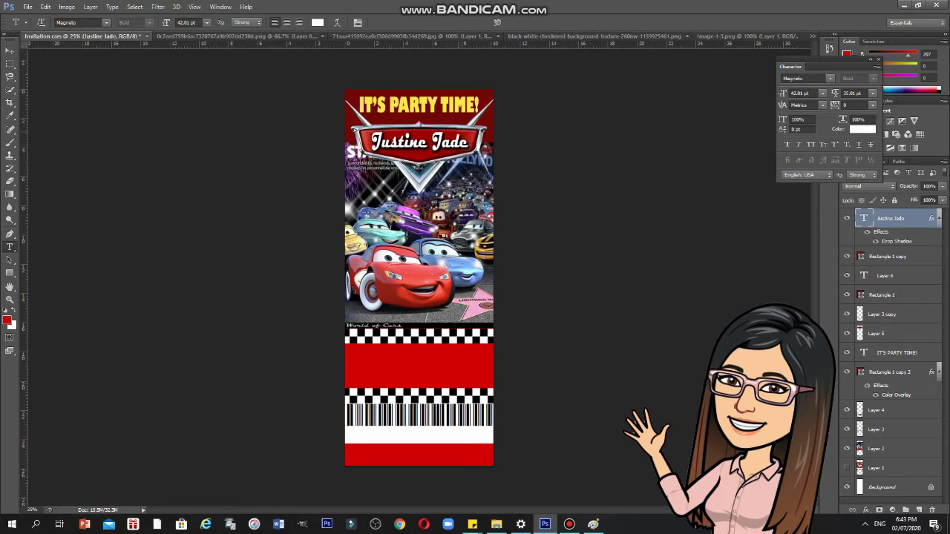
left_click(459, 141)
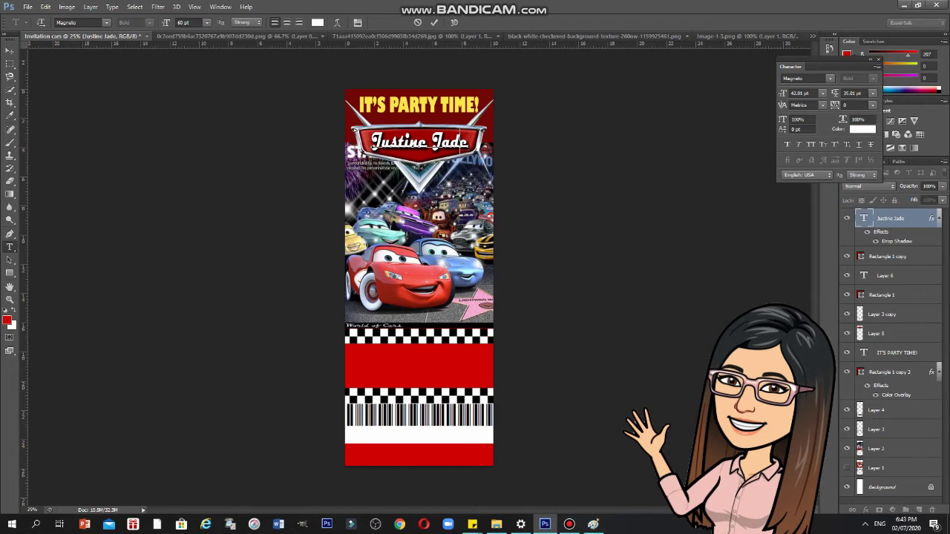
right_click(898, 218)
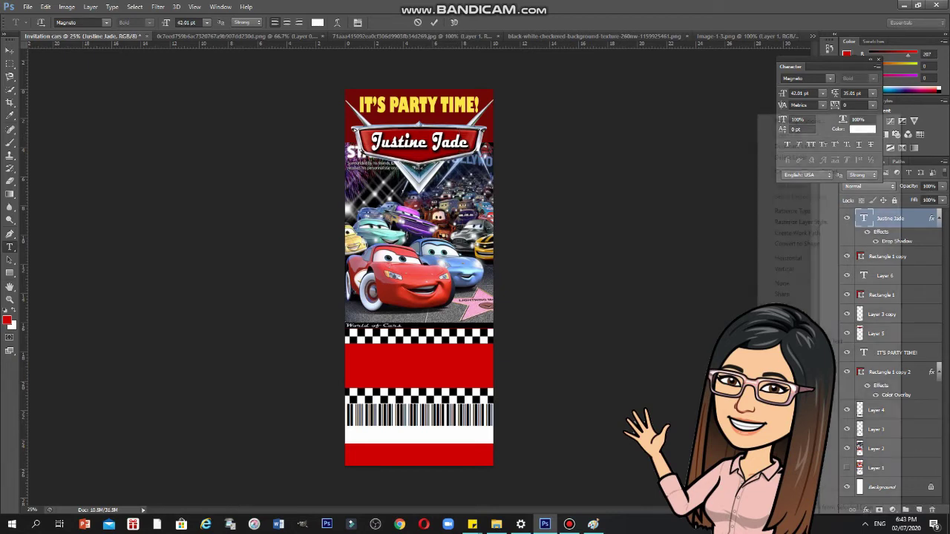
left_click(796, 147)
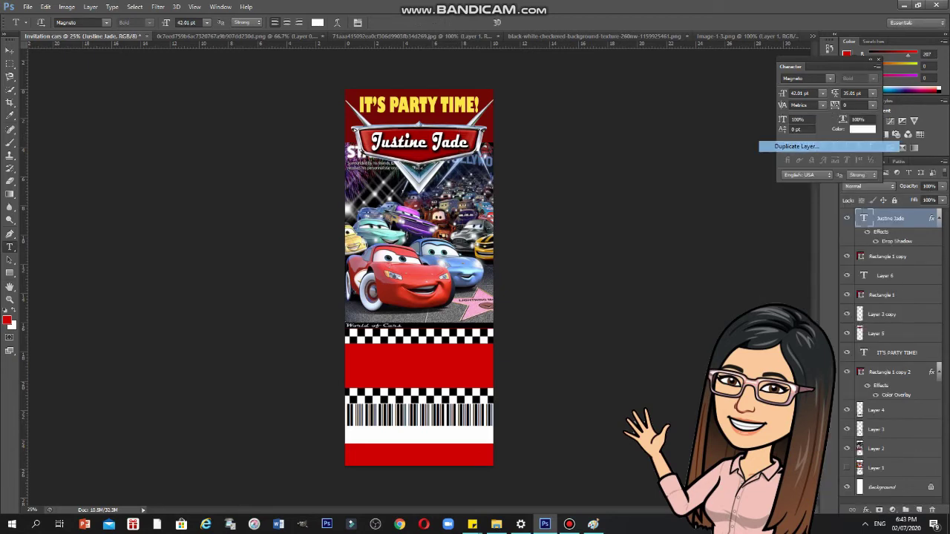
left_click(562, 162)
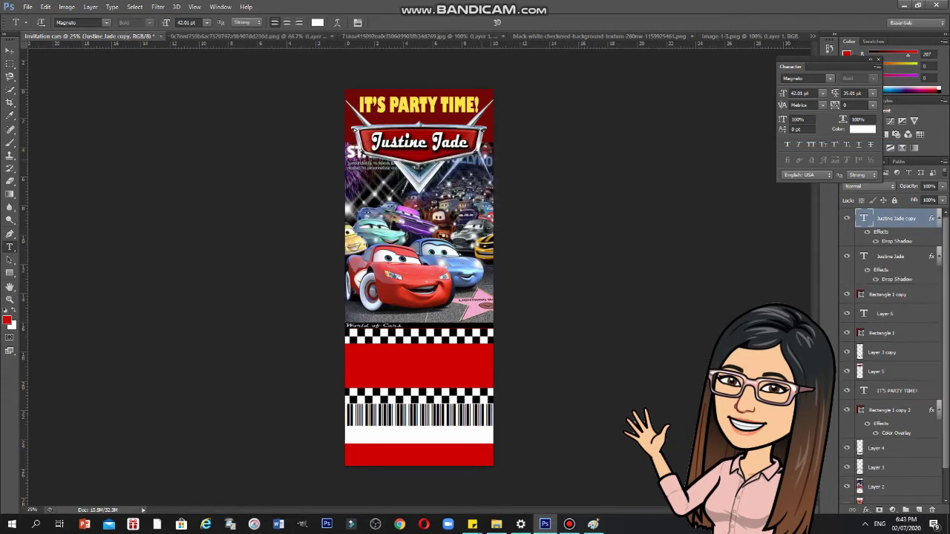
left_click_drag(443, 113, 444, 343)
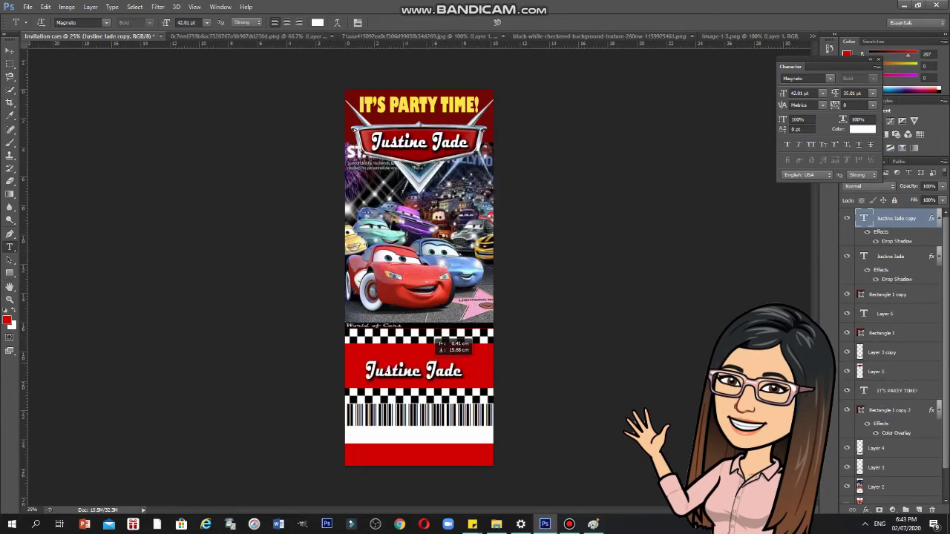
left_click_drag(443, 342, 446, 343)
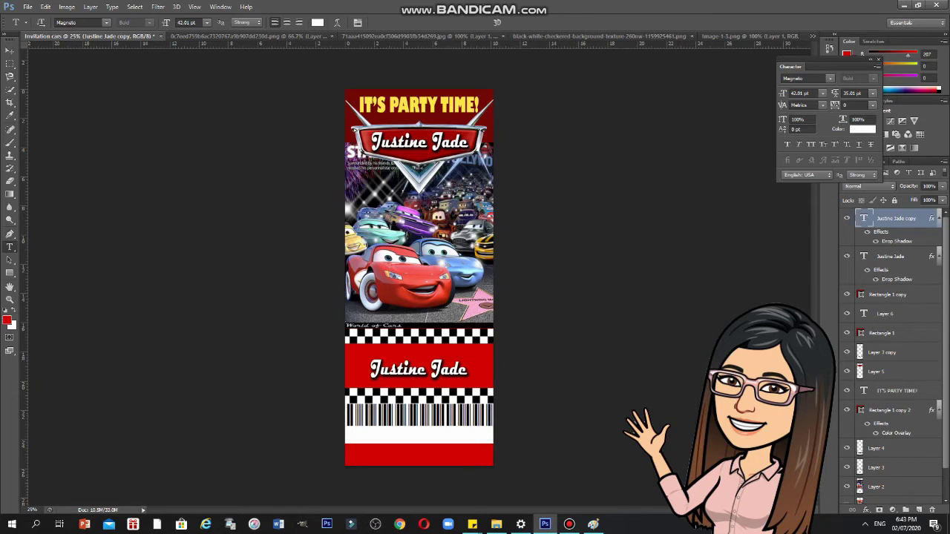
- Shorten the Layer 4 barcode strip from the top and nudge it slightly left
left_click(876, 449)
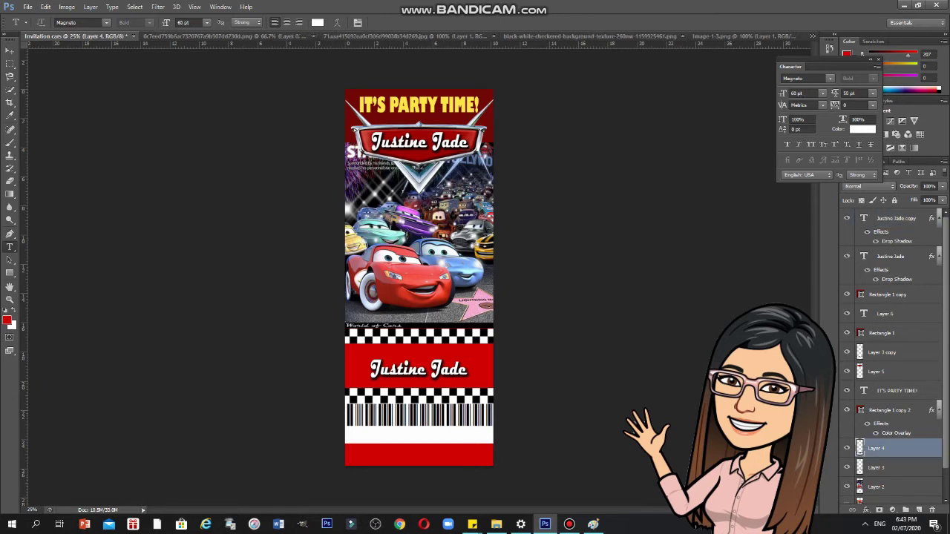
key("ctrl+t")
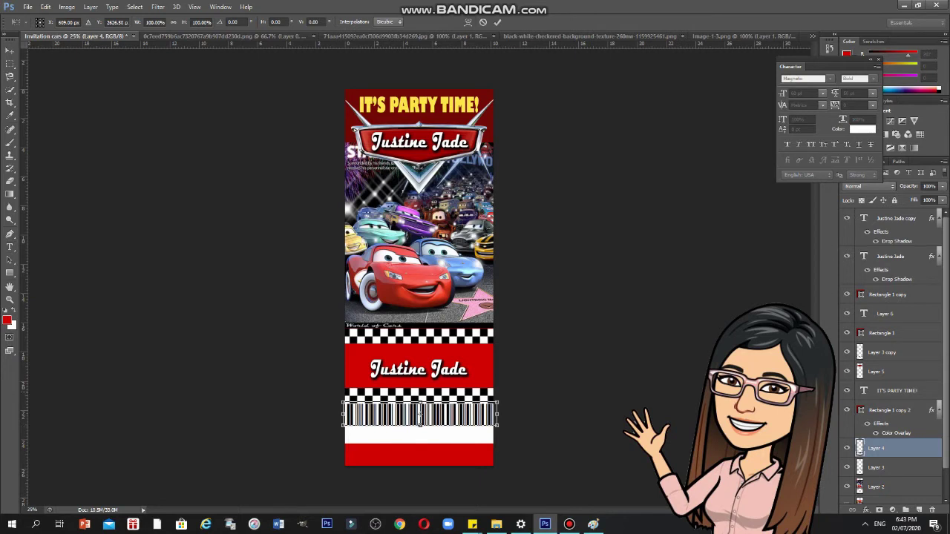
left_click_drag(420, 401, 421, 402)
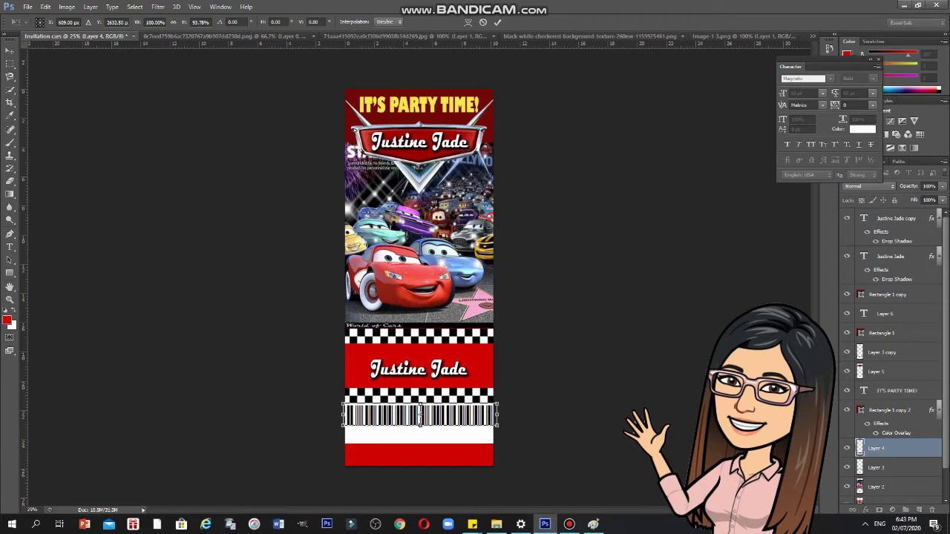
left_click(497, 22)
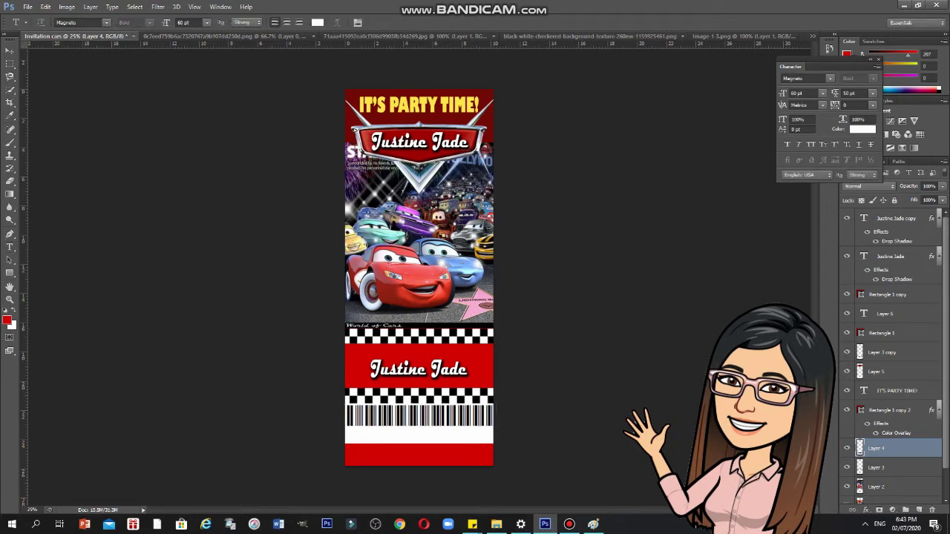
key("v")
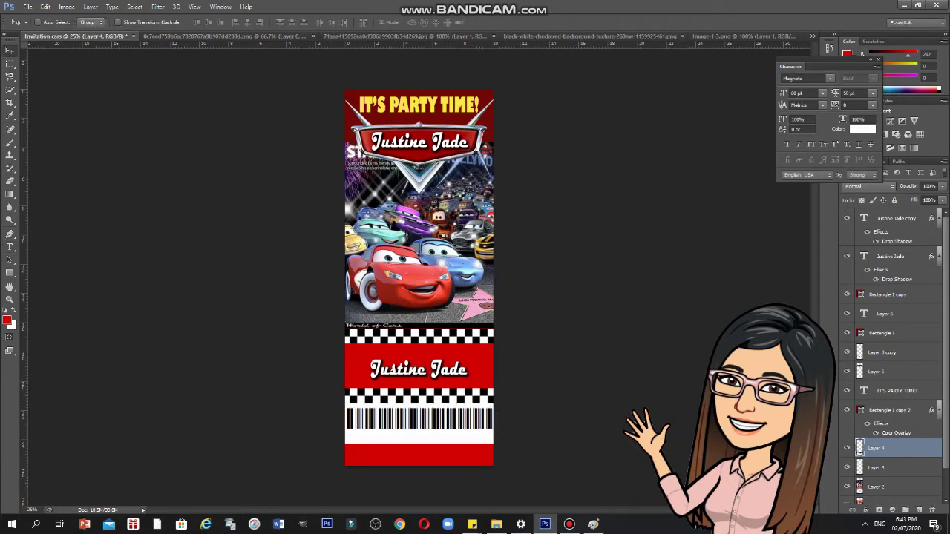
key("Left")
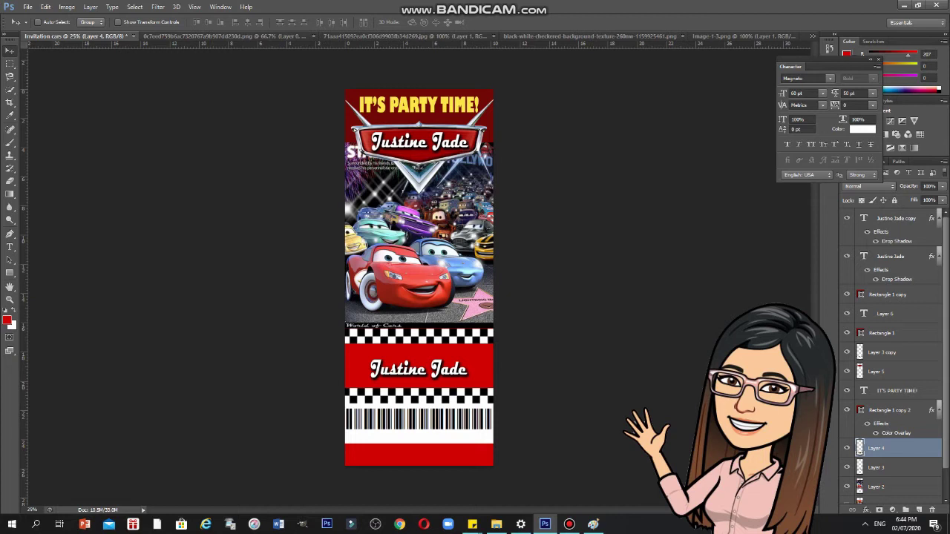
left_click(883, 352)
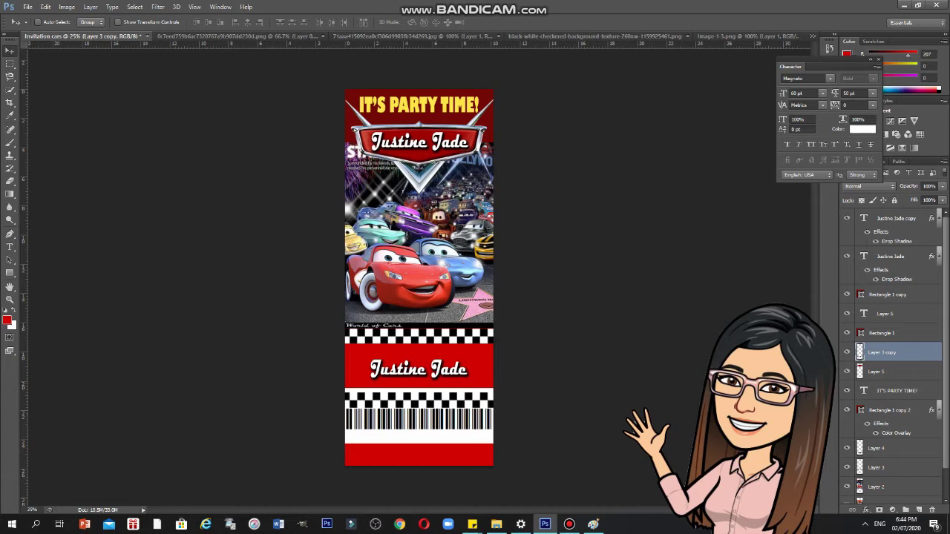
- Check the bottom red bar and top red banner in Free Transform, leaving both unchanged
left_click(887, 295)
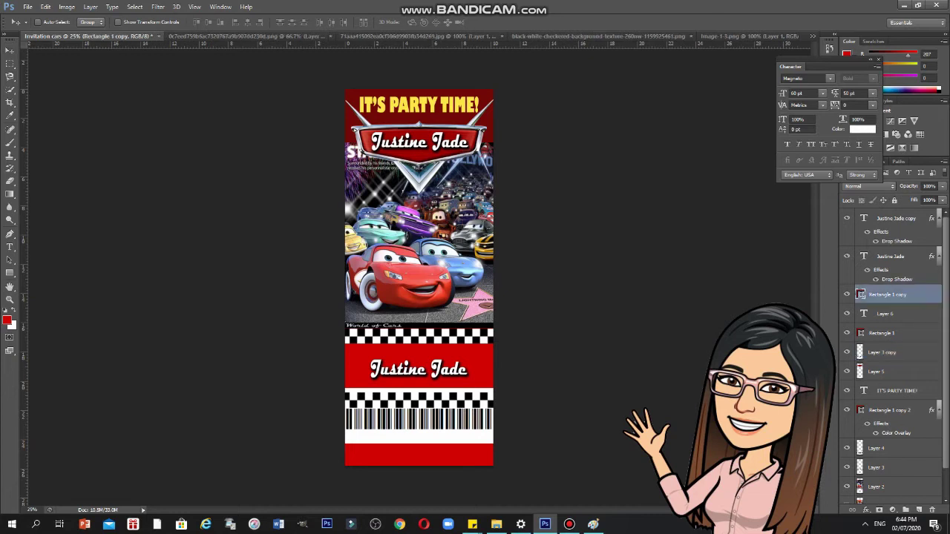
key("ctrl+t")
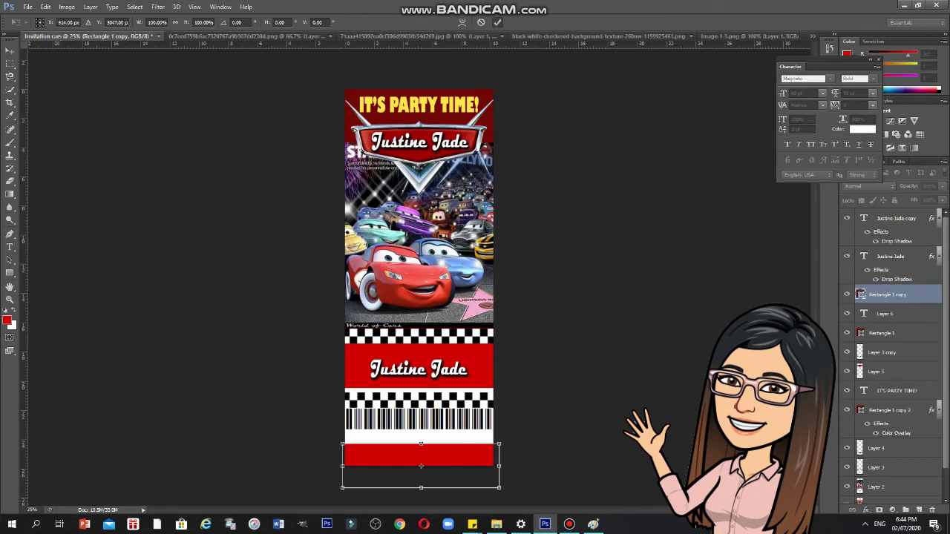
left_click(497, 22)
left_click(889, 409)
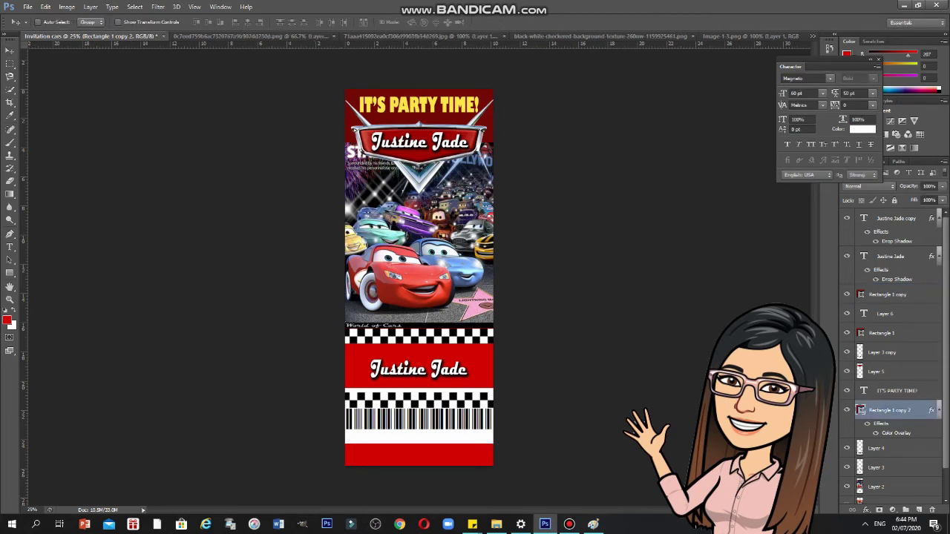
key("ctrl+t")
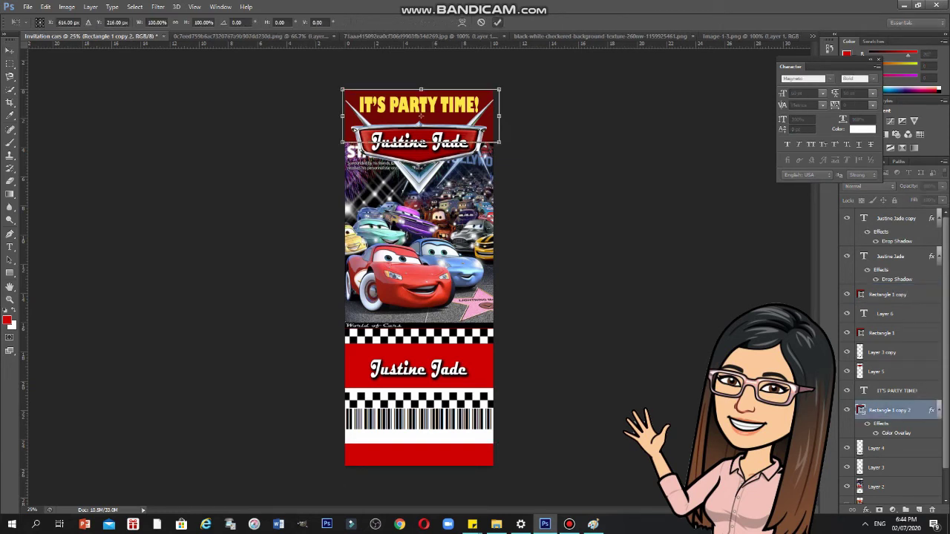
left_click(498, 22)
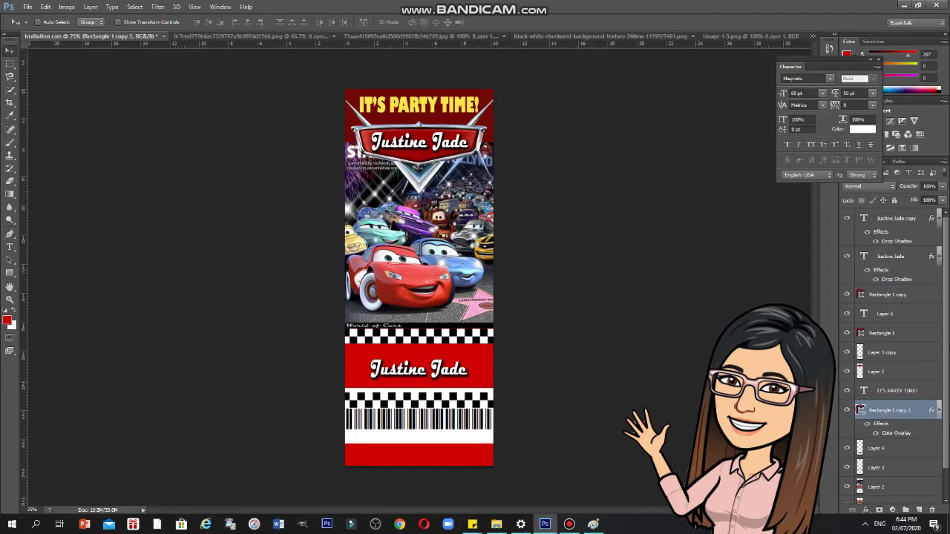
left_click(883, 332)
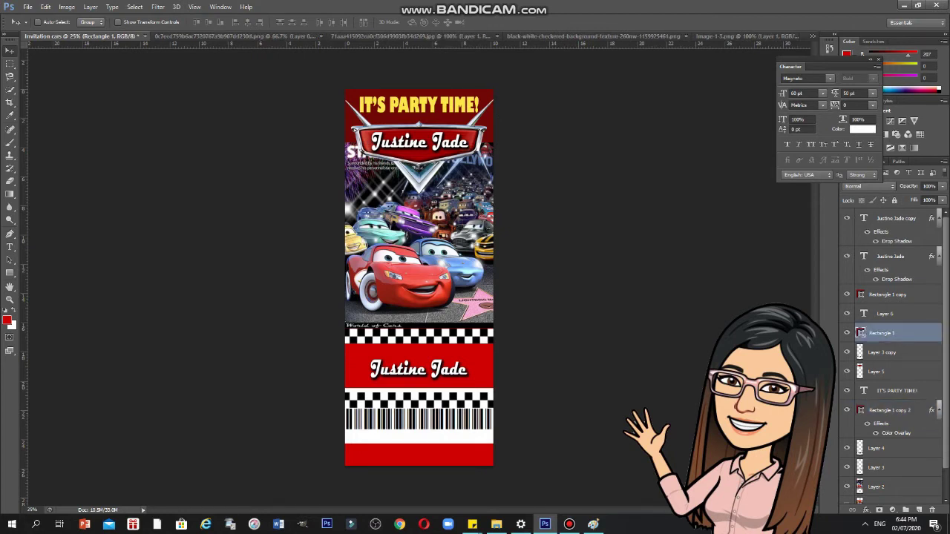
left_click(887, 295)
left_click(884, 332)
- Shorten the red name band from the bottom and nudge it downward
key("ctrl+t")
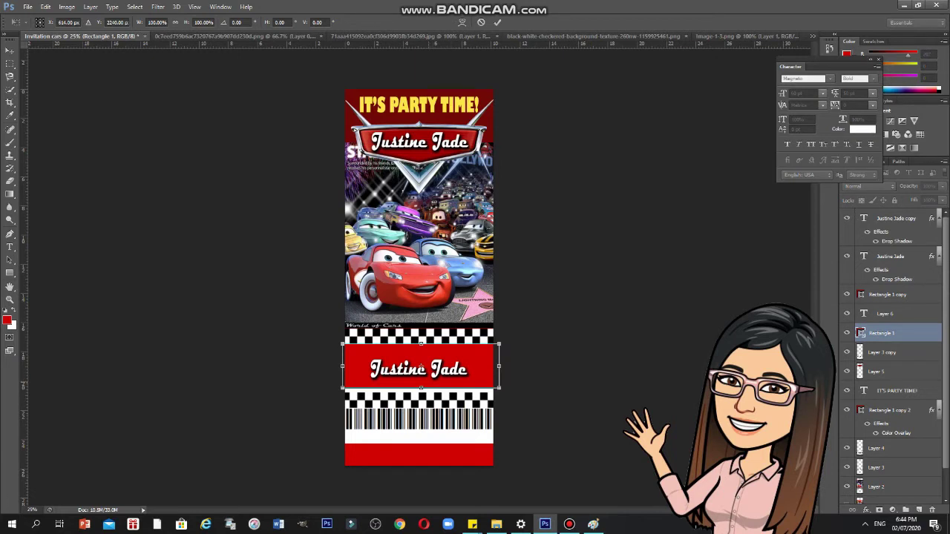
left_click_drag(421, 387, 421, 385)
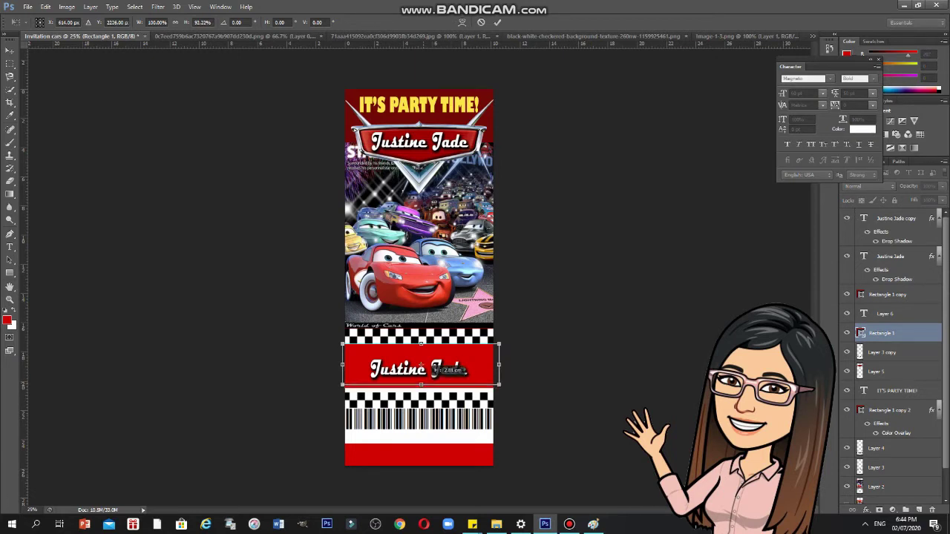
left_click_drag(420, 384, 421, 385)
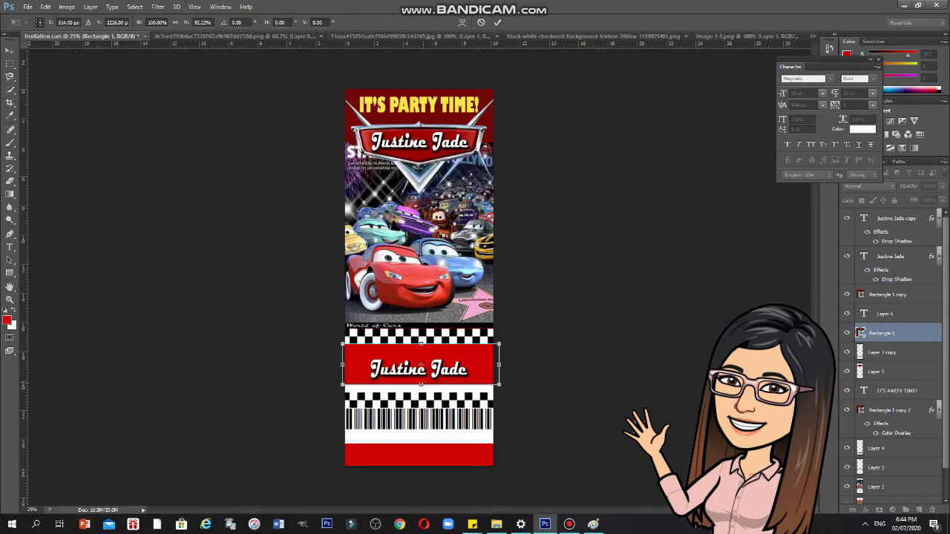
left_click(497, 21)
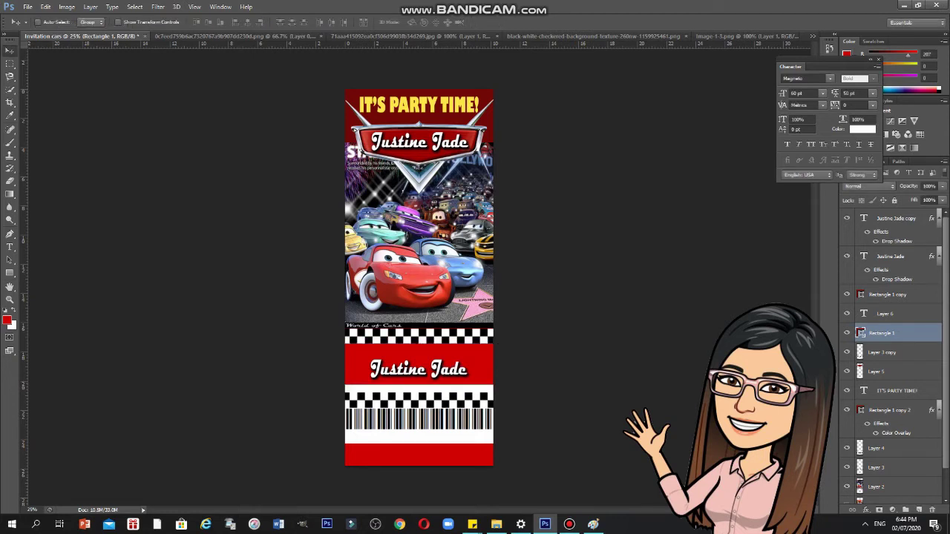
key("shift+Down")
key("shift+Down")
key("shift+Down")
key("shift+Down")
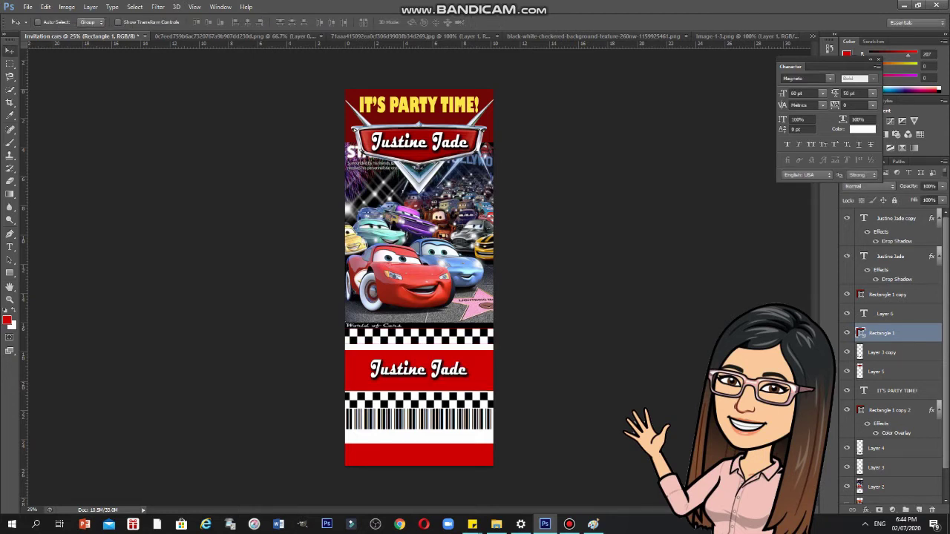
key("shift+Down")
key("shift+Down")
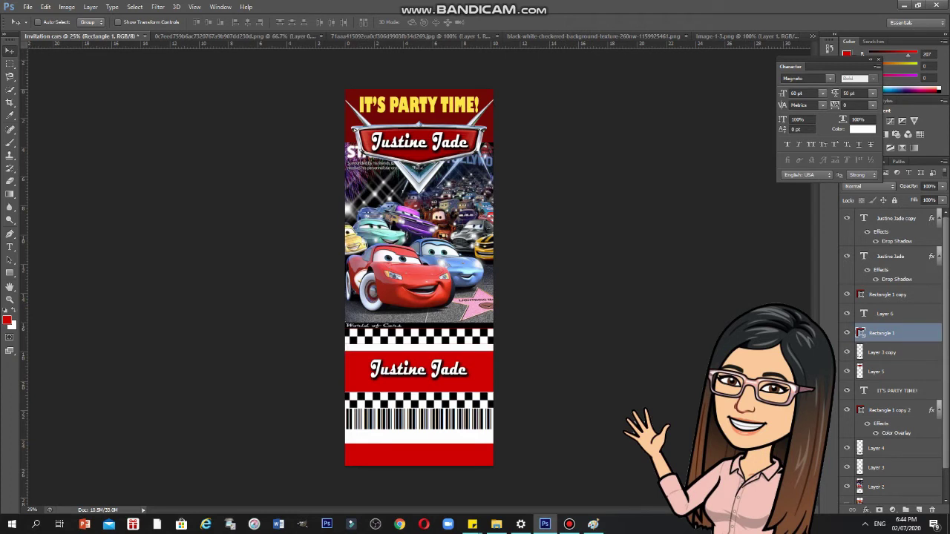
key("shift+Down")
key("shift+Up")
key("shift+Down")
key("shift+Down")
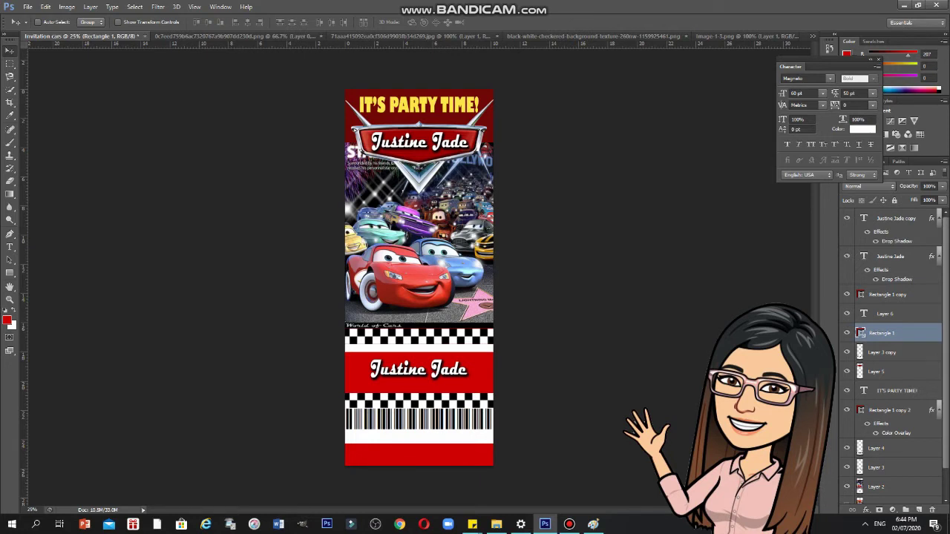
- Lower the name band's top edge to about 92% height, leaving a thin white gap
key("ctrl+t")
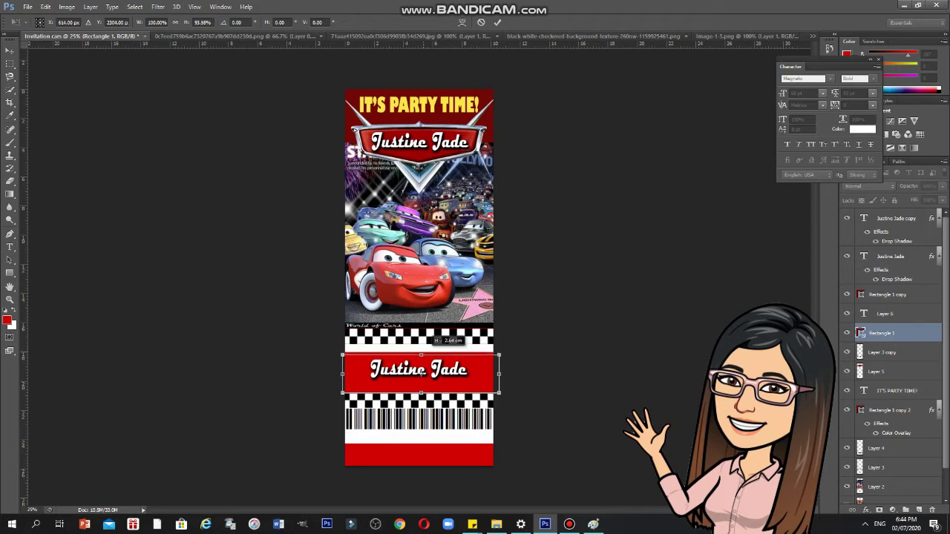
left_click_drag(421, 351, 421, 360)
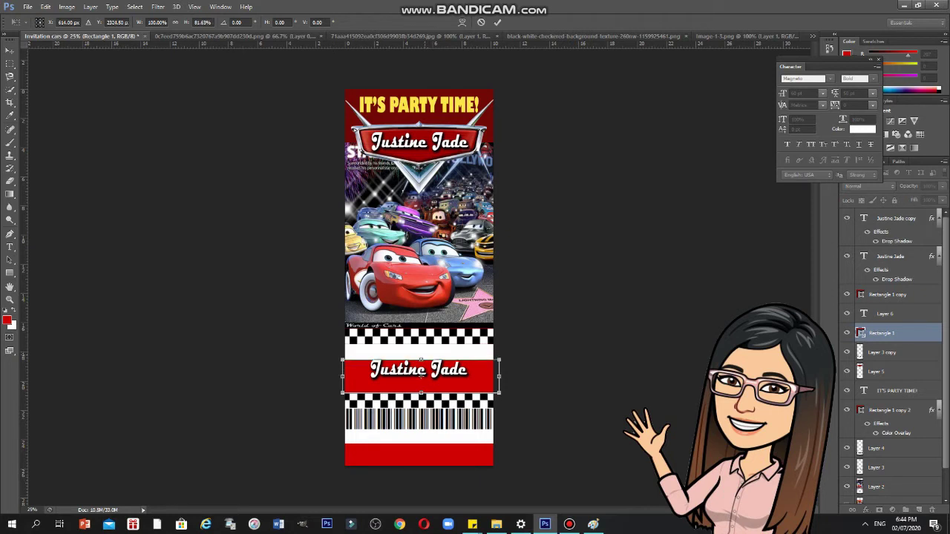
left_click_drag(421, 362, 421, 355)
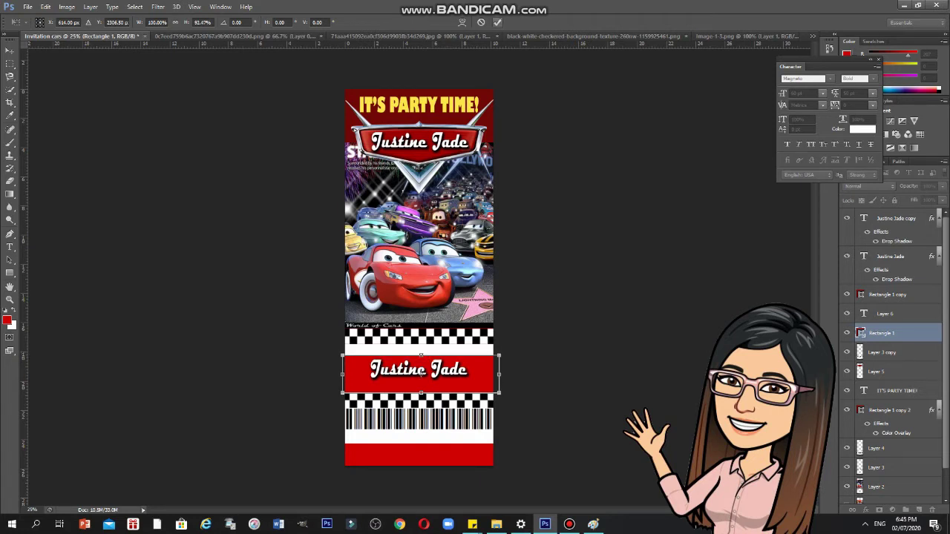
key("Return")
- Move the cars picture up slightly and nudge the lower checkered strip up two pixels
scroll(891, 356, "down", 1)
scroll(891, 356, "down", 1)
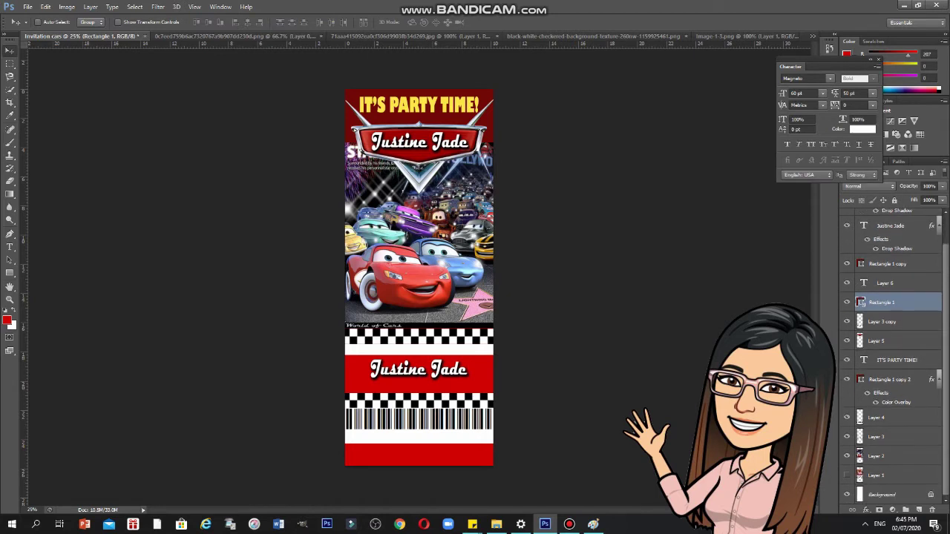
left_click(883, 455)
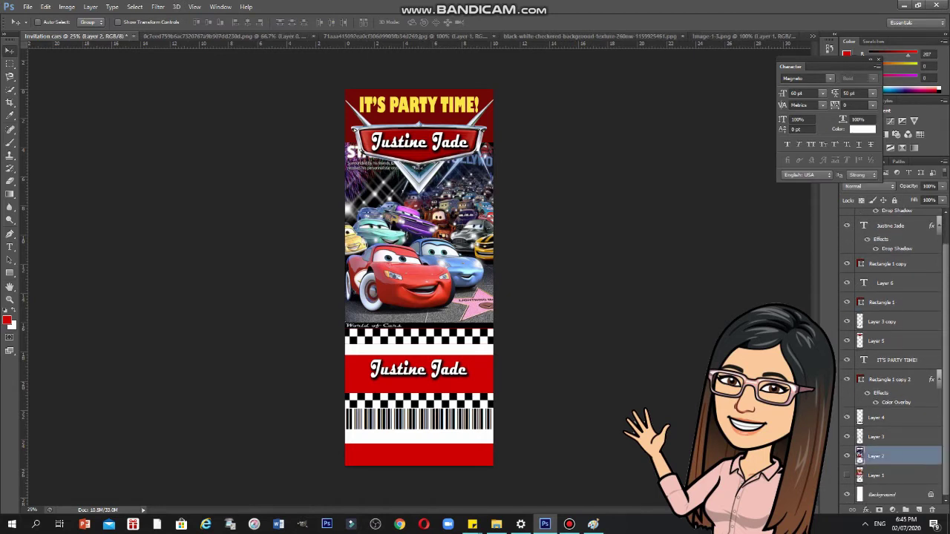
left_click_drag(393, 274, 393, 266)
key("Up")
key("Up")
key("Up")
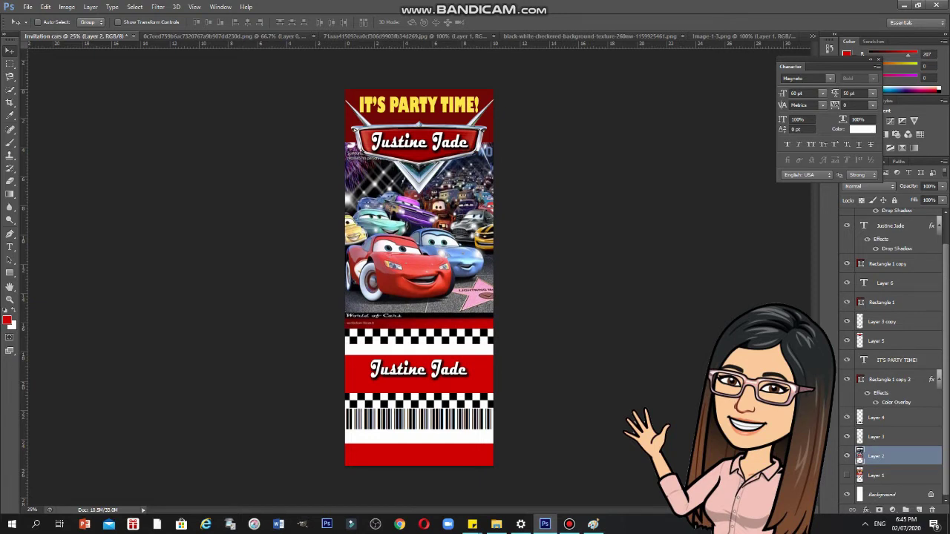
left_click(882, 321)
key("Up")
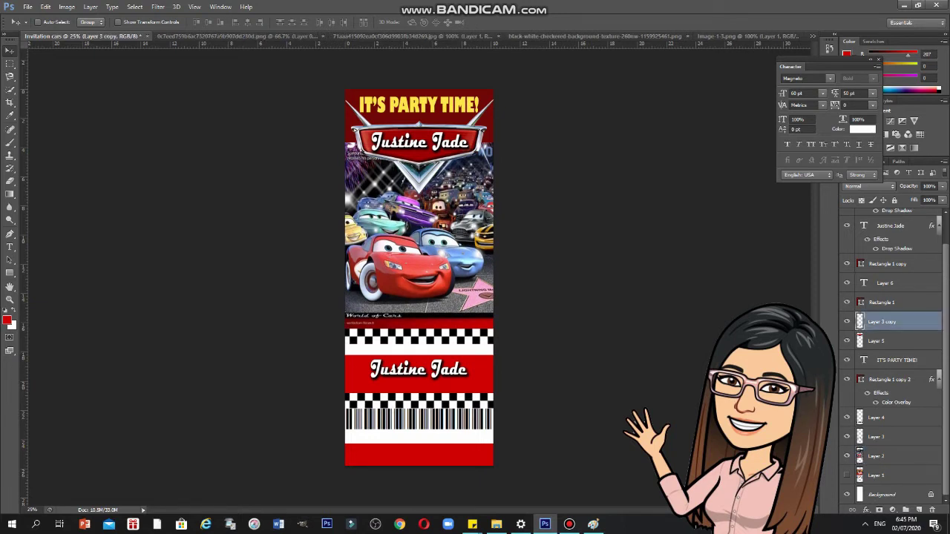
key("Up")
key("Up")
key("Up")
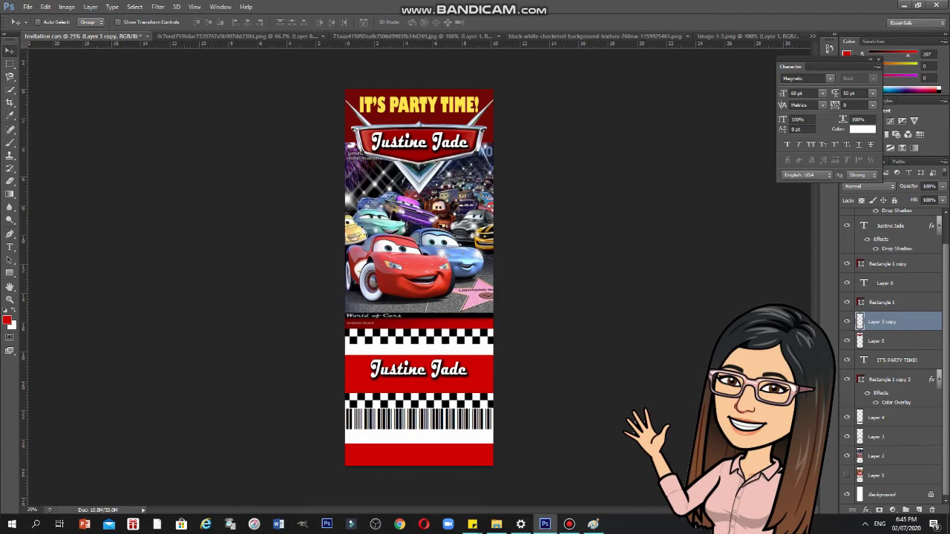
- Shift the upper checkered strip up so it sits snugly under the cars picture
left_click(877, 437)
key("Up")
key("Up")
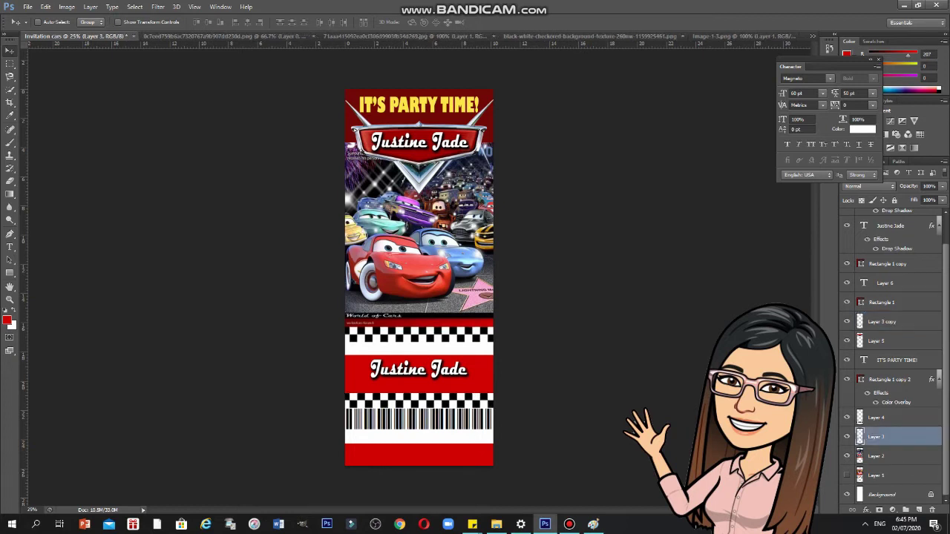
key("shift+Up")
key("shift+Up")
key("shift+Up")
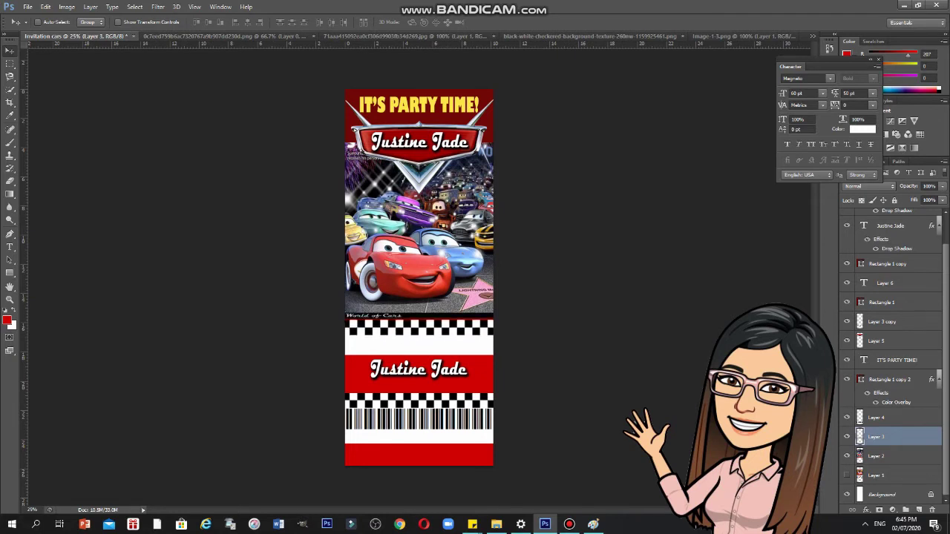
key("shift+Up")
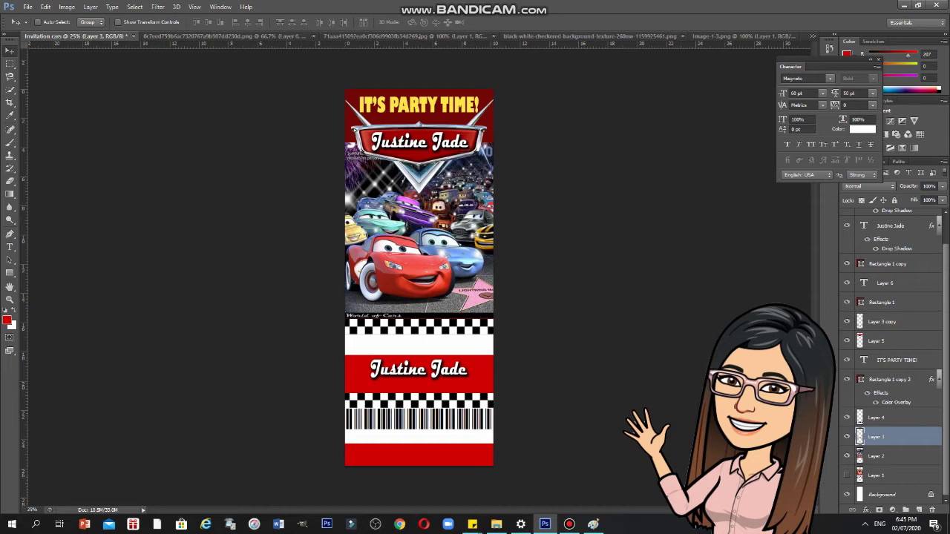
key("Down")
key("Down")
key("Down")
key("Down")
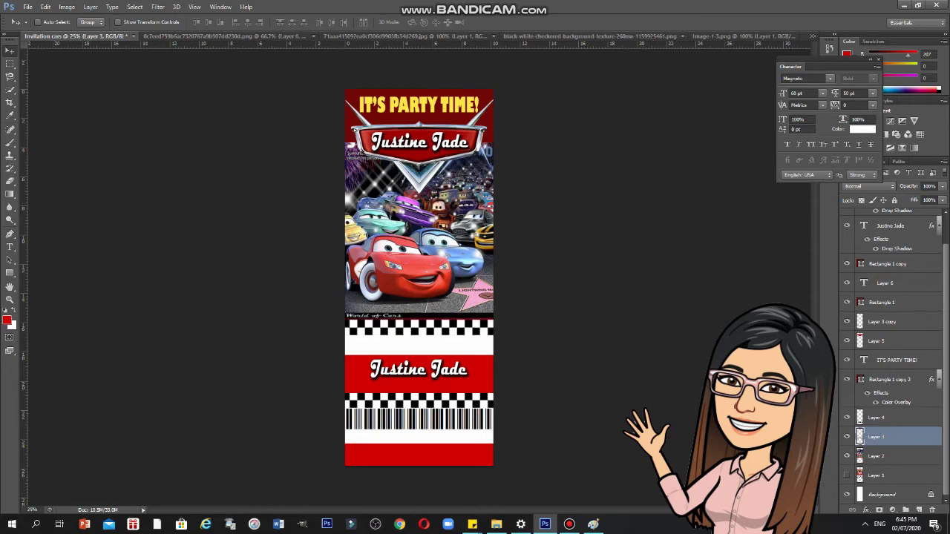
key("Down")
key("Down")
key("Down")
key("Down")
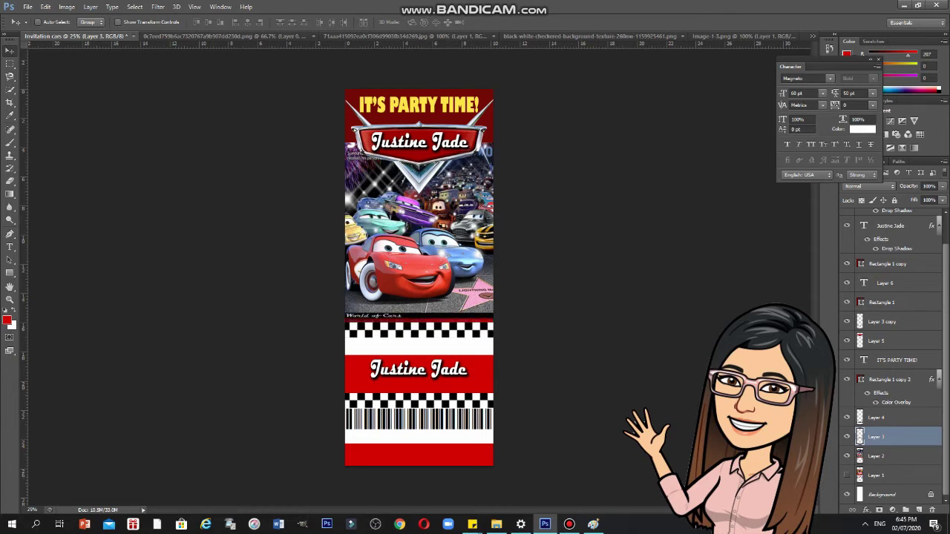
- Nudge the cars picture down a few pixels, keeping its layer selected
key("alt+bracketleft")
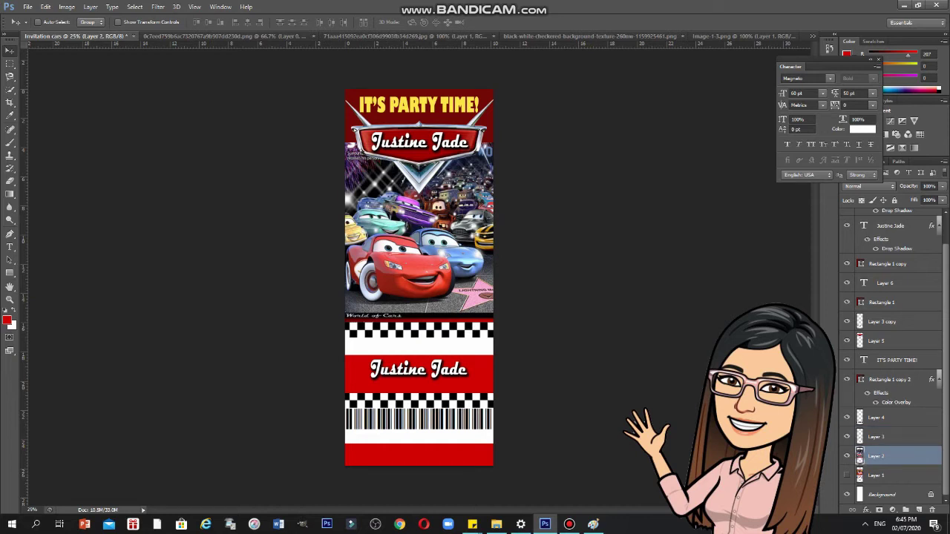
key("Down")
key("Down")
key("Down")
key("Down")
key("Down")
key("Down")
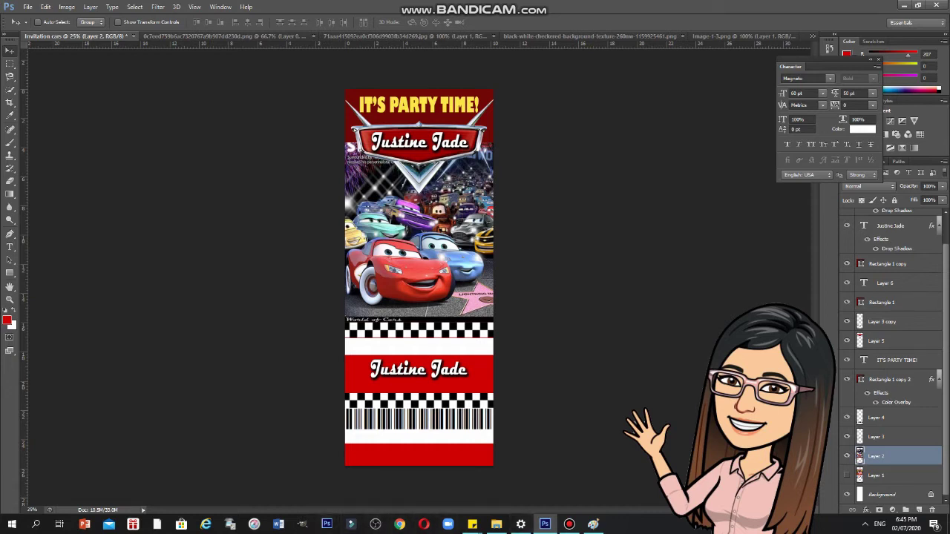
key("alt+bracketright")
key("alt+bracketright")
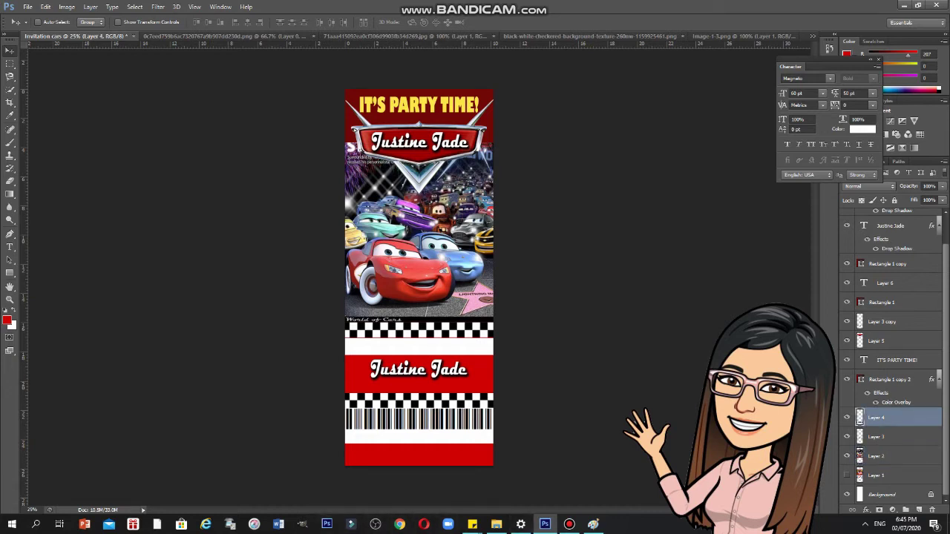
key("alt+bracketleft")
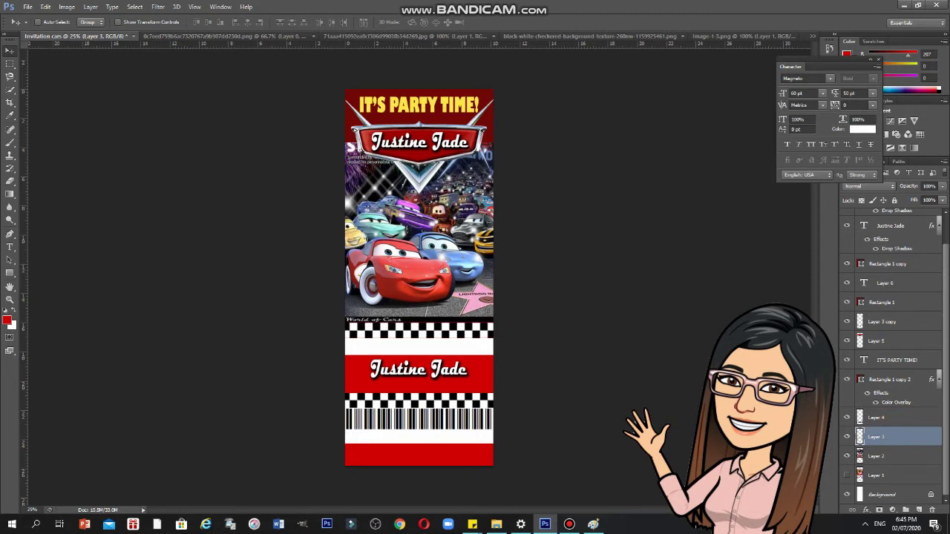
key("alt+bracketleft")
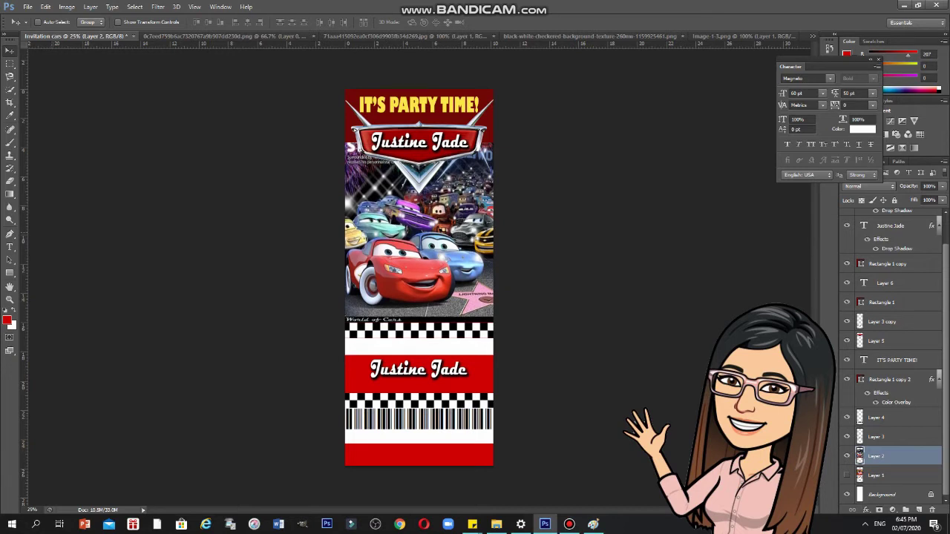
key("t")
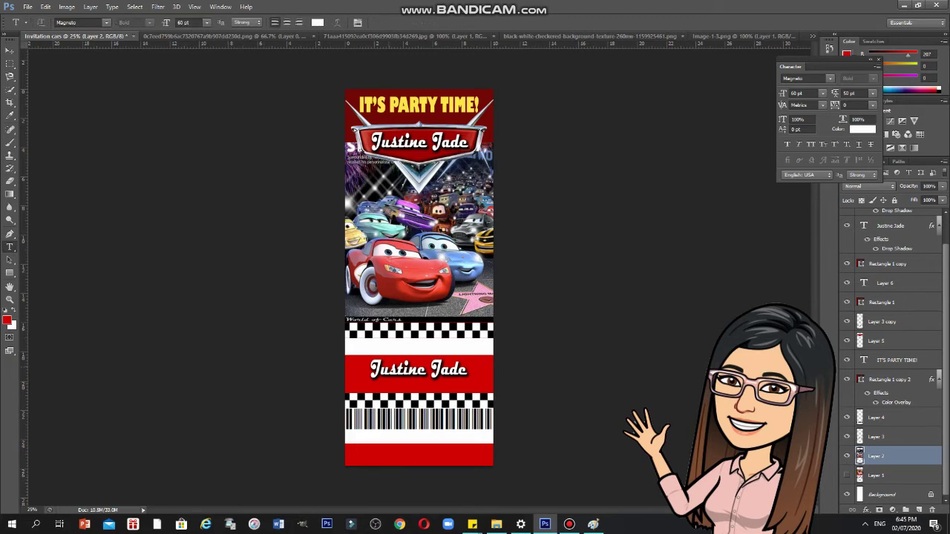
- Replace the copied name text with 'Sunday', moved up into the white band and slightly smaller
left_click(390, 369)
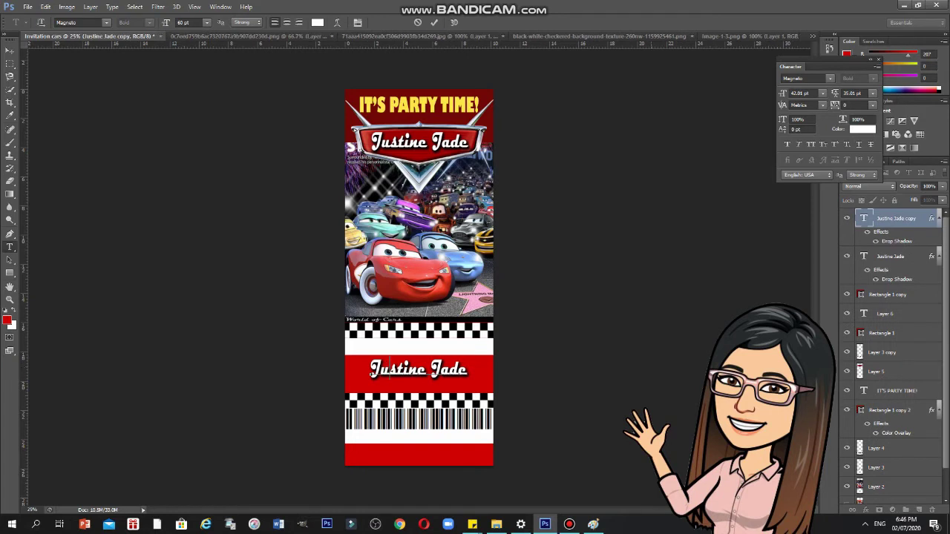
left_click_drag(390, 369, 468, 335)
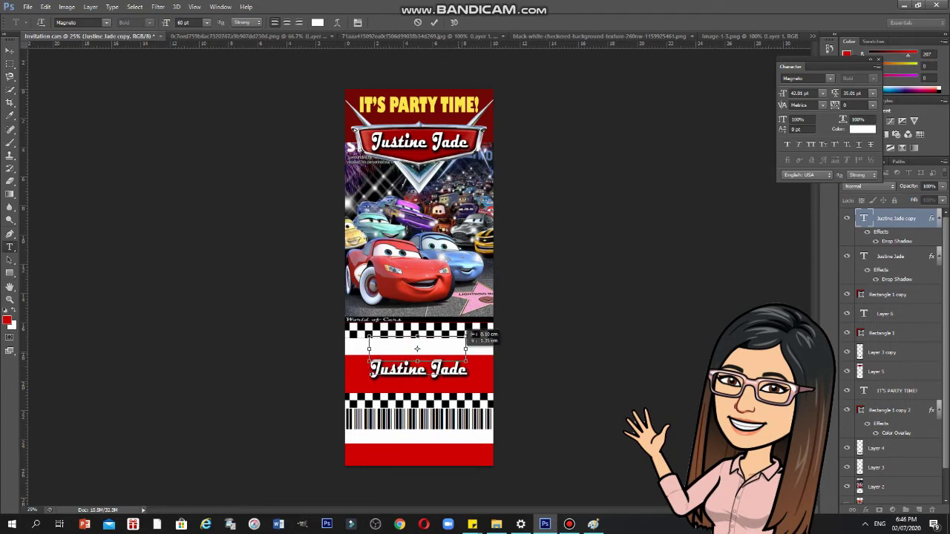
key("ctrl+a")
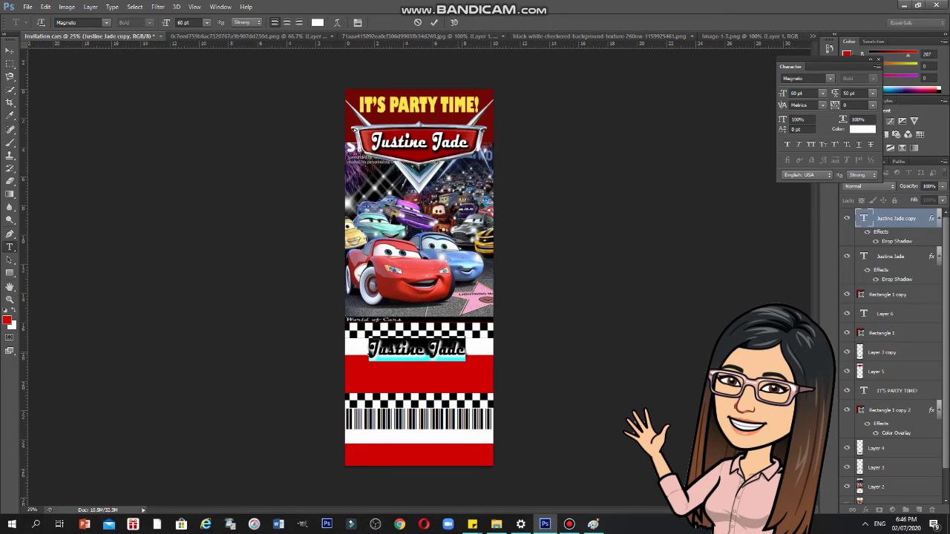
key("BackSpace")
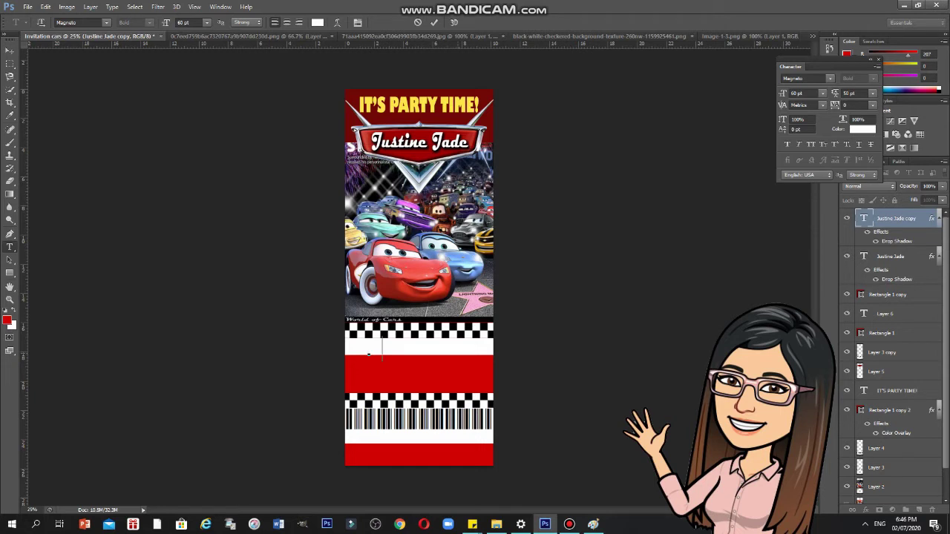
type("Sunday")
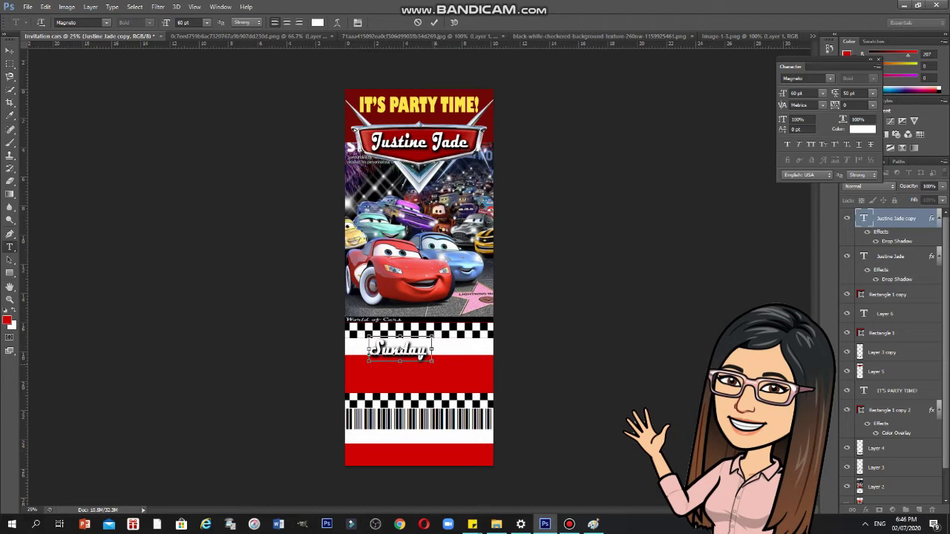
left_click_drag(433, 362, 424, 355)
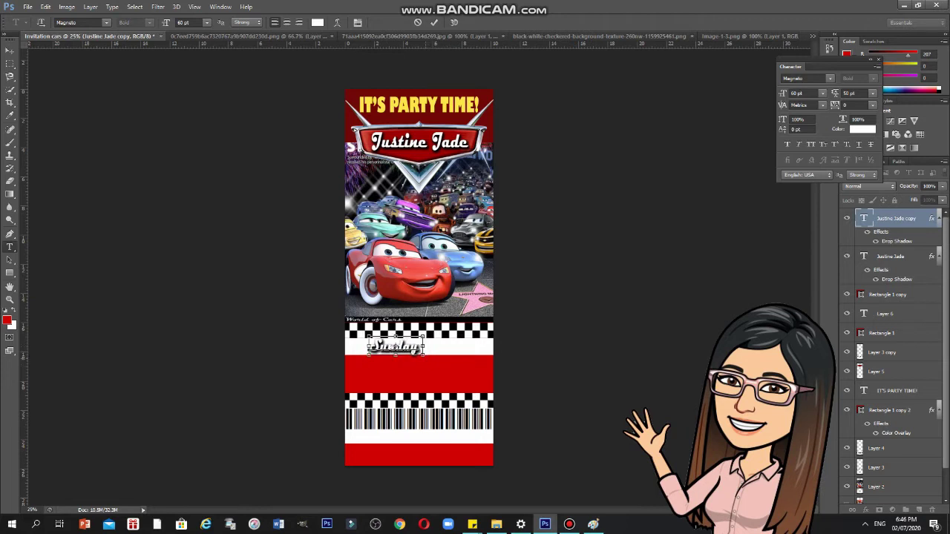
left_click(434, 22)
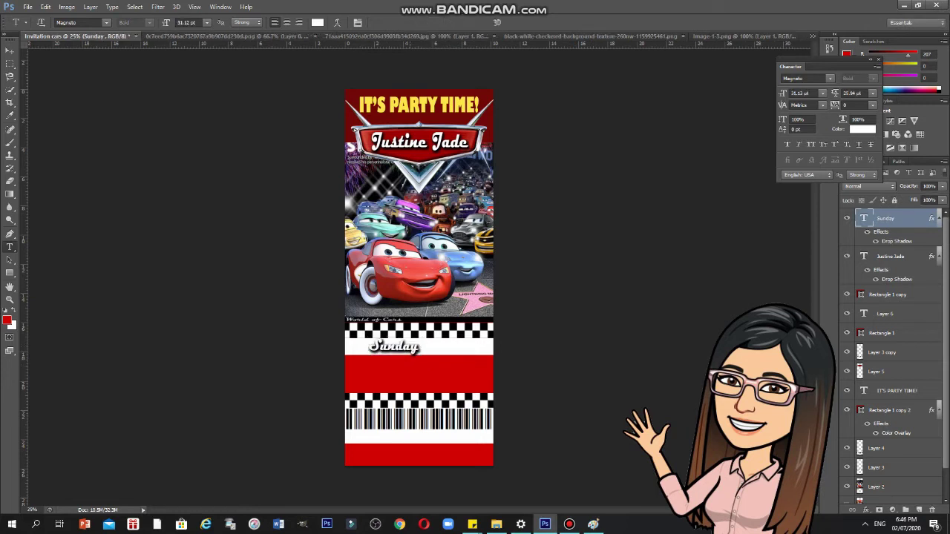
- Move Sunday a little left and scale it to about 95 percent
left_click_drag(425, 326, 416, 326)
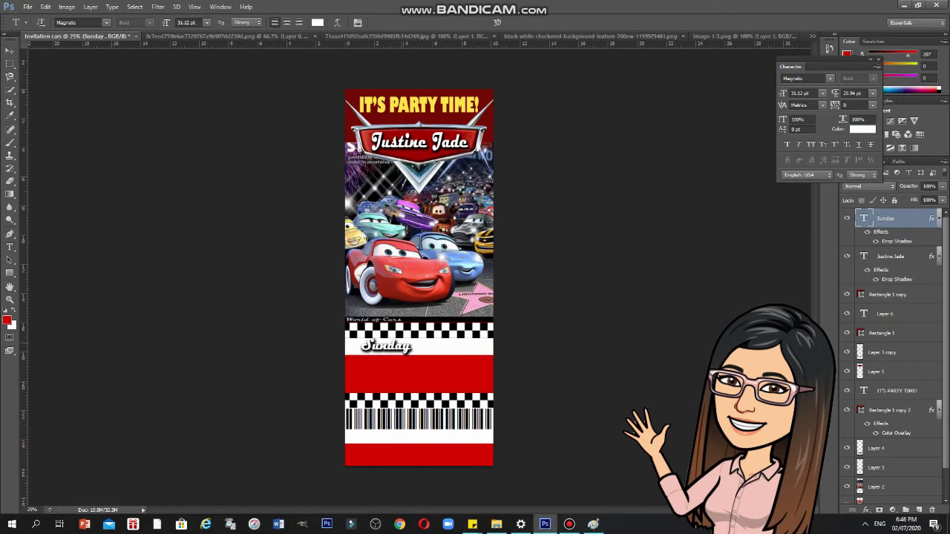
key("ctrl+t")
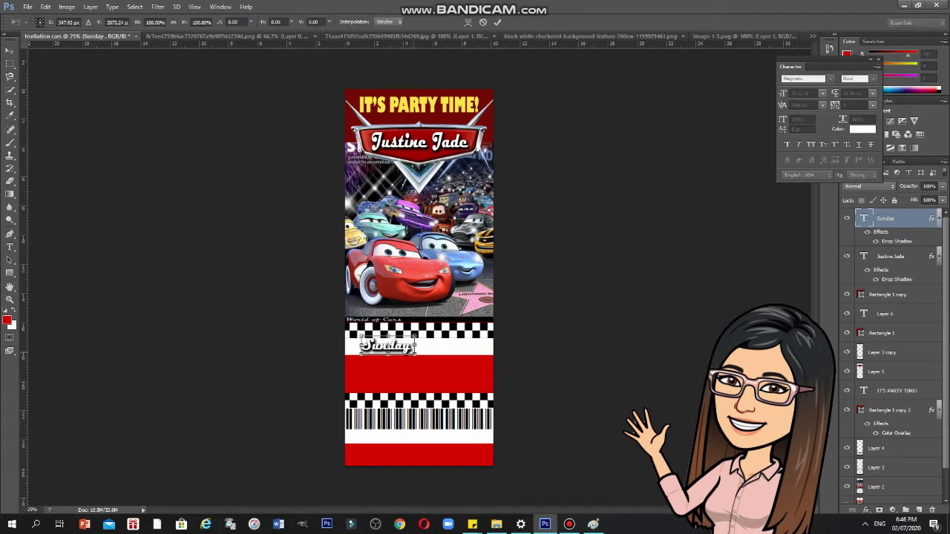
left_click_drag(416, 353, 412, 352)
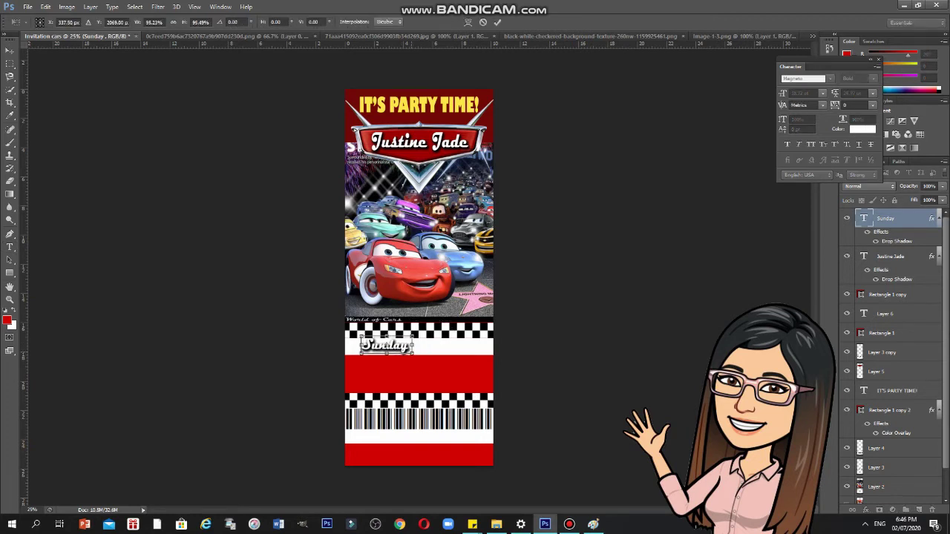
left_click(497, 21)
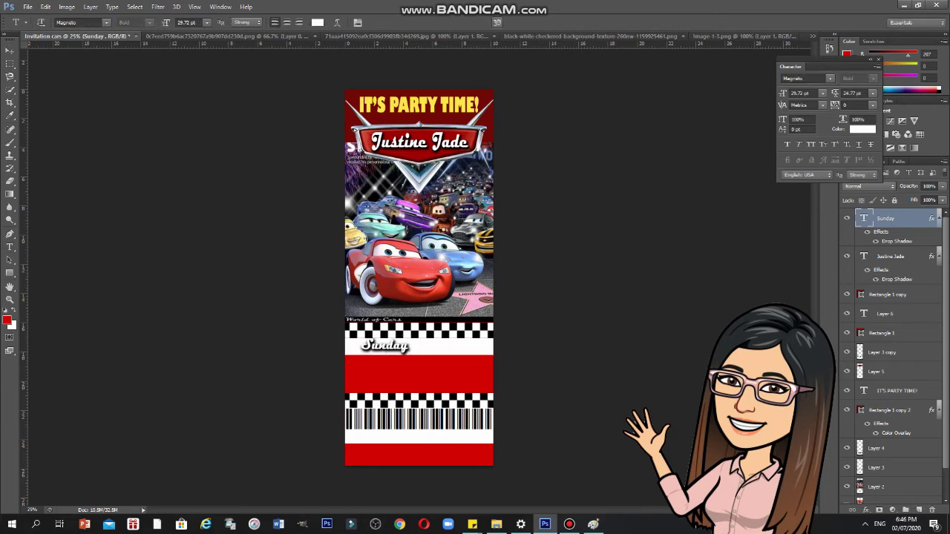
key("Right")
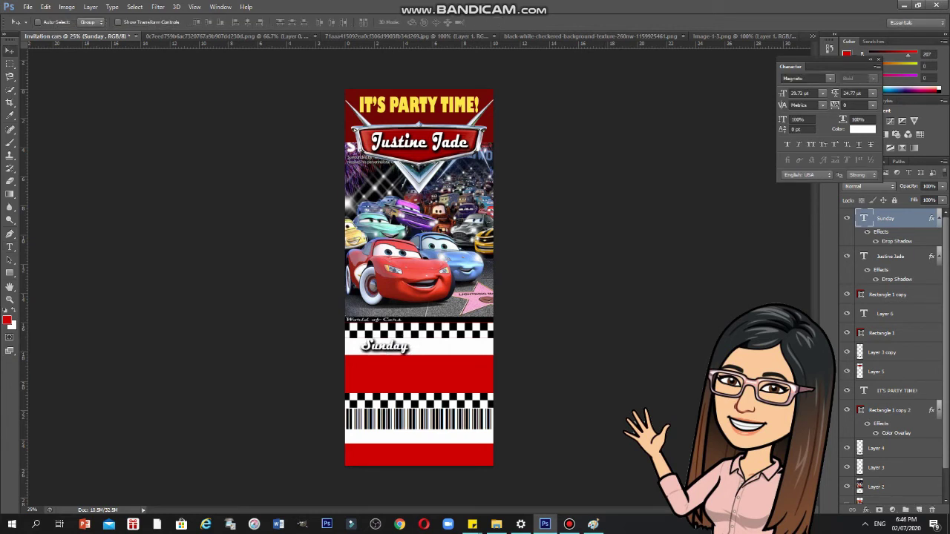
- Give the Sunday layer an Outer Glow with Normal blend mode, black colour and spread about 13
right_click(891, 218)
left_click(789, 121)
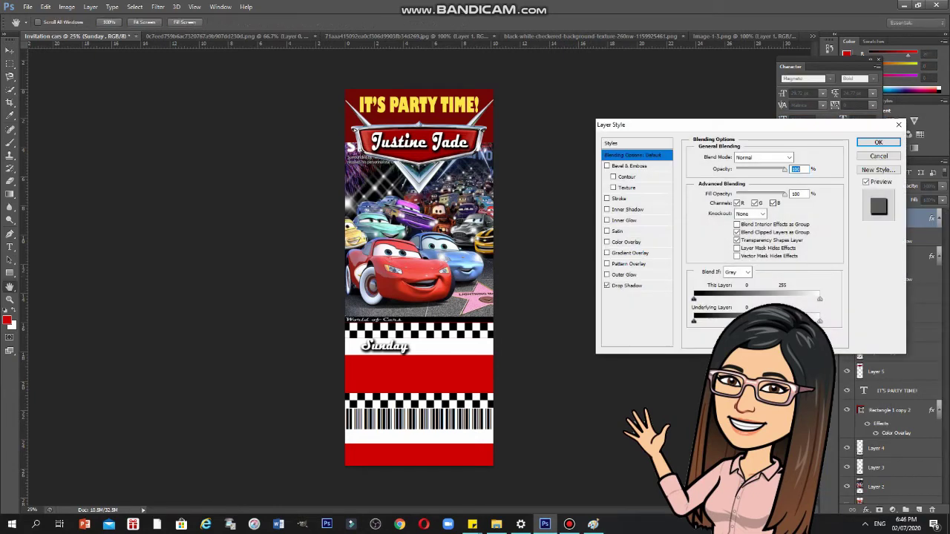
left_click(607, 274)
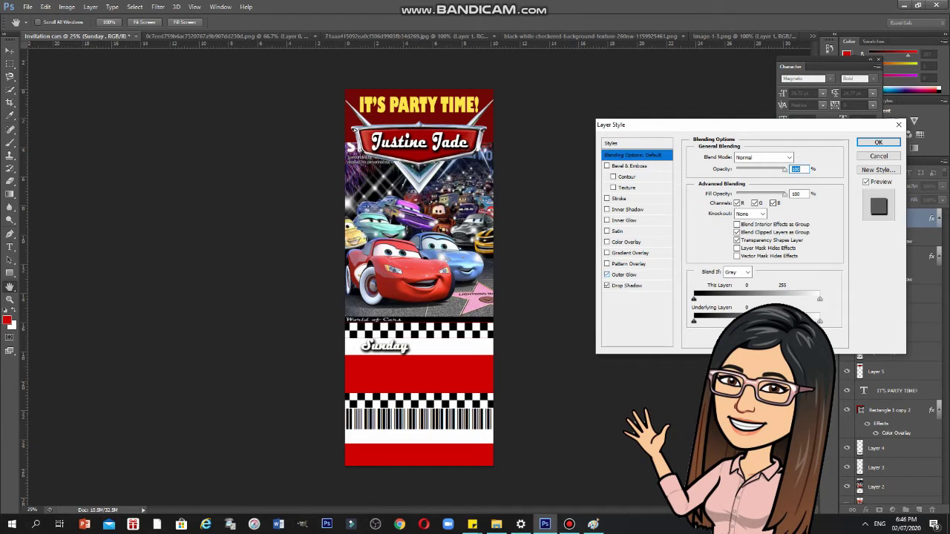
left_click(625, 275)
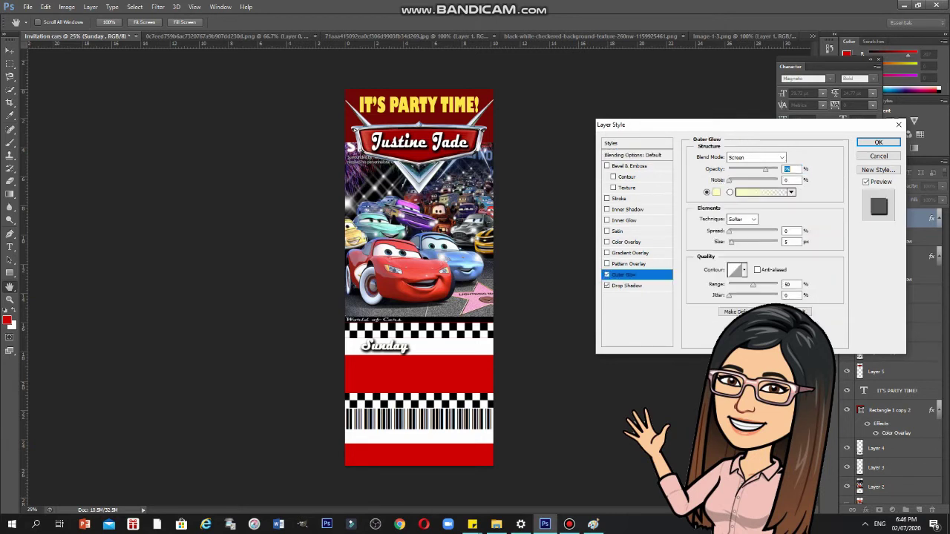
left_click(756, 158)
left_click(754, 168)
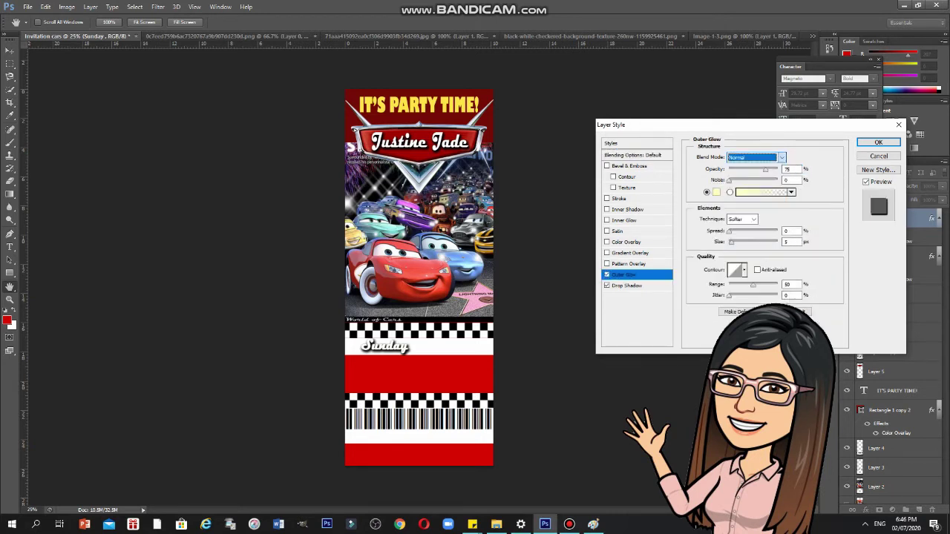
left_click(763, 192)
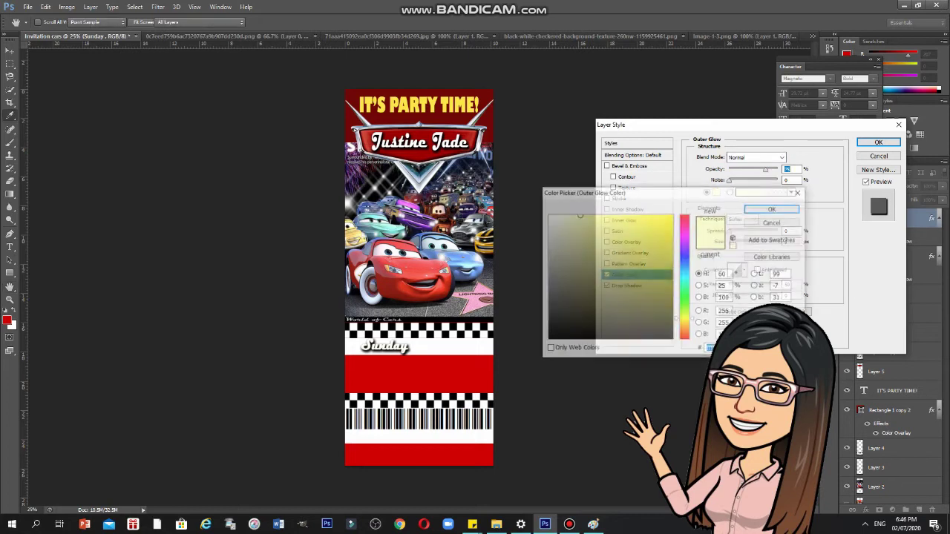
left_click(369, 343)
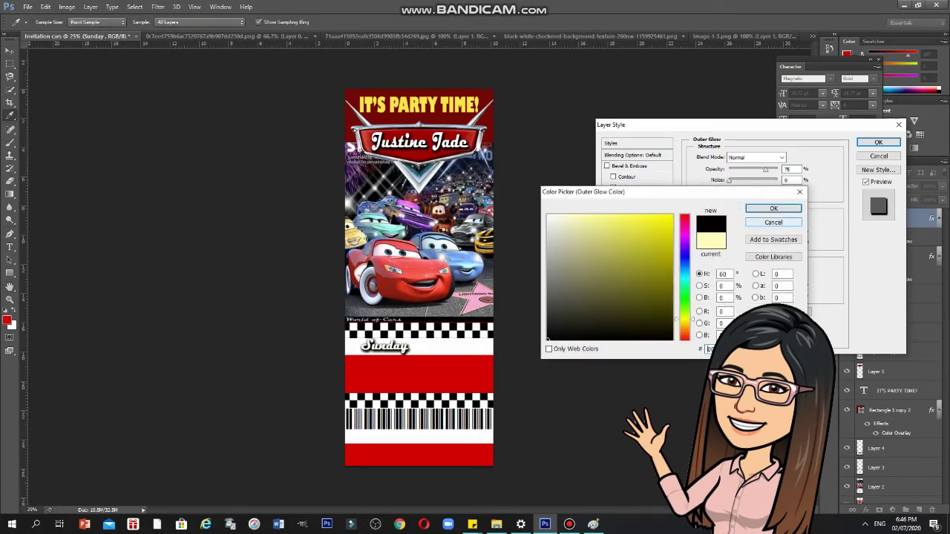
key("Return")
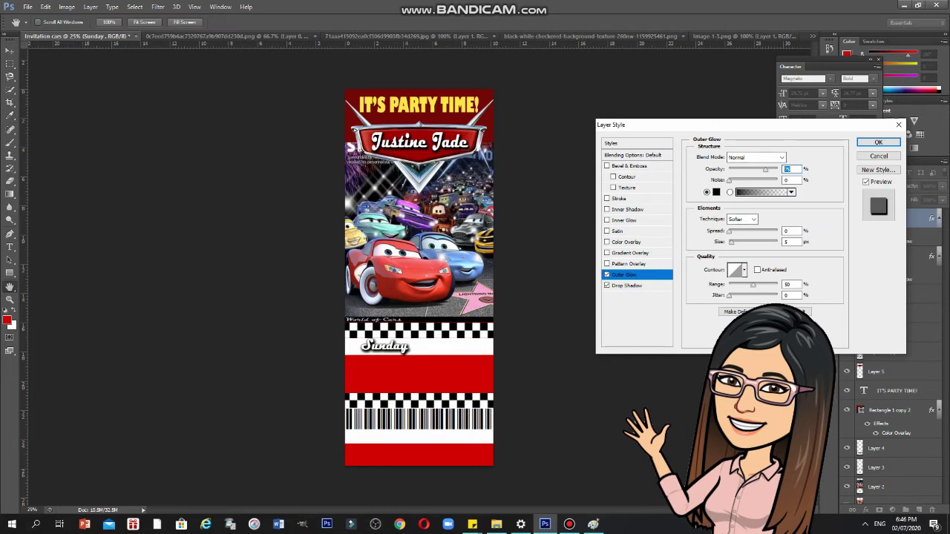
left_click_drag(729, 232, 735, 232)
- Apply the outer glow, then nudge Sunday a few pixels down and left
left_click(878, 142)
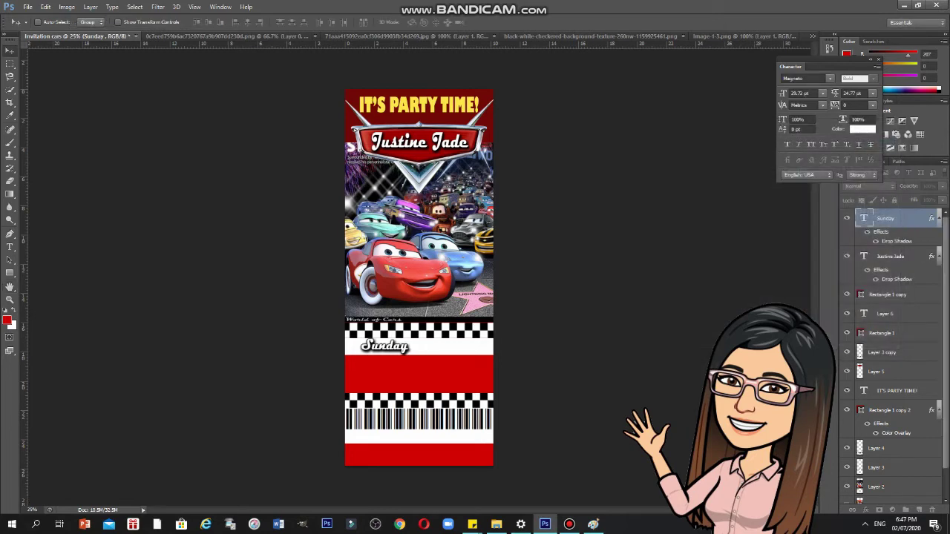
key("Down")
key("Down")
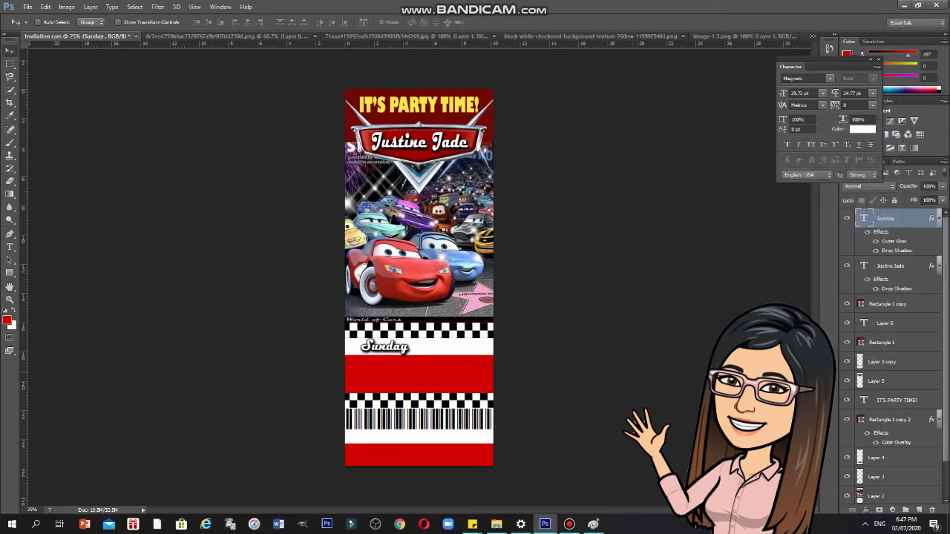
key("Down")
key("Left")
key("Down")
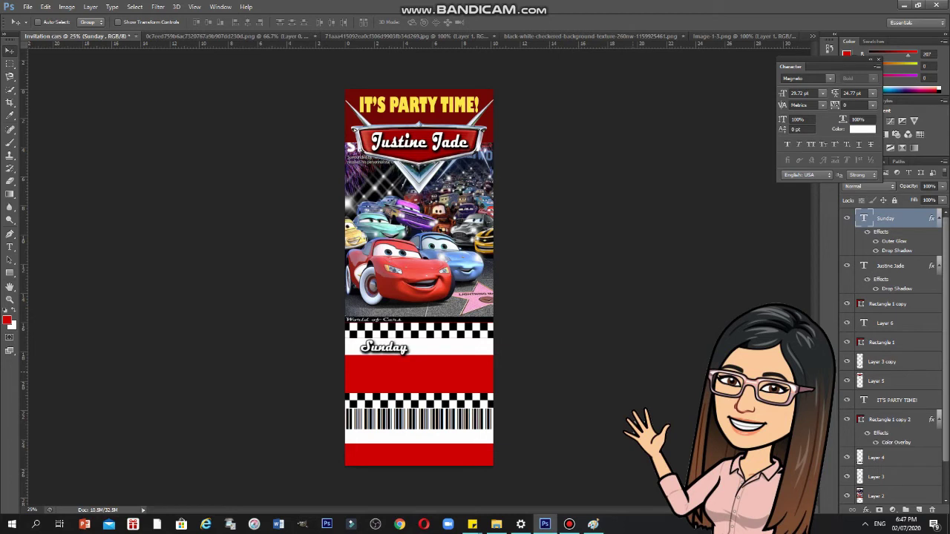
key("Left")
key("Right")
key("Right")
key("Right")
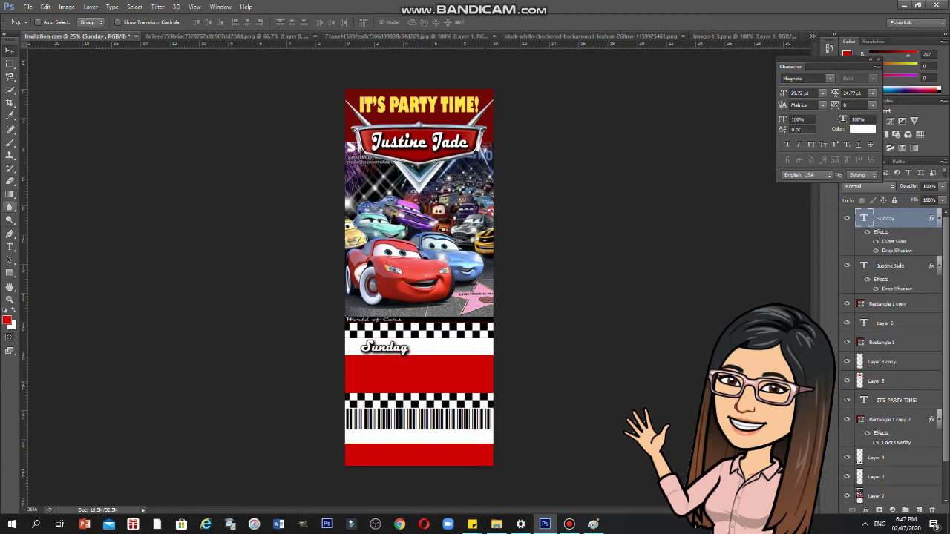
- Place the text cursor at the end of the Sunday line to extend it
left_click(10, 246)
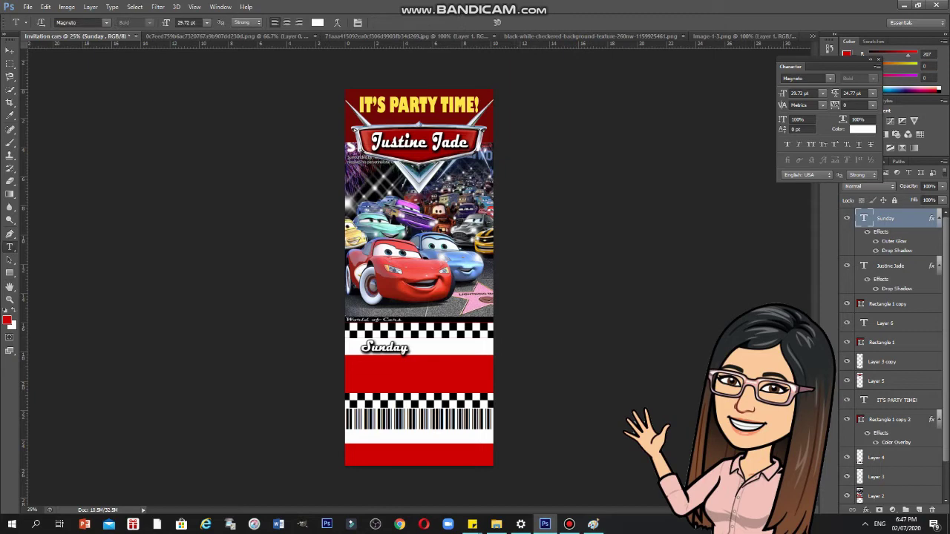
left_click(569, 524)
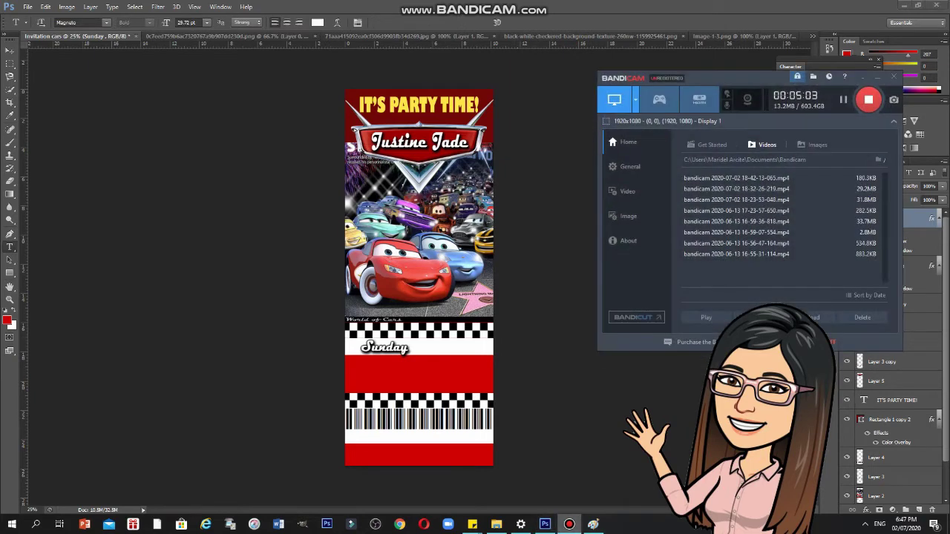
left_click(570, 524)
left_click(408, 345)
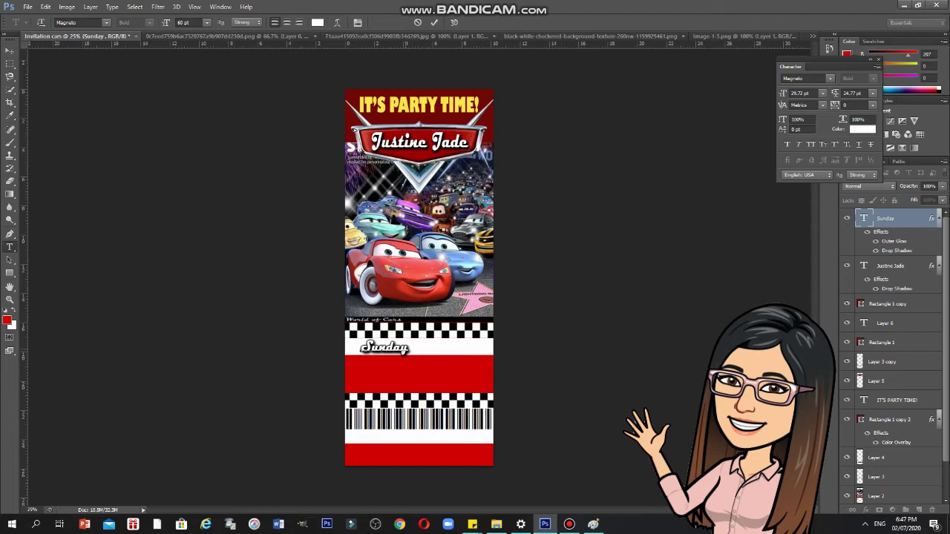
- Extend the line to read 'Sunday June 5, 2020' and squeeze it to fit the band
type("Ju")
type("ne")
type("5, ")
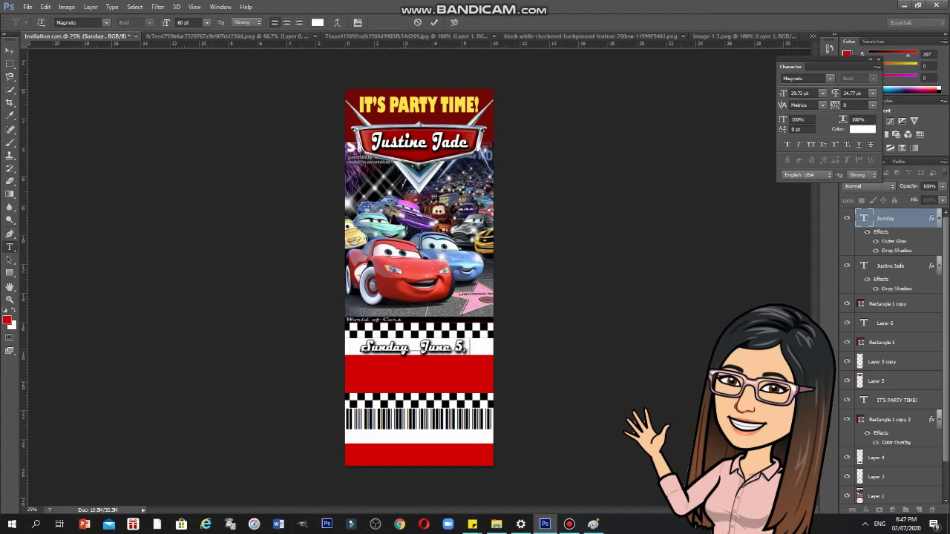
type("w")
key("BackSpace")
type("2")
type("02")
key("ctrl")
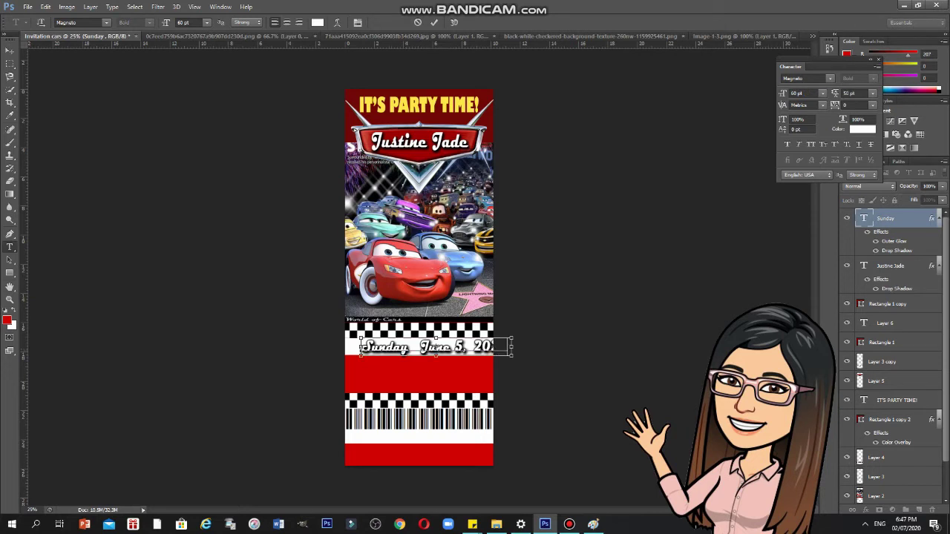
left_click_drag(512, 346, 490, 346)
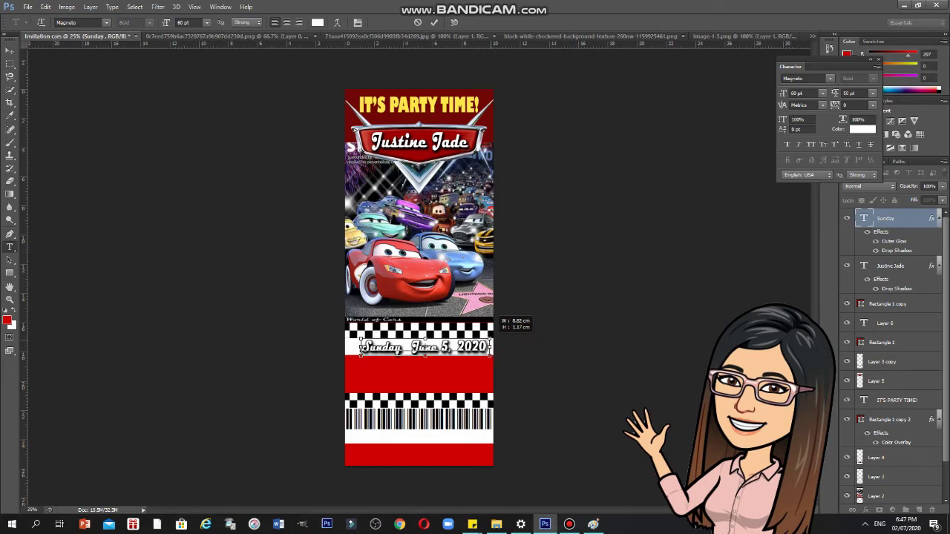
key("ctrl+Return")
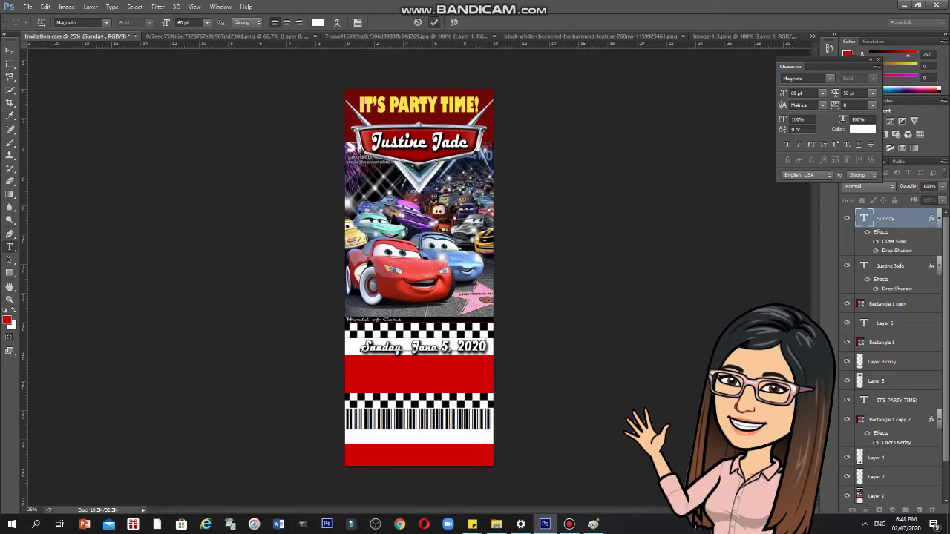
- Commit the date text and shift the date line slightly left
left_click(434, 22)
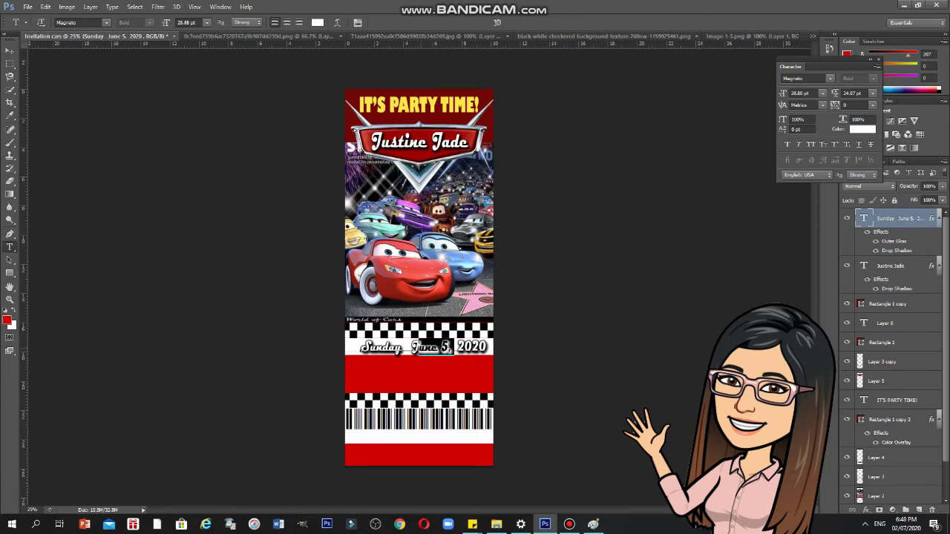
left_click_drag(453, 348, 411, 347)
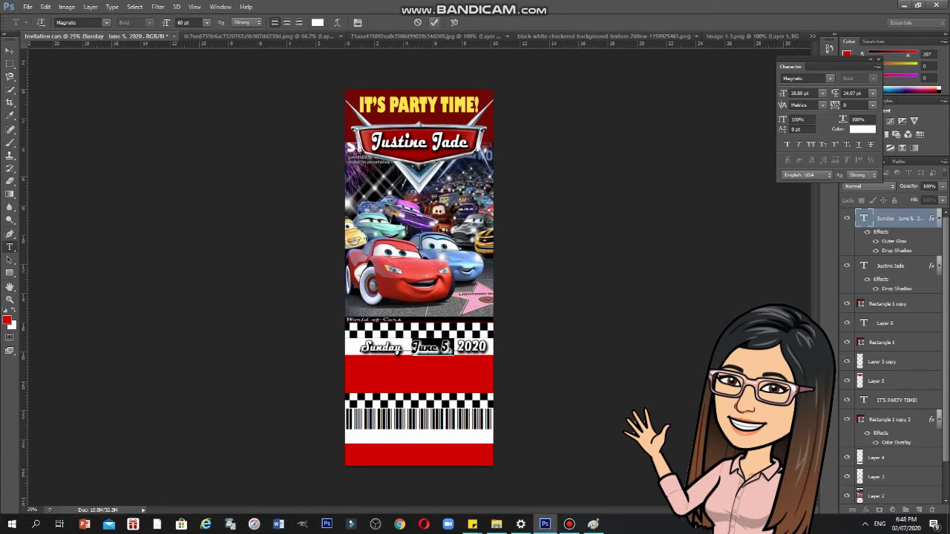
left_click(434, 22)
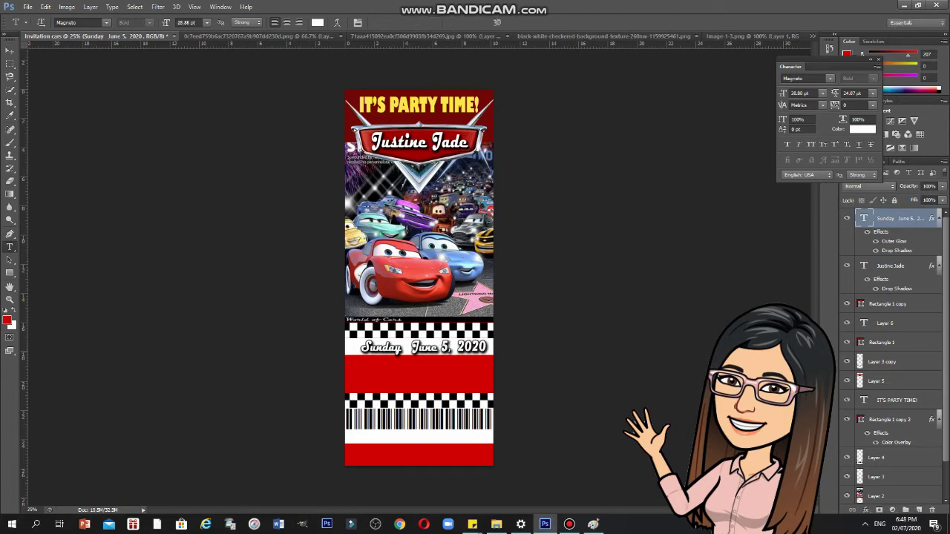
left_click_drag(495, 332, 491, 332)
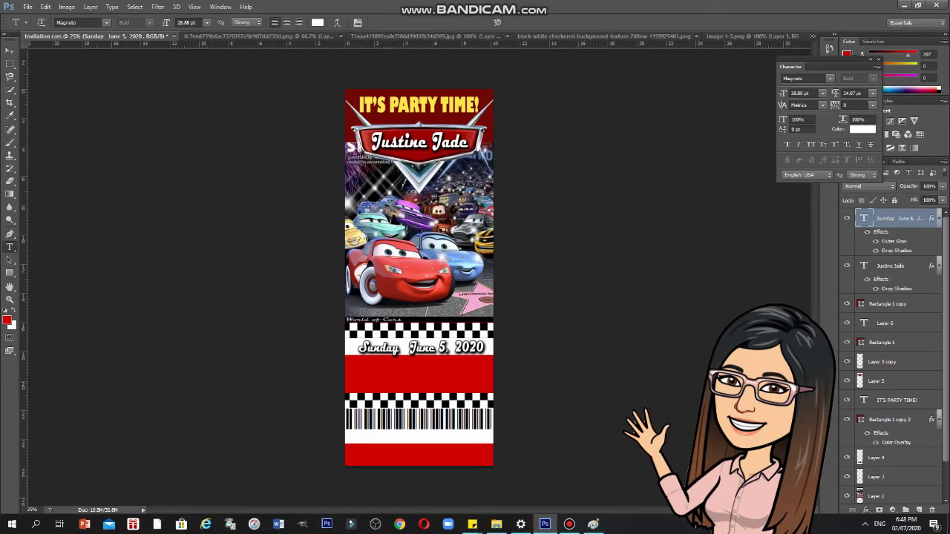
- Draw a rectangle over 'June 5,' and move its layer below the date text
left_click(10, 272)
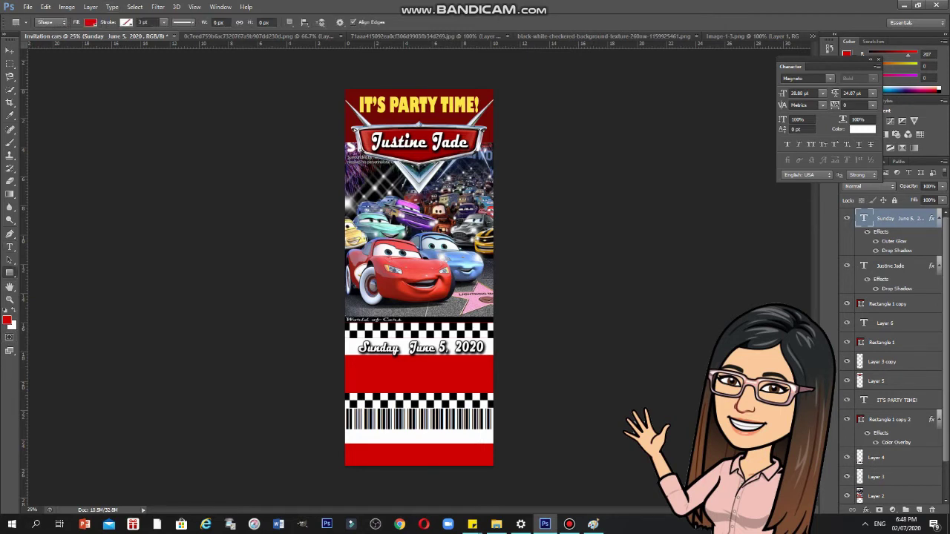
left_click(89, 22)
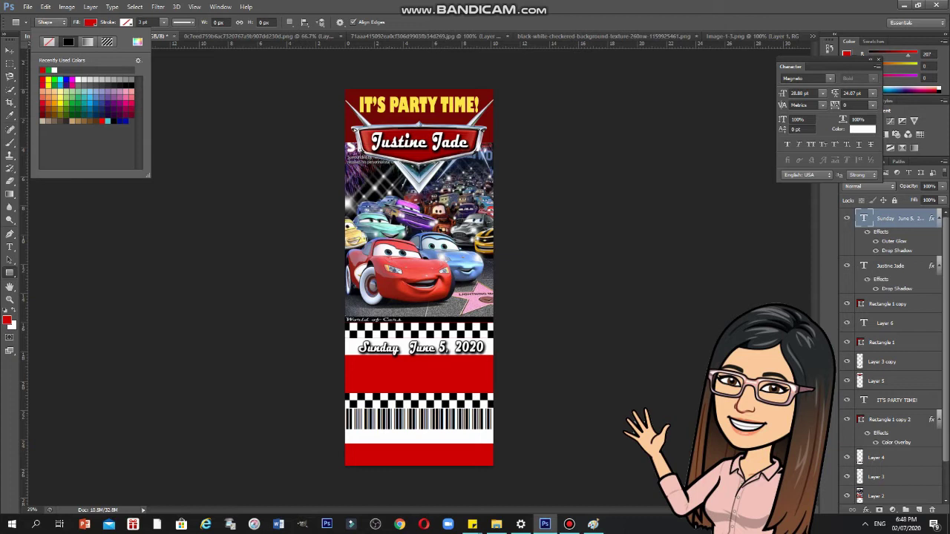
left_click(108, 108)
key("Escape")
left_click_drag(404, 340, 452, 354)
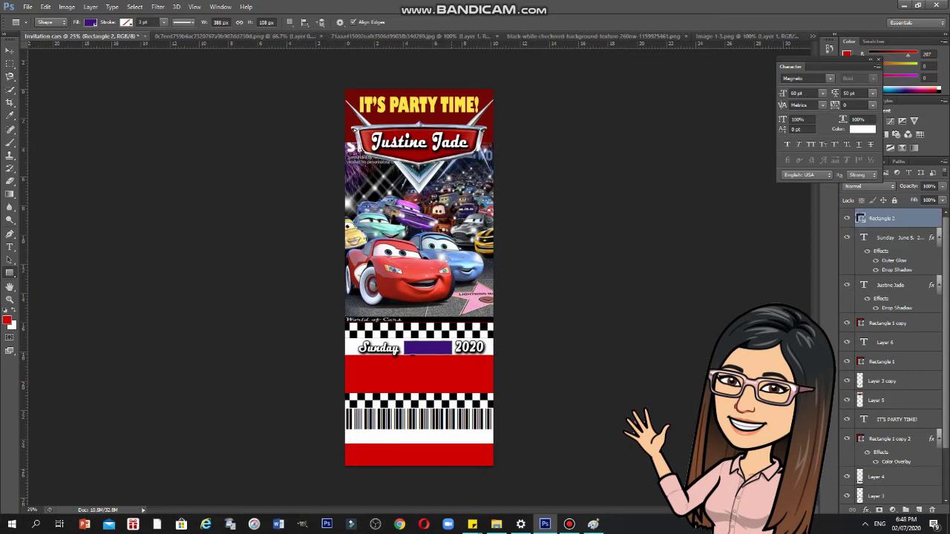
left_click_drag(882, 219, 882, 362)
- Set the rectangle's fill to pure black using the Color Picker
right_click(891, 361)
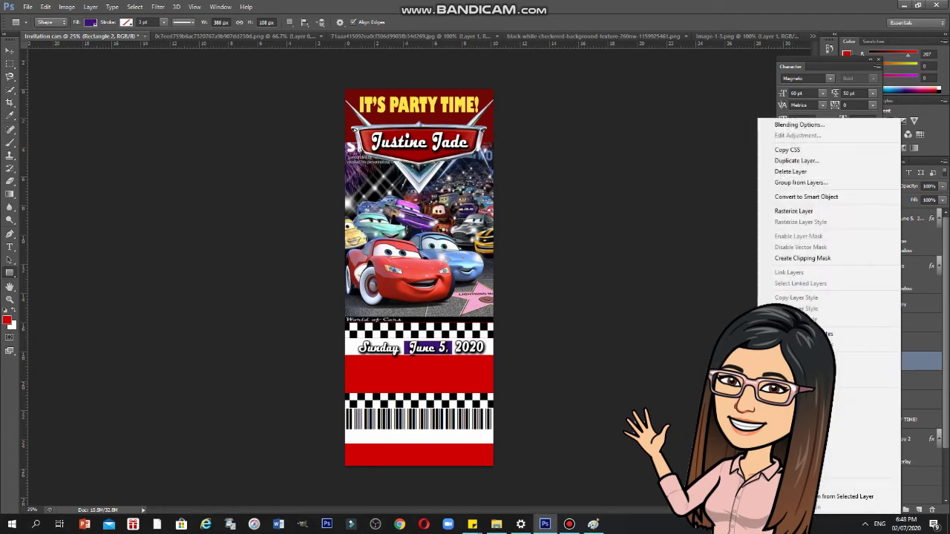
key("Escape")
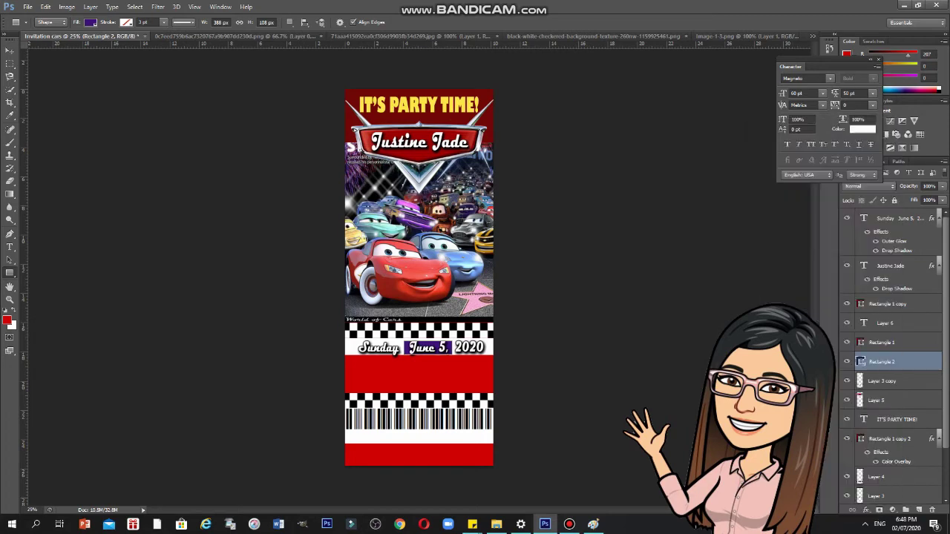
left_click(90, 22)
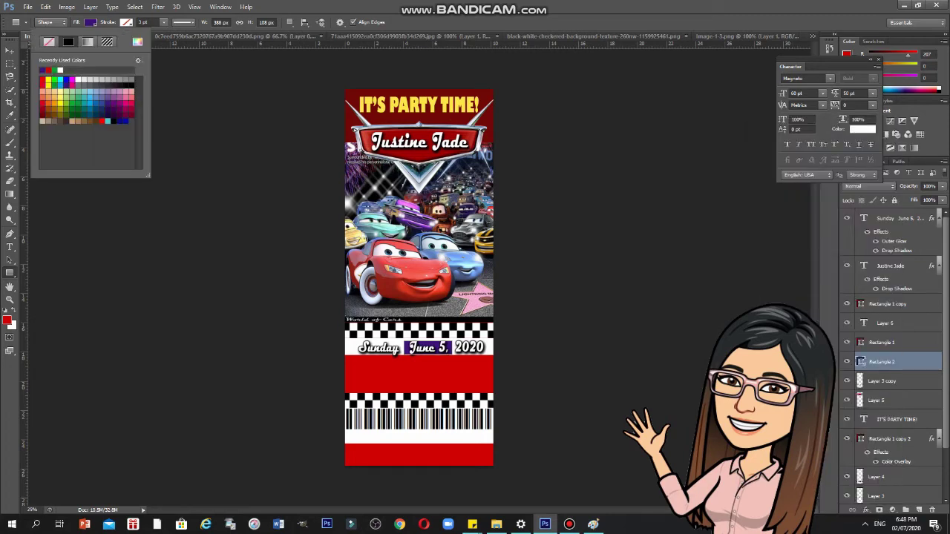
left_click(88, 42)
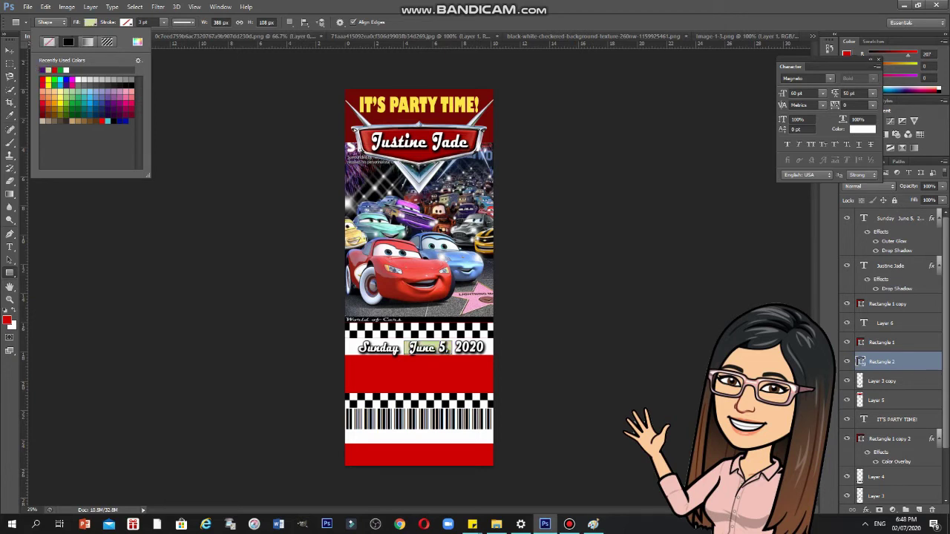
key("ctrl+z")
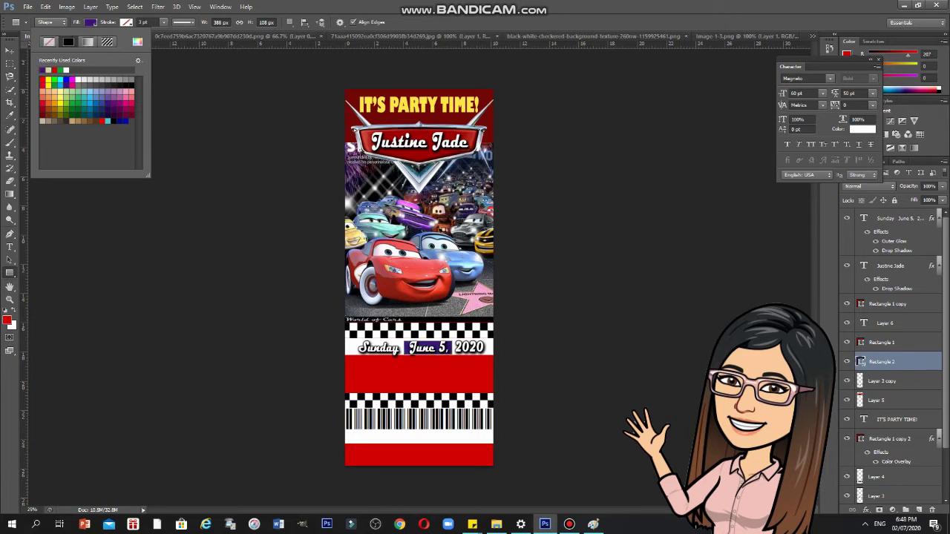
left_click(115, 111)
left_click(137, 42)
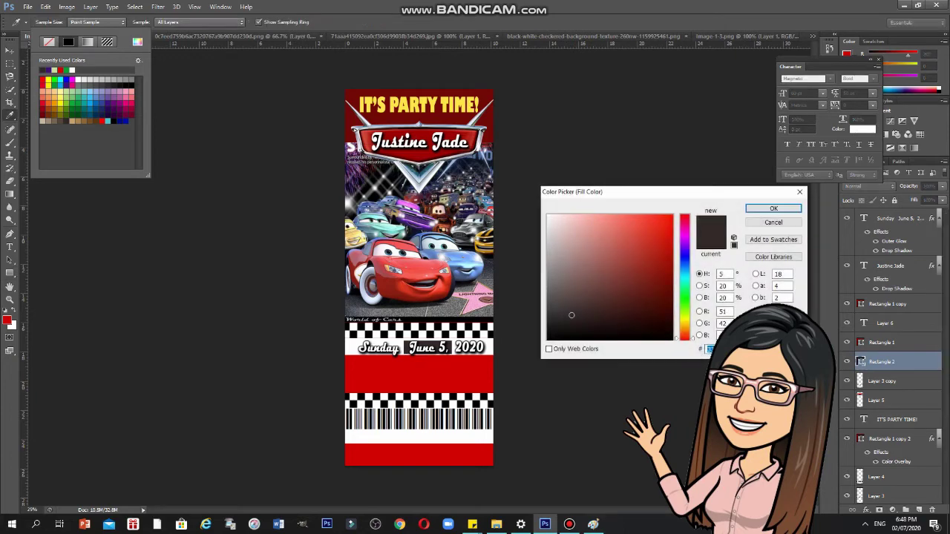
left_click(547, 339)
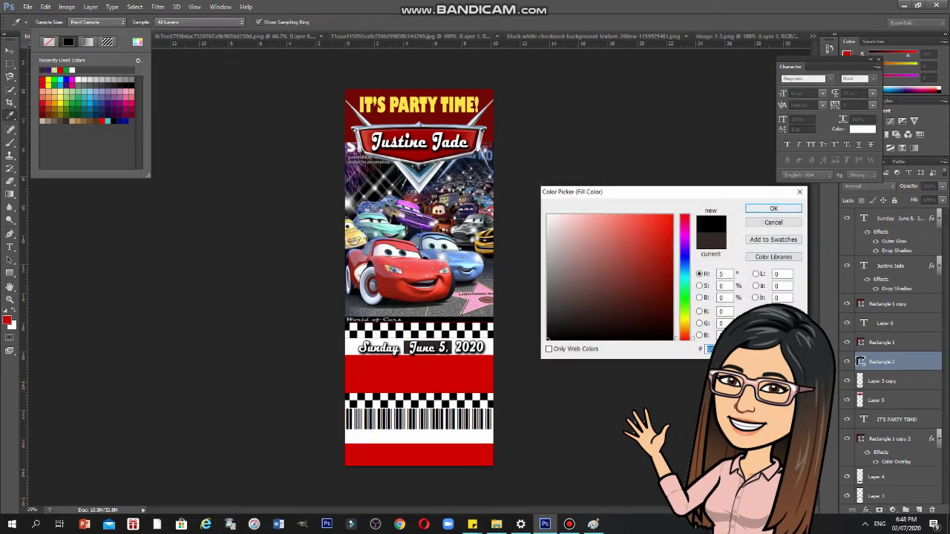
left_click(773, 209)
key("Escape")
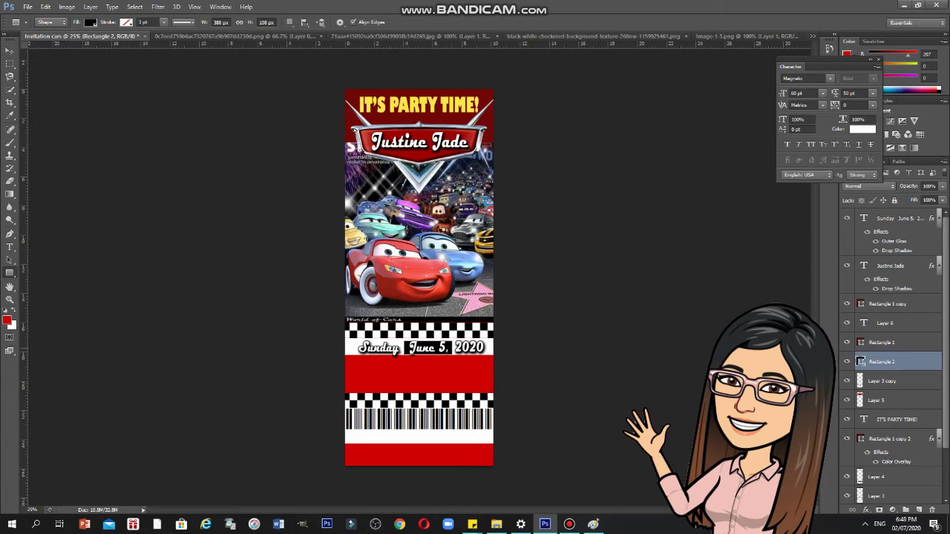
- Try narrowing the box, then undo an accidental extra 388×108 px rectangle
left_click_drag(452, 348, 448, 346)
left_click(448, 347)
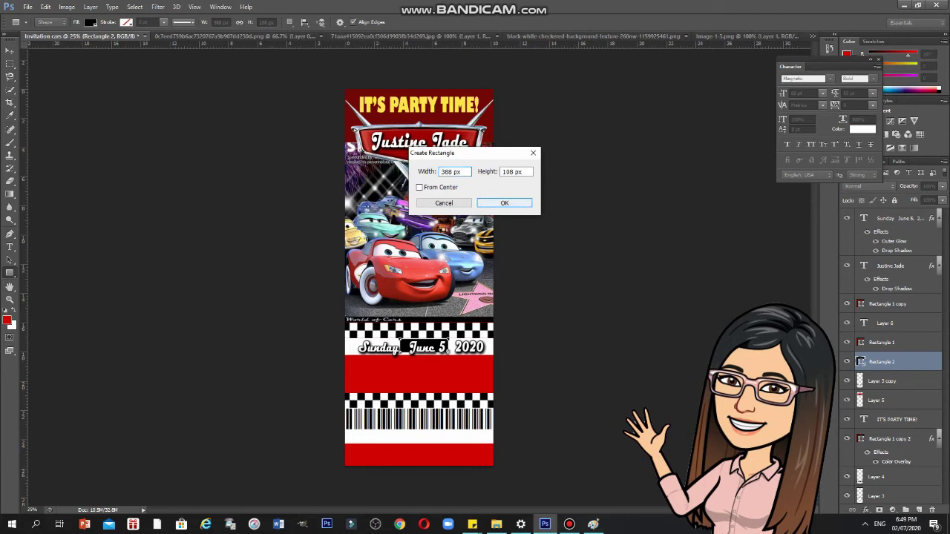
key("Return")
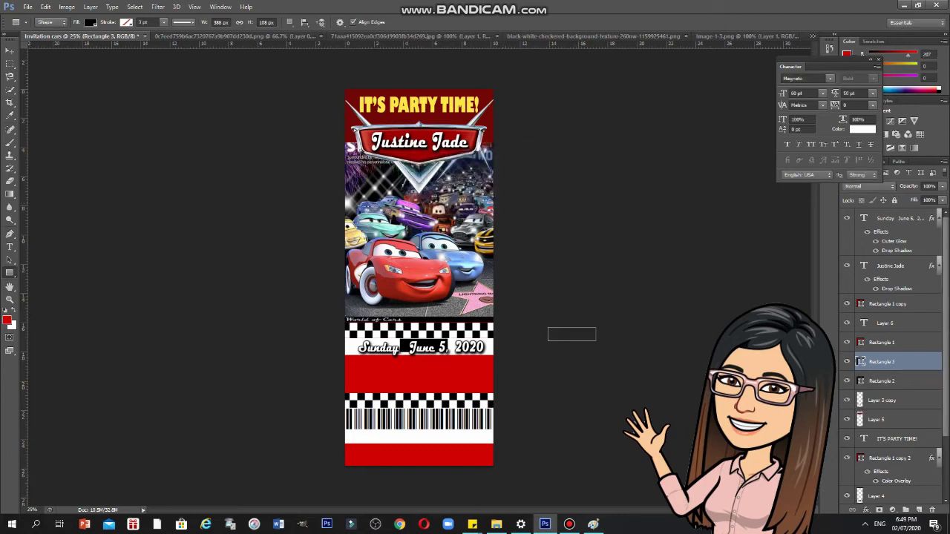
key("ctrl+z")
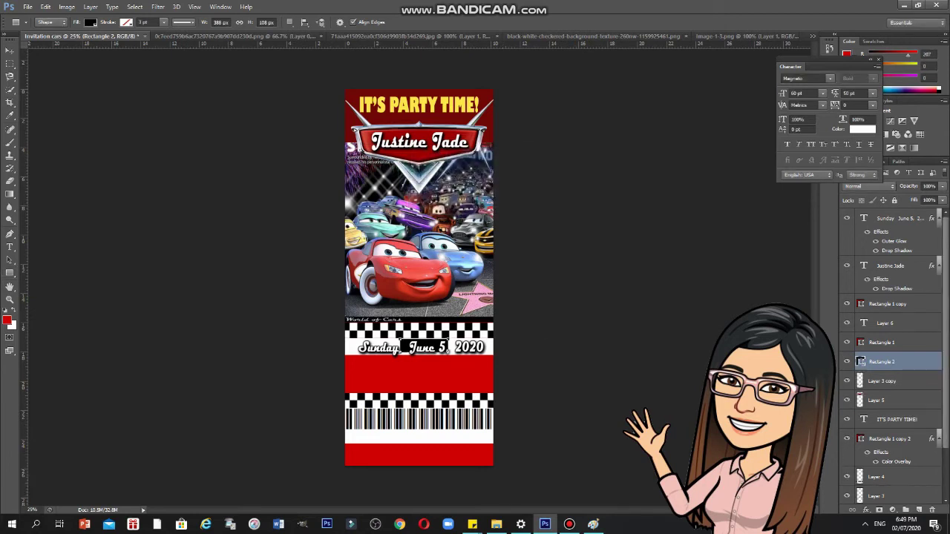
- Free-transform the black box to about 105% width and 126% height behind 'June 5,'
key("ctrl+t")
left_click_drag(448, 355, 453, 355)
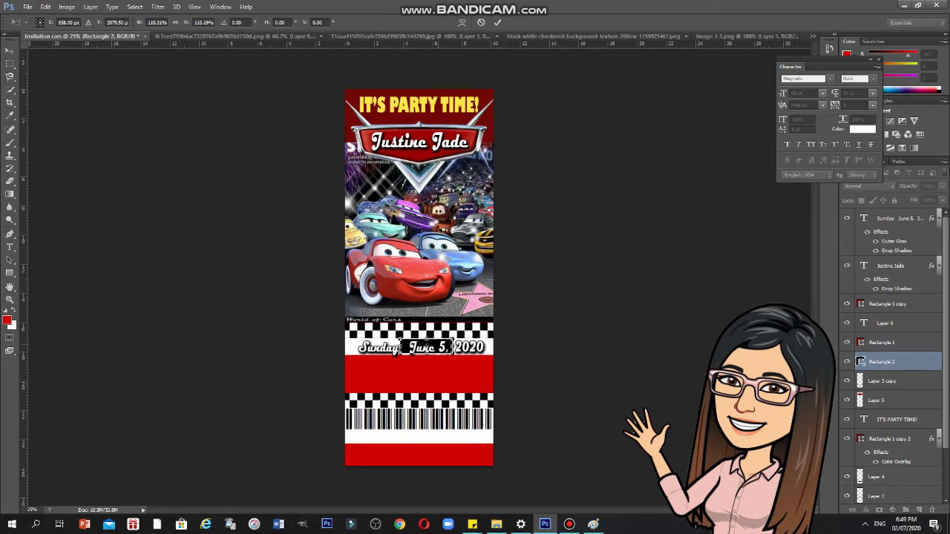
left_click_drag(426, 346, 423, 347)
left_click_drag(399, 348, 401, 348)
key("ctrl+plus")
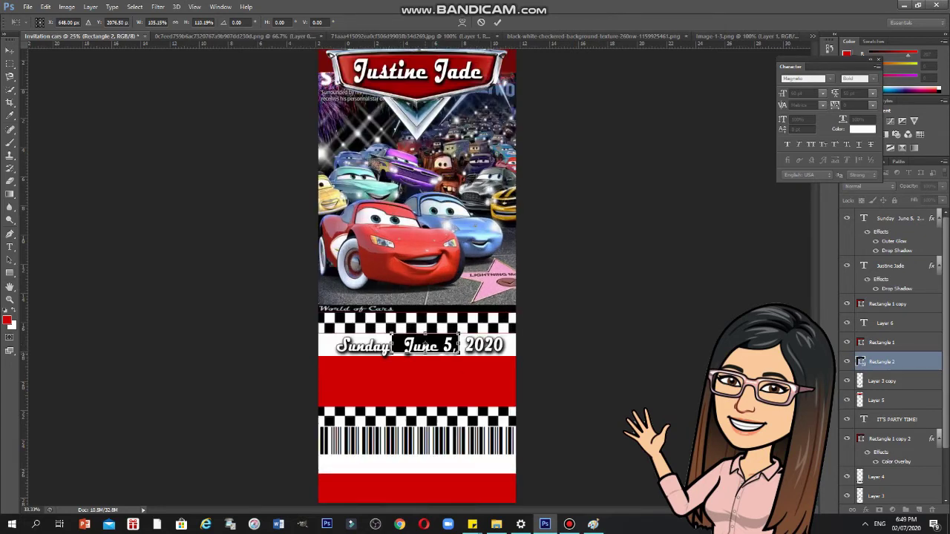
key("ctrl+plus")
left_click_drag(424, 355, 425, 357)
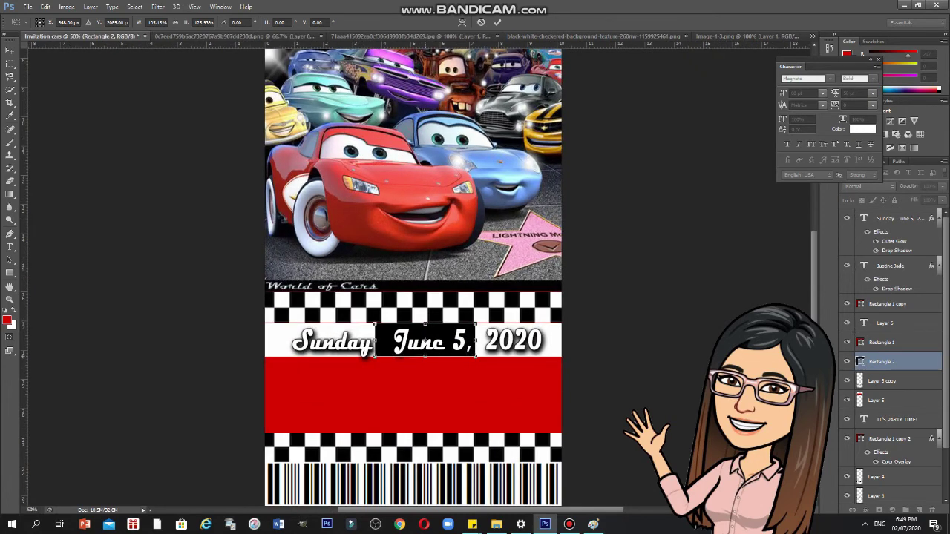
key("ctrl+minus")
key("ctrl+minus")
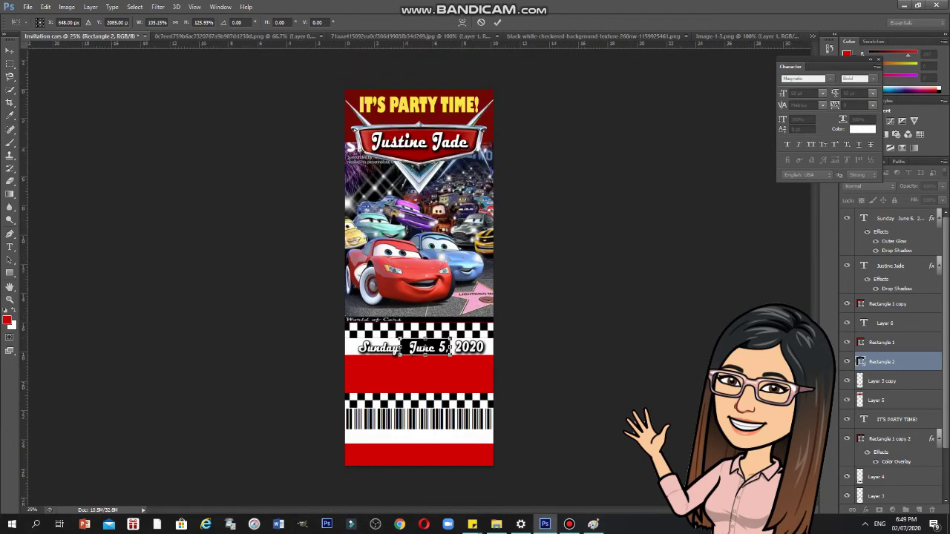
key("Return")
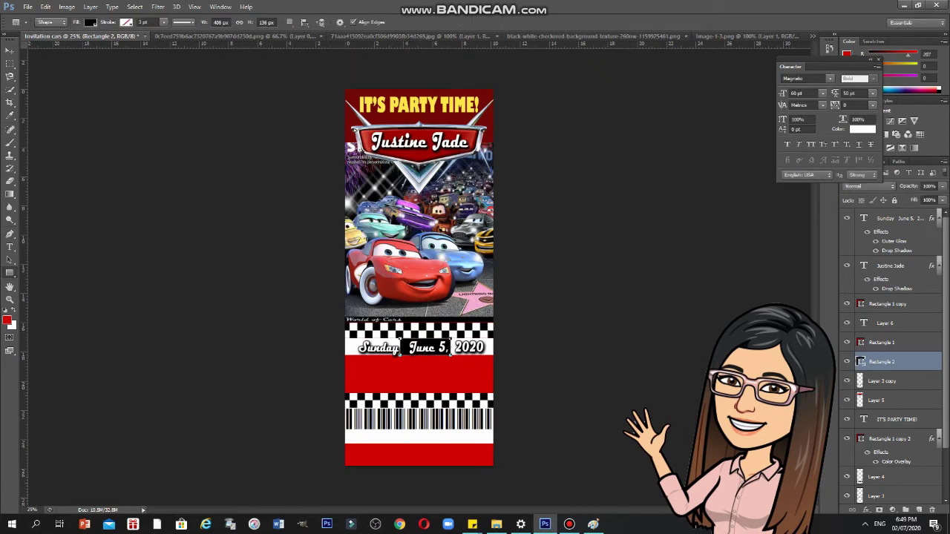
key("alt+bracketleft")
key("alt+bracketleft")
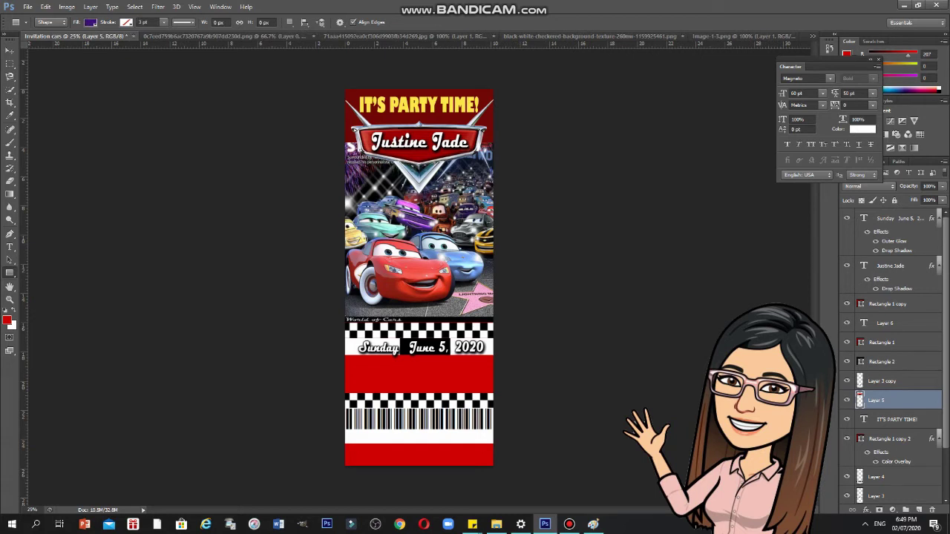
key("alt+bracketright")
key("alt+bracketright")
- Shift the black box a few pixels left with the Move tool
key("v")
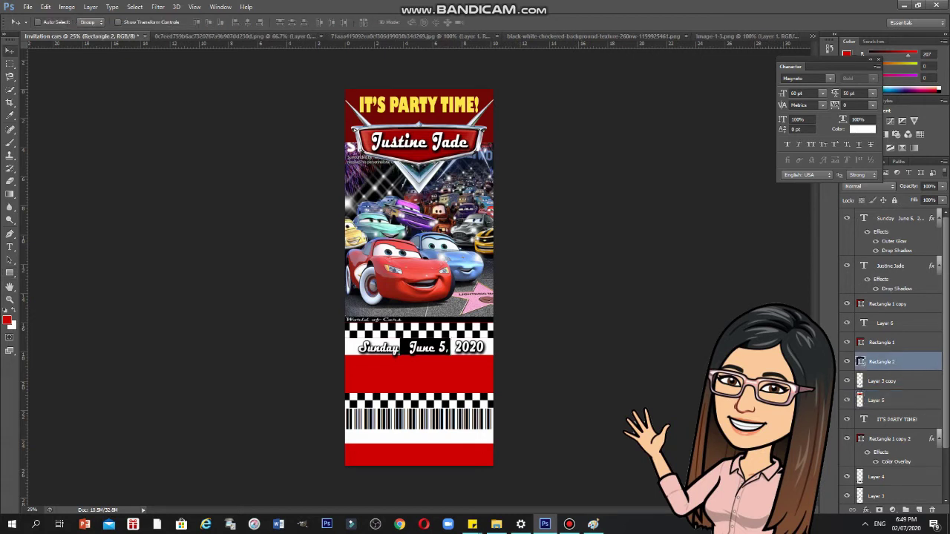
key("shift+Left")
key("shift+Left")
key("shift+Left")
key("shift+Left")
left_click(9, 247)
left_click(436, 348)
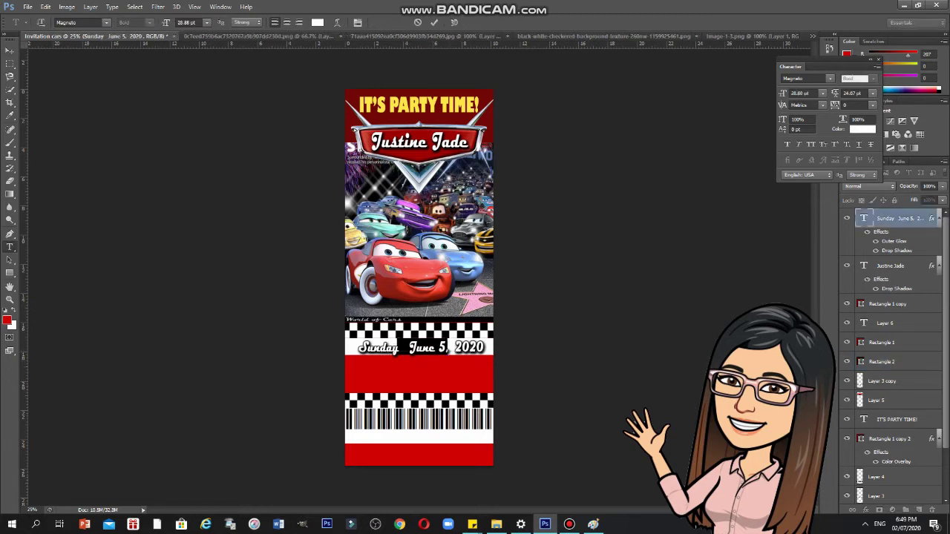
left_click(10, 49)
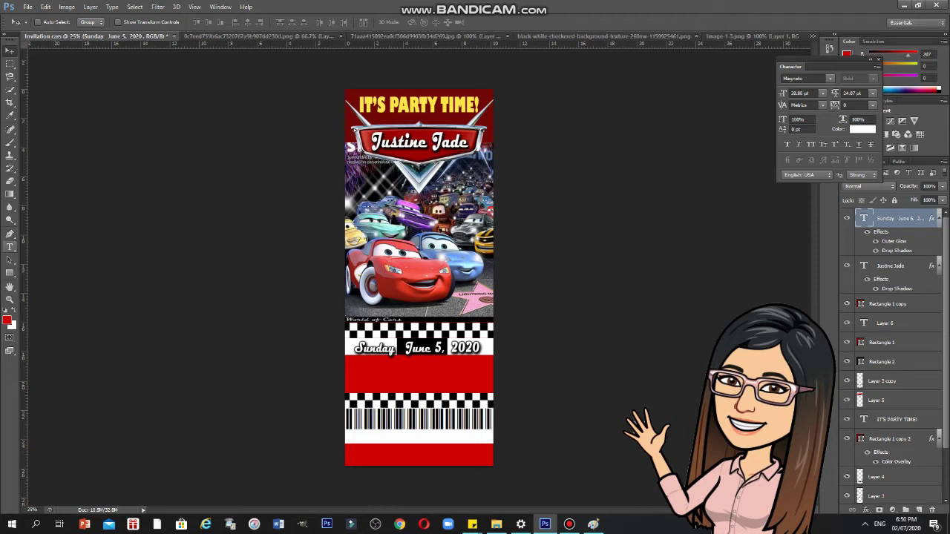
- Set the whole 'Sunday June 5, 2020' line to 60 pt and commit it
left_click(10, 247)
left_click(412, 348)
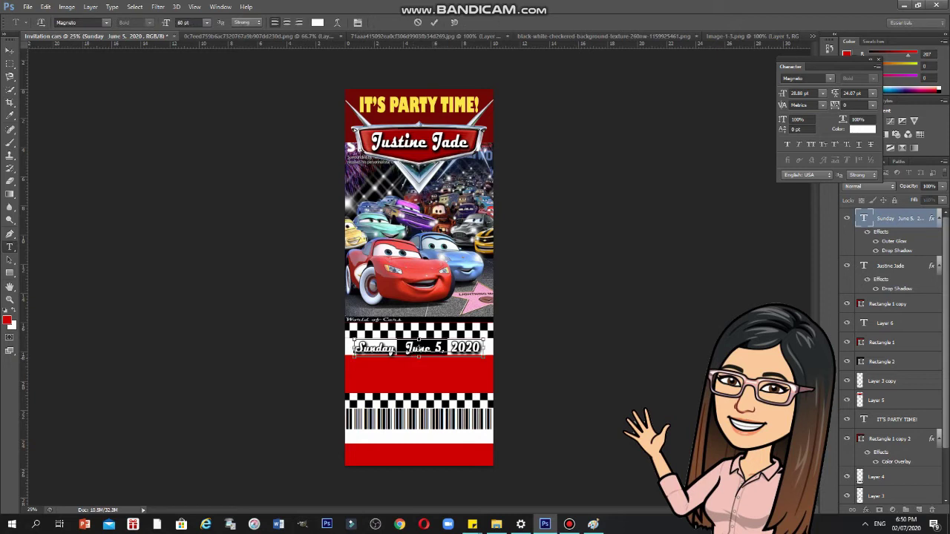
key("ctrl+a")
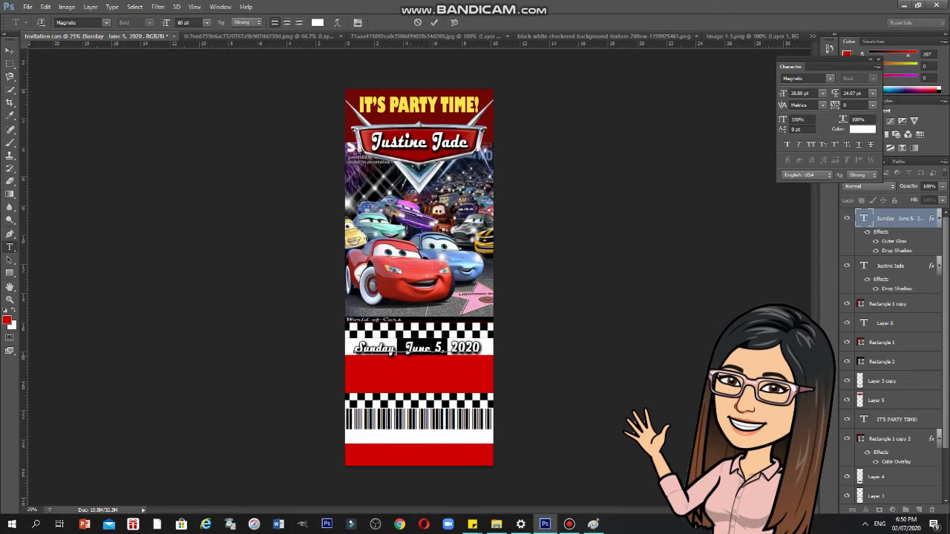
key("Return")
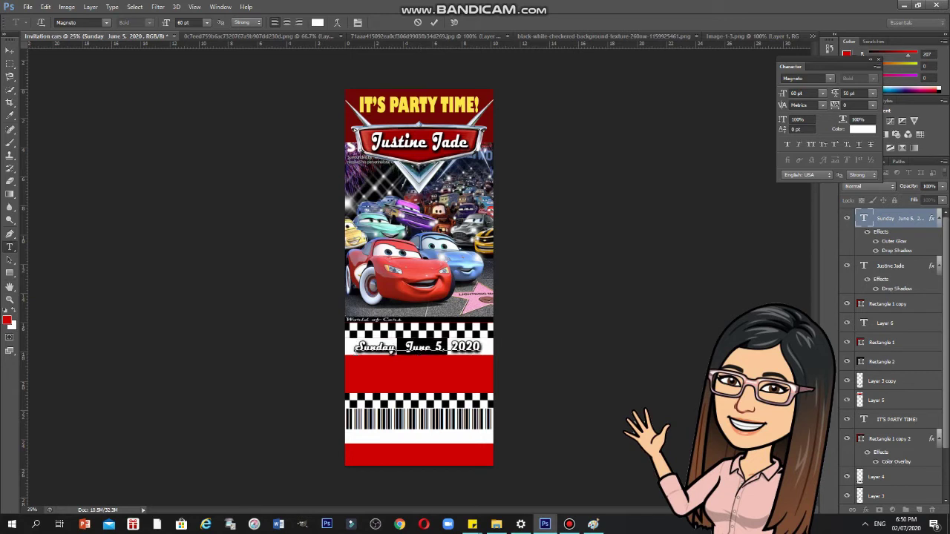
left_click(434, 22)
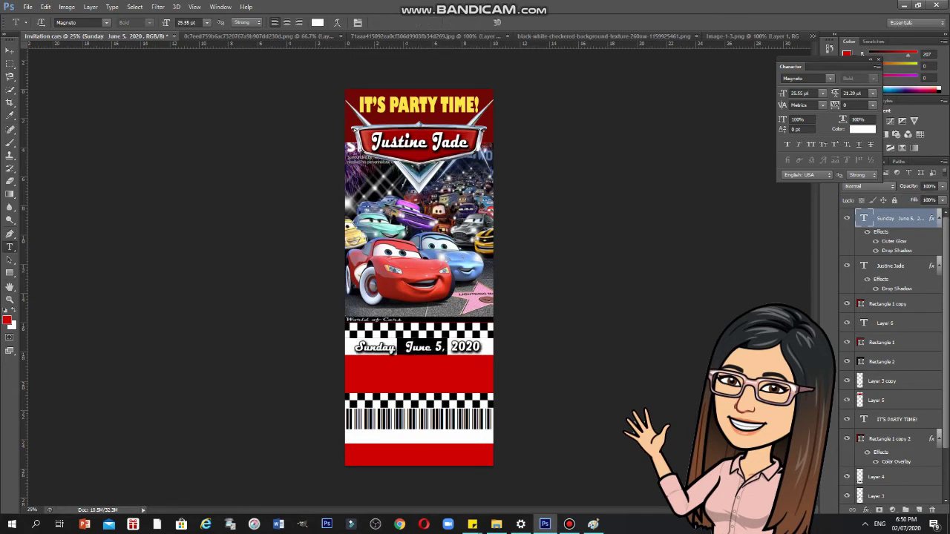
left_click(570, 524)
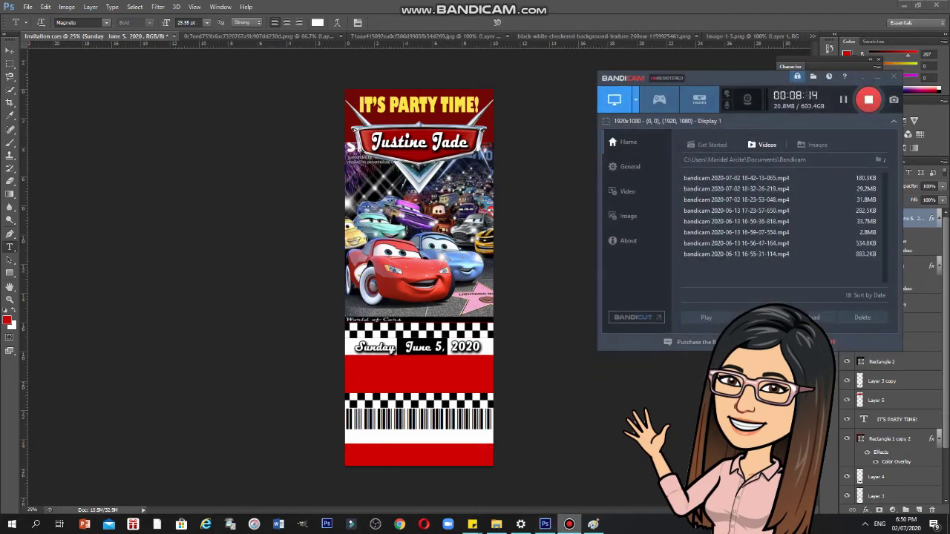
left_click(569, 524)
key("v")
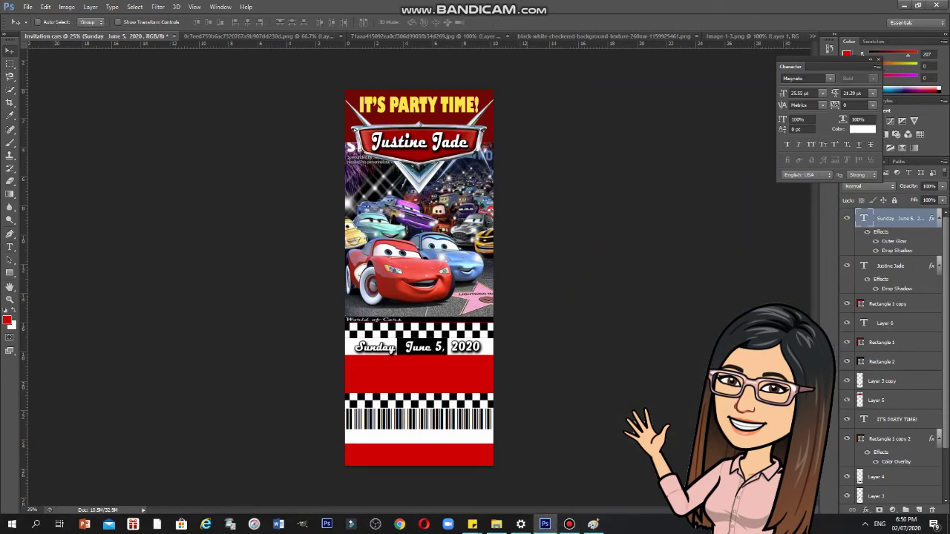
- Recolour the IT'S PARTY TIME! title to a paler yellow (around fef975)
key("t")
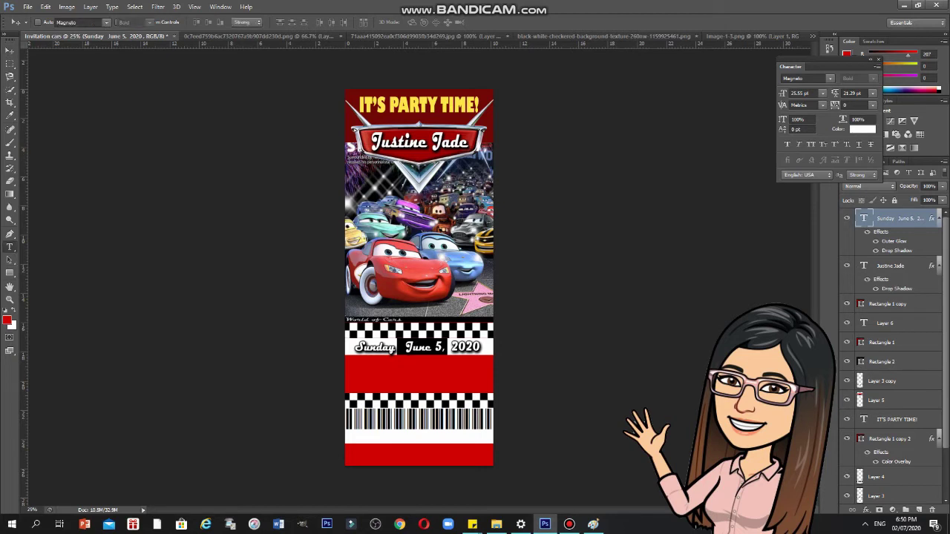
left_click(407, 116)
key("ctrl+a")
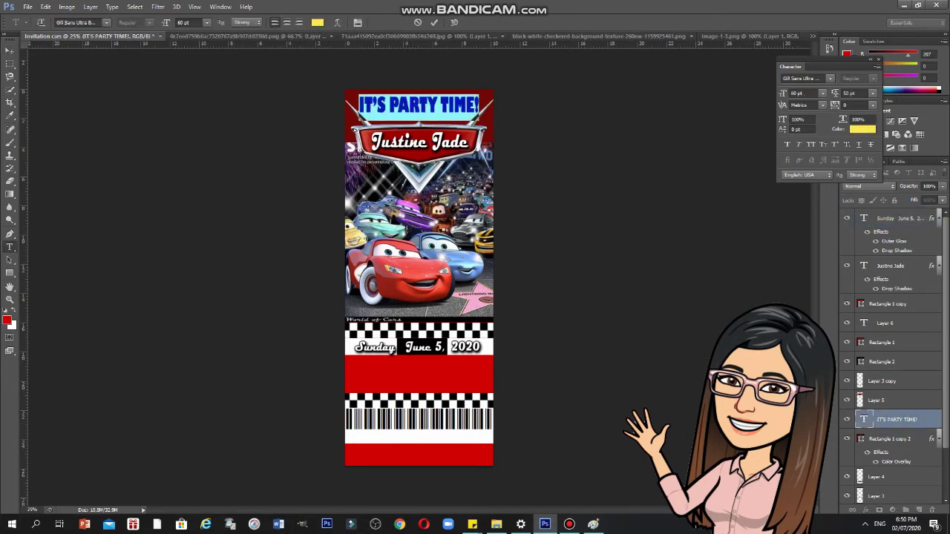
left_click(317, 22)
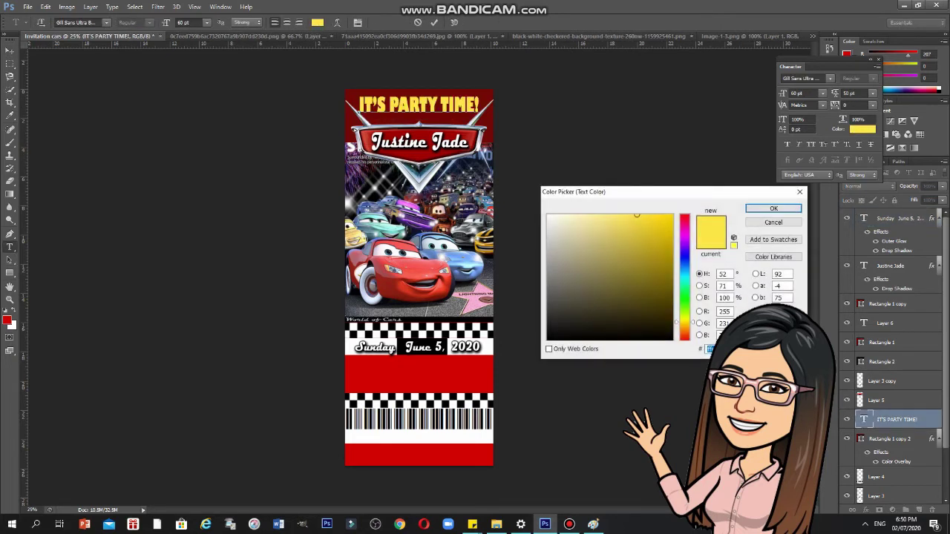
left_click_drag(637, 215, 614, 215)
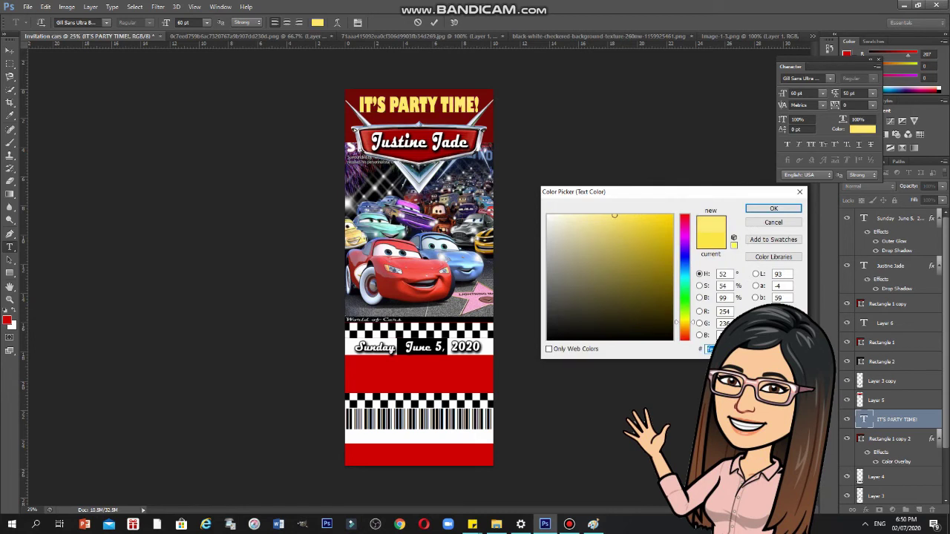
type("fef975")
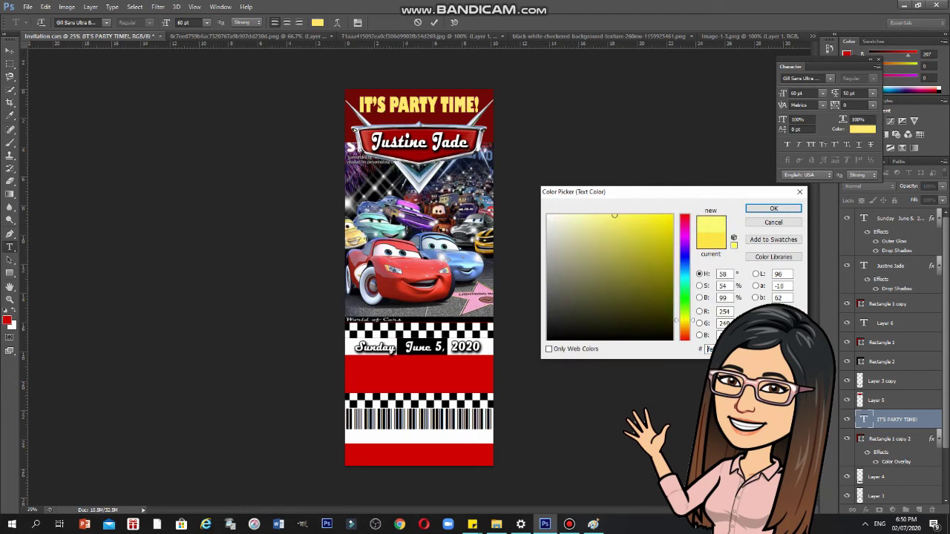
type("fcfe75")
left_click_drag(614, 215, 597, 215)
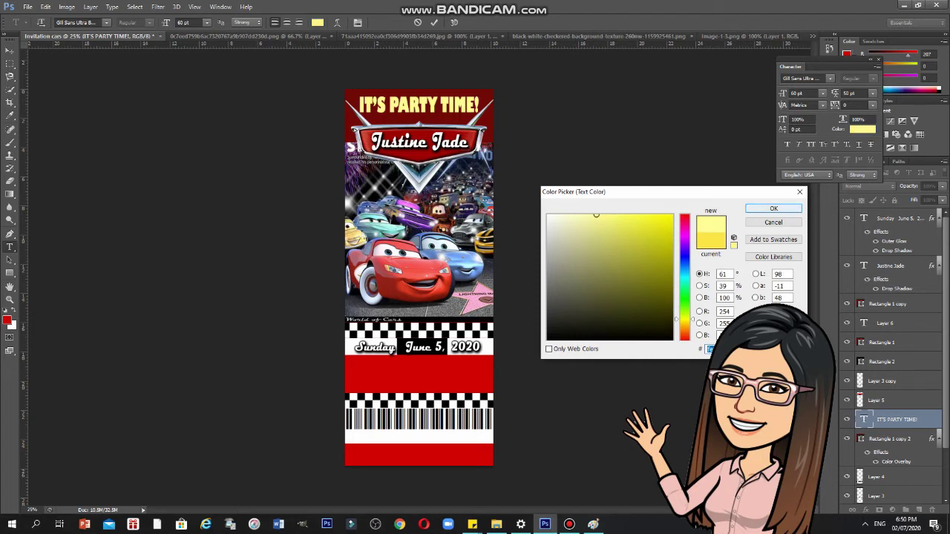
left_click(774, 208)
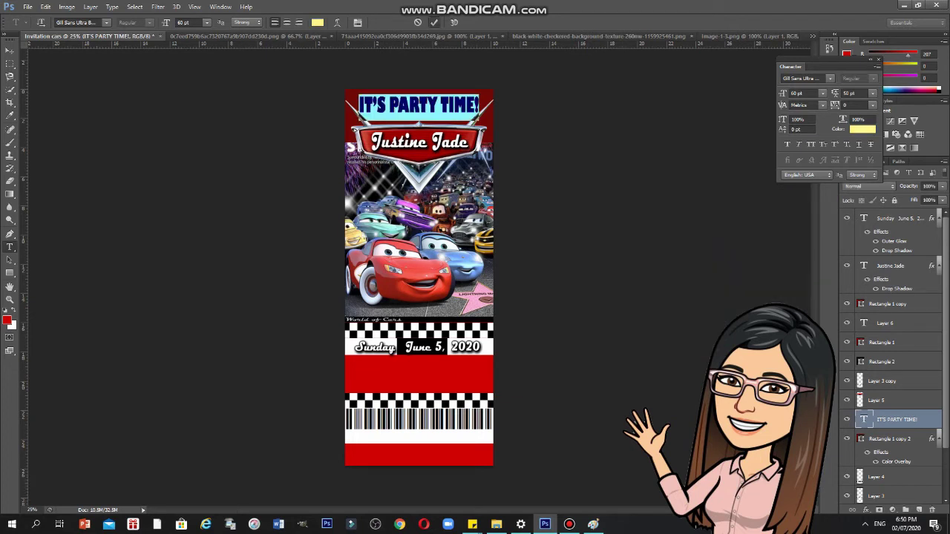
left_click(435, 22)
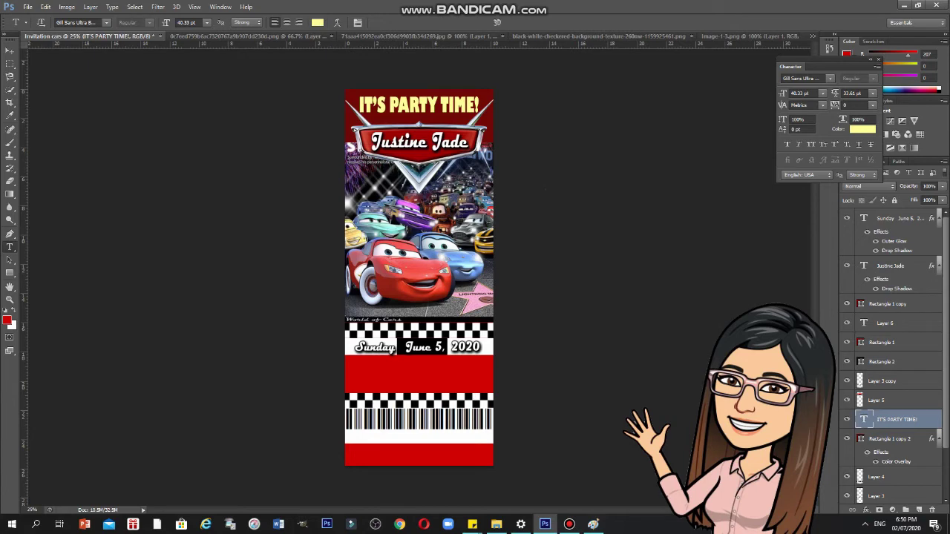
- Duplicate the IT'S PARTY TIME! title layer
right_click(897, 419)
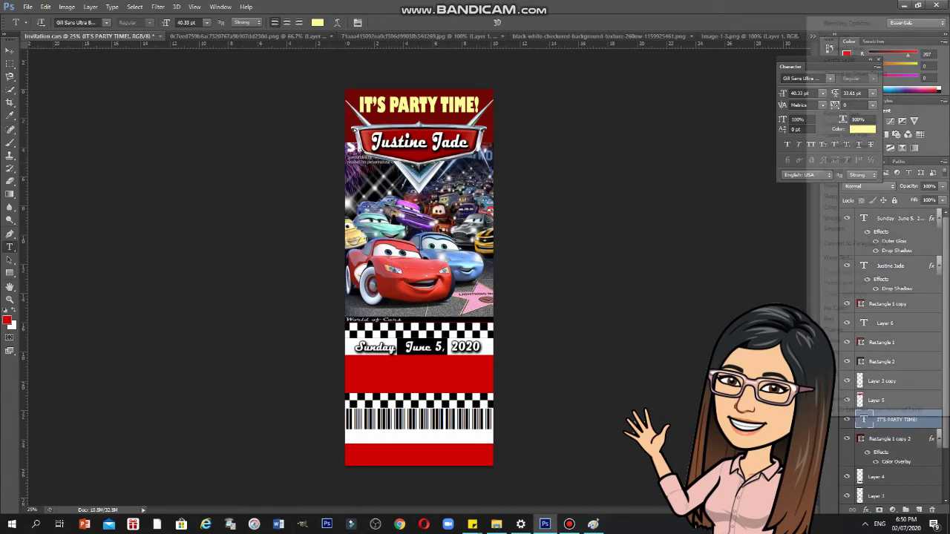
left_click(847, 48)
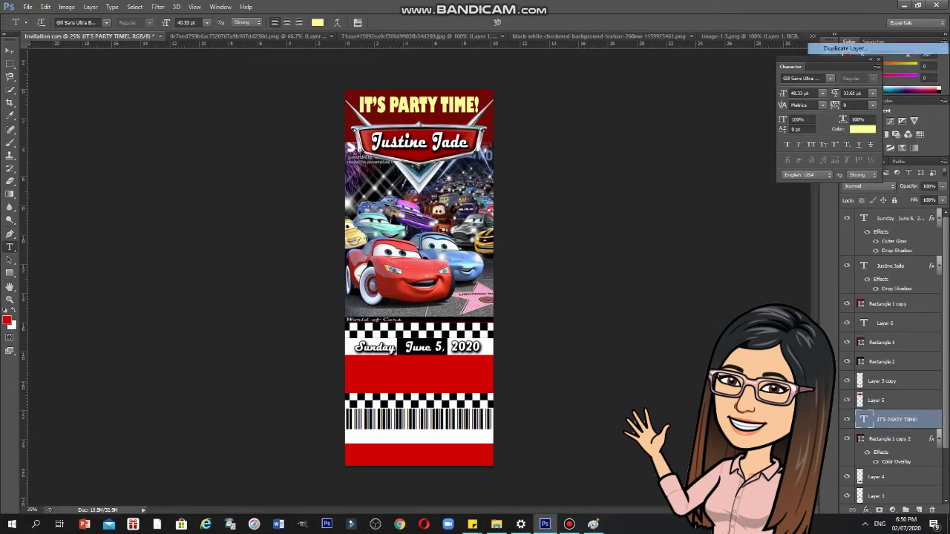
left_click(559, 162)
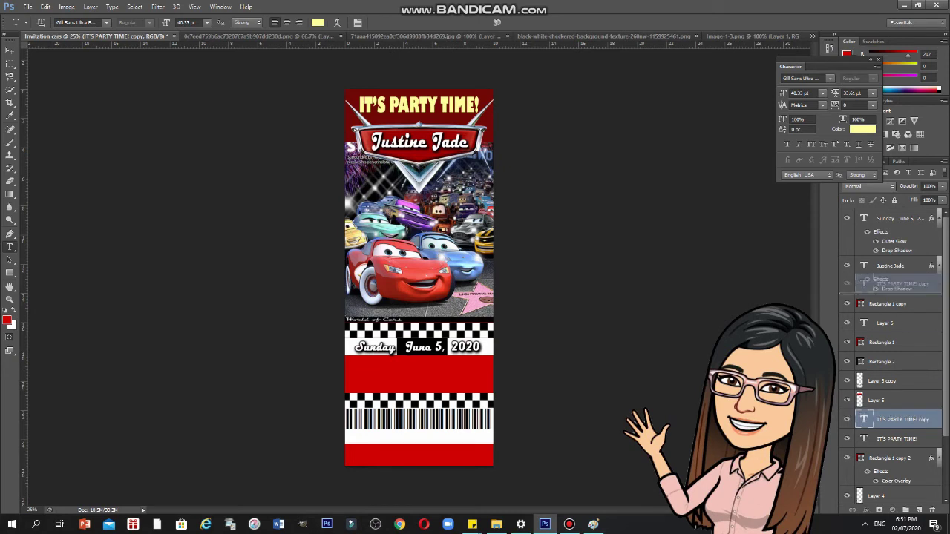
- Move the title copy to the top and retype it as a smaller '3:30PM - 6:00PM'
left_click_drag(902, 419, 902, 211)
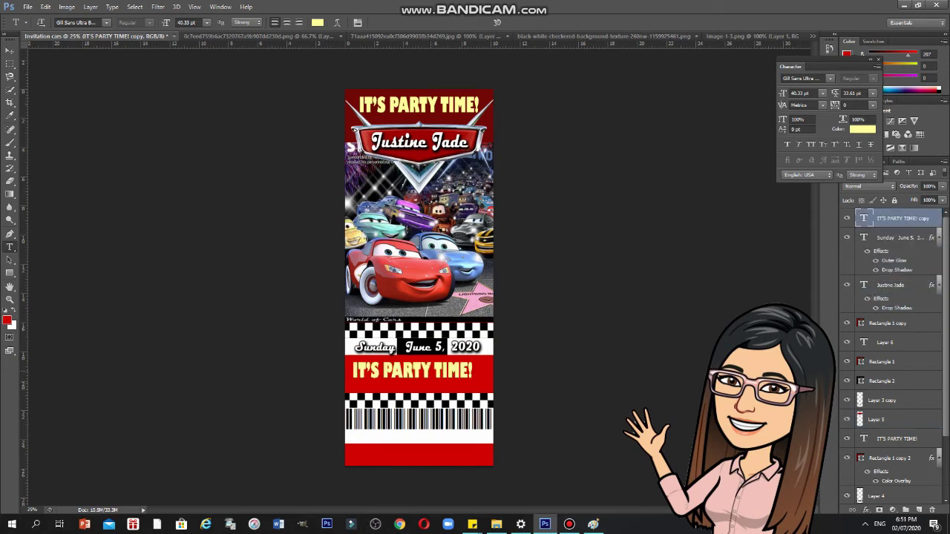
left_click_drag(472, 371, 352, 371)
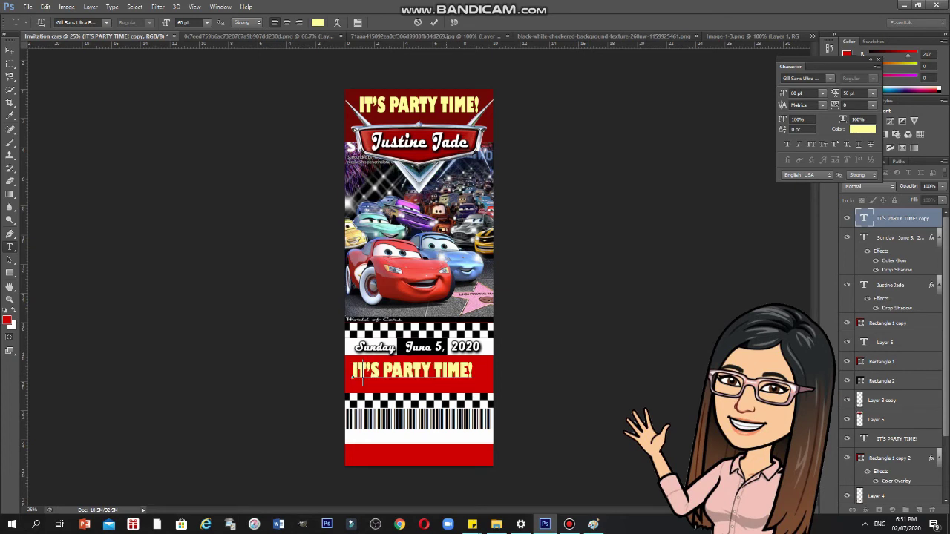
type("3:")
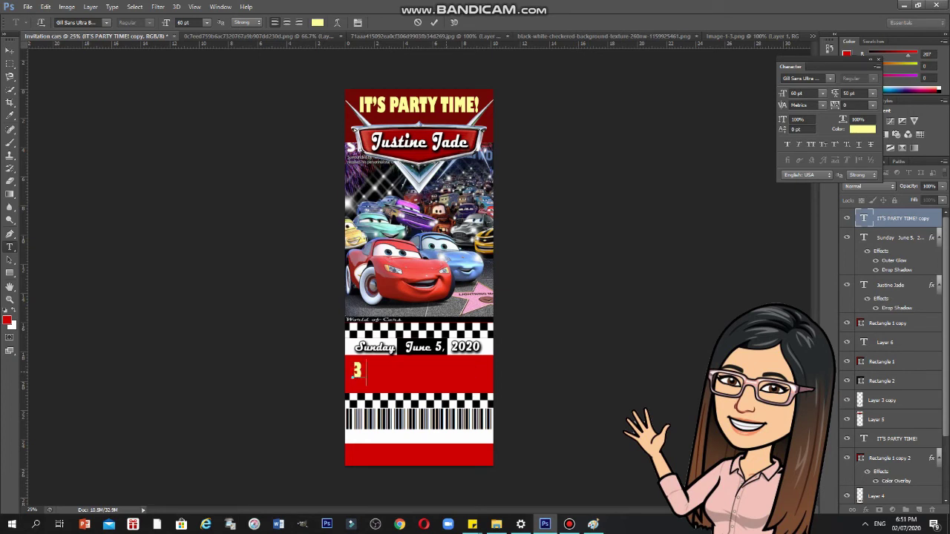
type("300")
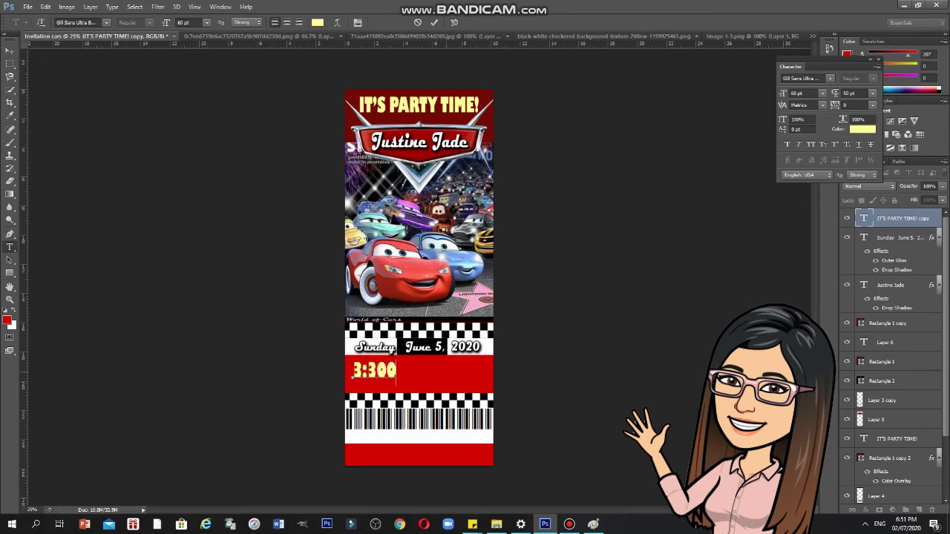
key("BackSpace")
type("p")
key("BackSpace")
type("PM")
key("ctrl+a")
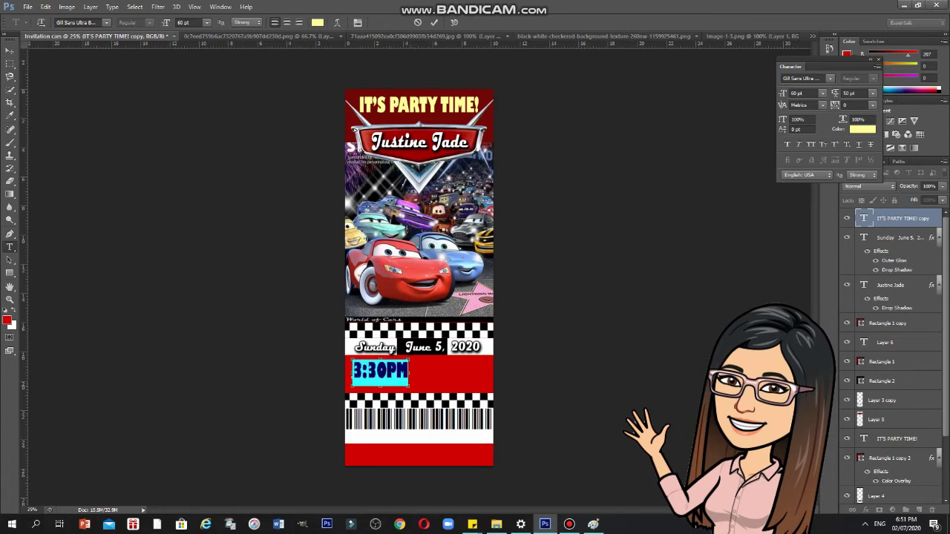
left_click_drag(408, 386, 401, 377)
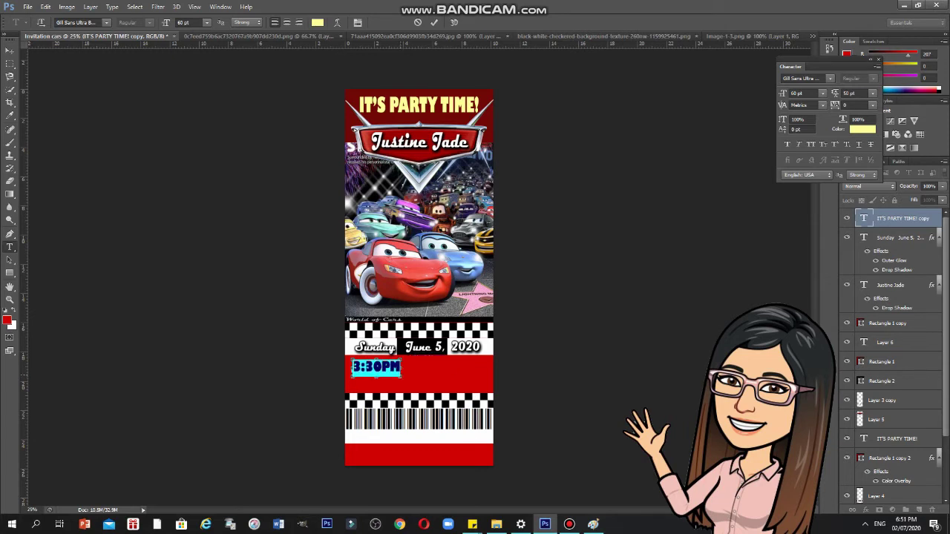
key("Right")
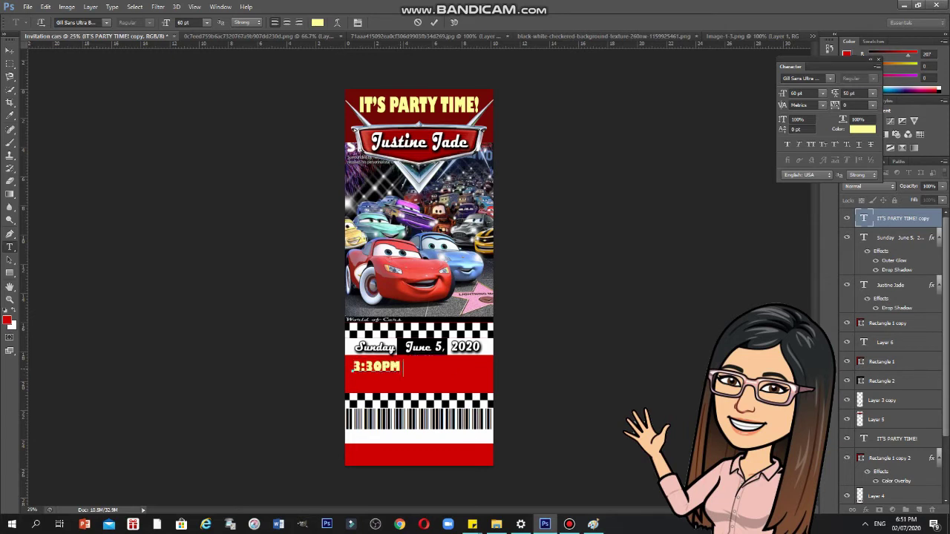
type("- 6")
type(":")
type("00")
type("PM")
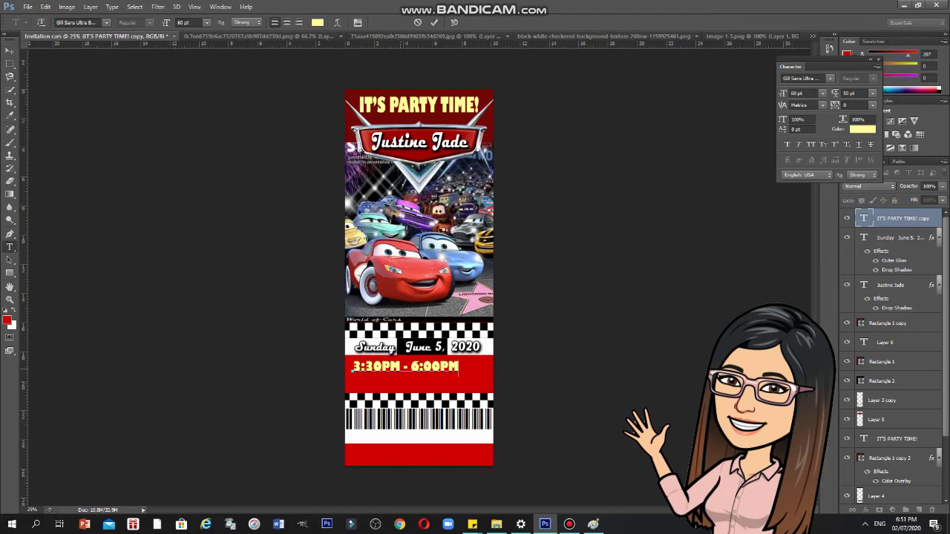
- Narrow the time line and position it on the red band just under the date
key("ctrl+Return")
left_click_drag(352, 366, 364, 367)
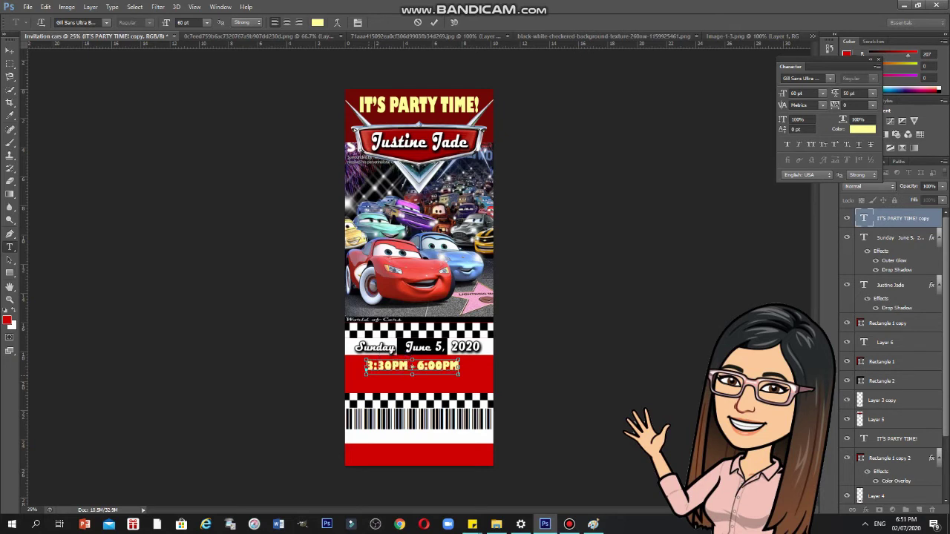
key("Return")
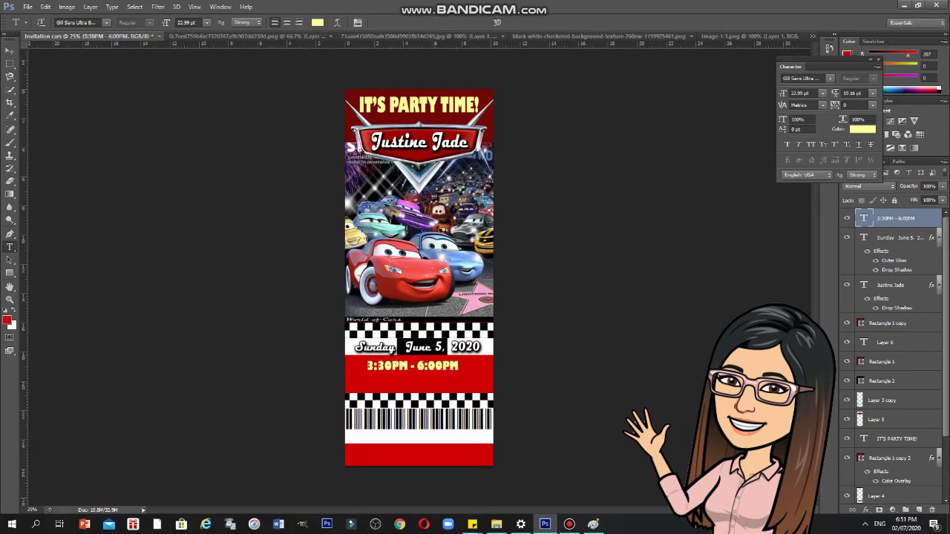
left_click_drag(444, 345, 451, 341)
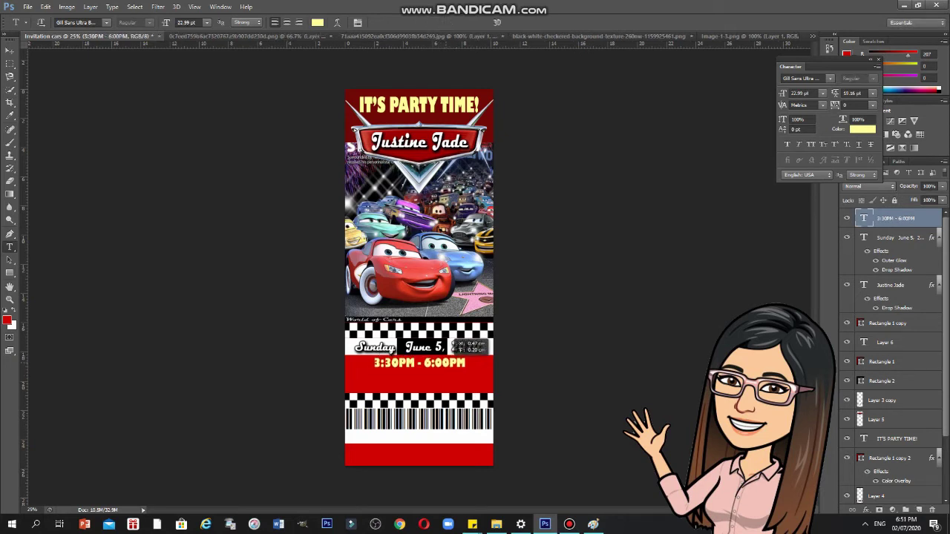
left_click_drag(458, 344, 455, 343)
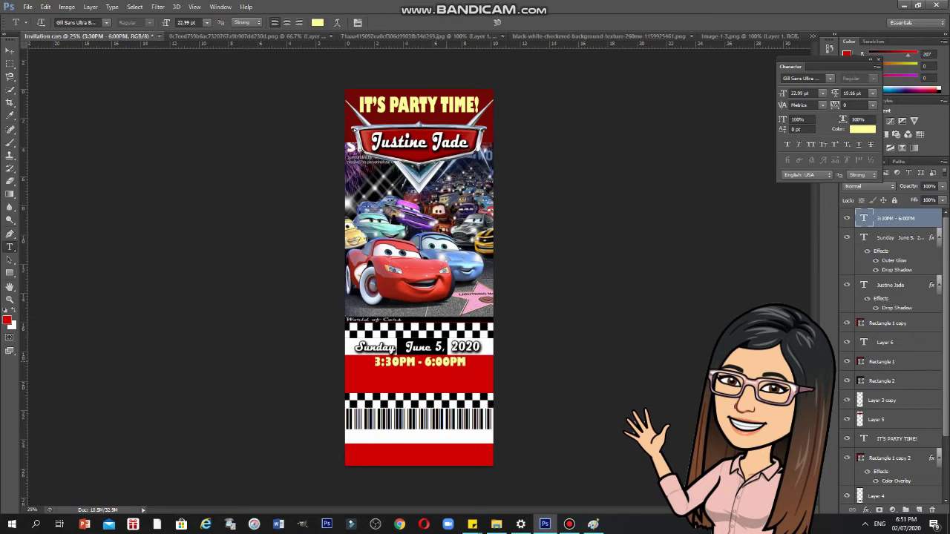
left_click(467, 364)
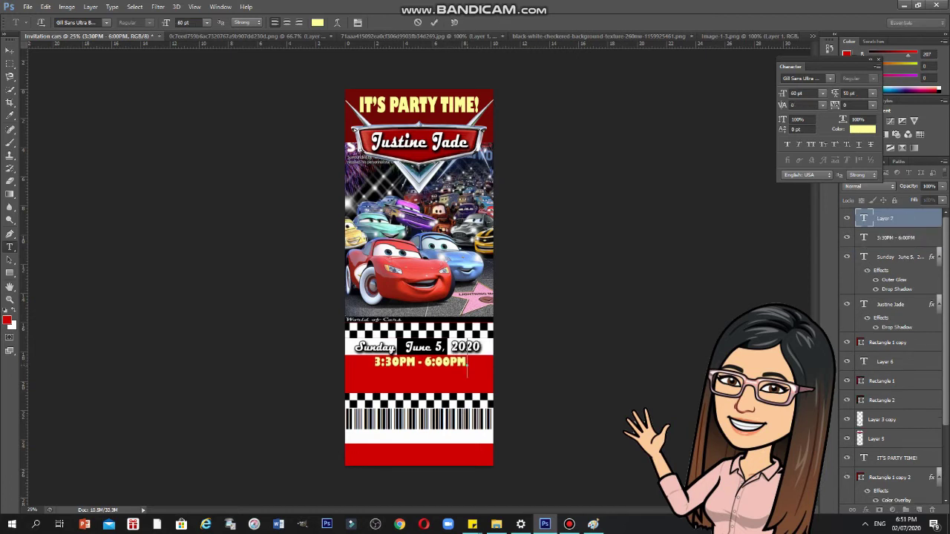
left_click(418, 22)
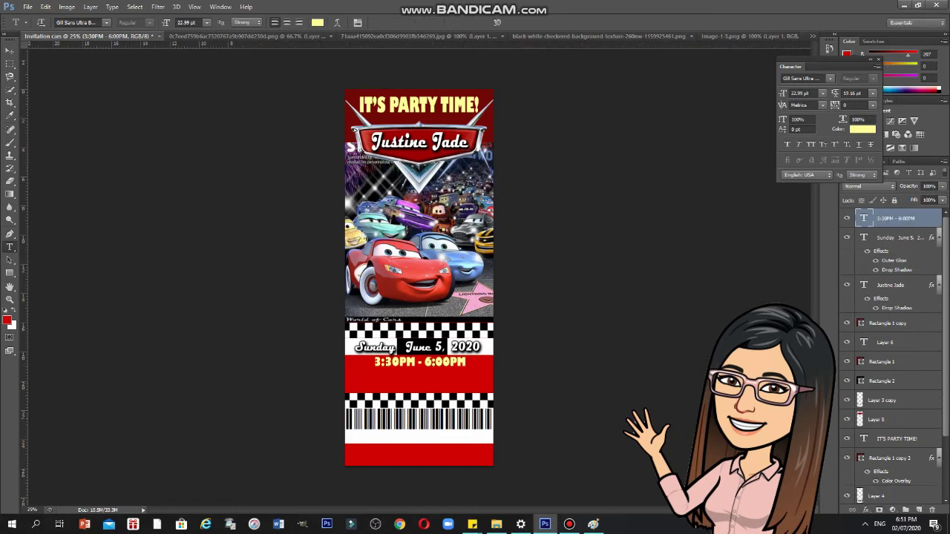
left_click(373, 363)
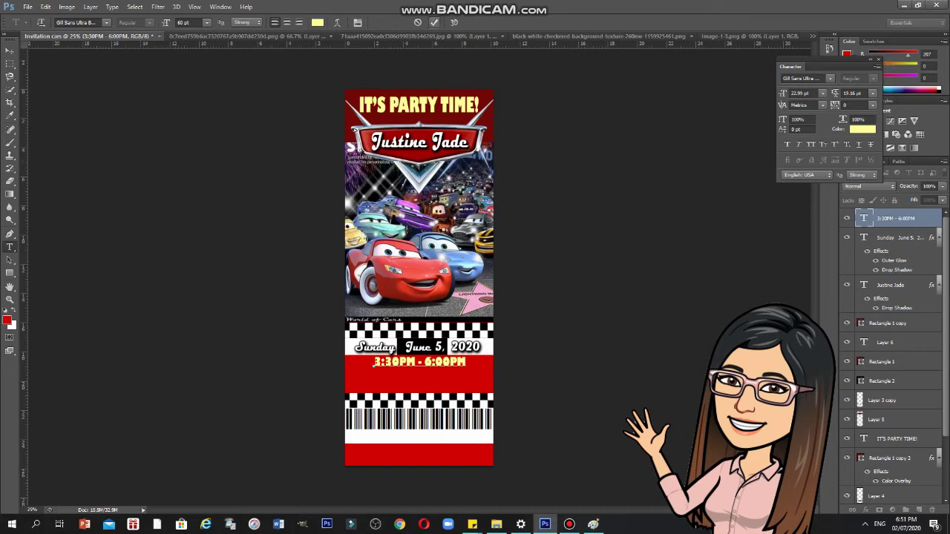
- Shrink the 3:30PM - 6:00PM time text to about 94%
left_click(435, 22)
mouse_move(594, 524)
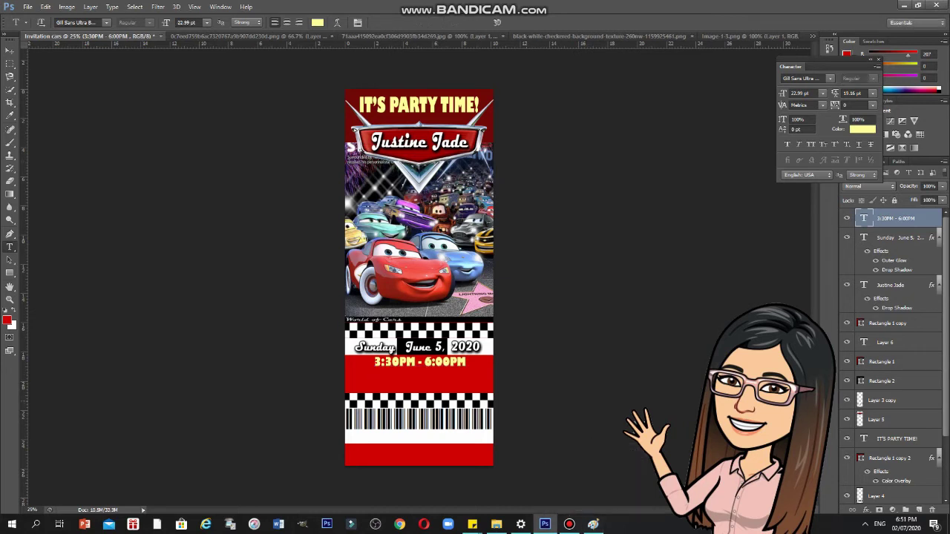
key("ctrl+minus")
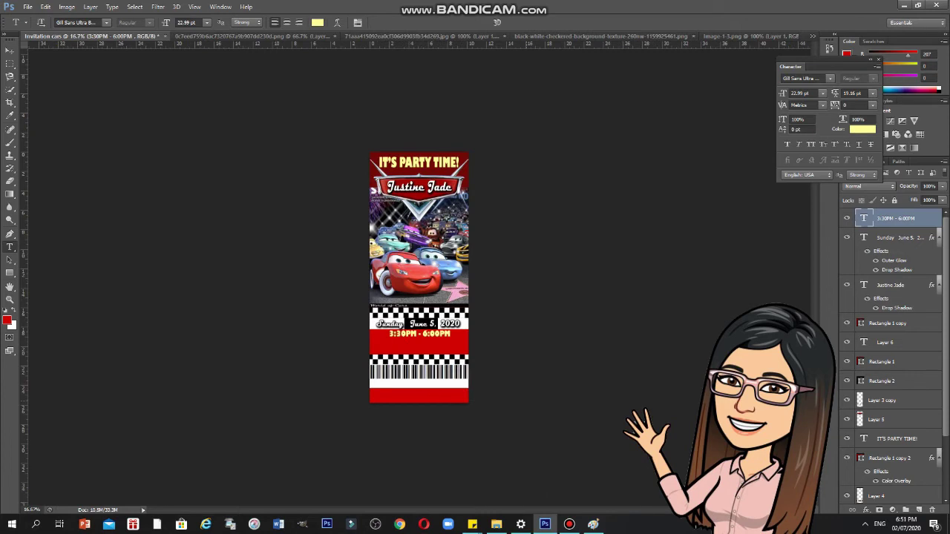
key("ctrl+t")
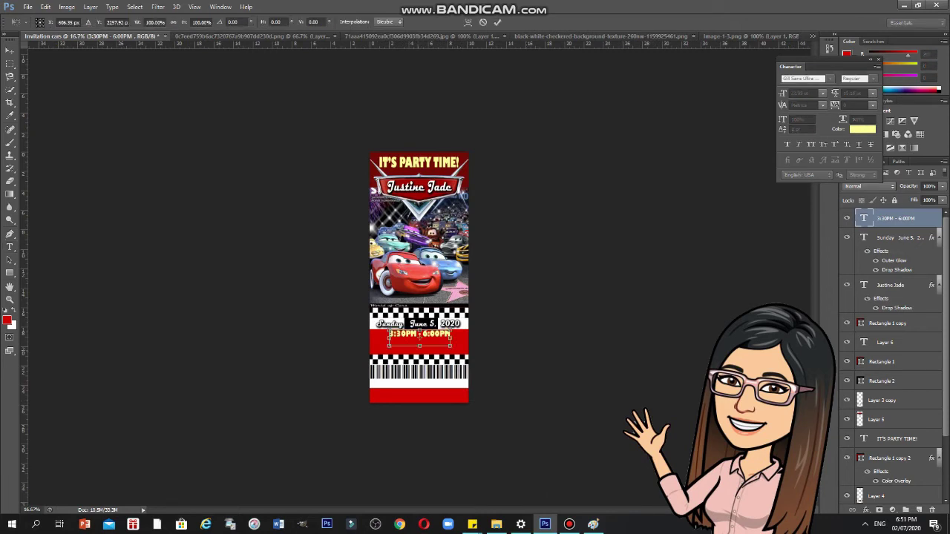
left_click_drag(450, 346, 420, 338)
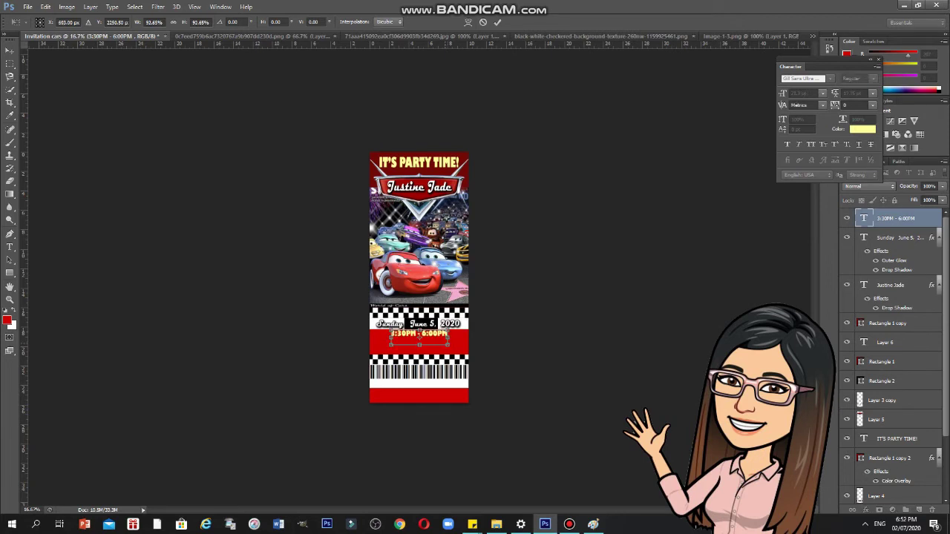
left_click(497, 22)
- Duplicate the time text layer and move the copy just below the original
right_click(893, 219)
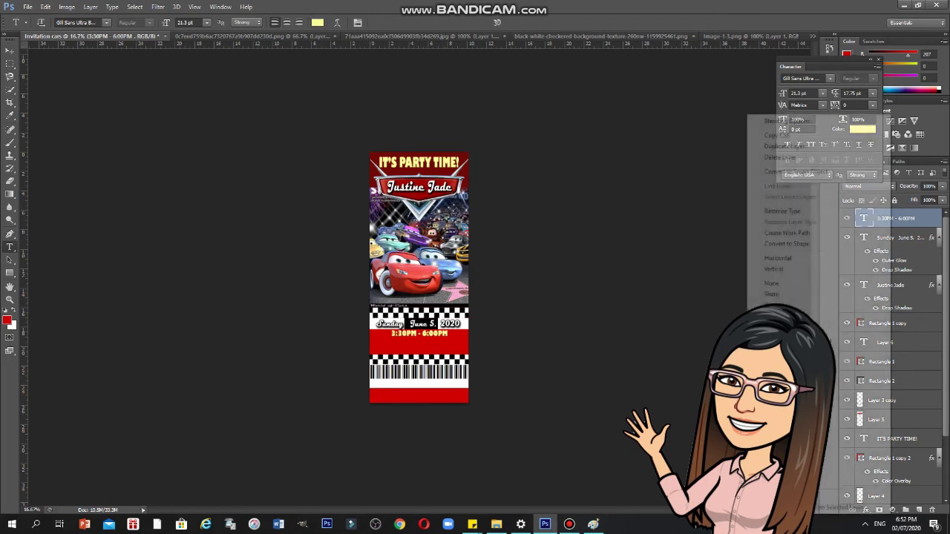
left_click(817, 146)
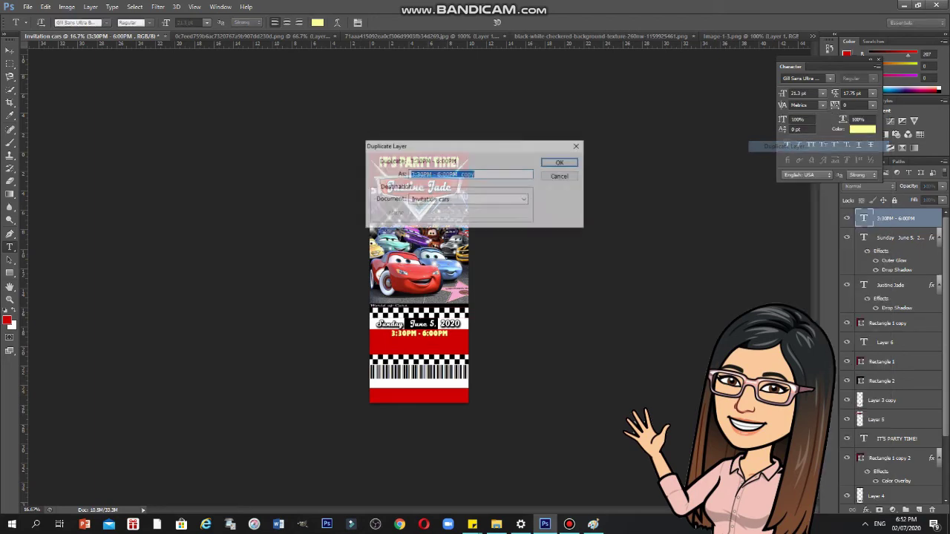
key("Return")
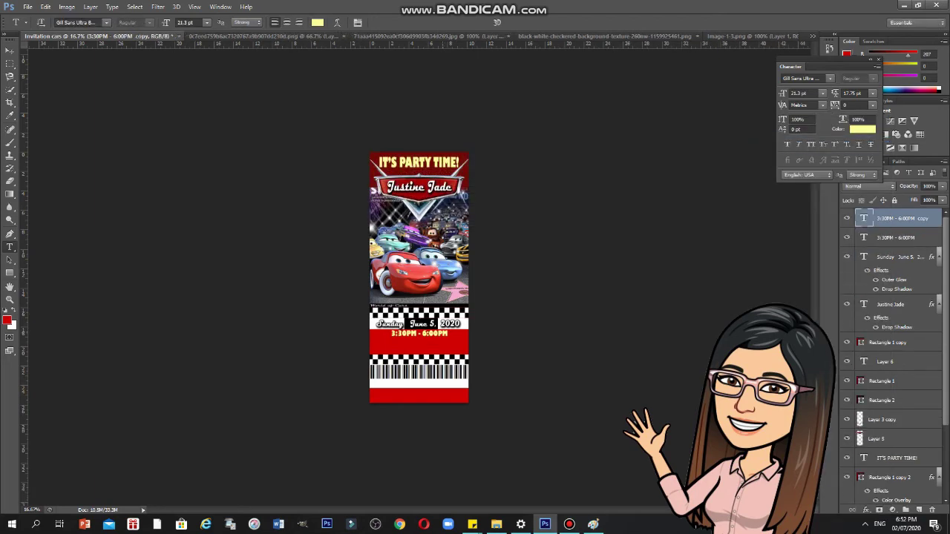
left_click_drag(455, 318, 455, 325)
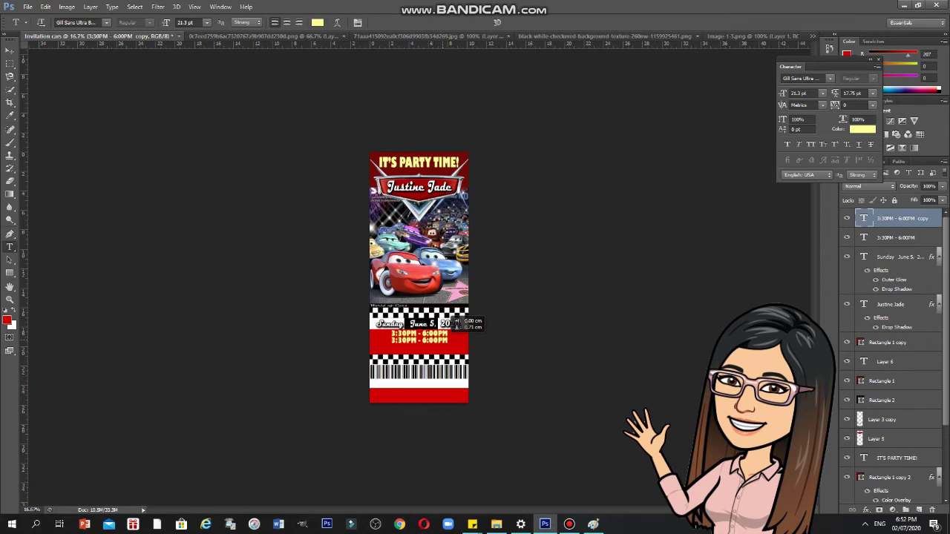
left_click_drag(449, 339, 391, 339)
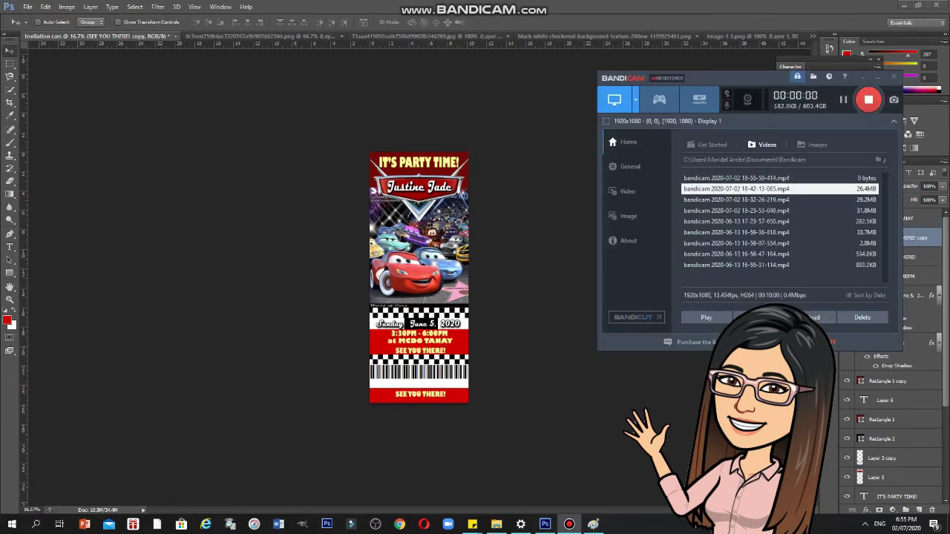
- Replace the bottom SEE YOU THERE! text with RESERVED ONE SEAT
key("F12")
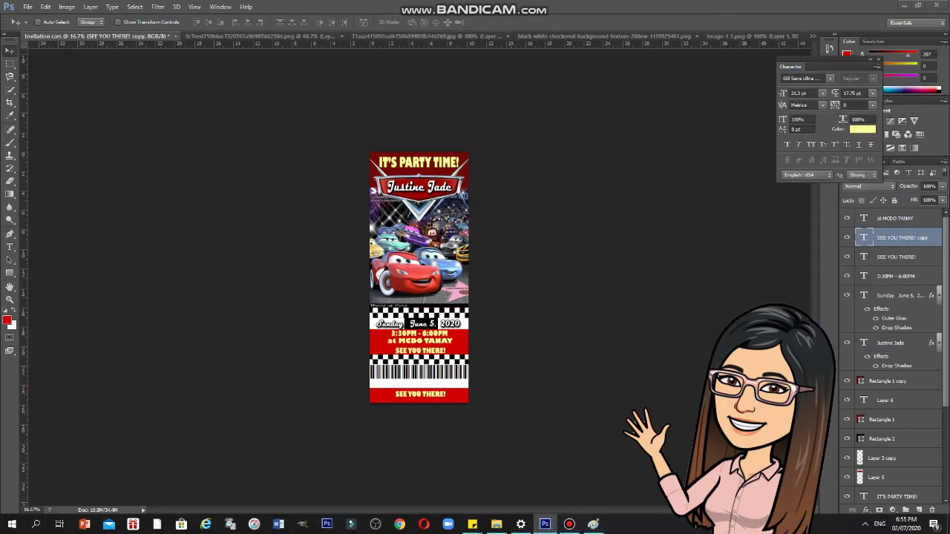
key("t")
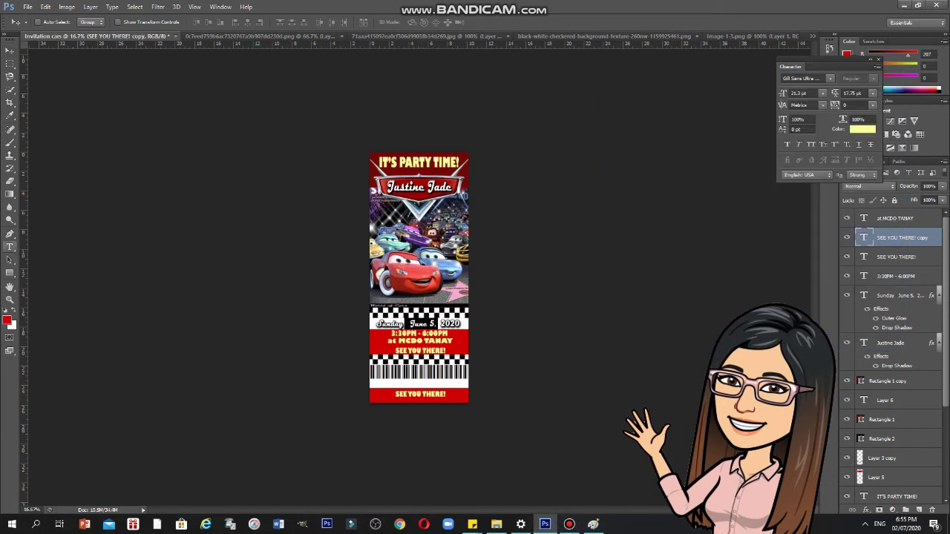
left_click_drag(395, 395, 446, 395)
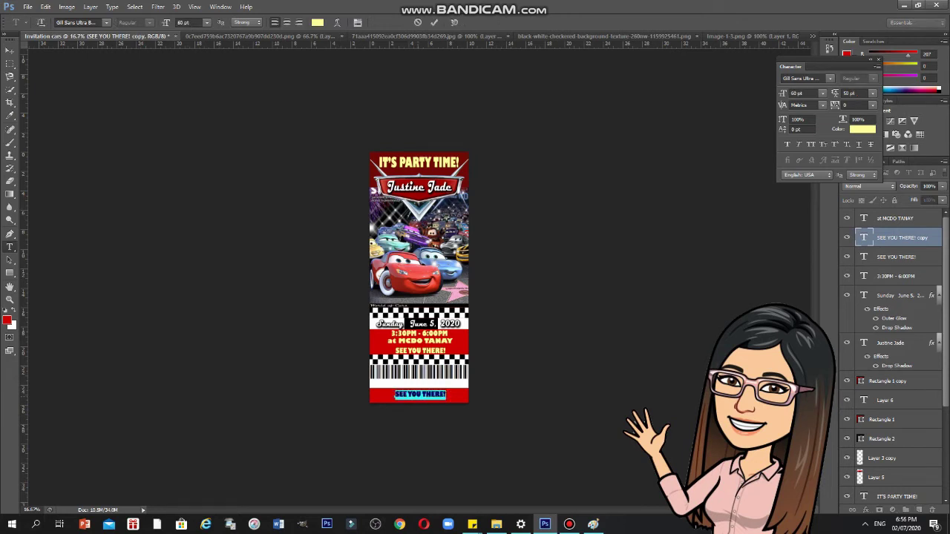
type("RSE")
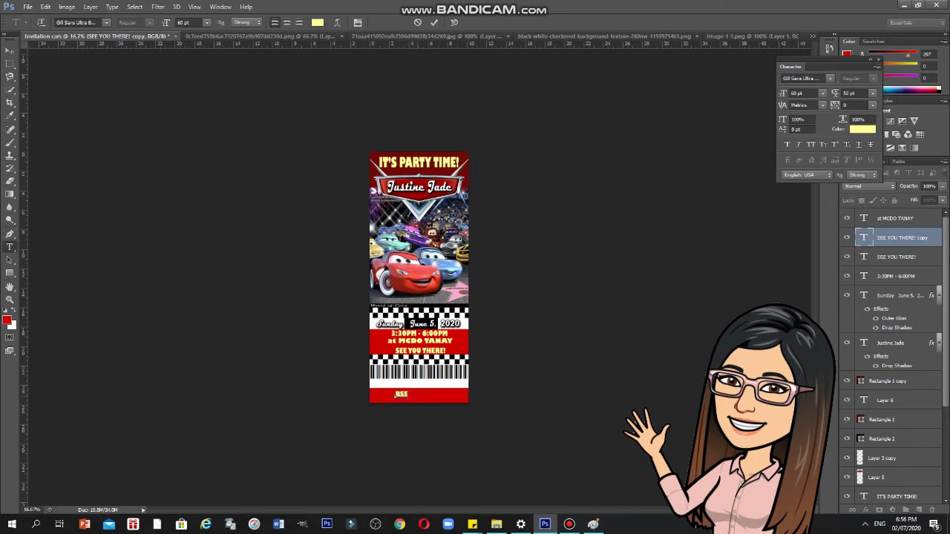
type("ER")
type("VED")
type(" ONE")
type(" SEAT")
- Make the RESERVED ONE SEAT text white (#ffffff) and commit it
key("ctrl+a")
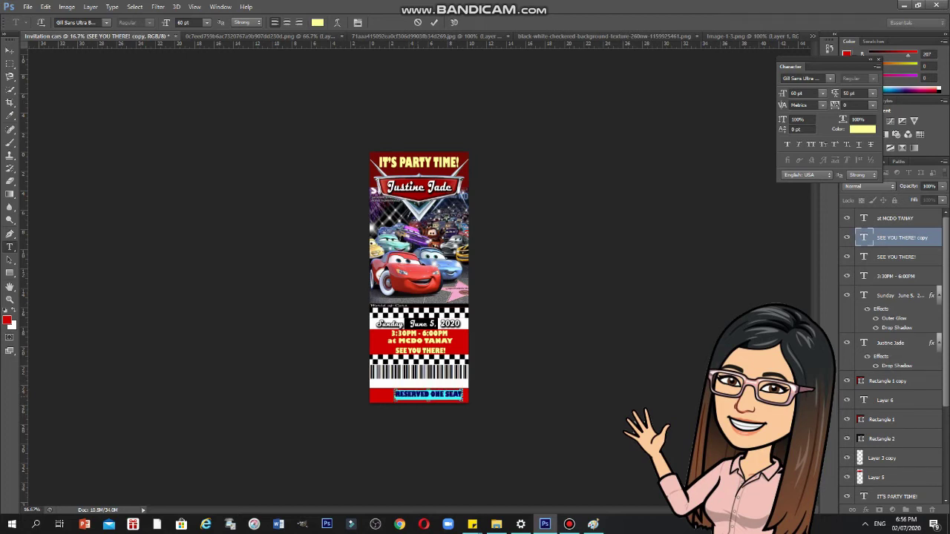
left_click(317, 22)
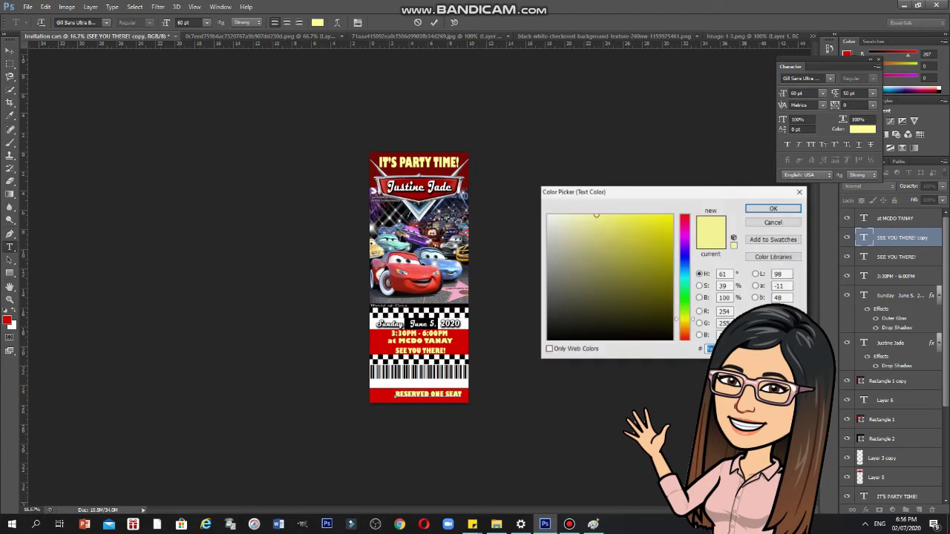
type("ffffff")
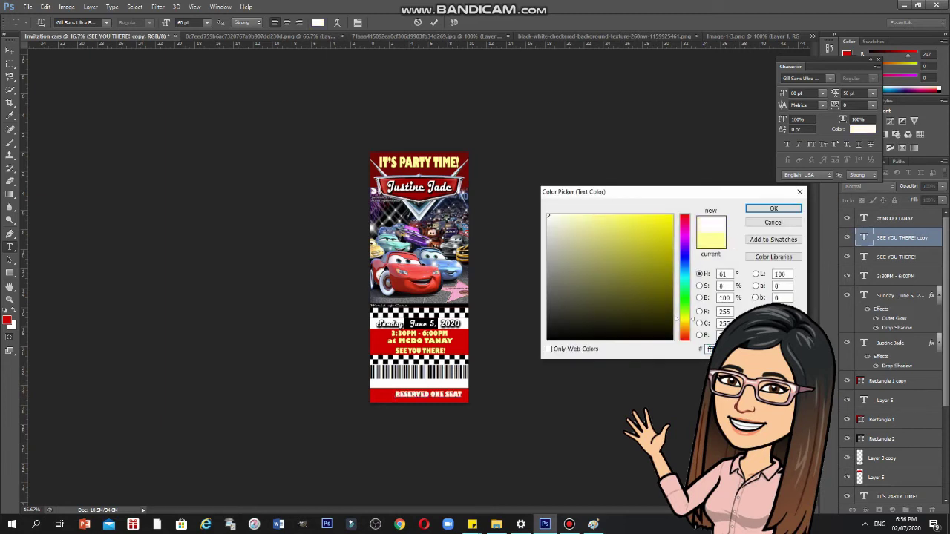
left_click(773, 209)
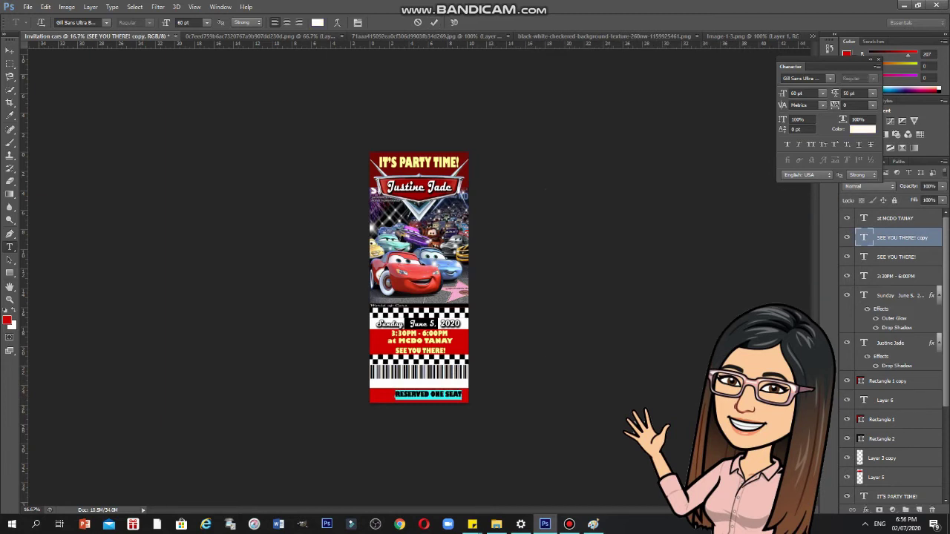
left_click(434, 23)
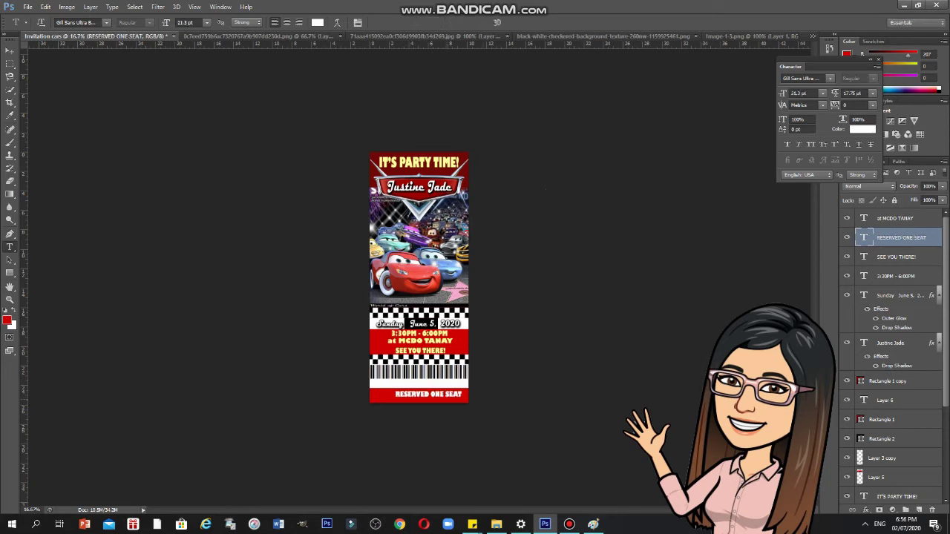
- Nudge the RESERVED ONE SEAT text slightly left into place
left_click_drag(452, 374, 445, 376)
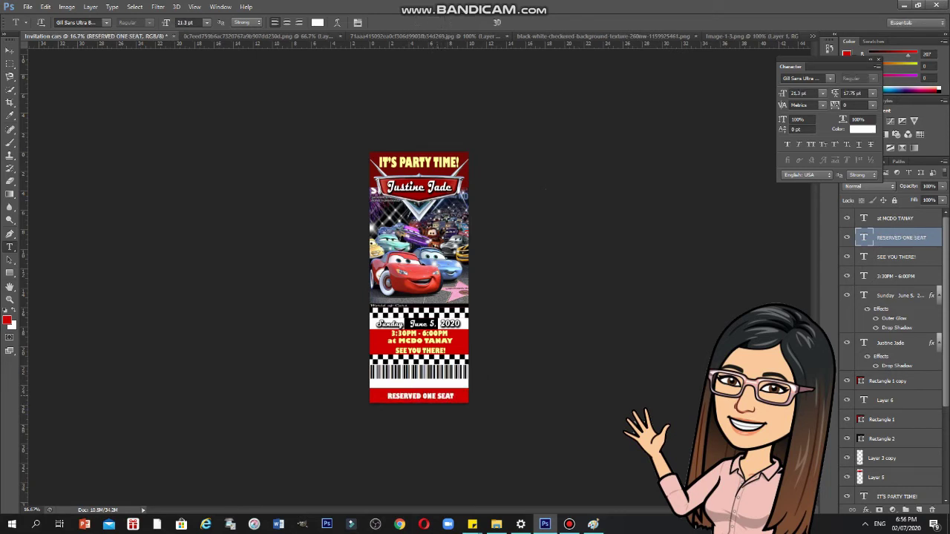
left_click(570, 525)
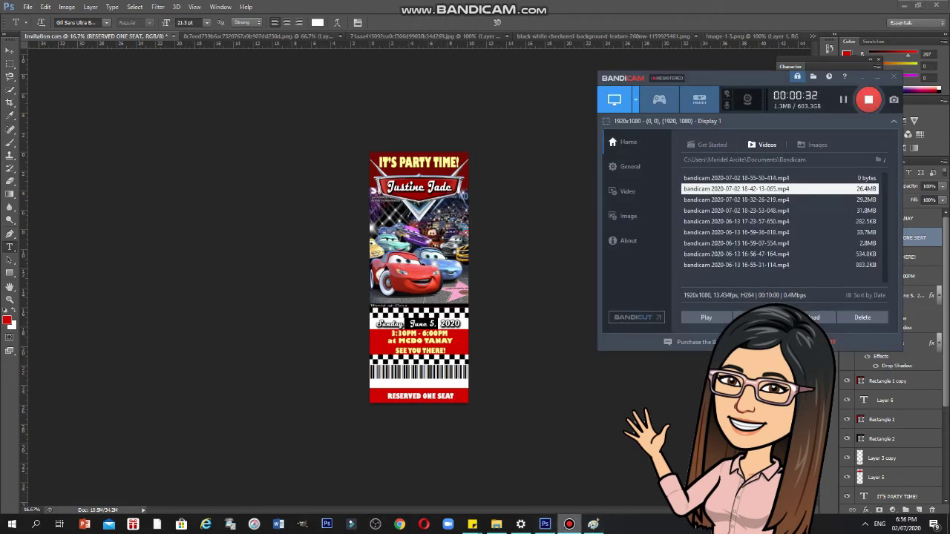
left_click(570, 524)
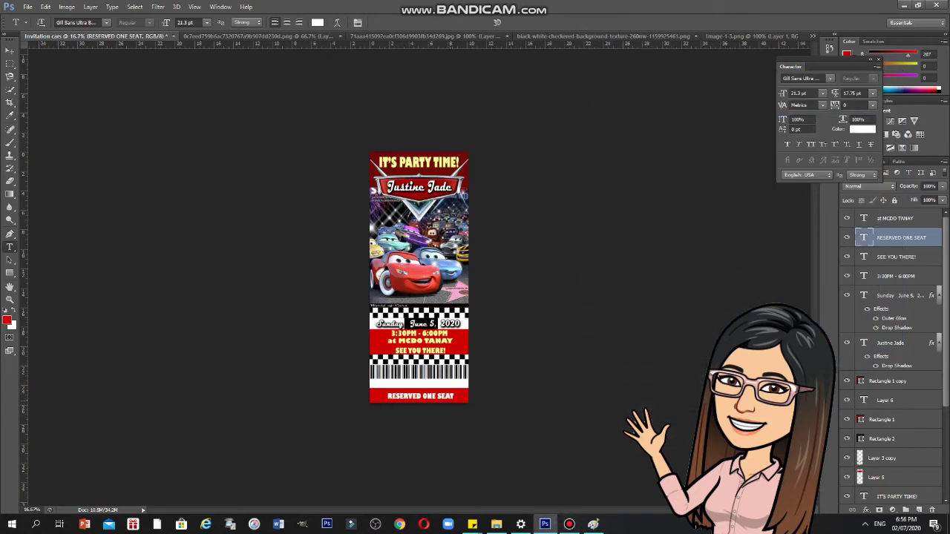
left_click_drag(475, 381, 474, 381)
- Give RESERVED ONE SEAT a drop shadow: 99% opacity, 12 px distance, 35 px size
right_click(912, 237)
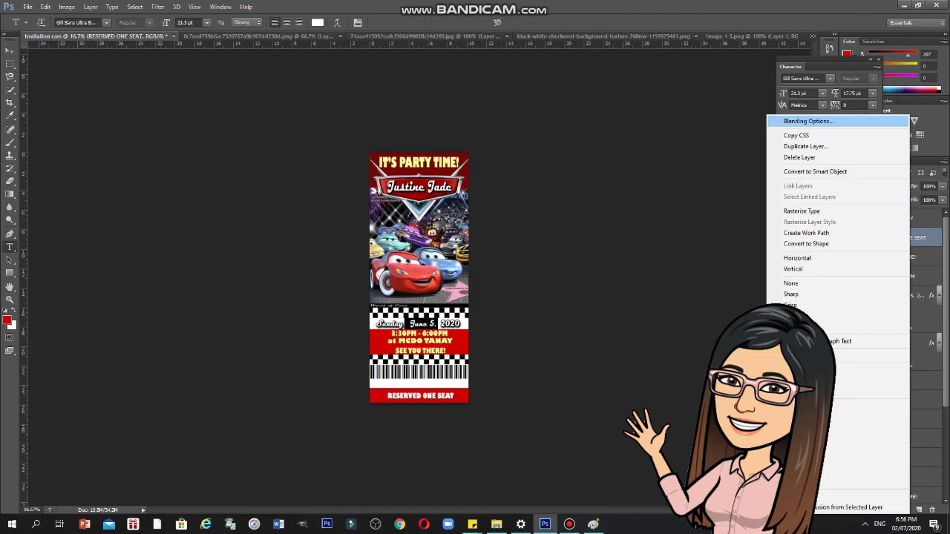
key("Escape")
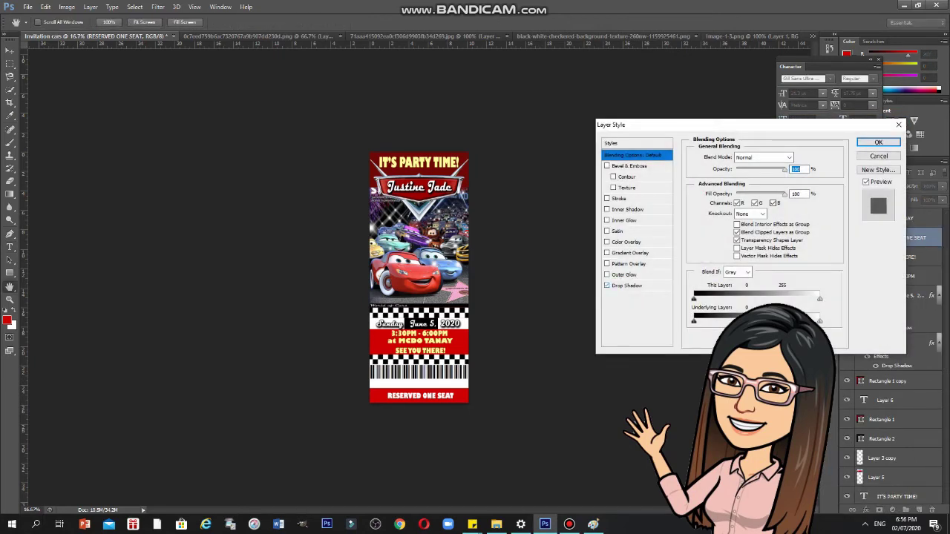
left_click(627, 285)
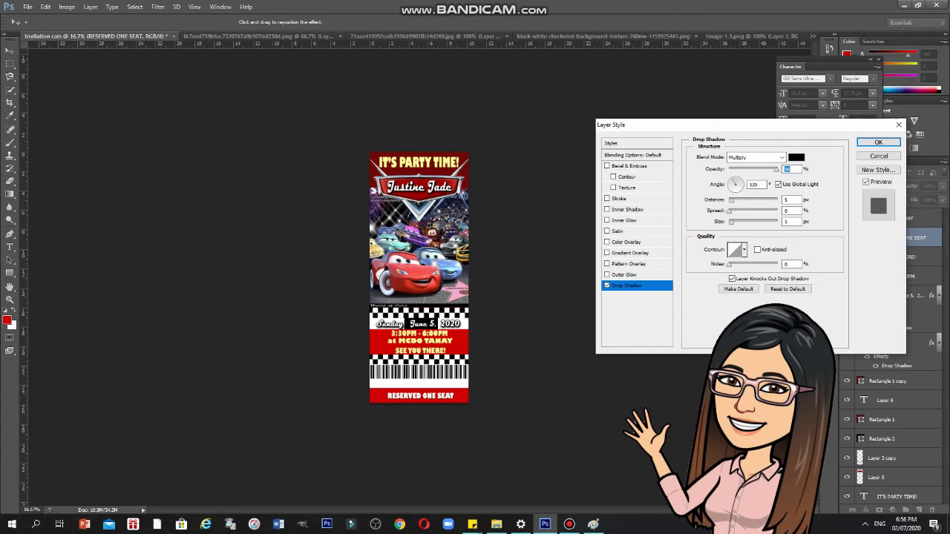
left_click_drag(732, 221, 734, 221)
key("Up")
key("Up")
left_click_drag(731, 199, 734, 200)
key("Tab")
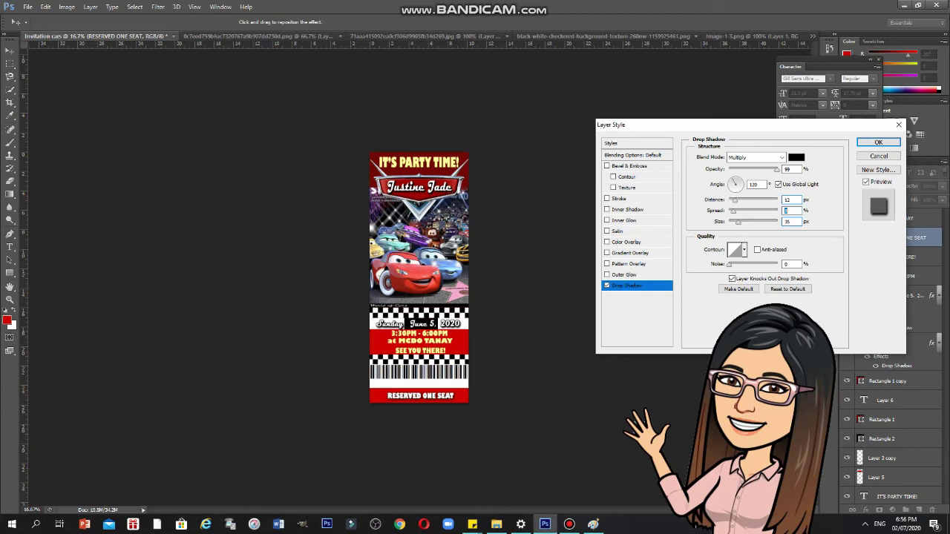
key("Return")
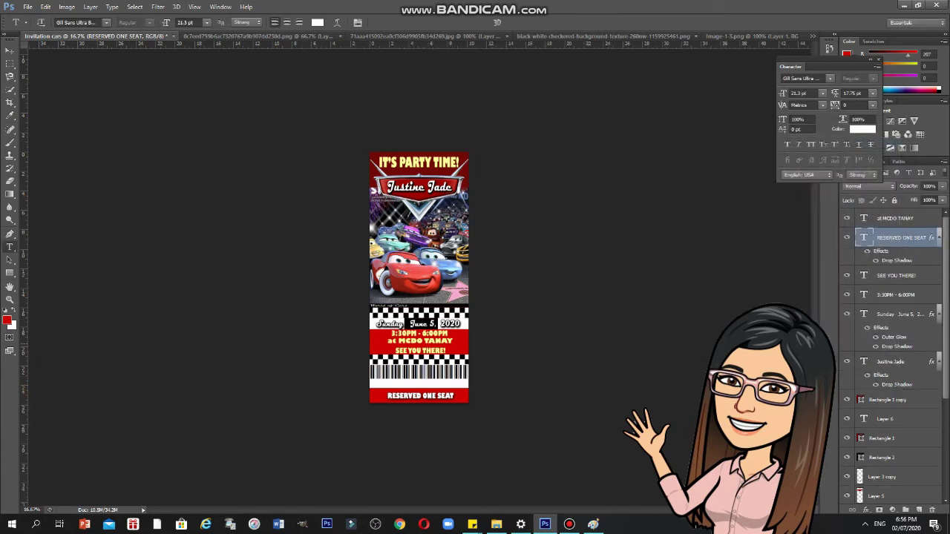
left_click(387, 341)
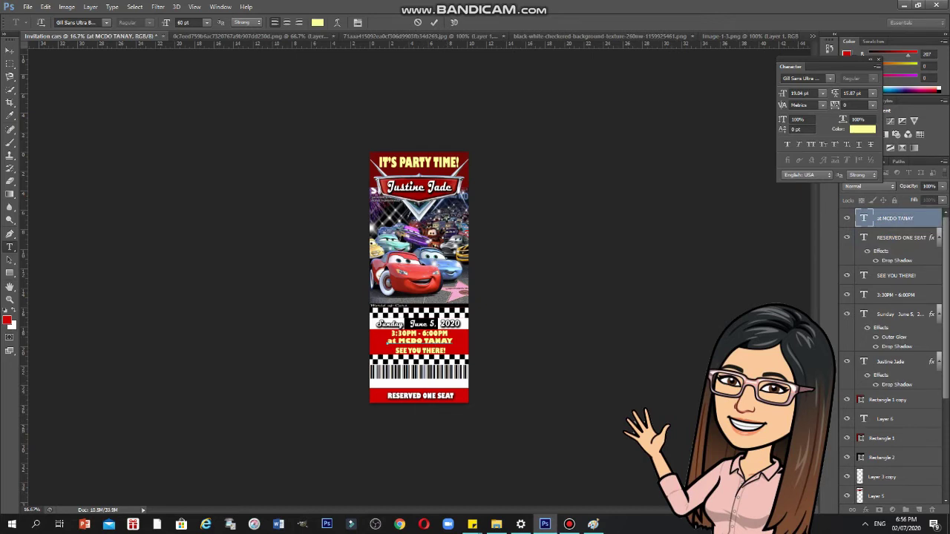
- Commit the venue text, then delete the SEE YOU THERE! and at MCDO TANAY lines
key("ctrl+Return")
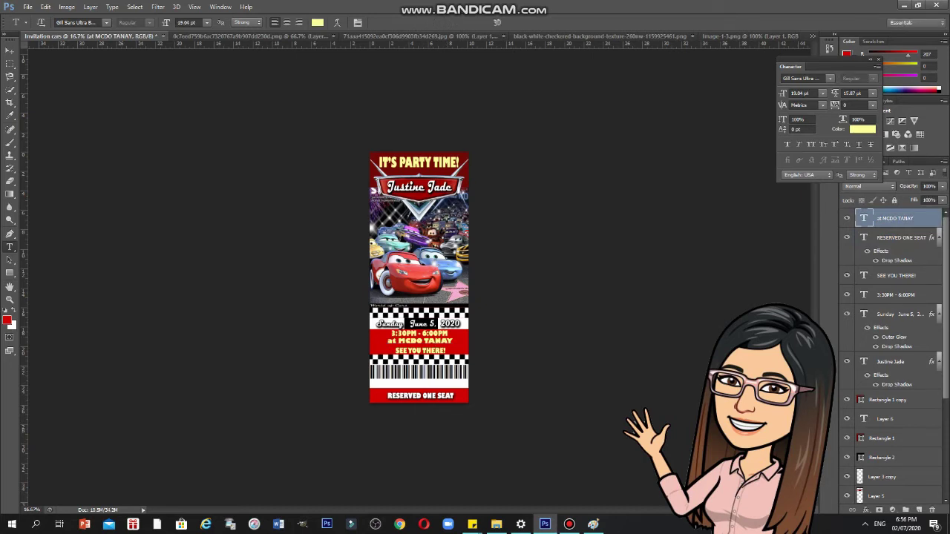
key("alt+bracketleft")
key("Delete")
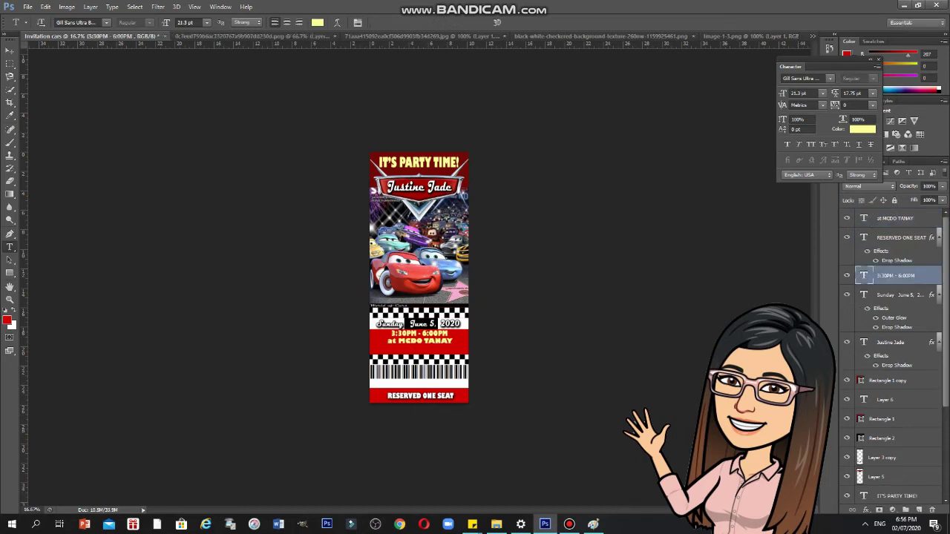
key("alt+bracketright")
key("Delete")
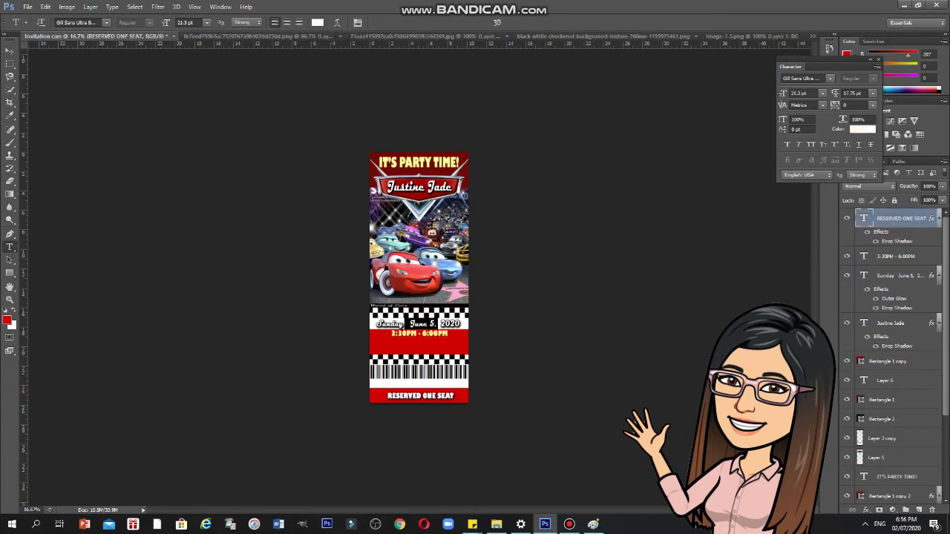
- Add a drop shadow to the time line: distance 14, spread 13, size 9
right_click(894, 256)
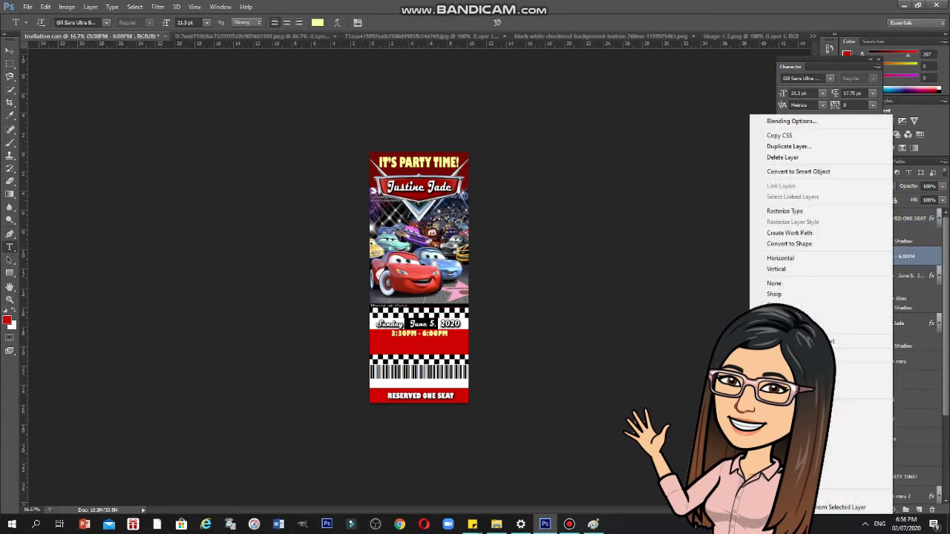
left_click(791, 121)
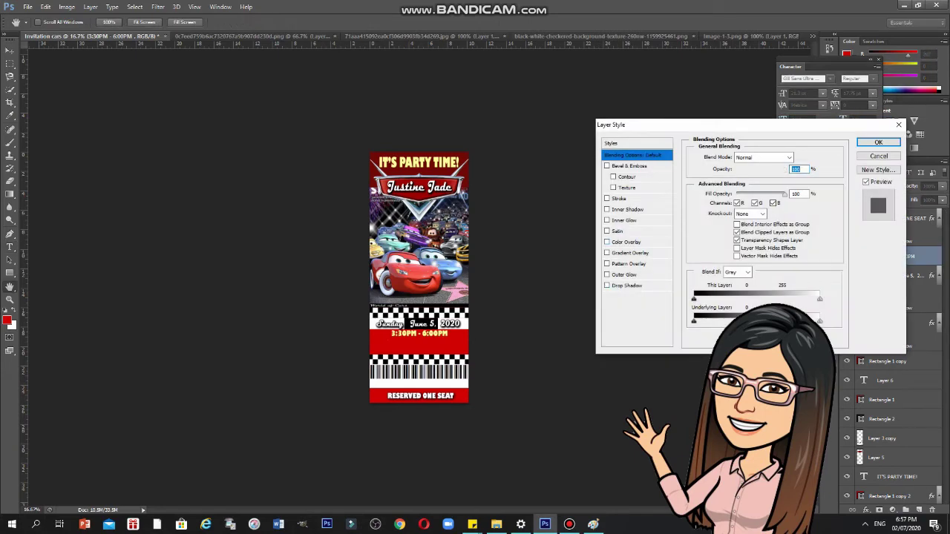
left_click(626, 286)
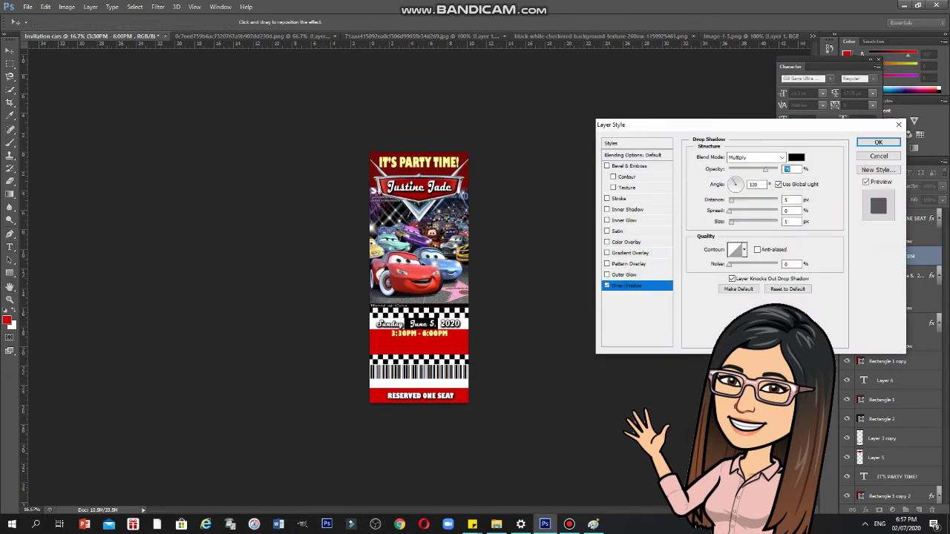
left_click_drag(731, 201, 736, 202)
key("Tab")
key("Tab")
type("9")
key("shift+Tab")
key("Tab")
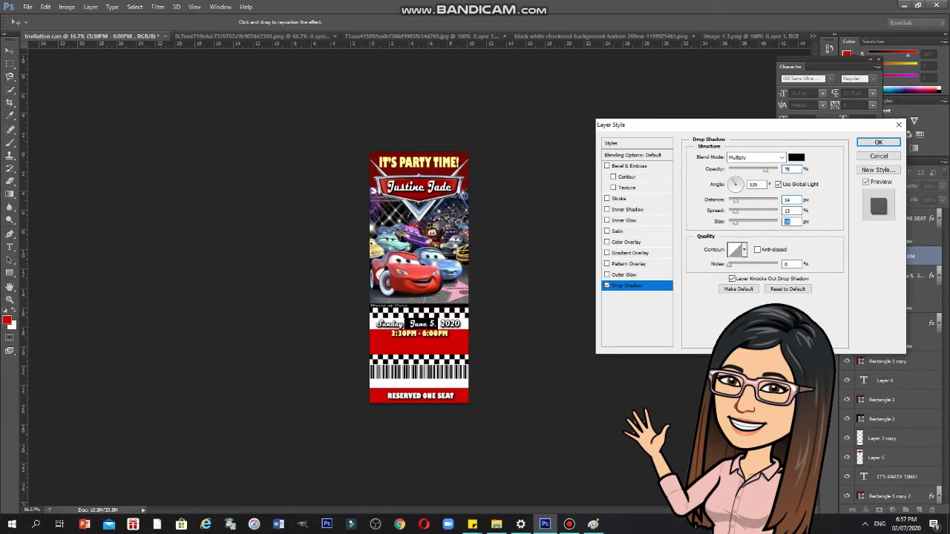
key("shift+Tab")
key("shift+Tab")
key("Return")
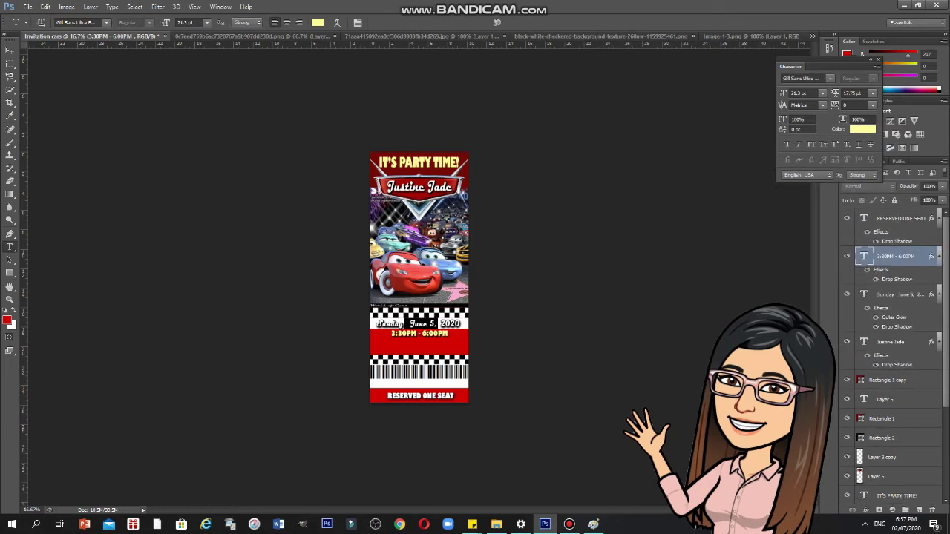
- Duplicate the time text layer and move the copy below the original
right_click(899, 256)
left_click(802, 147)
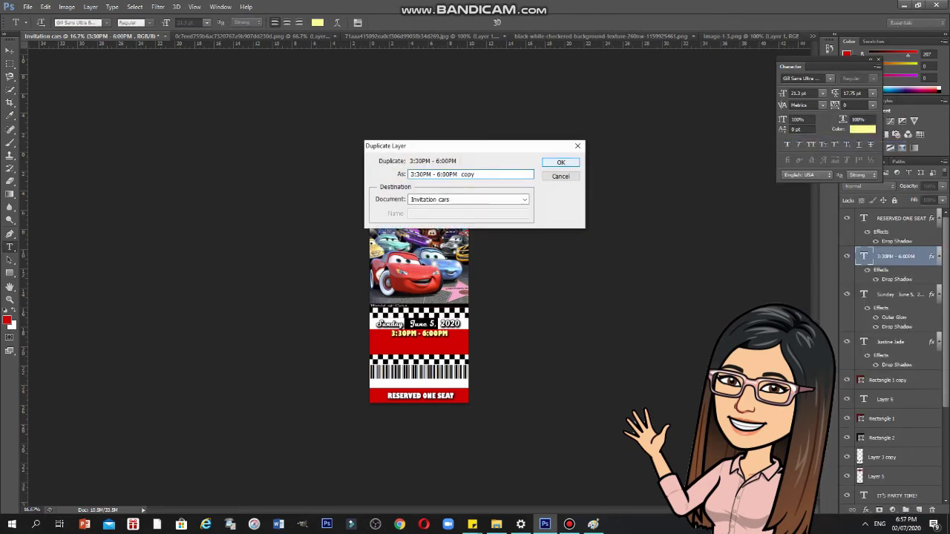
key("Return")
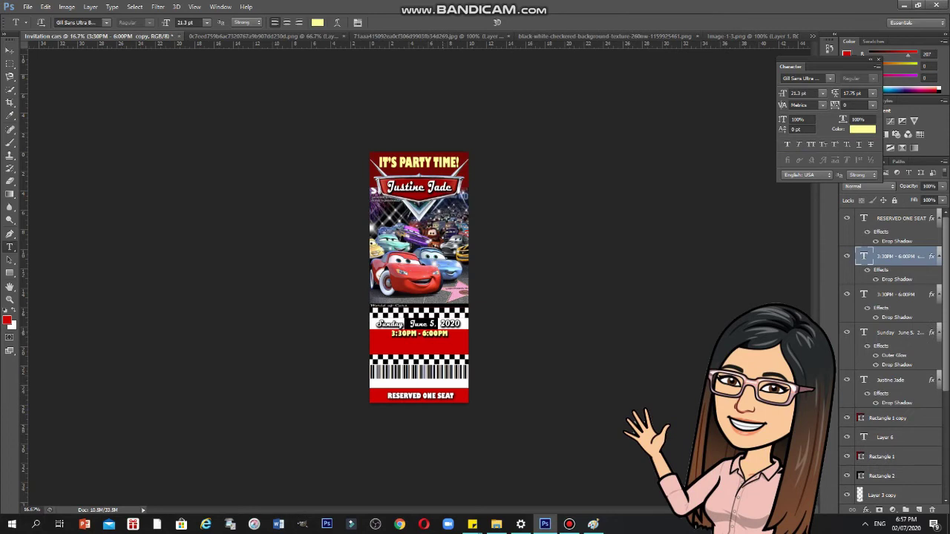
left_click_drag(468, 323, 468, 332)
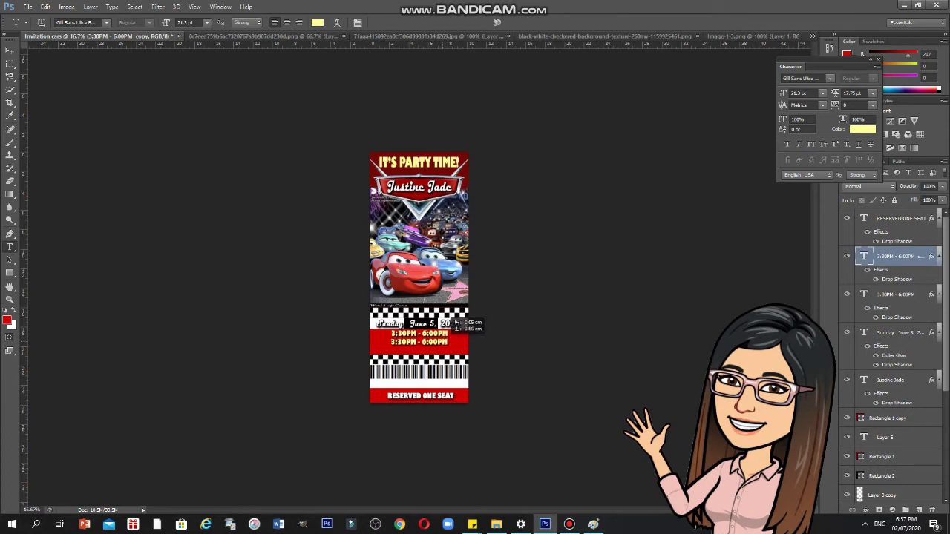
- Retype the copy as 'at MCDO TANAY', widen it slightly and nudge it into place
left_click(394, 342)
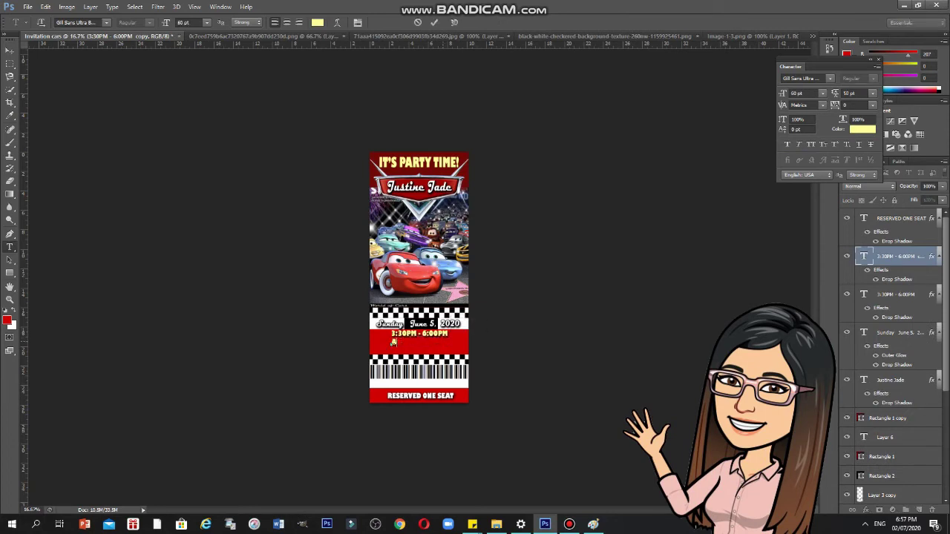
type("AT")
key("BackSpace")
key("BackSpace")
type("MER")
type("CDO")
type(" TANAY")
key("ctrl")
left_click_drag(445, 341, 456, 341)
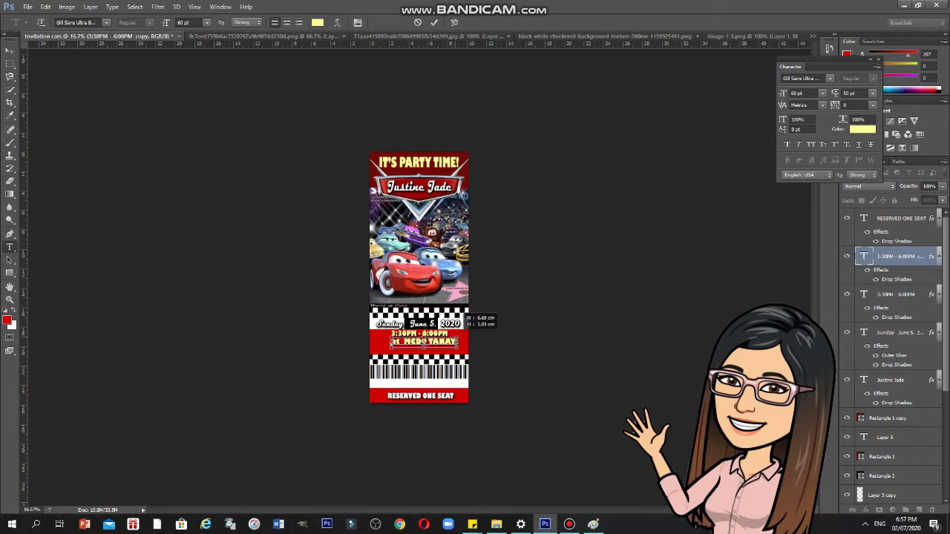
left_click_drag(456, 341, 460, 342)
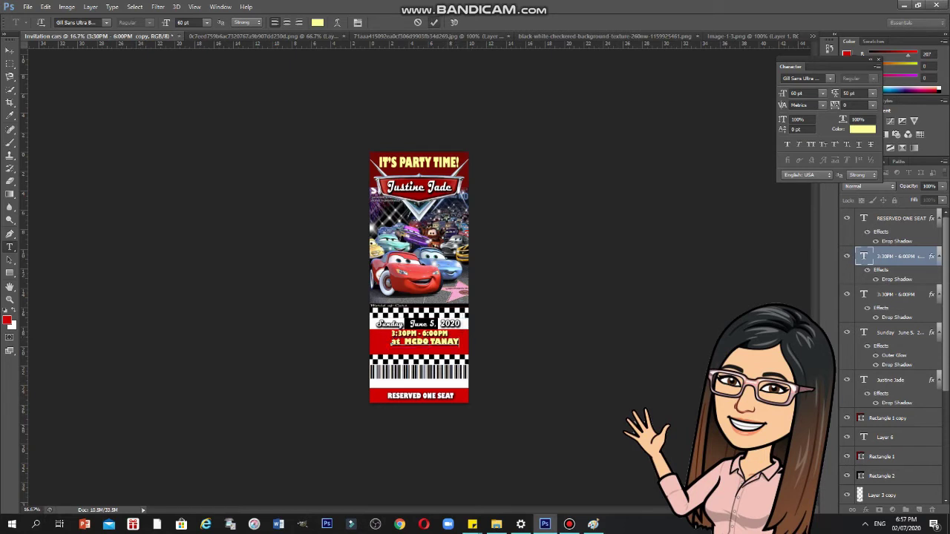
left_click(434, 22)
left_click_drag(457, 327, 461, 326)
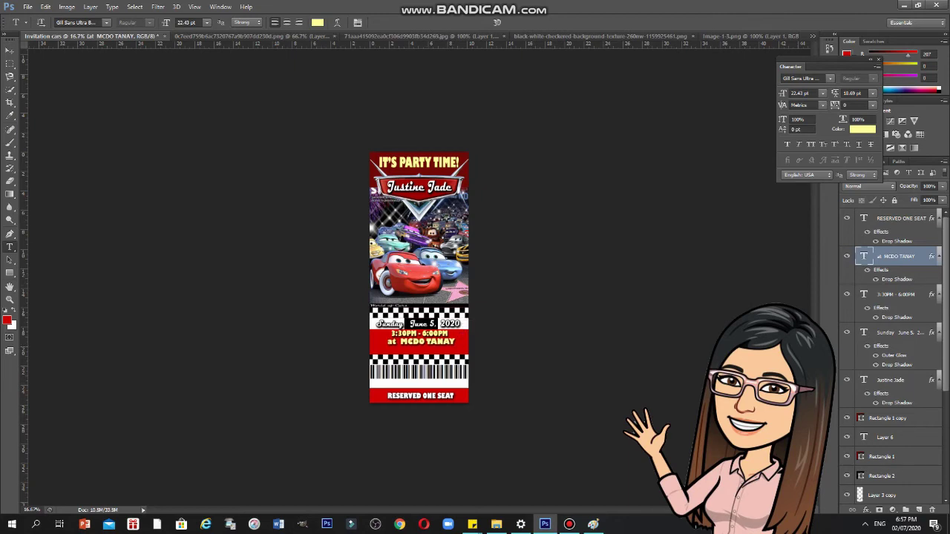
- Duplicate the at MCDO TANAY layer and move the copy beneath it
right_click(898, 256)
left_click(782, 146)
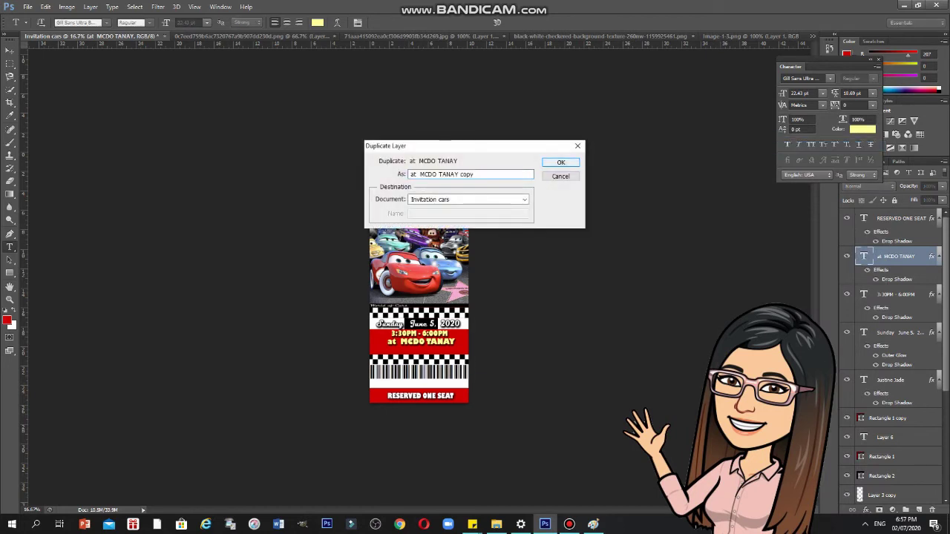
key("Return")
left_click_drag(438, 340, 438, 349)
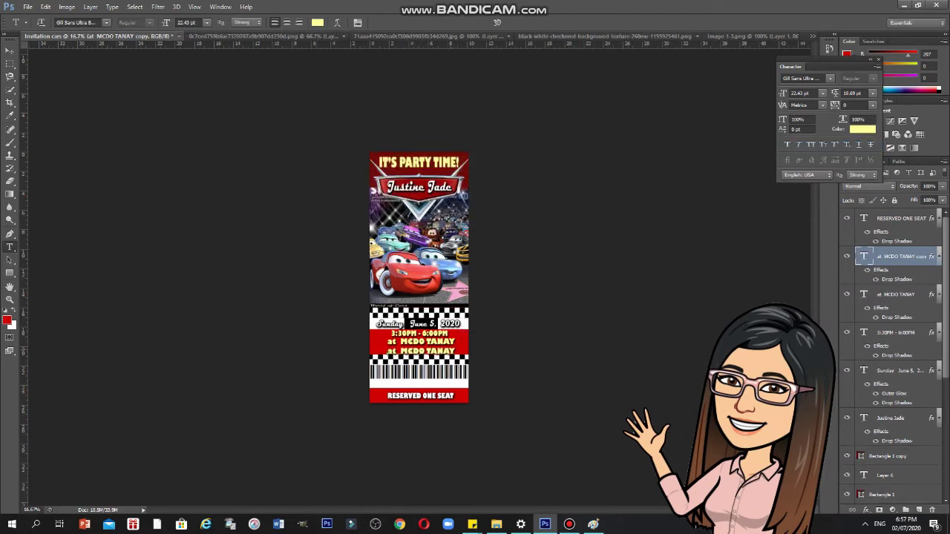
triple_click(420, 350)
- Retype the copied line as SEE YOU THERE!
type("sea ")
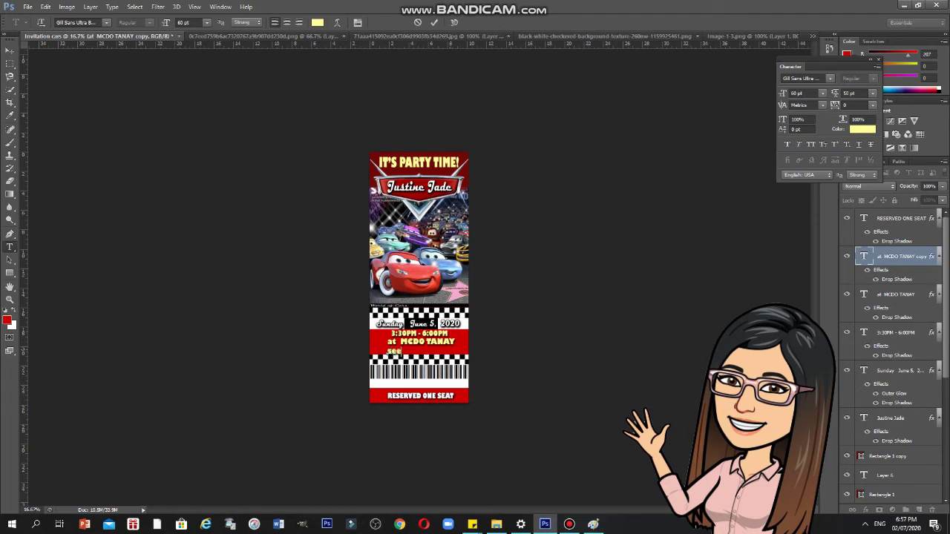
type("you th")
type("e")
key("ctrl+a")
type("S")
type("EE YOU")
type(" TH")
type("ERE")
- Make SEE YOU THERE! white and position it beneath the venue line
left_click_drag(452, 352, 387, 357)
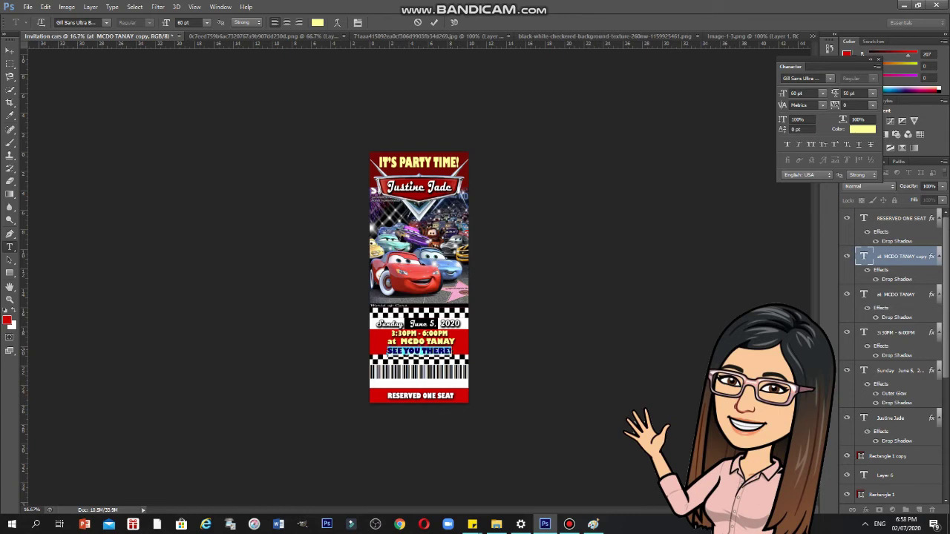
left_click(317, 22)
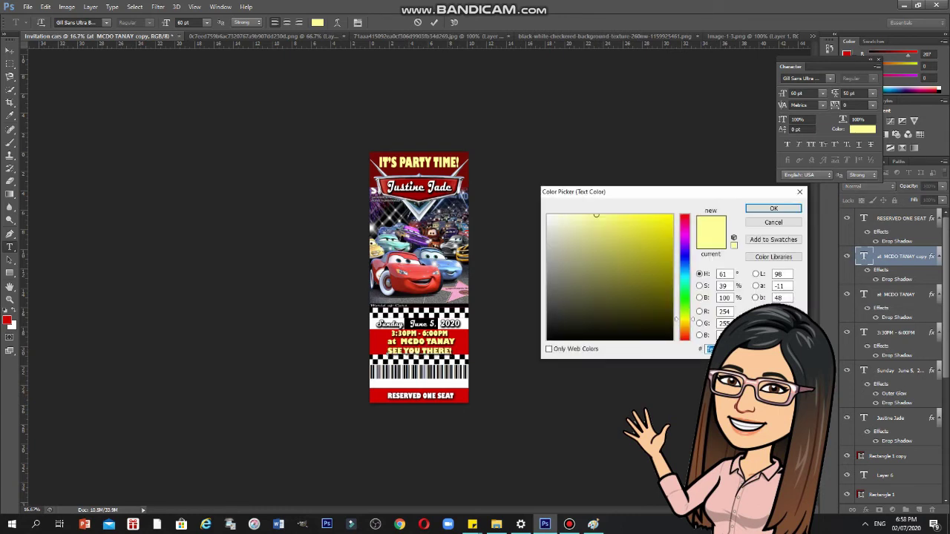
left_click(548, 216)
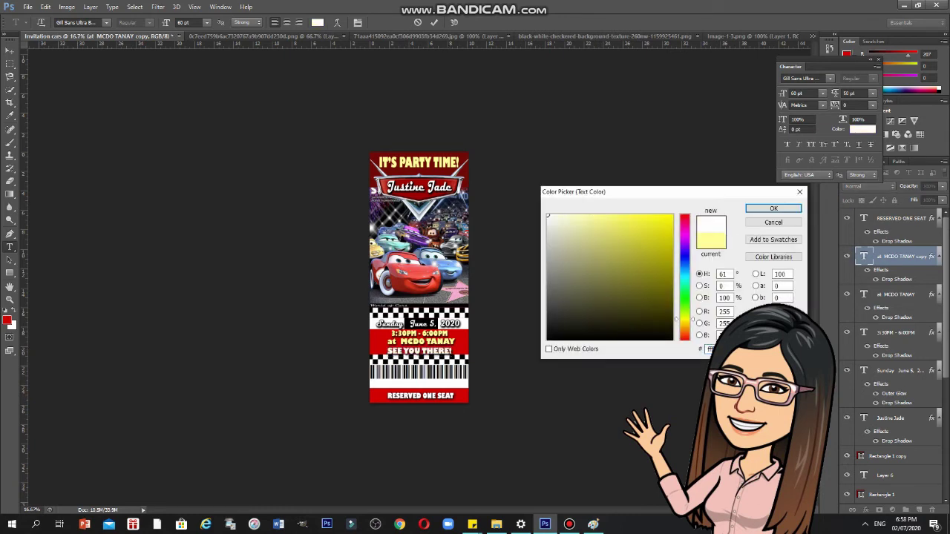
left_click(774, 208)
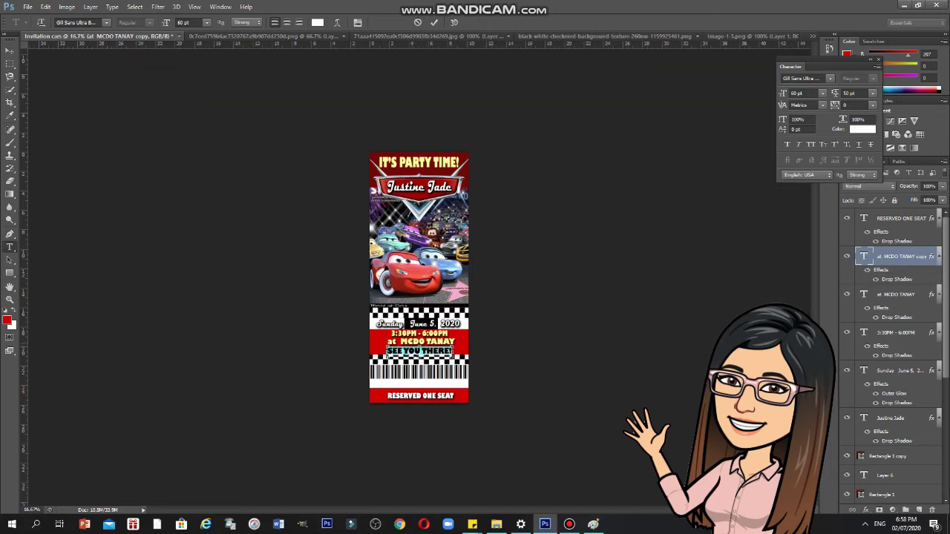
left_click_drag(386, 355, 453, 327)
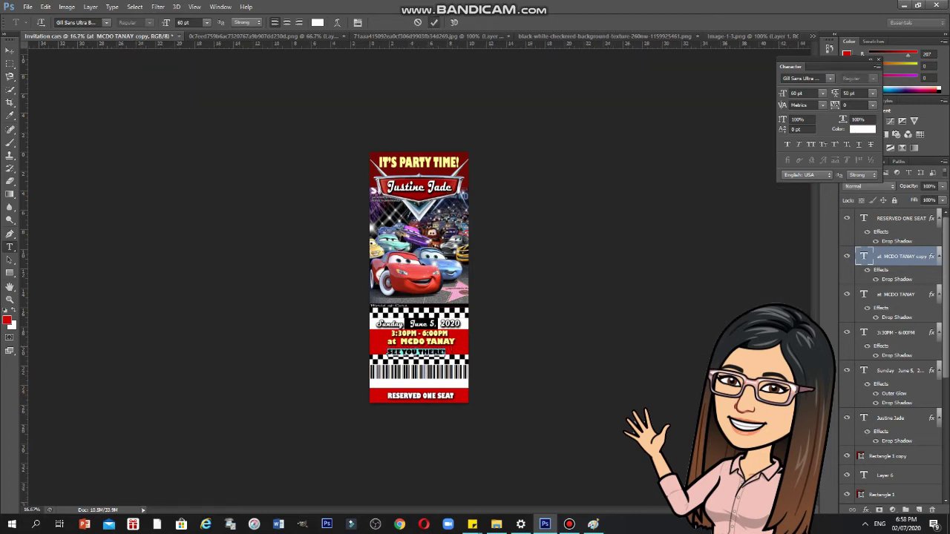
left_click(434, 22)
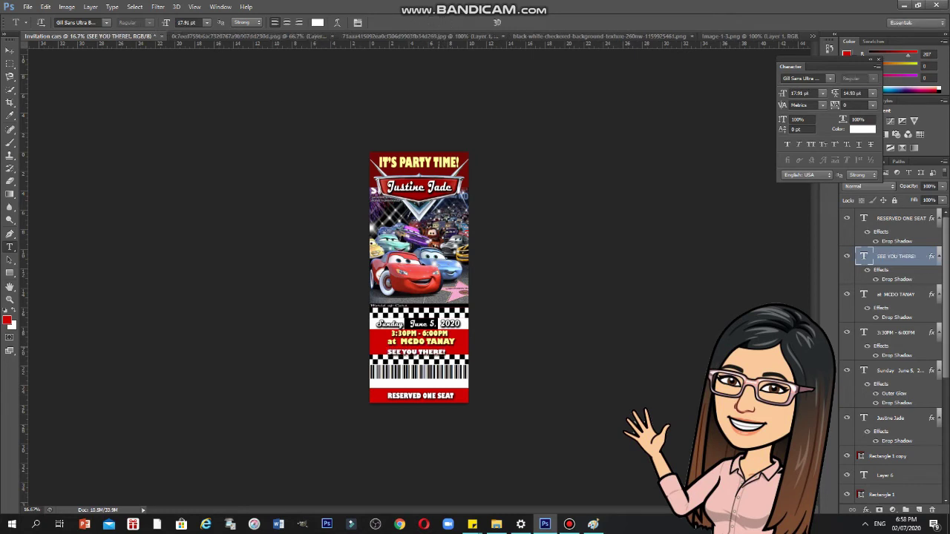
left_click_drag(449, 327, 456, 328)
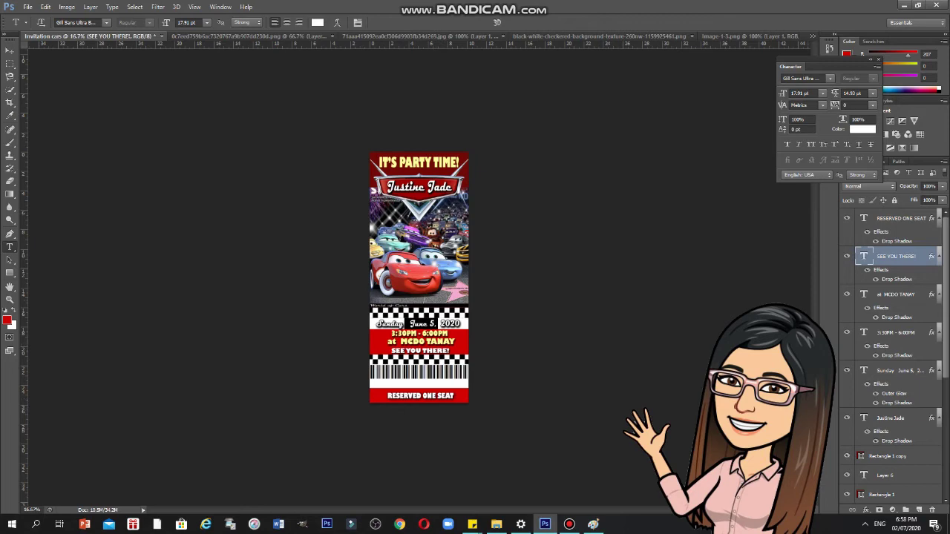
- Duplicate the SEE YOU THERE! layer and move the copy below the barcode
right_click(896, 256)
left_click(817, 147)
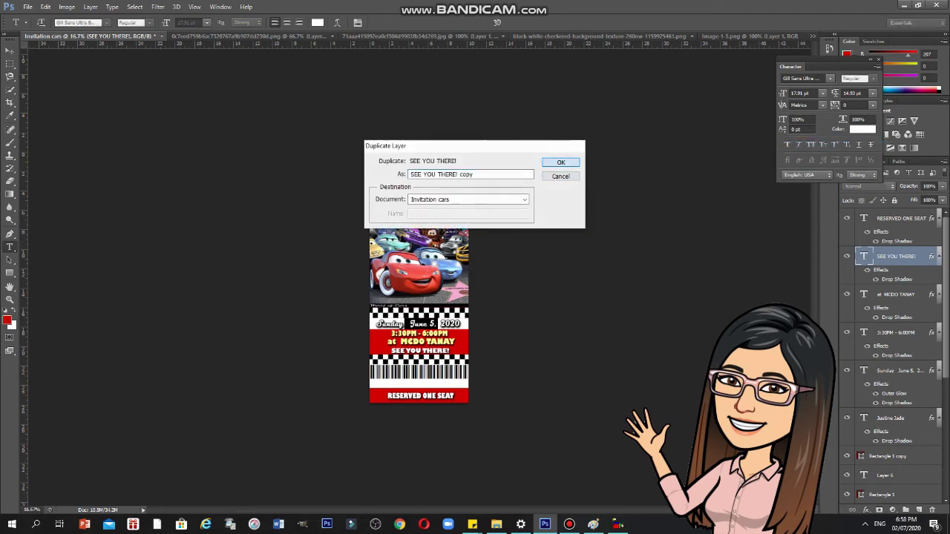
key("Return")
left_click_drag(455, 332, 455, 364)
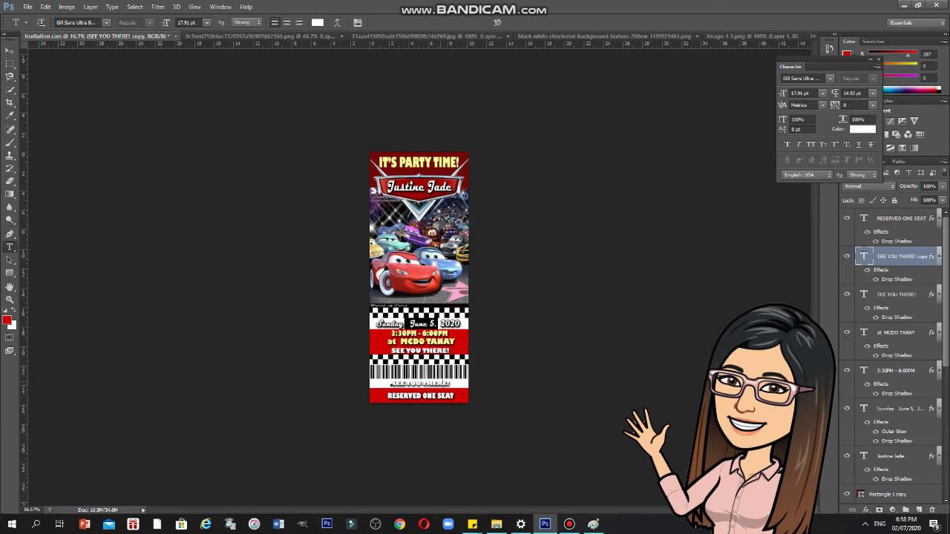
- Set the copy's text colour to black and open its Blending Options
left_click_drag(391, 384, 450, 384)
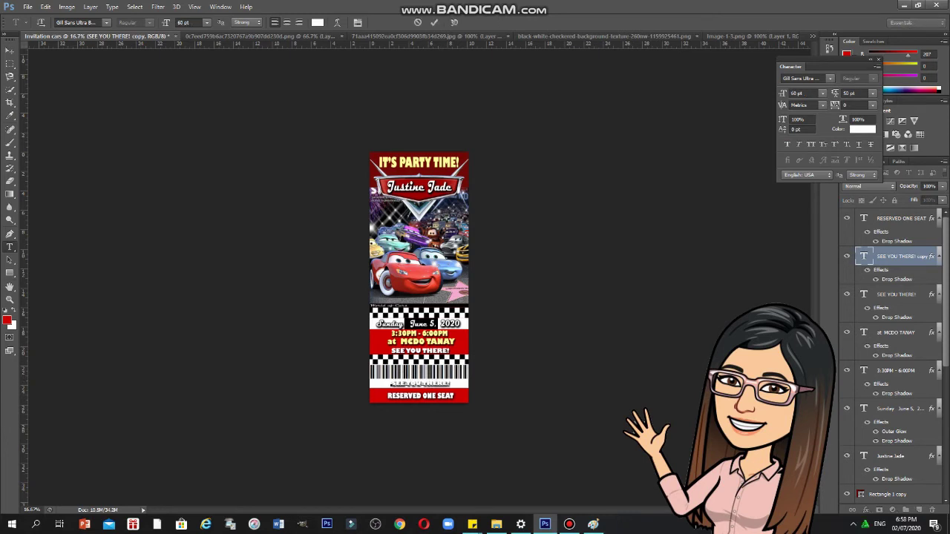
left_click(317, 22)
left_click(557, 340)
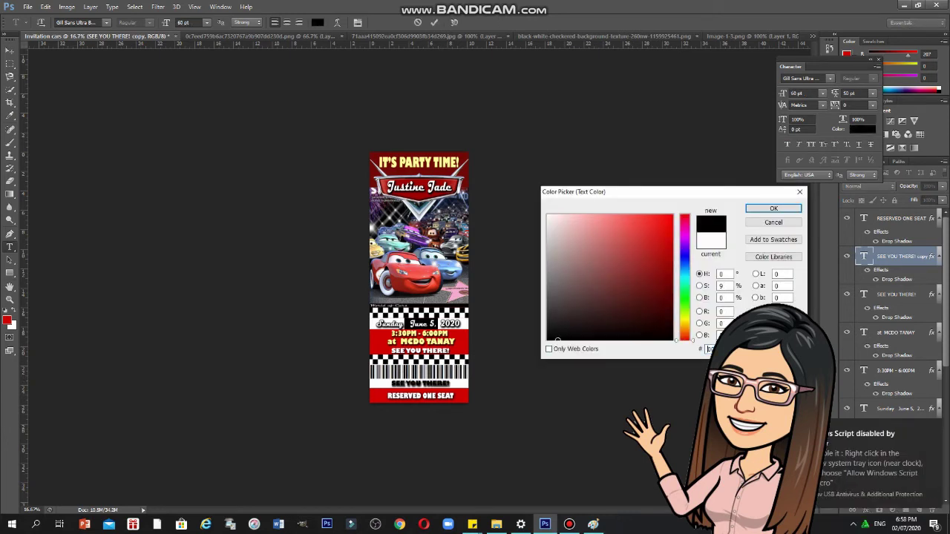
left_click(772, 209)
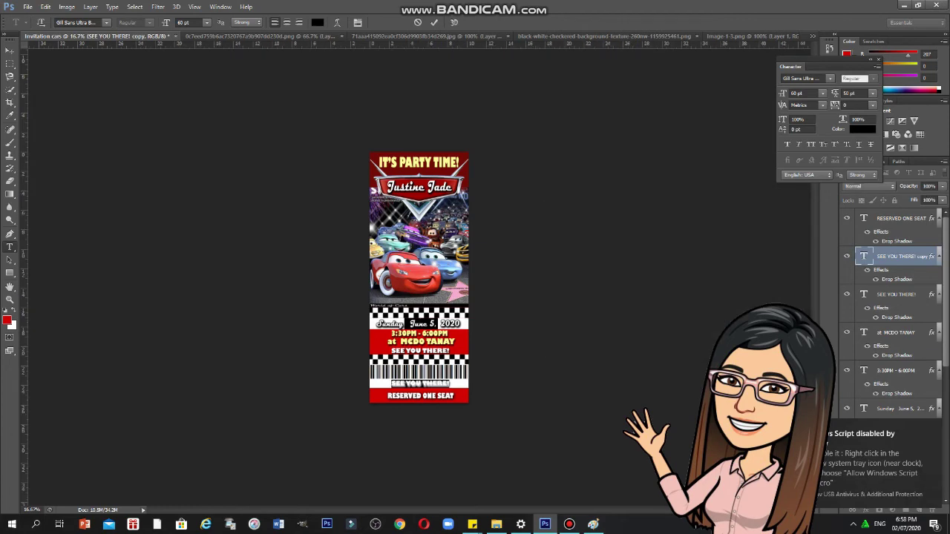
right_click(889, 256)
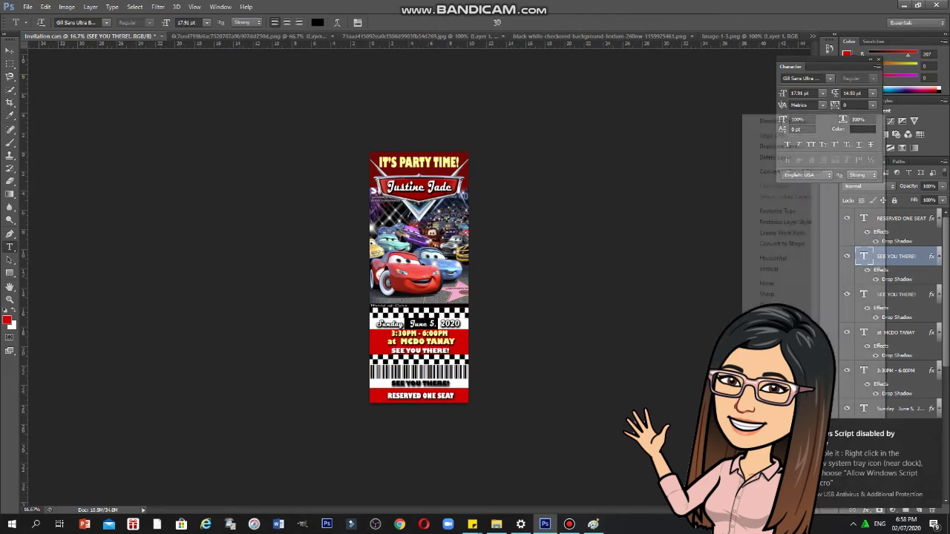
left_click(783, 121)
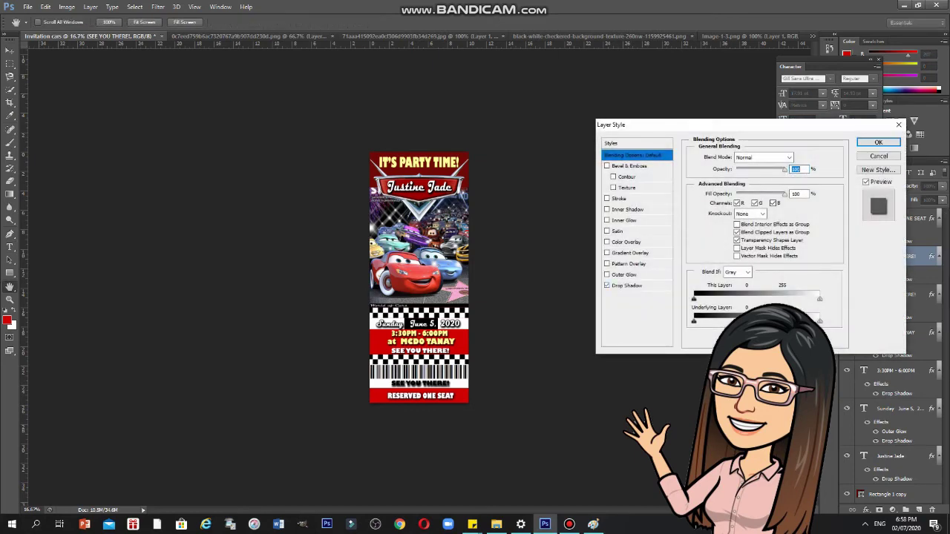
- Give the black copy a drop shadow with 0 distance and a mid-grey (H0 S3 B56) colour
left_click(627, 285)
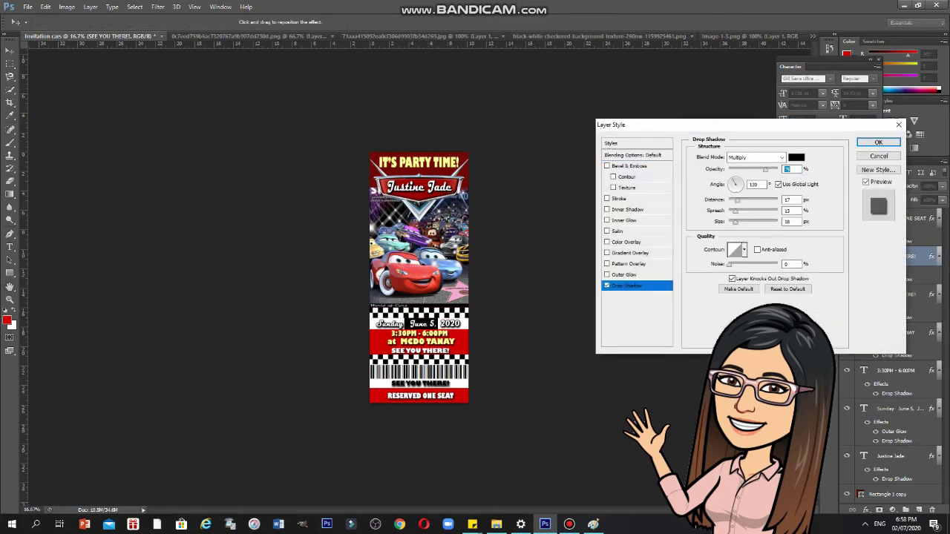
key("Tab")
key("Tab")
type("0")
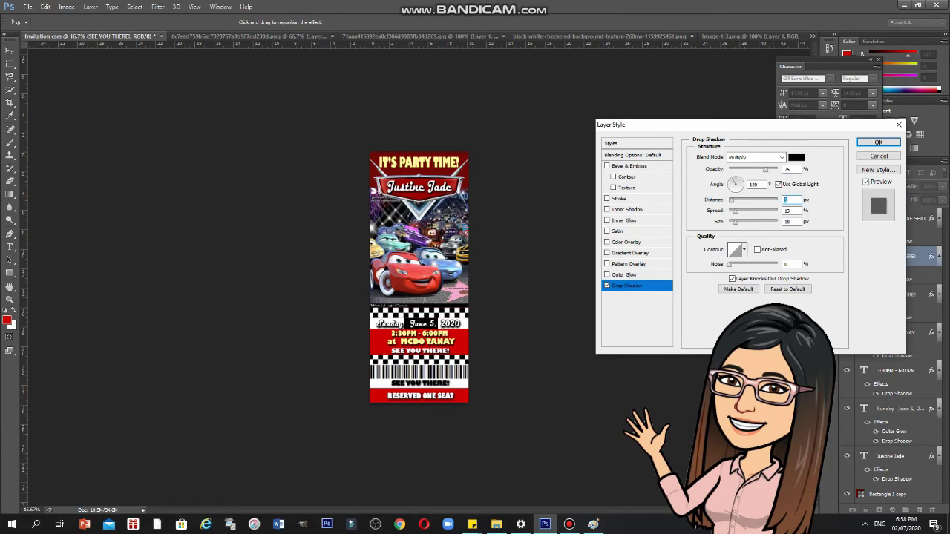
left_click(796, 156)
left_click(571, 262)
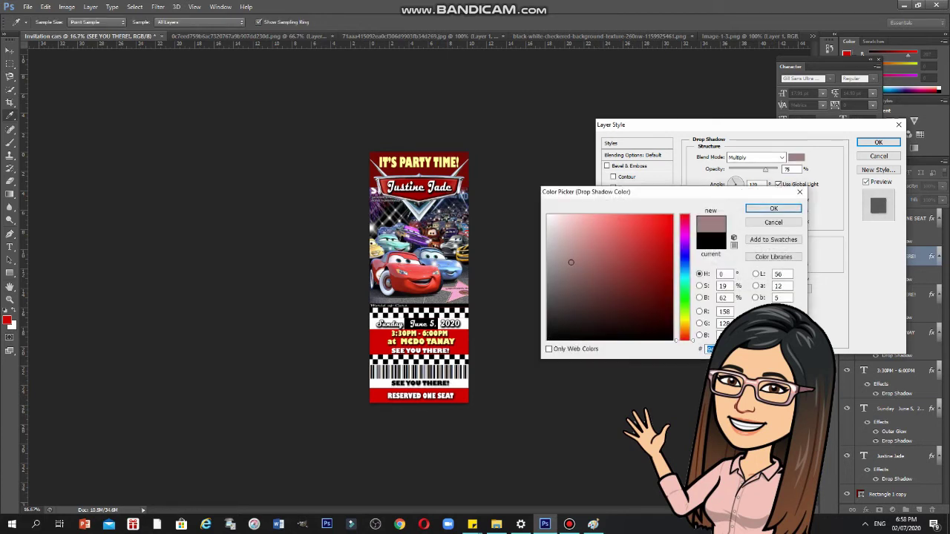
type("272727")
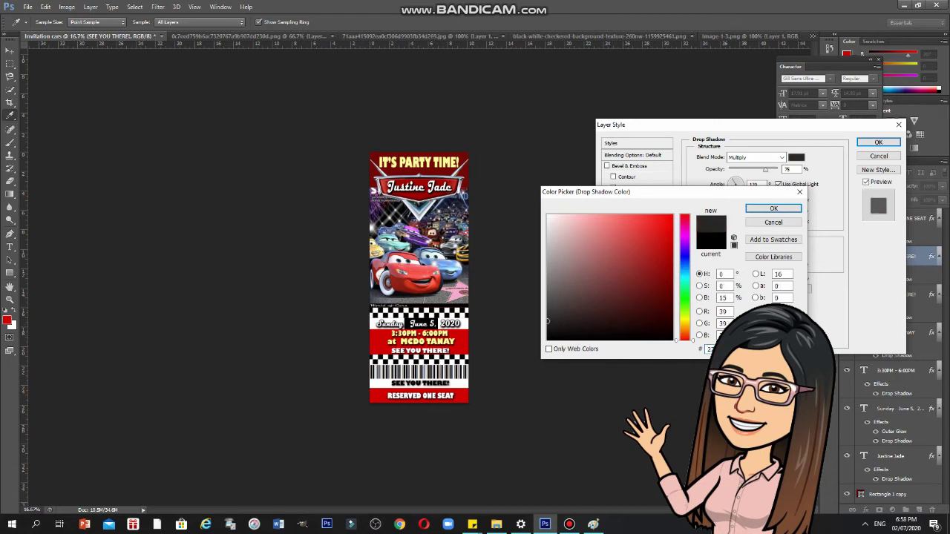
left_click(550, 268)
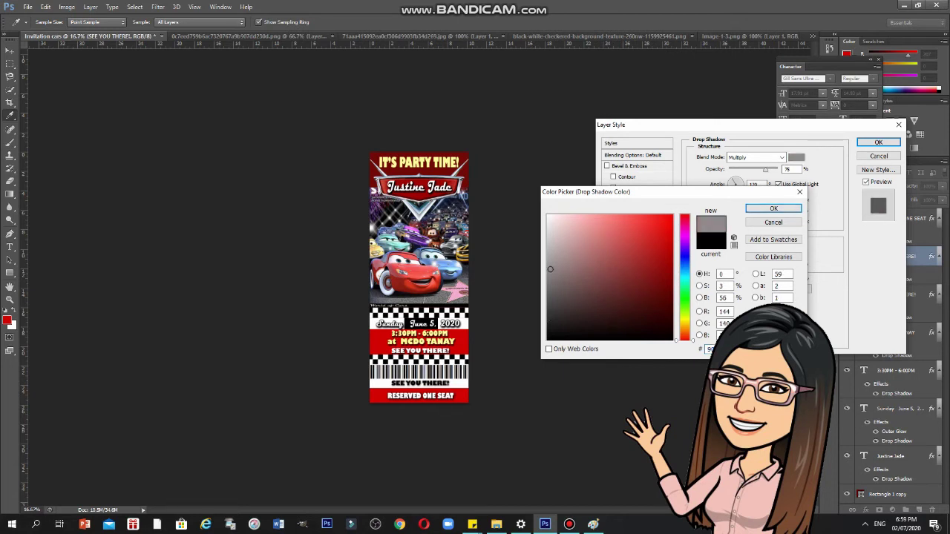
key("Return")
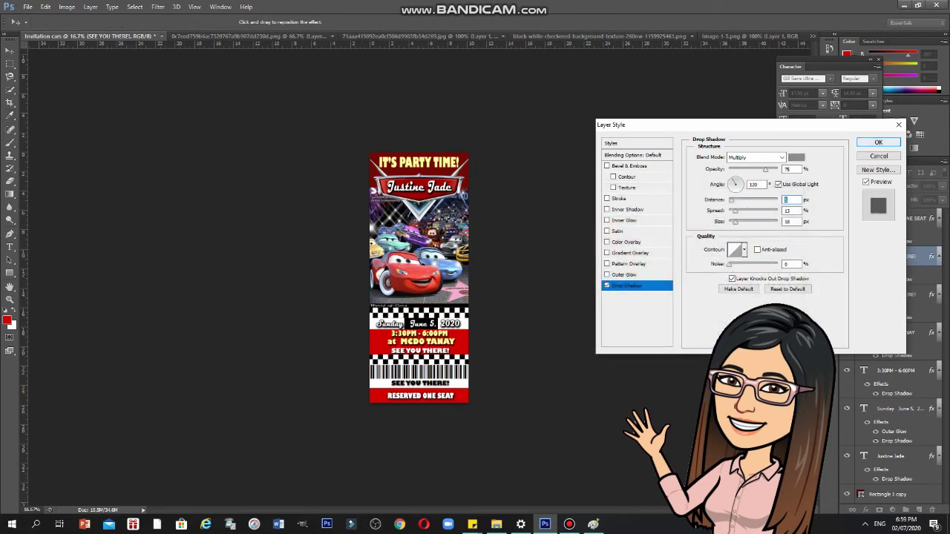
key("Return")
- Replace the lower SEE YOU THERE! with an RSVP line giving the host's name and phone number
key("ctrl+plus")
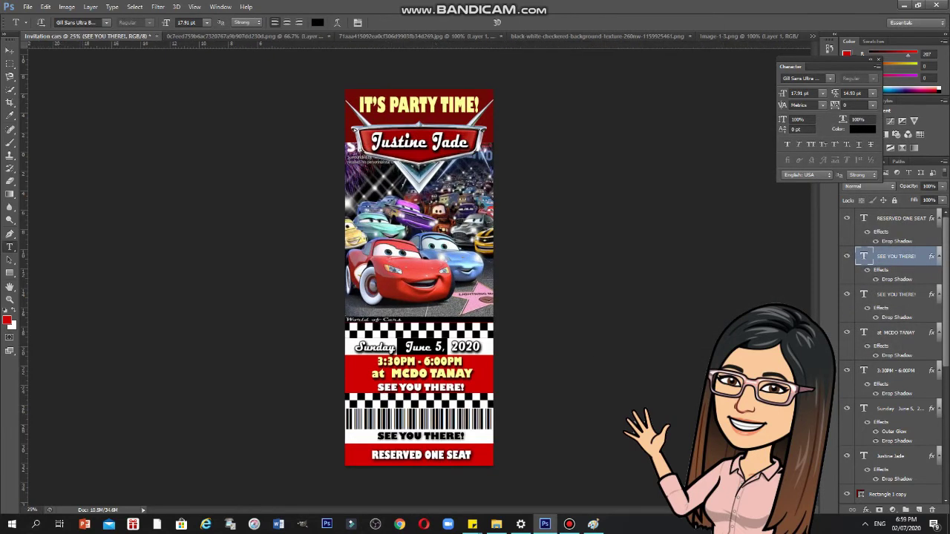
key("Return")
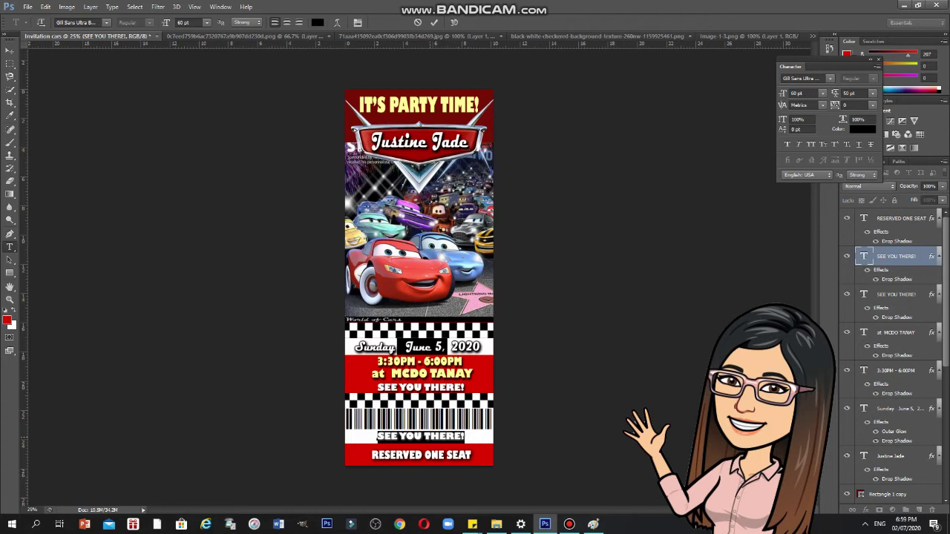
type("RSVP")
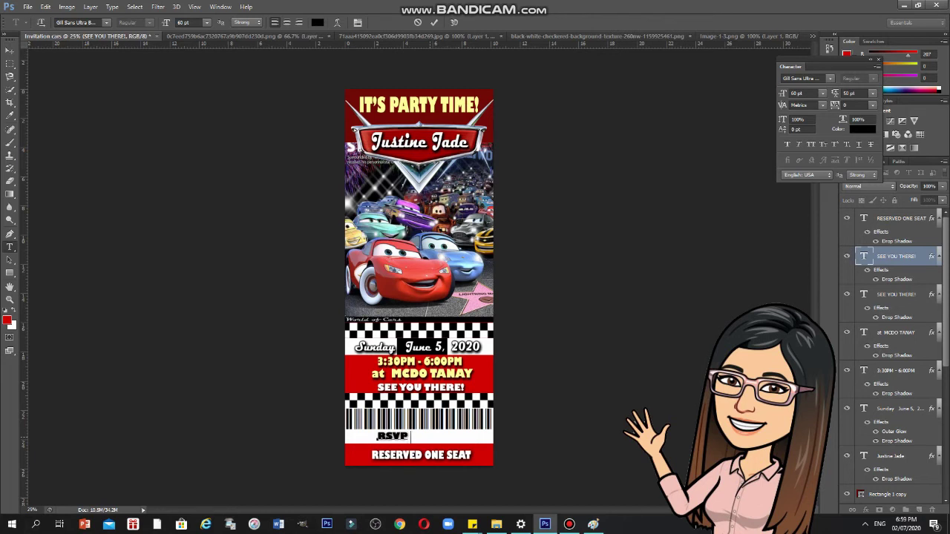
type(" A")
type("NNA")
type(" 1")
type("23-45")
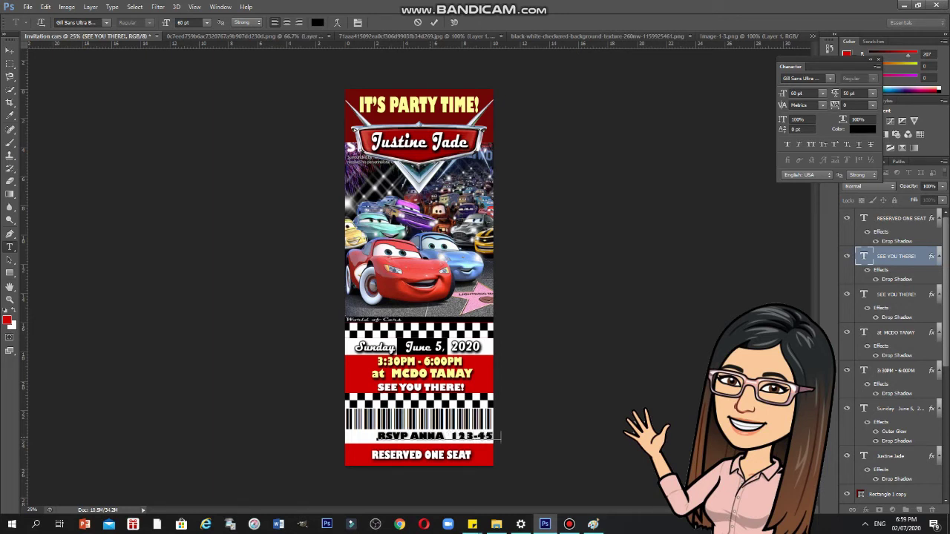
key("ctrl+a")
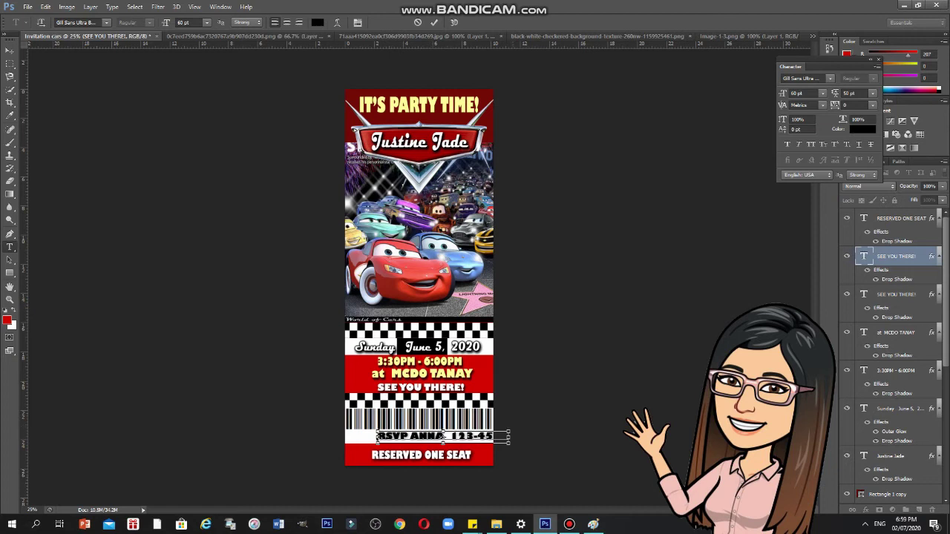
- Narrow the RSVP text to fit the ticket and shift it slightly into place
left_click_drag(510, 436, 477, 434)
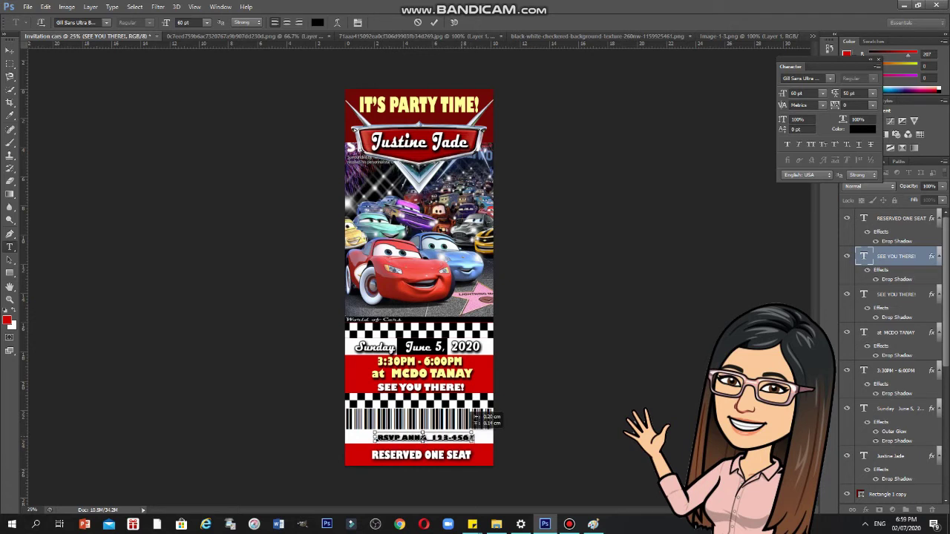
left_click_drag(478, 421, 481, 420)
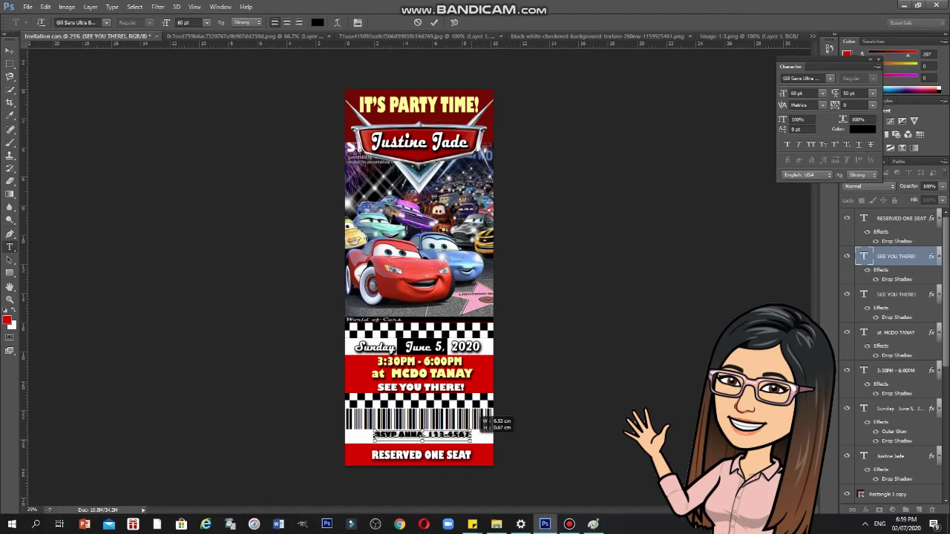
left_click_drag(482, 420, 482, 420)
key("Return")
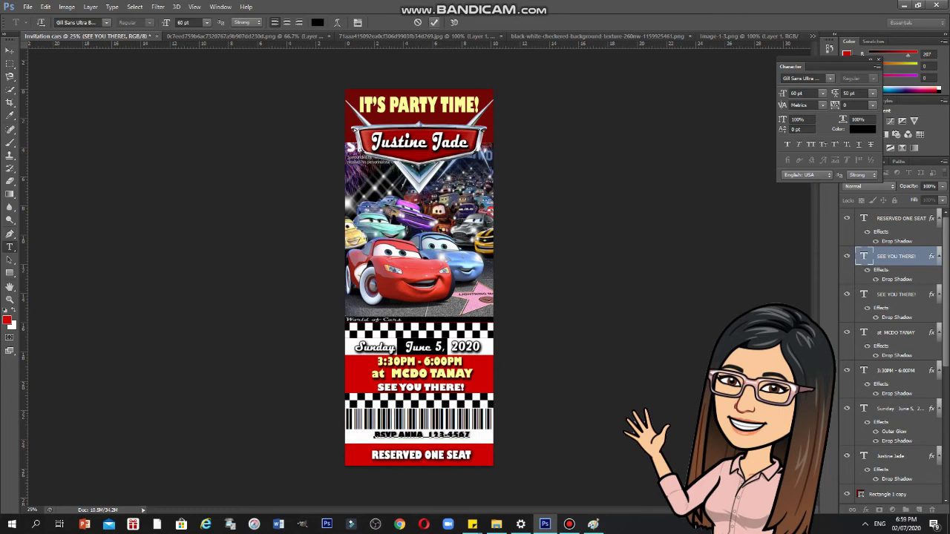
left_click(434, 22)
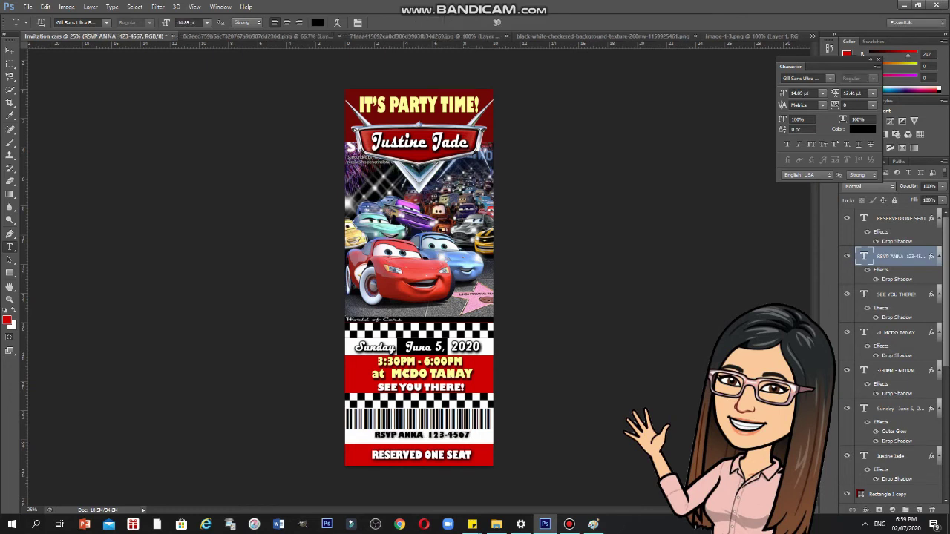
left_click_drag(469, 412, 469, 415)
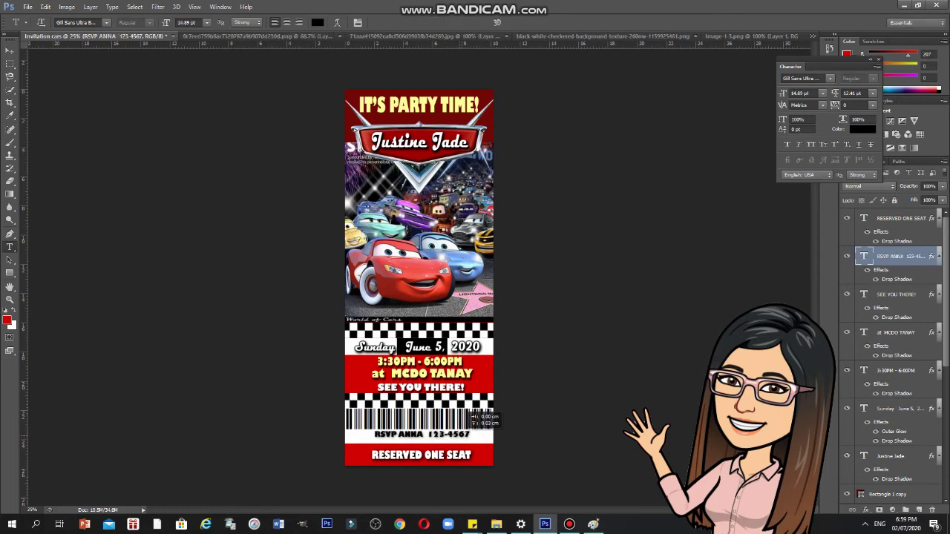
left_click(569, 524)
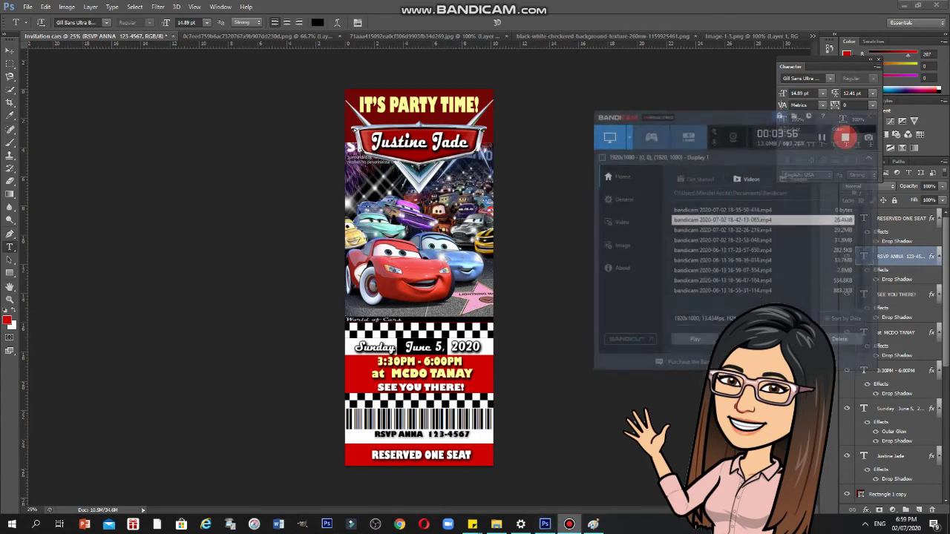
left_click(570, 524)
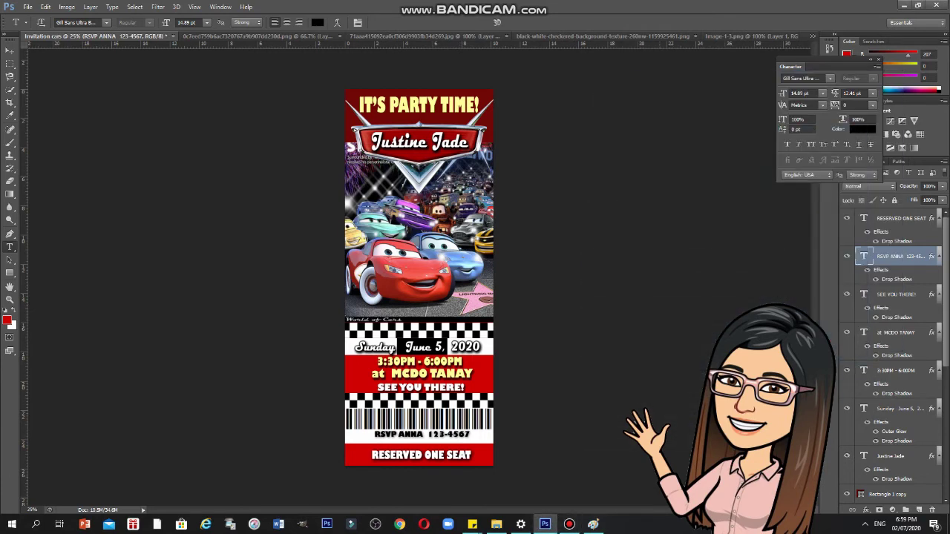
scroll(531, 436, "up", 1)
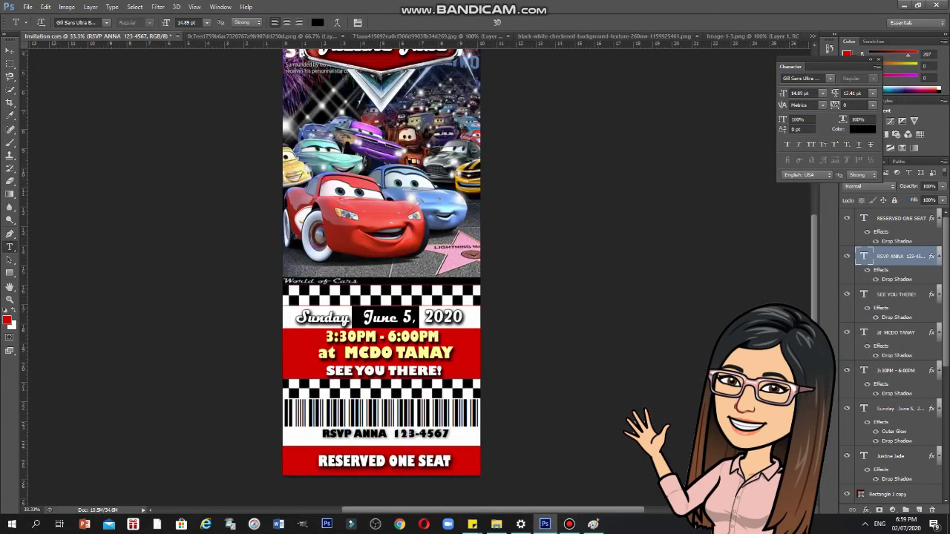
scroll(382, 260, "down", 2)
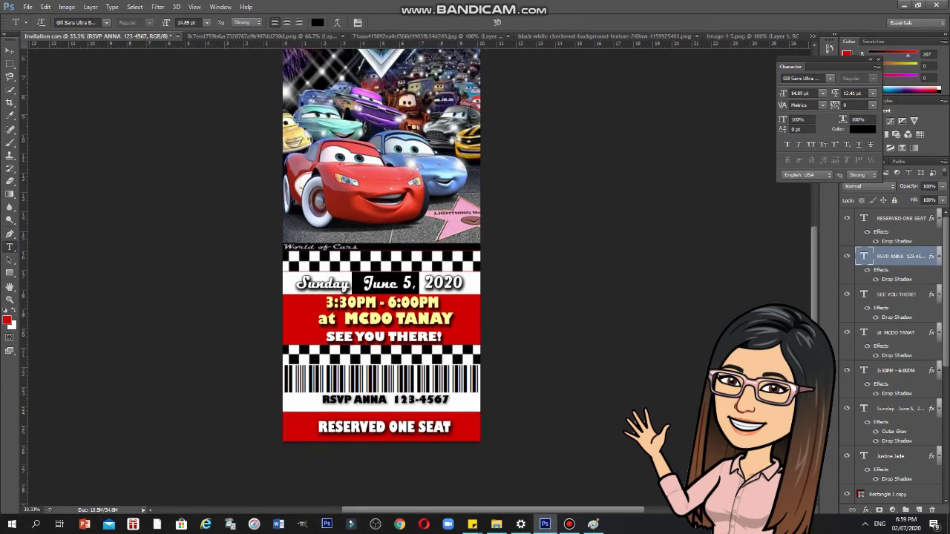
- Scale the RSVP line to about 95% and move it slightly up and right
key("ctrl+t")
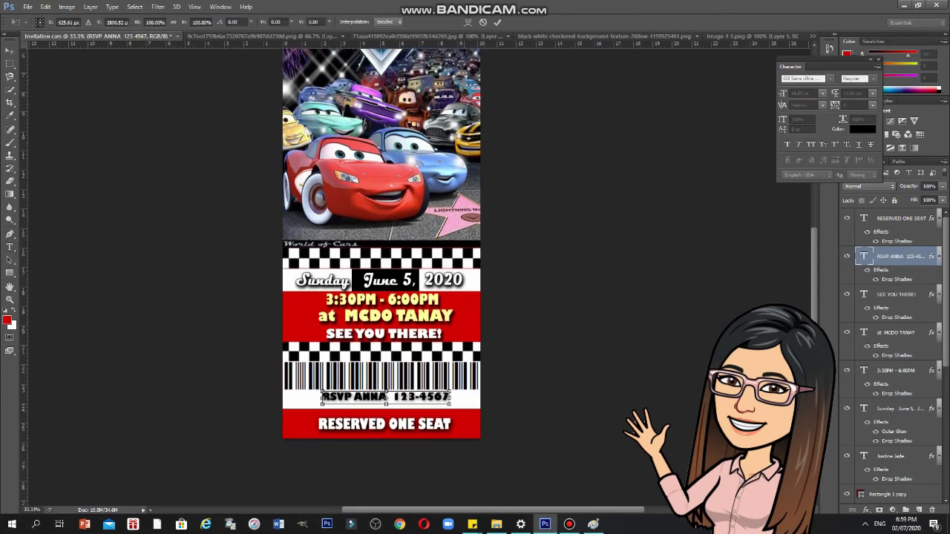
left_click_drag(451, 406, 444, 404)
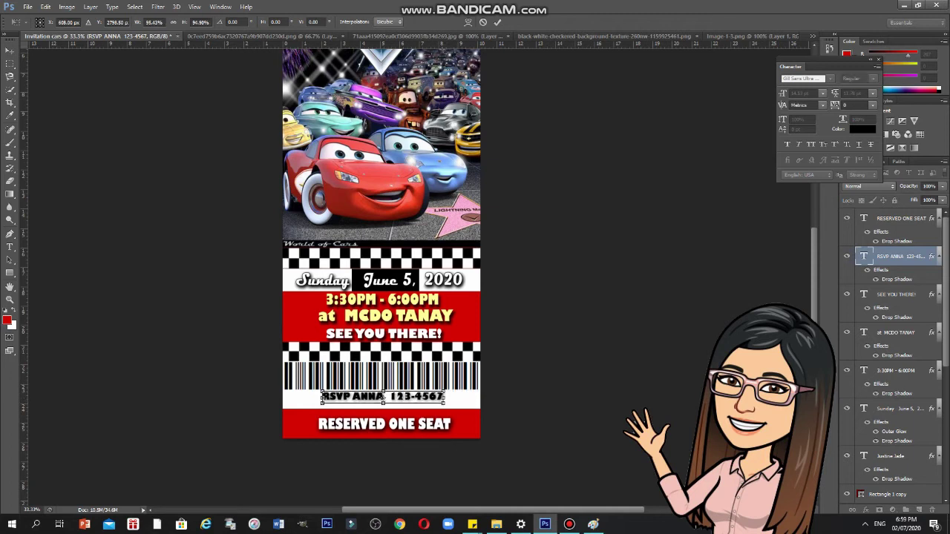
left_click(498, 21)
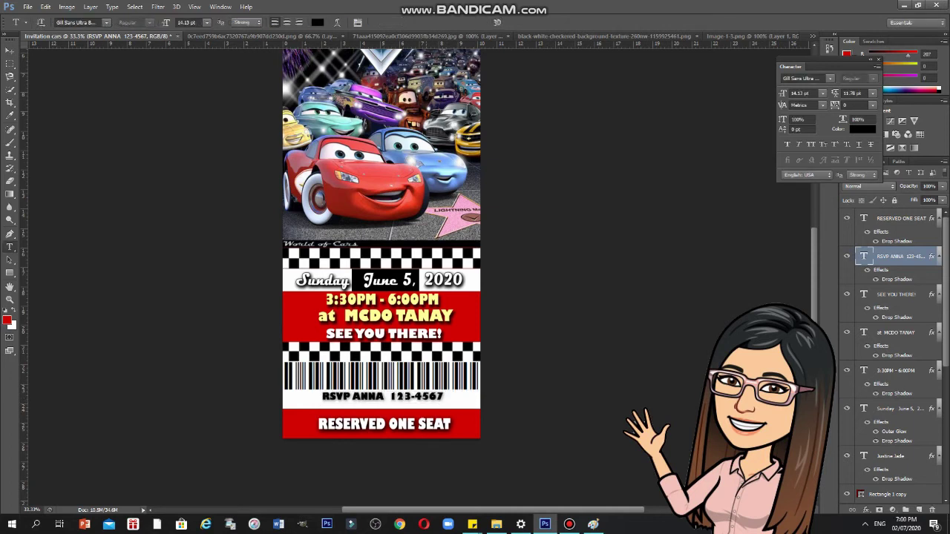
left_click_drag(416, 396, 418, 395)
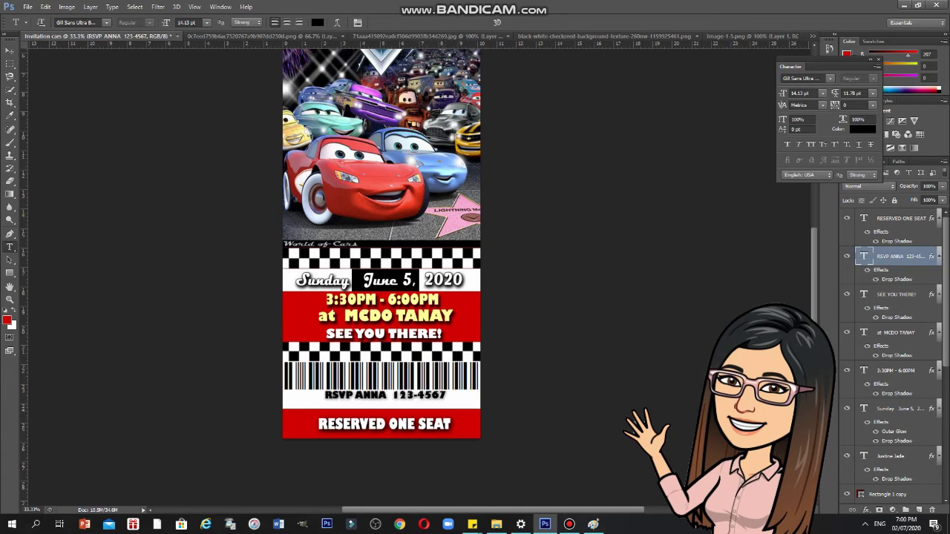
- Duplicate the RSVP layer and place the copy just below the original
right_click(908, 257)
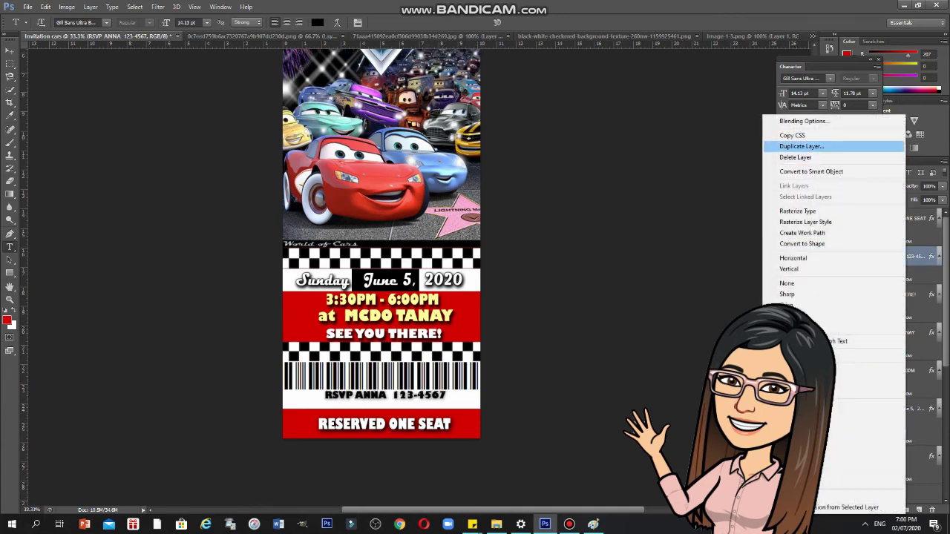
left_click(817, 146)
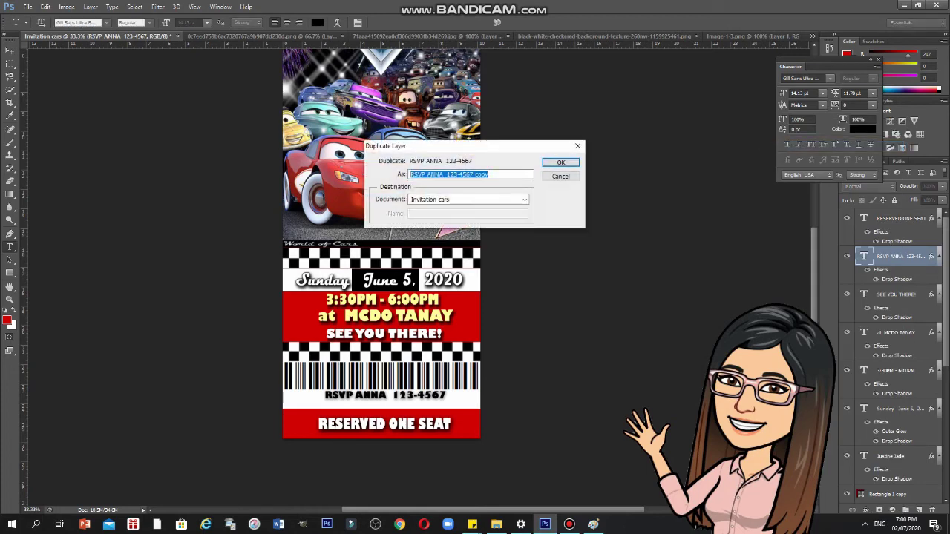
left_click(560, 161)
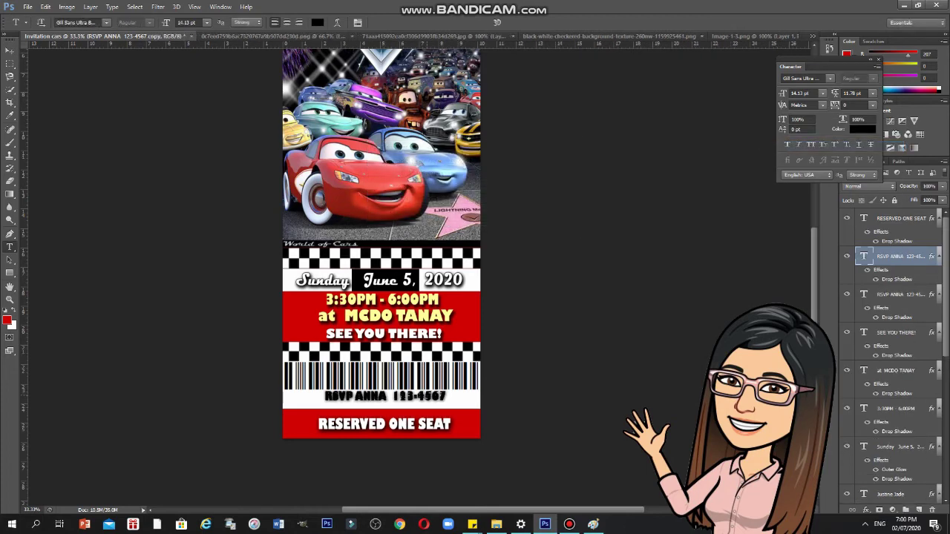
left_click_drag(443, 378, 443, 386)
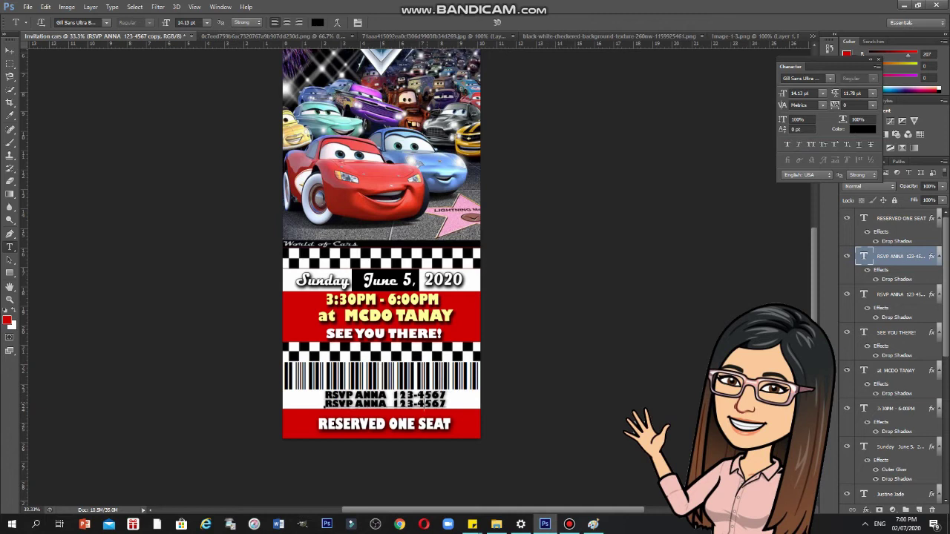
- Retype the copy as the contact's e-mail address and align it under the RSVP line
triple_click(421, 405)
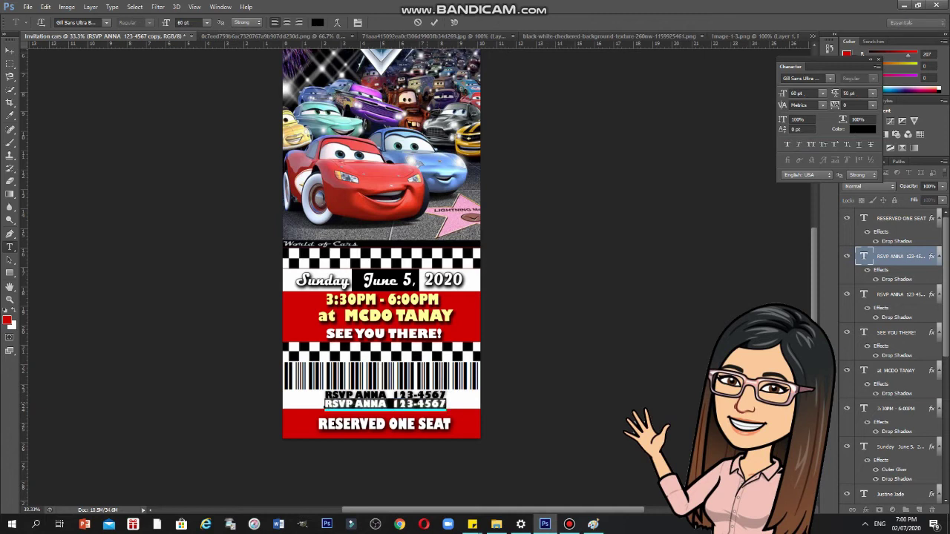
type("ANNA")
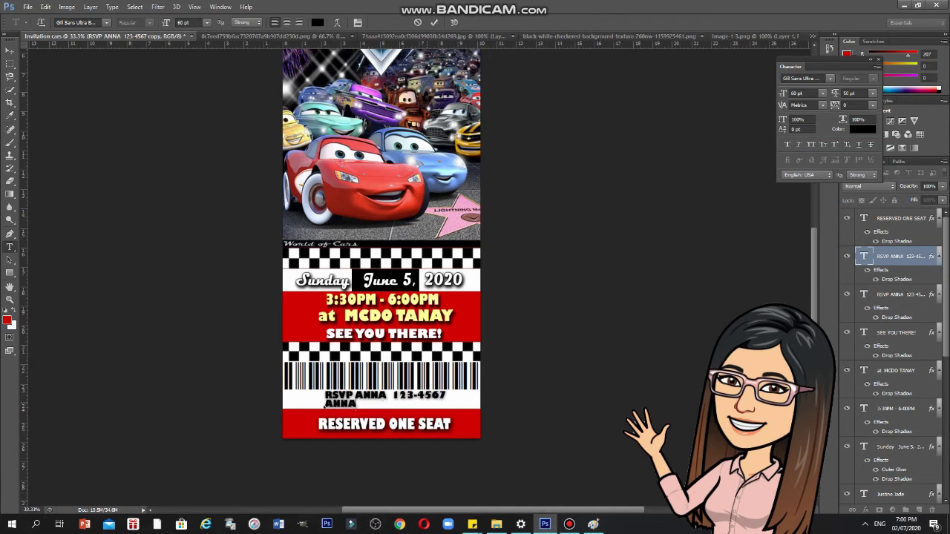
key("BackSpace")
key("BackSpace")
key("BackSpace")
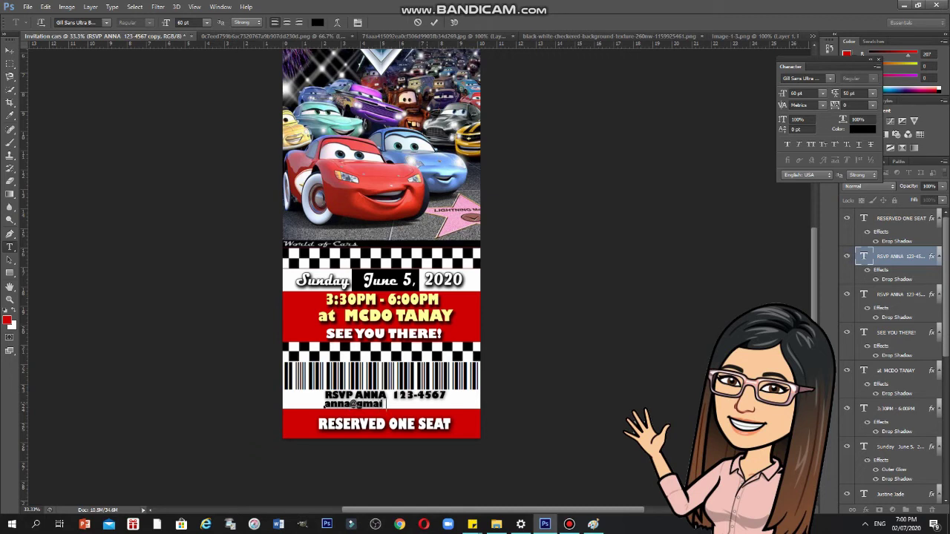
type("123")
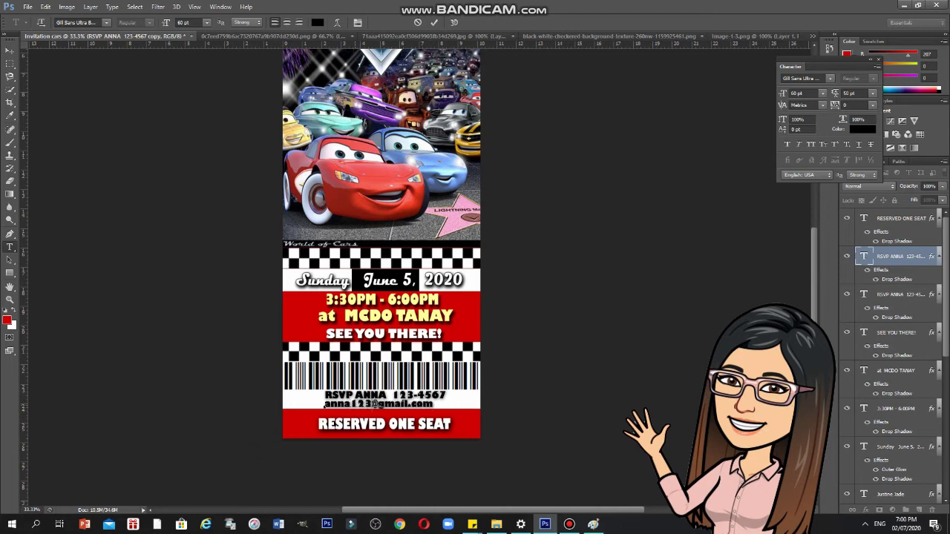
left_click(434, 22)
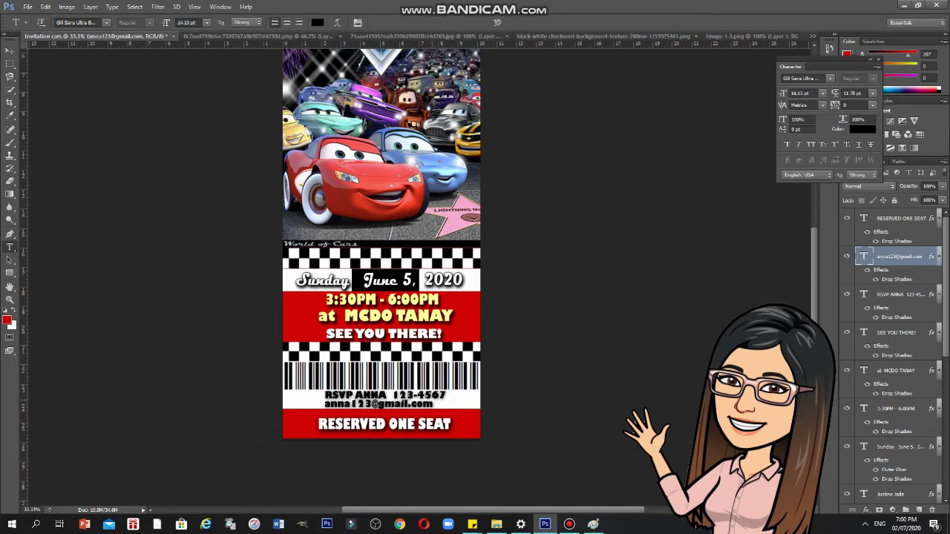
left_click_drag(436, 377, 451, 381)
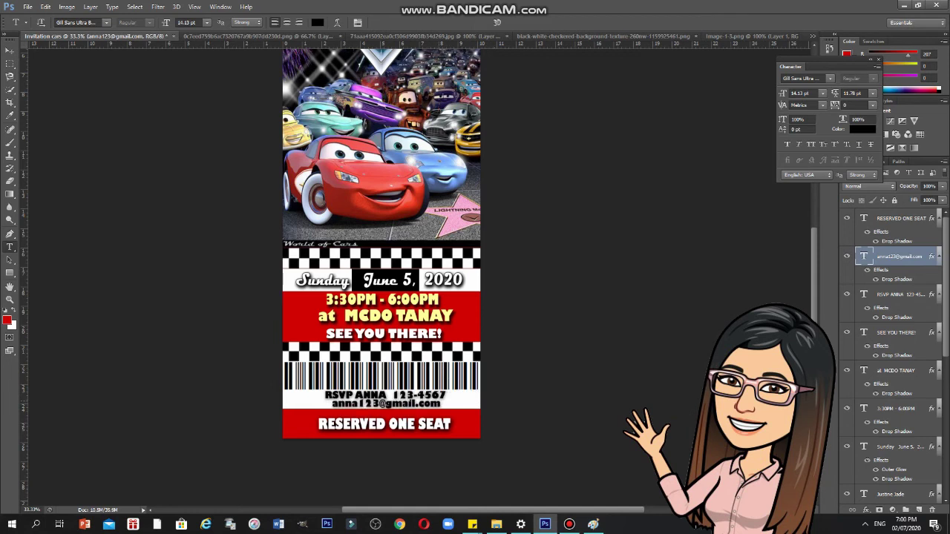
key("v")
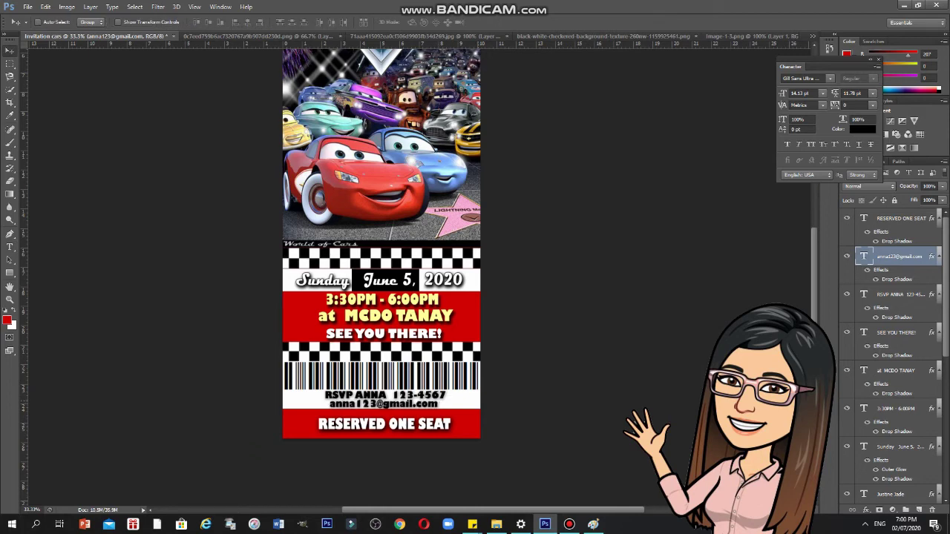
key("Left")
key("Left")
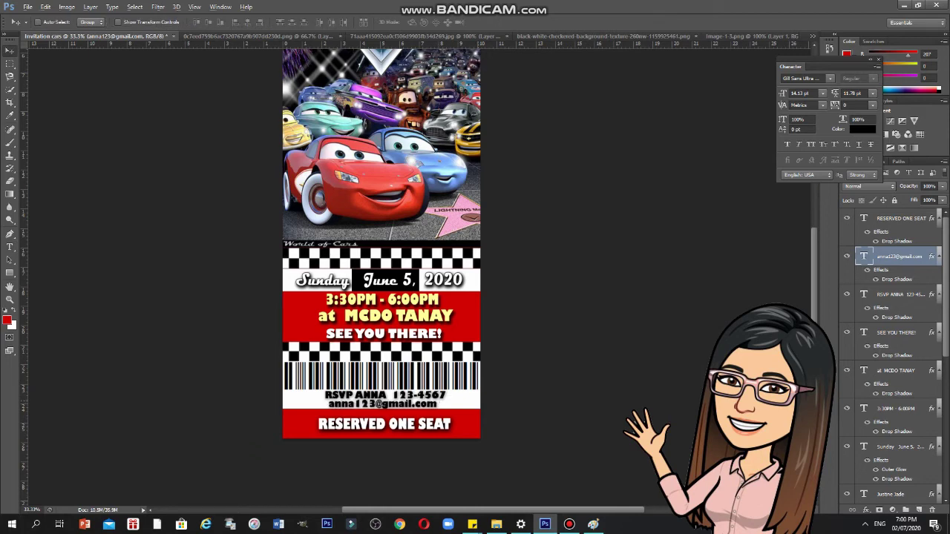
key("ctrl+minus")
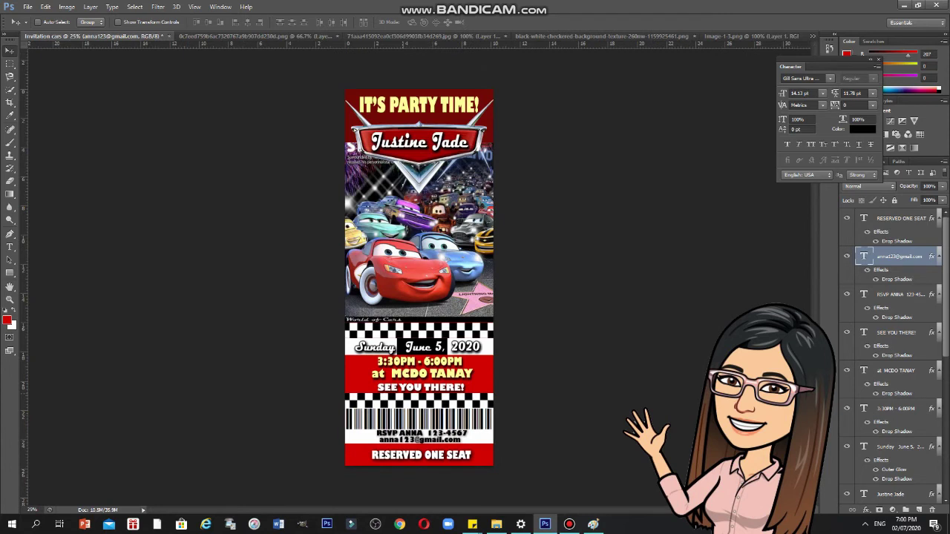
- Nudge the e-mail line and the RSVP contact line a few pixels left with the arrow keys
key("Left")
key("Left")
key("Left")
key("Left")
key("Left")
key("Left")
key("Left")
key("alt+bracketleft")
key("Left")
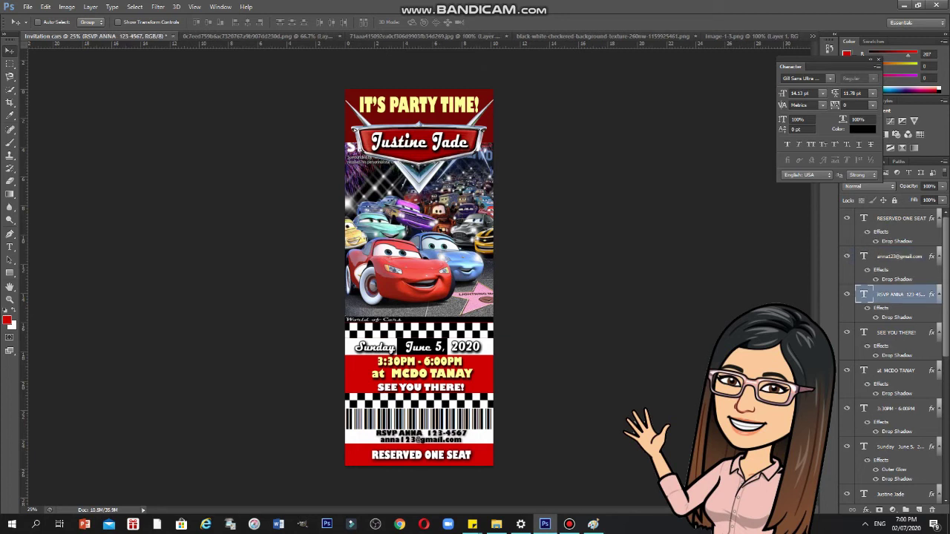
key("Left")
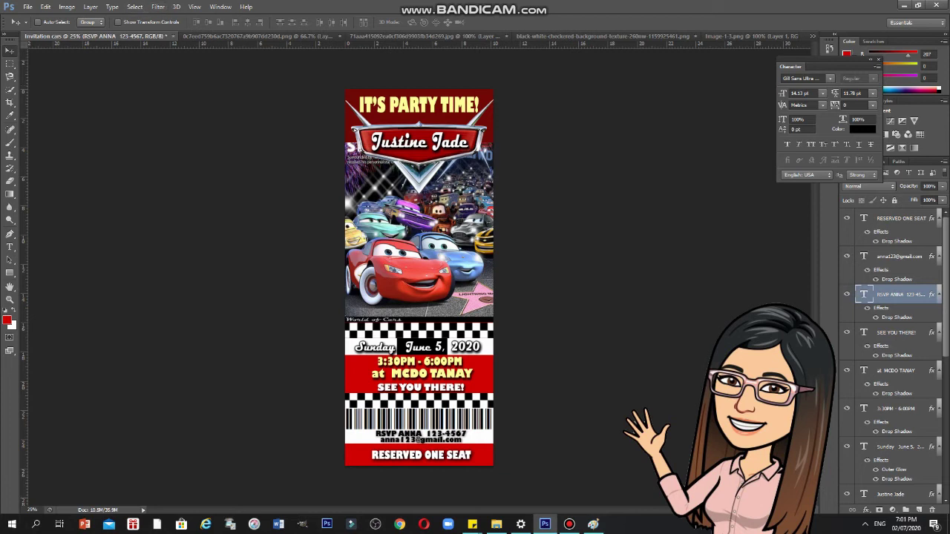
- Cycle through the barcode, checkered strip, cars photo and Cars logo documents back to the invitation
left_click(750, 35)
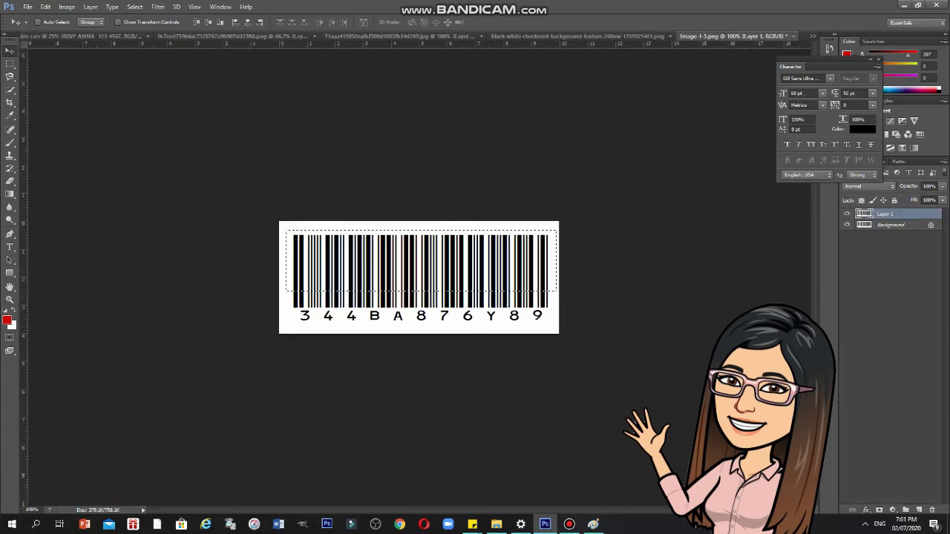
key("ctrl+shift+Tab")
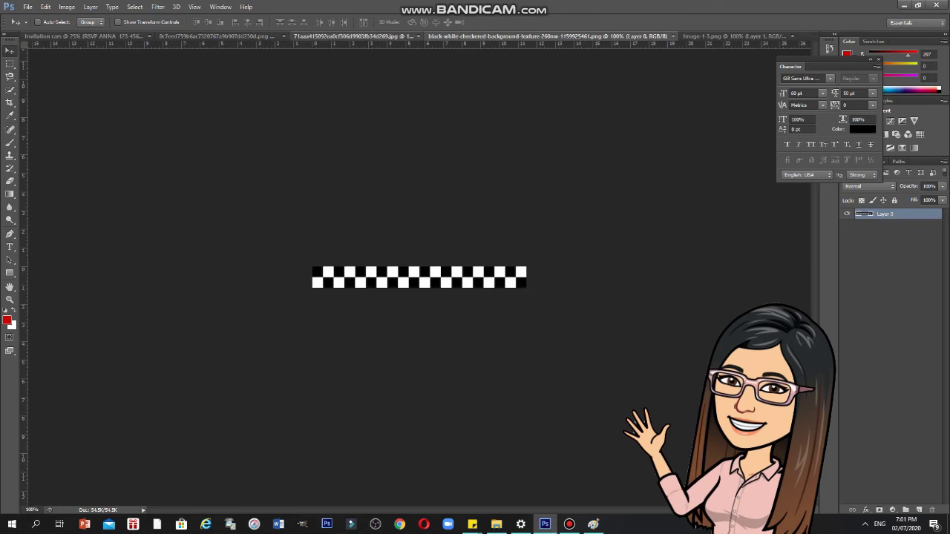
key("ctrl+shift+Tab")
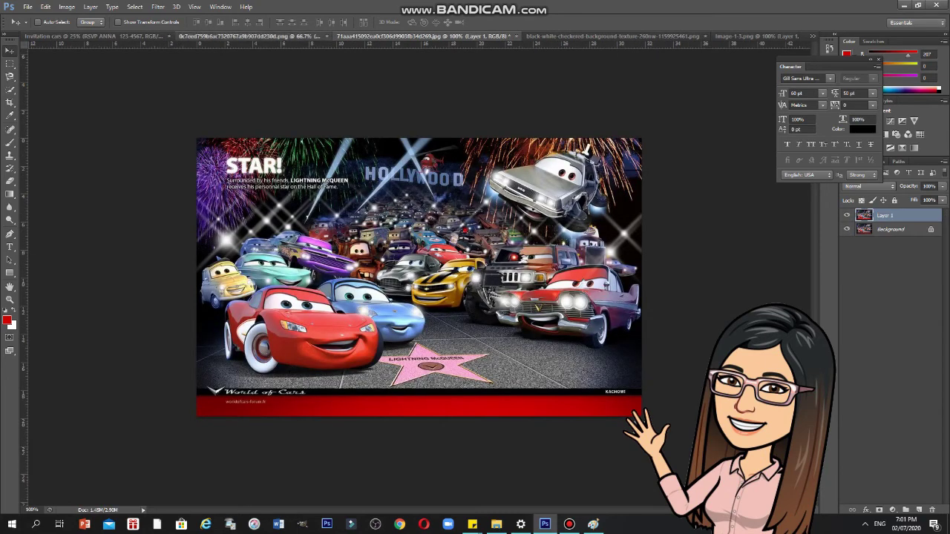
key("ctrl+shift+Tab")
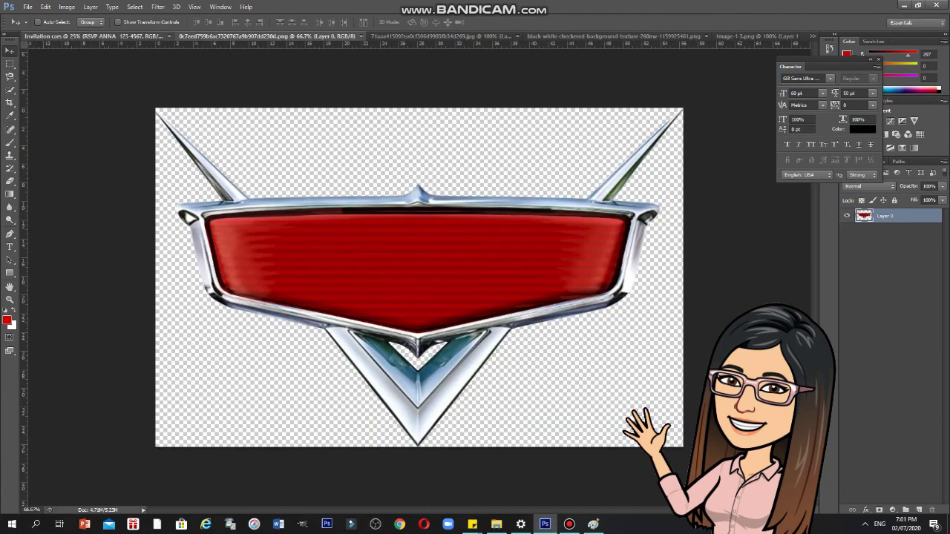
key("ctrl+shift+Tab")
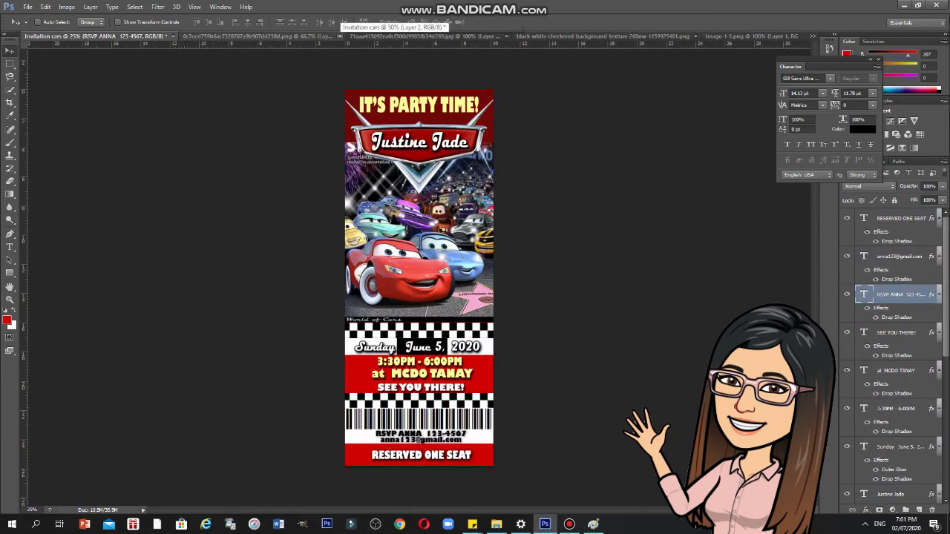
- Close the Cars logo file and drag the cars photo onto the invitation
key("ctrl+Tab")
key("ctrl+w")
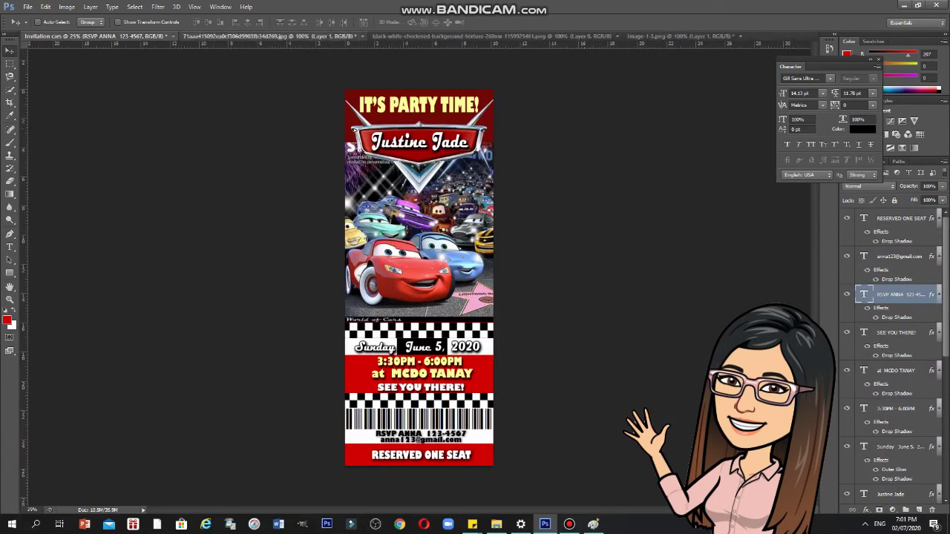
left_click(349, 35)
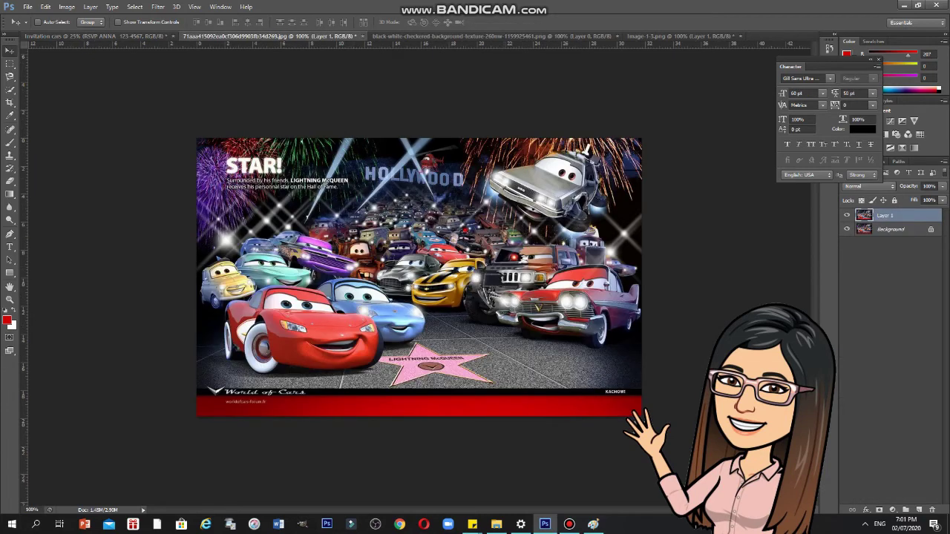
mouse_move(409, 160)
left_mouse_down()
mouse_move(159, 74)
mouse_move(419, 178)
mouse_move(397, 245)
left_mouse_up()
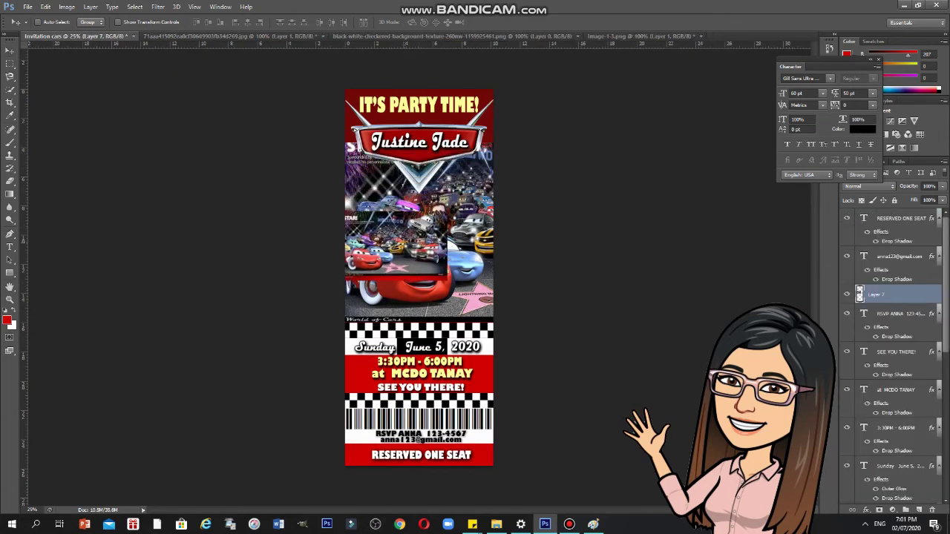
- Free-transform the pasted cars photo larger and place it over the lower ticket area
key("ctrl+t")
left_click_drag(448, 213, 556, 147)
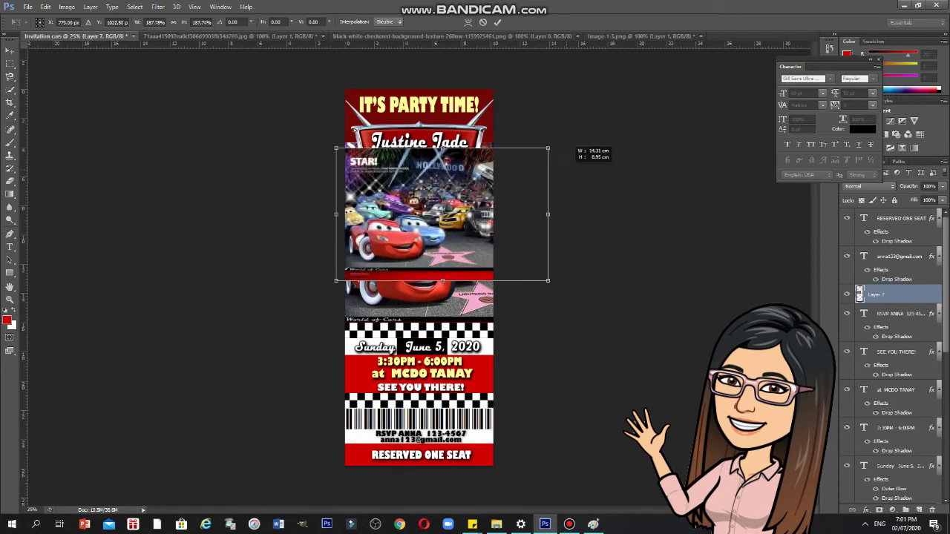
mouse_move(466, 180)
left_mouse_down()
mouse_move(408, 332)
mouse_move(414, 314)
left_mouse_up()
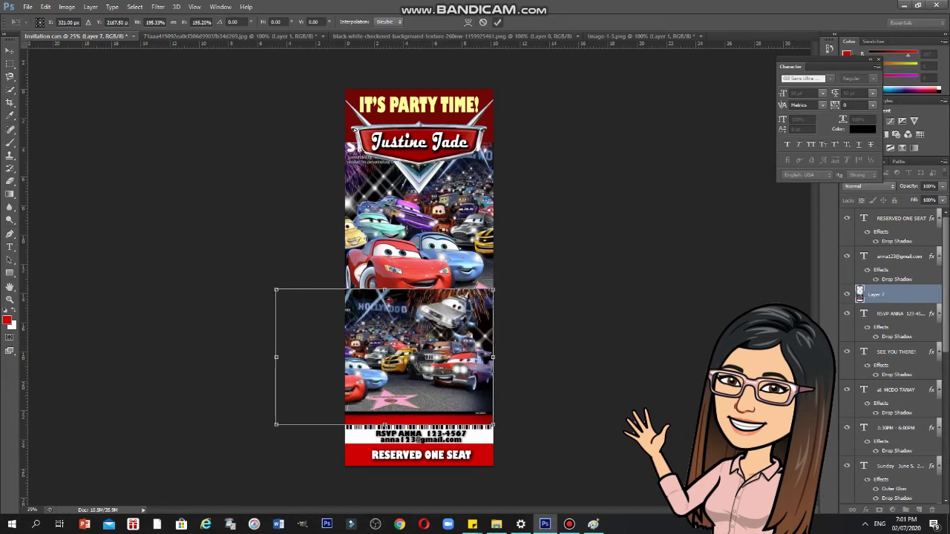
left_click(497, 21)
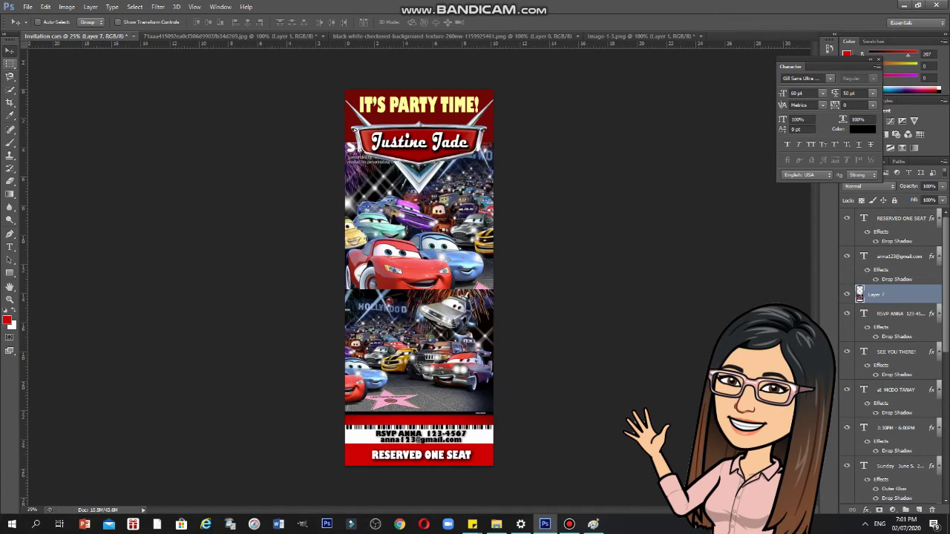
- Marquee a rectangle across the lower cars photo and invert the selection
key("m")
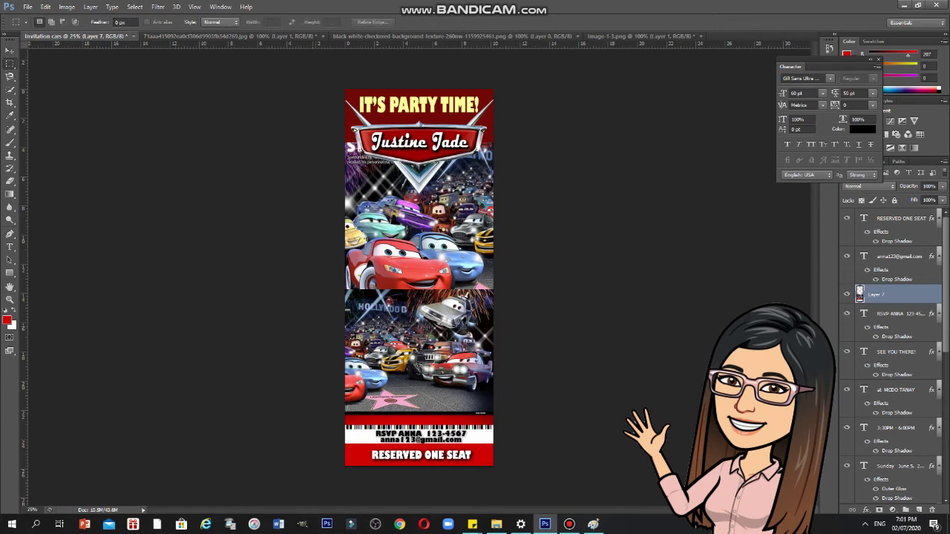
left_click_drag(349, 321, 524, 383)
right_click(451, 104)
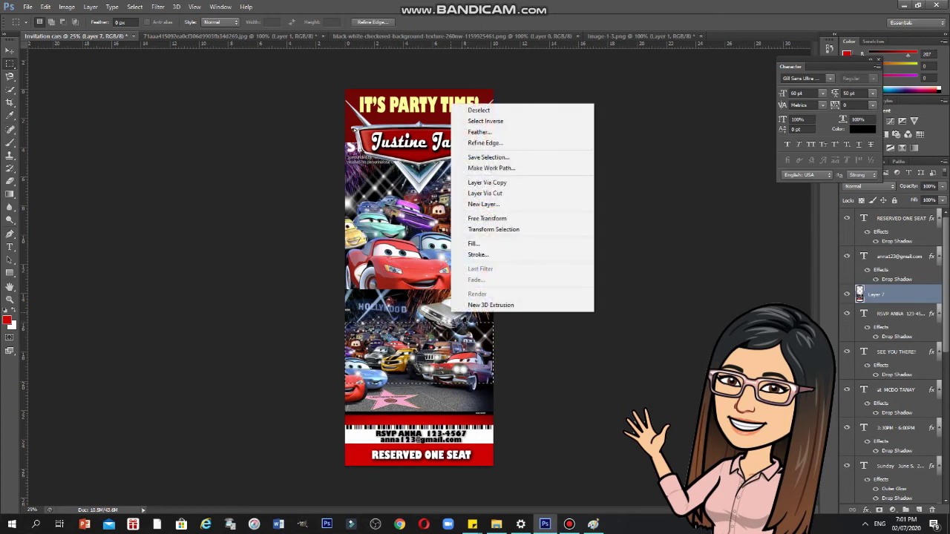
left_click(485, 121)
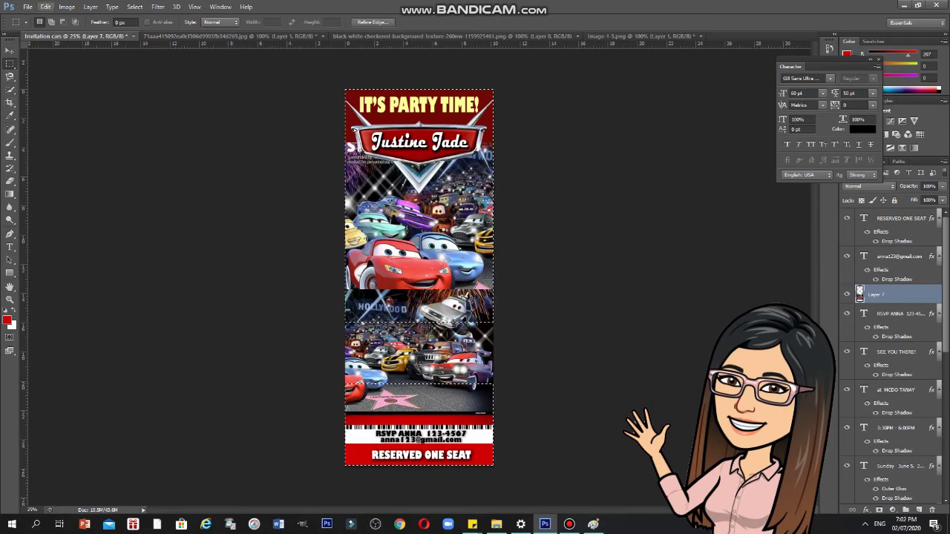
- Step backward repeatedly until the pasted cars photo layer is removed
left_click(46, 6)
left_click(67, 35)
left_click(46, 6)
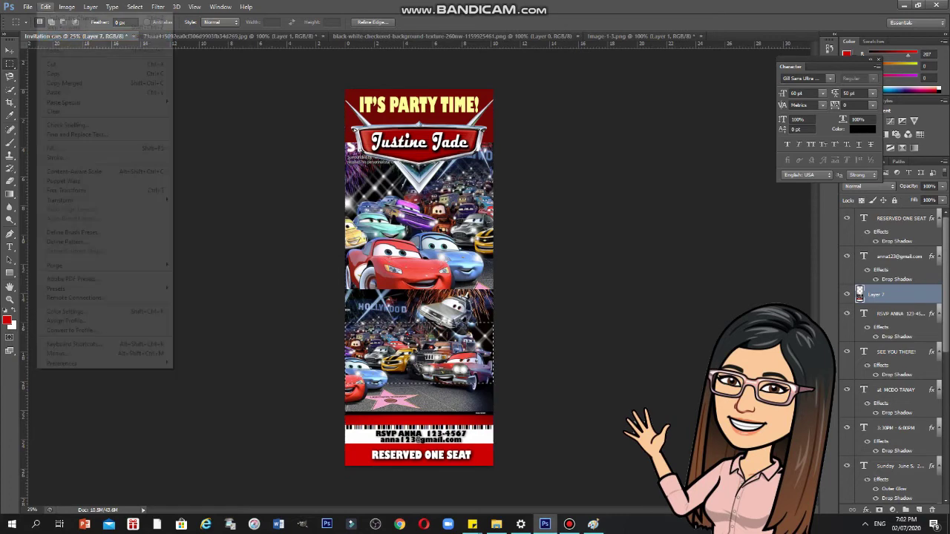
left_click(66, 34)
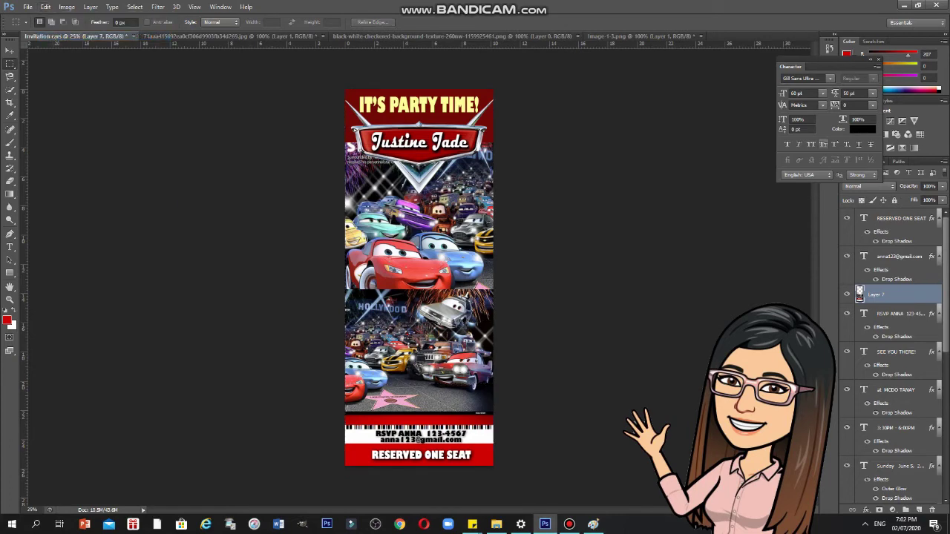
key("ctrl+alt+z")
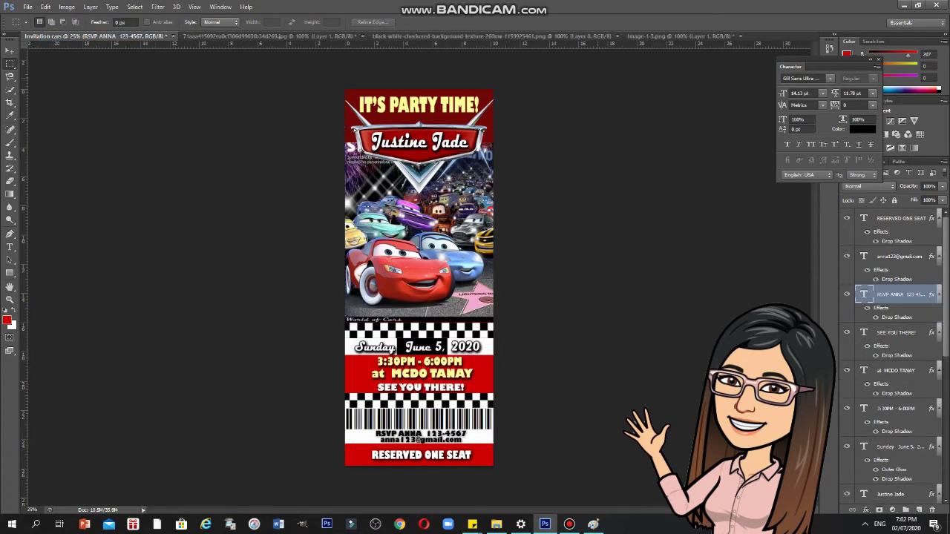
- View the checkered strip image in Paint, then return to Photoshop's cars photo document
left_click(490, 35)
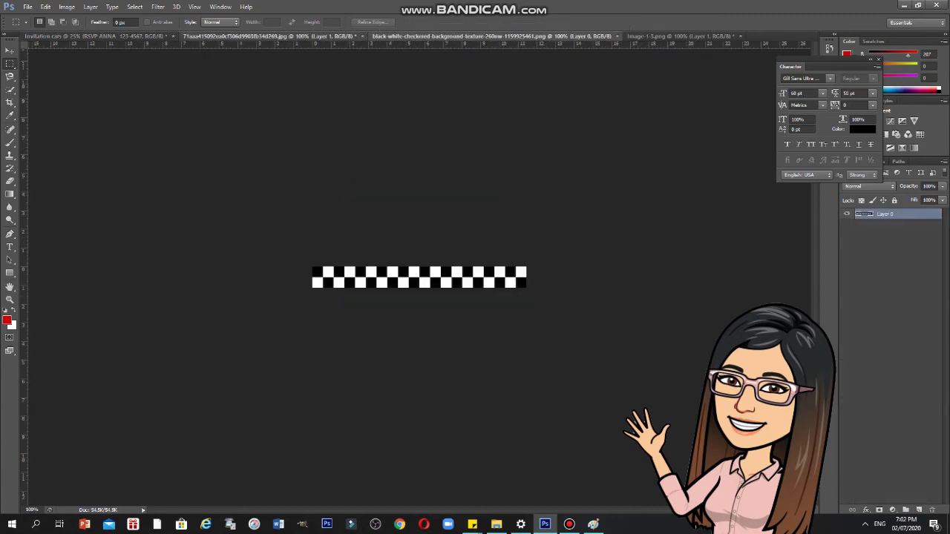
left_click(267, 36)
left_click(593, 524)
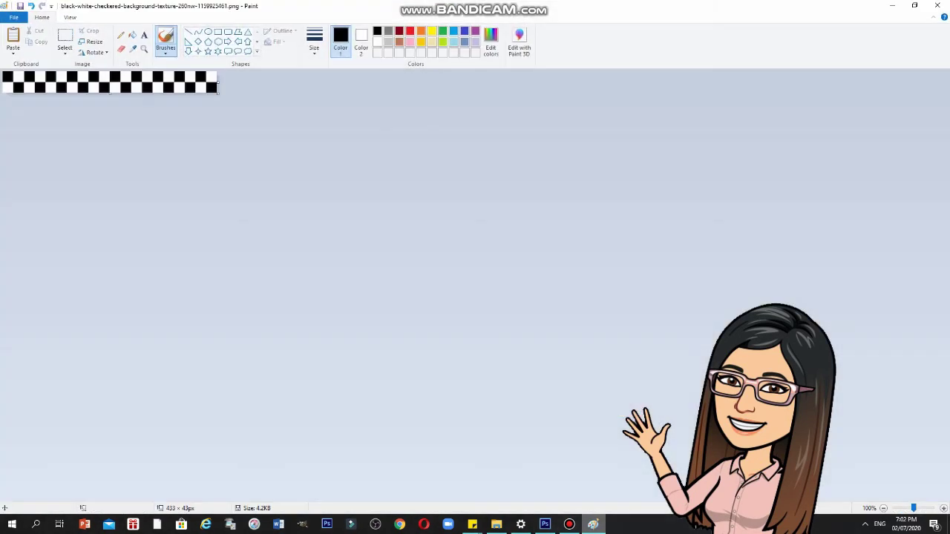
left_click(570, 525)
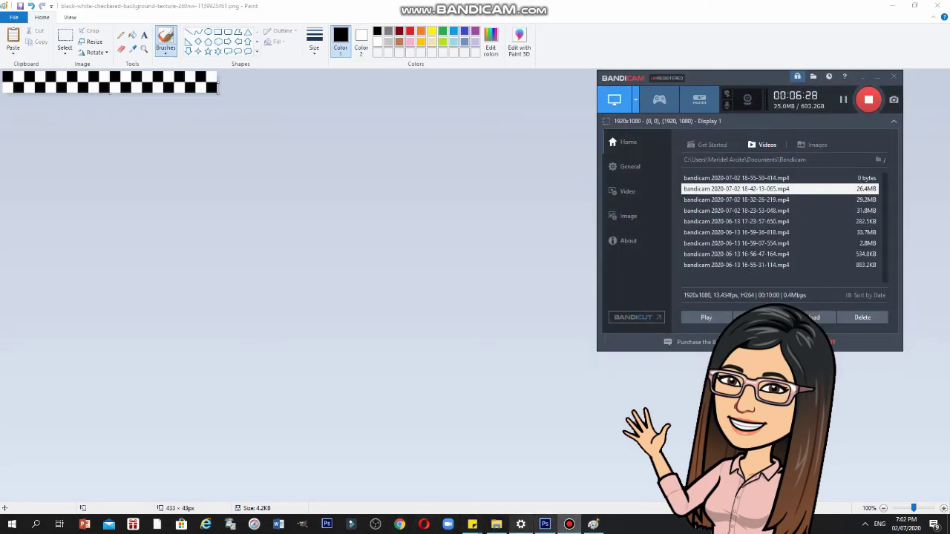
left_click(545, 525)
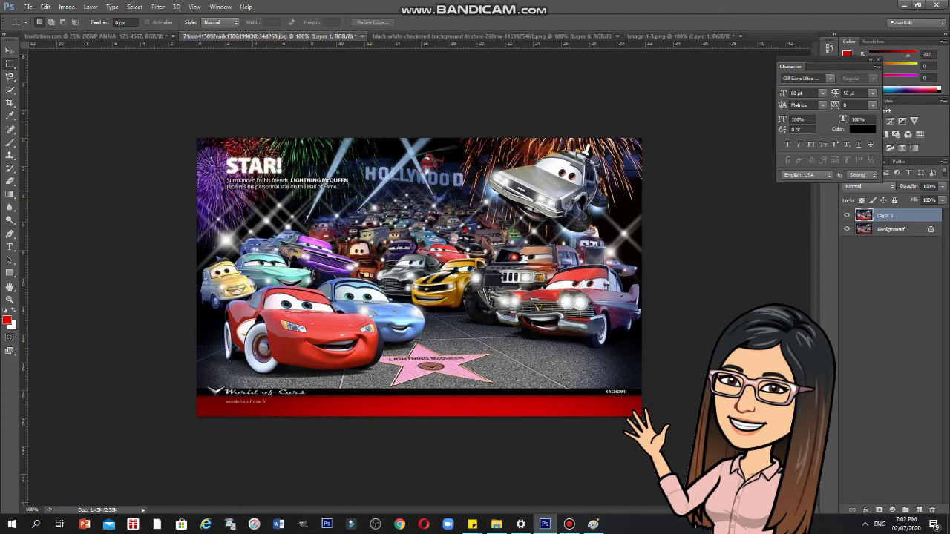
- Marquee-select a strip of cars in the photo and drag it onto the invitation's 3:30 PM row
right_click(10, 63)
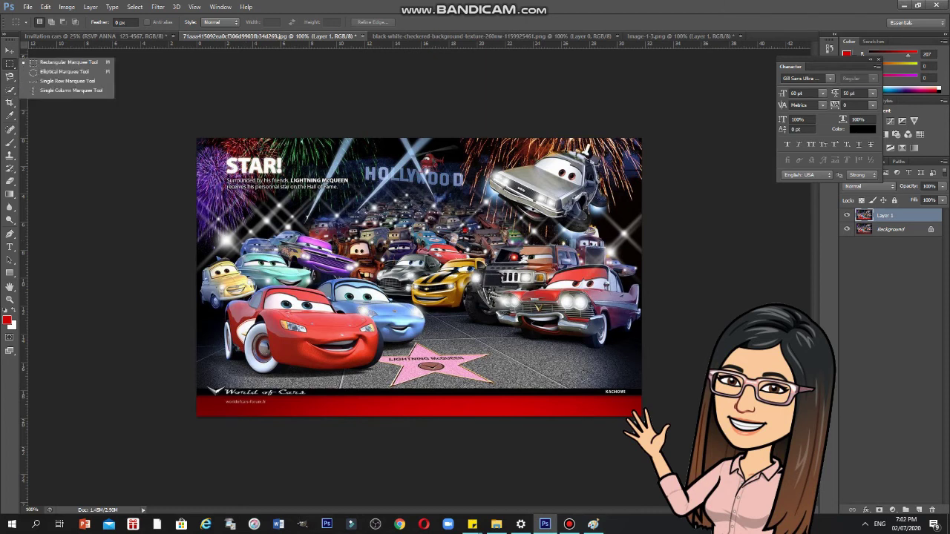
left_click(67, 62)
left_click_drag(461, 221, 641, 290)
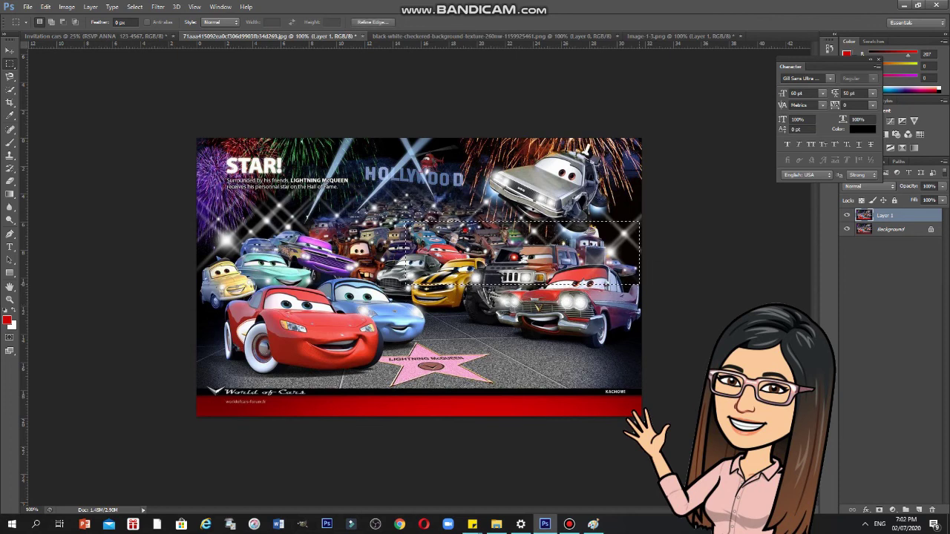
left_click_drag(609, 231, 401, 320)
key("v")
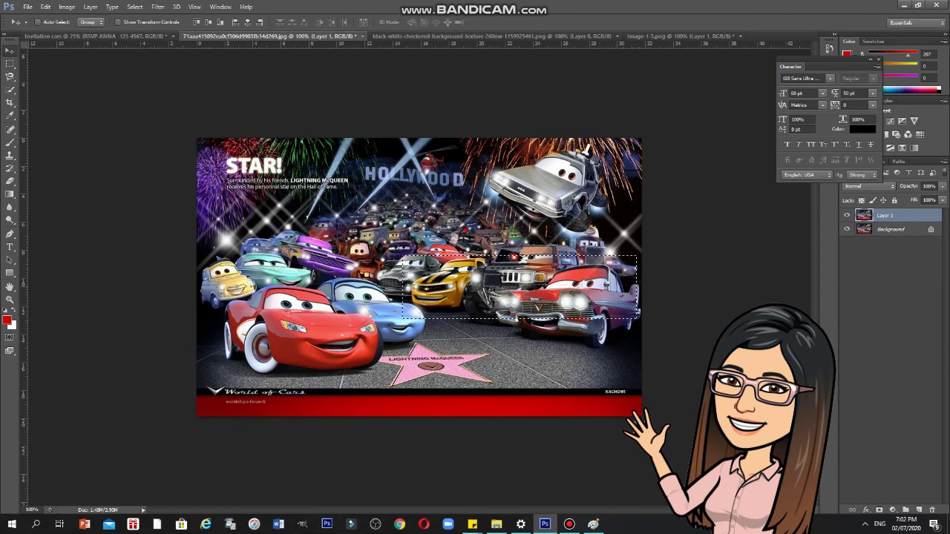
left_click_drag(519, 289, 40, 59)
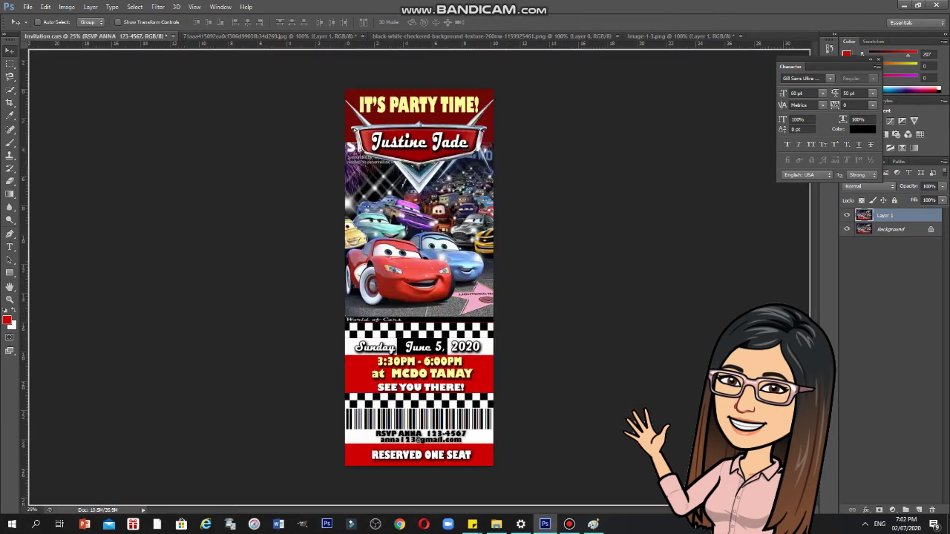
mouse_move(41, 59)
left_mouse_down()
mouse_move(401, 390)
mouse_move(369, 363)
left_mouse_up()
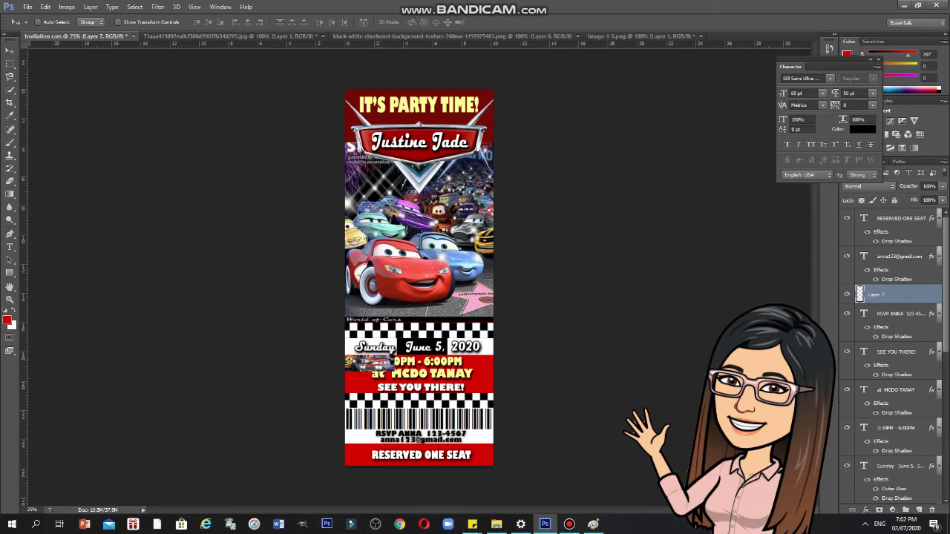
- Free-transform the cars strip out to the ticket's left edge, then nudge it into place
key("ctrl+t")
left_click_drag(393, 370, 492, 396)
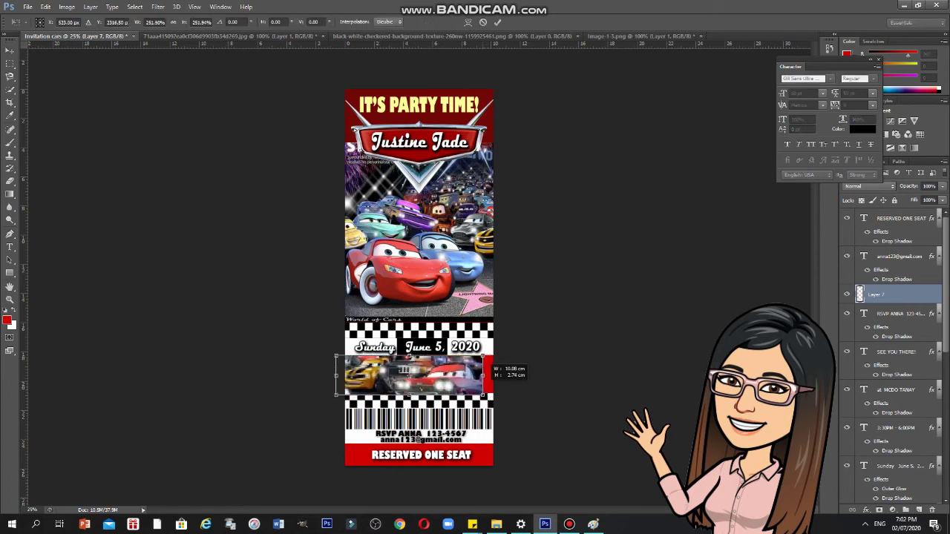
mouse_move(493, 397)
left_mouse_down()
mouse_move(475, 393)
mouse_move(516, 375)
left_mouse_up()
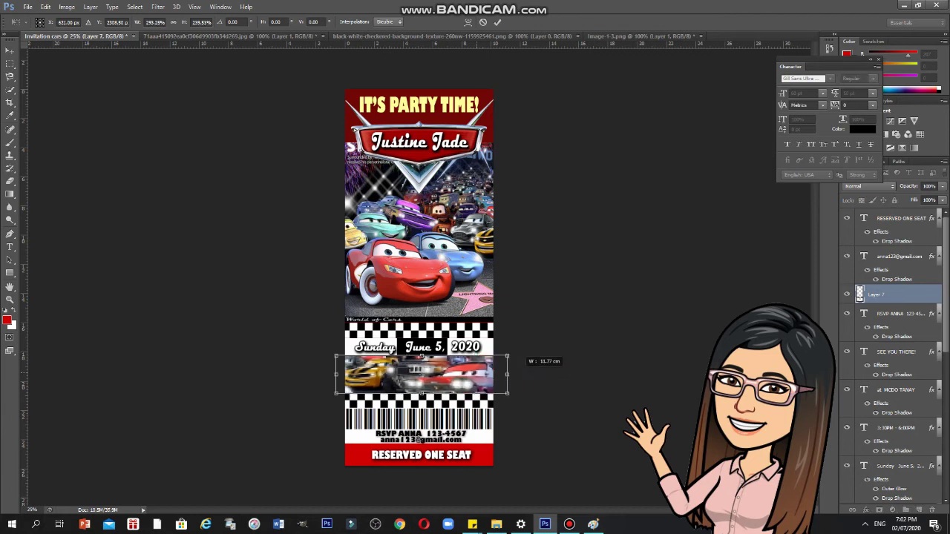
key("ctrl+z")
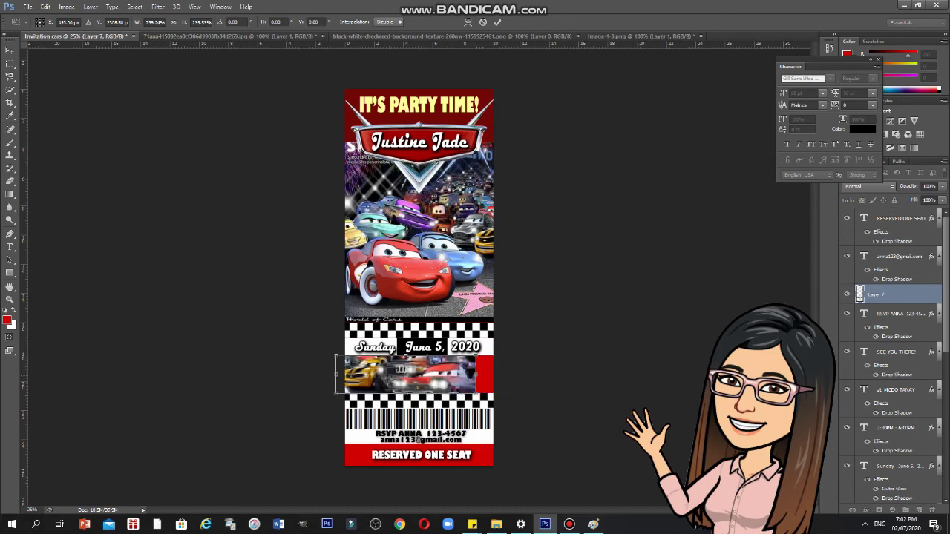
key("shift+Right")
key("shift+Right")
key("shift+Right")
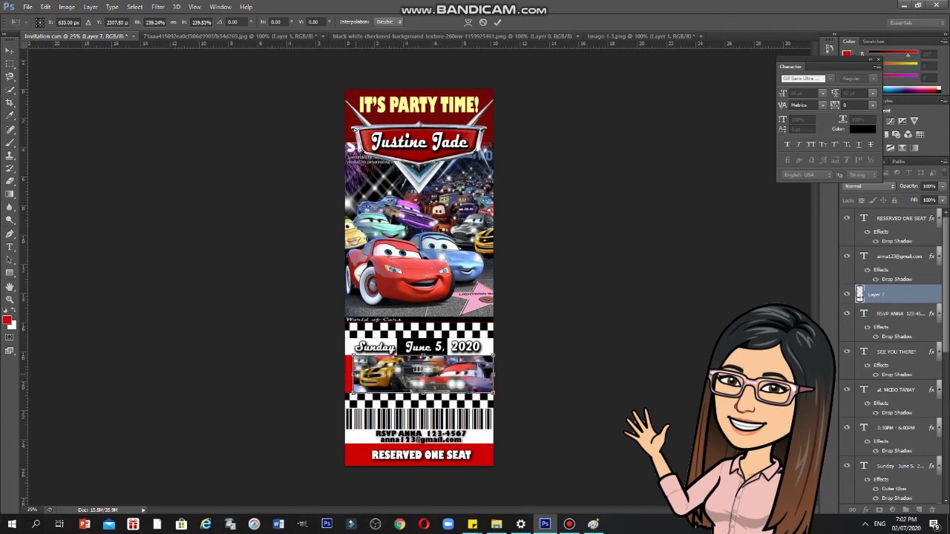
left_click_drag(353, 375, 343, 375)
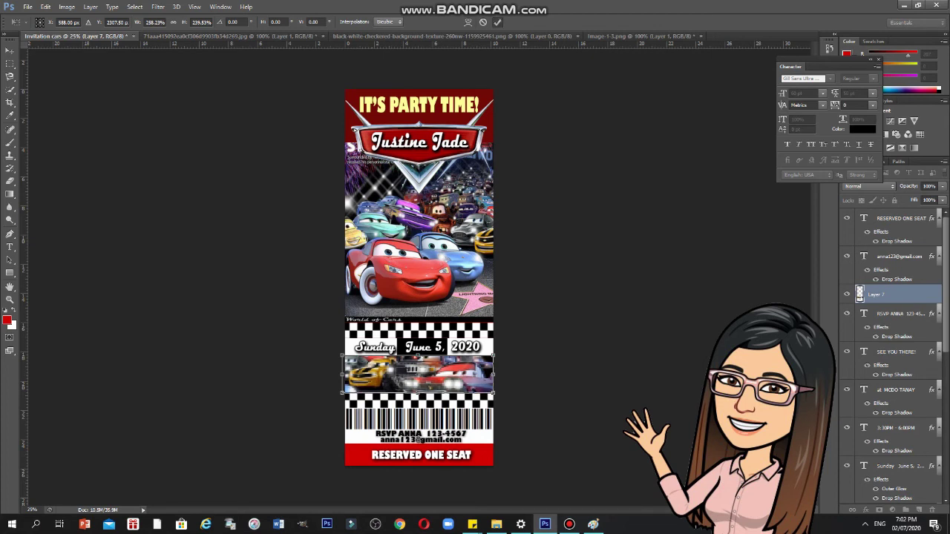
left_click(498, 21)
left_click_drag(496, 360, 499, 360)
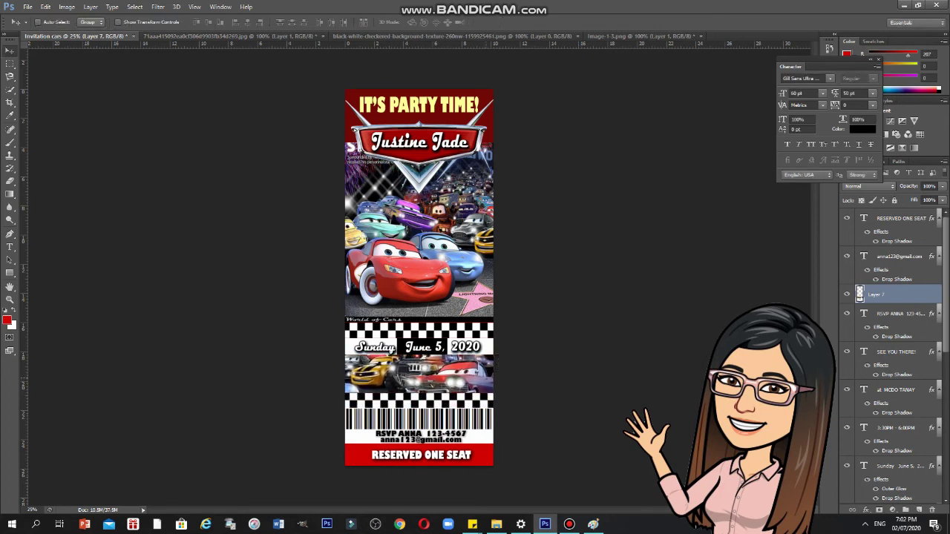
key("Up")
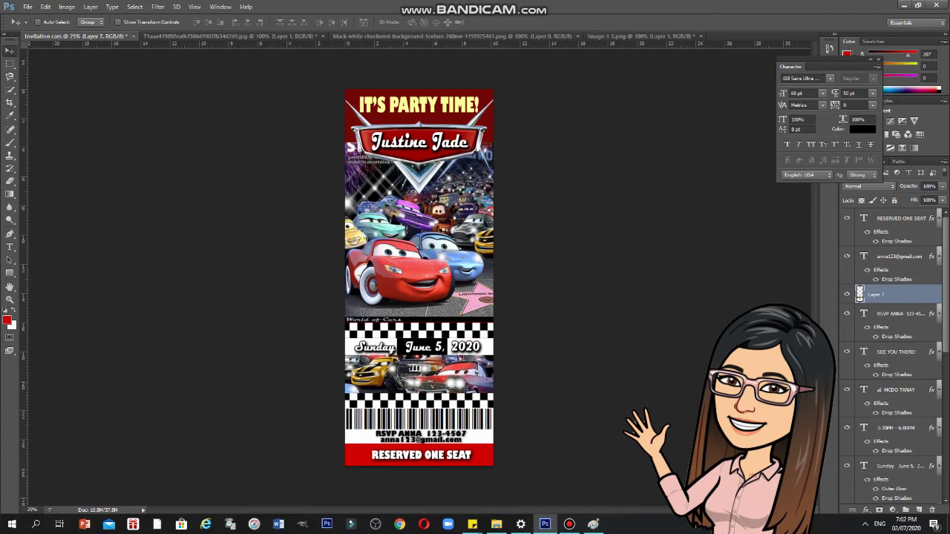
- Set Layer 7's opacity to 37% in Blending Options and drag it below 'at MCDO TANAY'
right_click(902, 295)
left_click(806, 125)
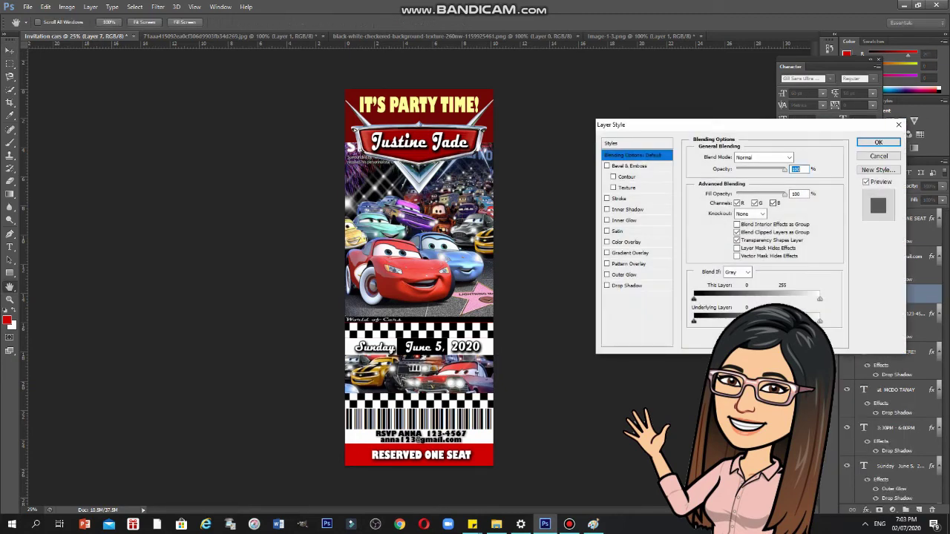
type("35")
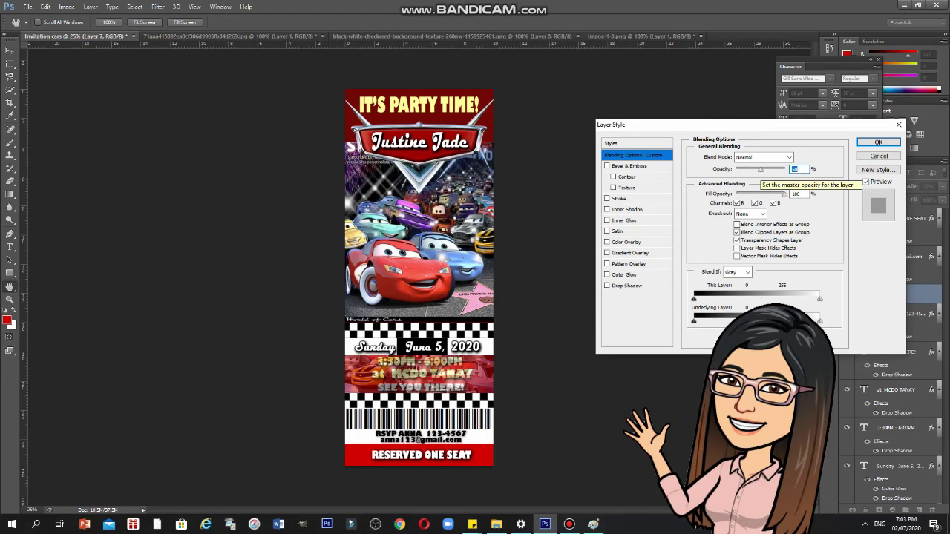
key("Down")
key("Down")
key("Down")
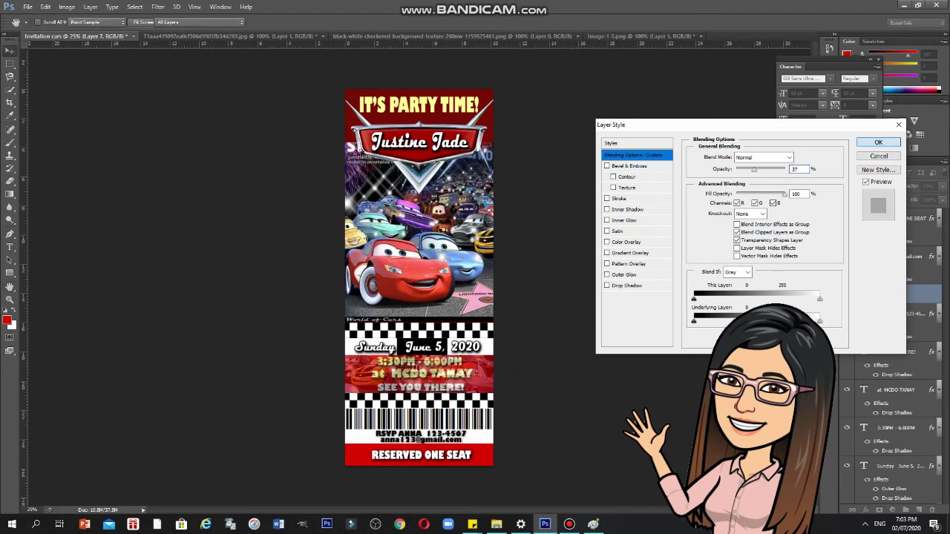
left_click(878, 143)
double_click(859, 294)
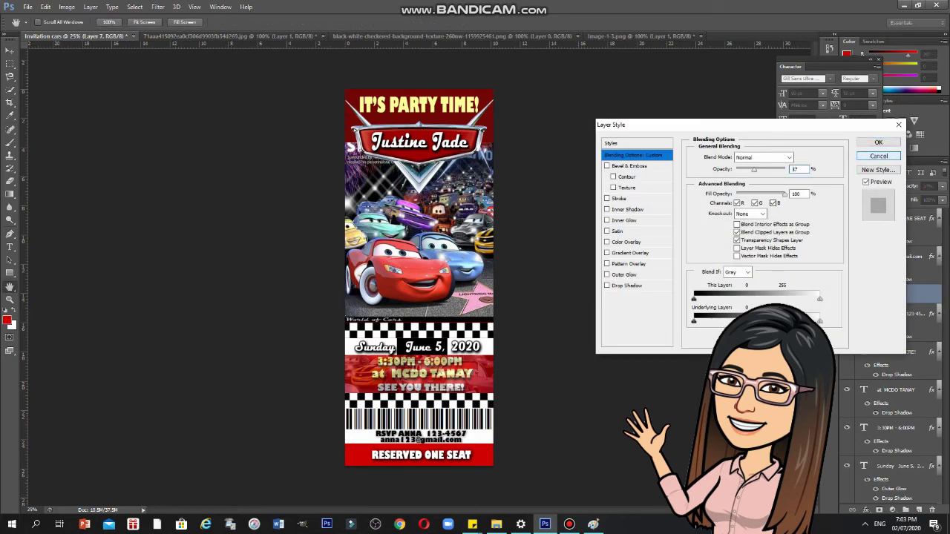
left_click(878, 142)
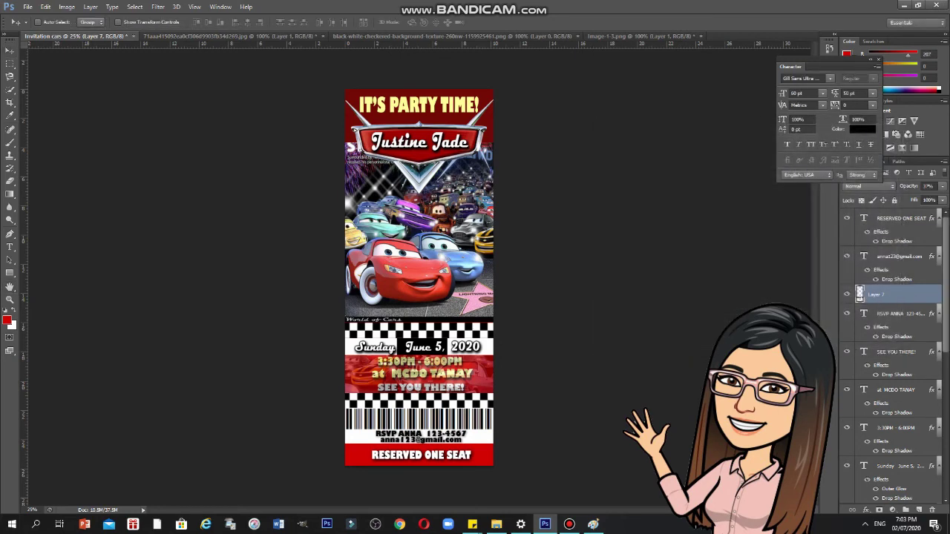
double_click(860, 294)
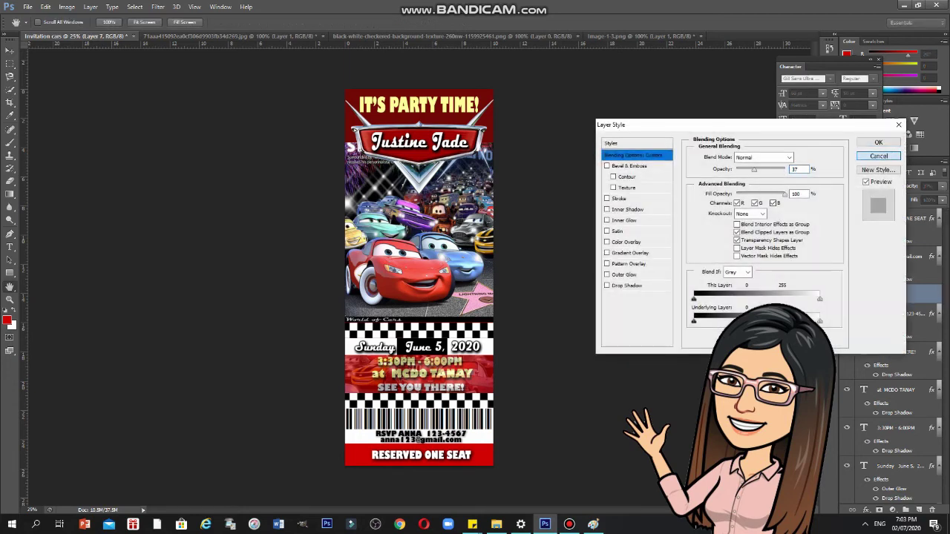
left_click(878, 143)
left_click_drag(861, 294, 861, 408)
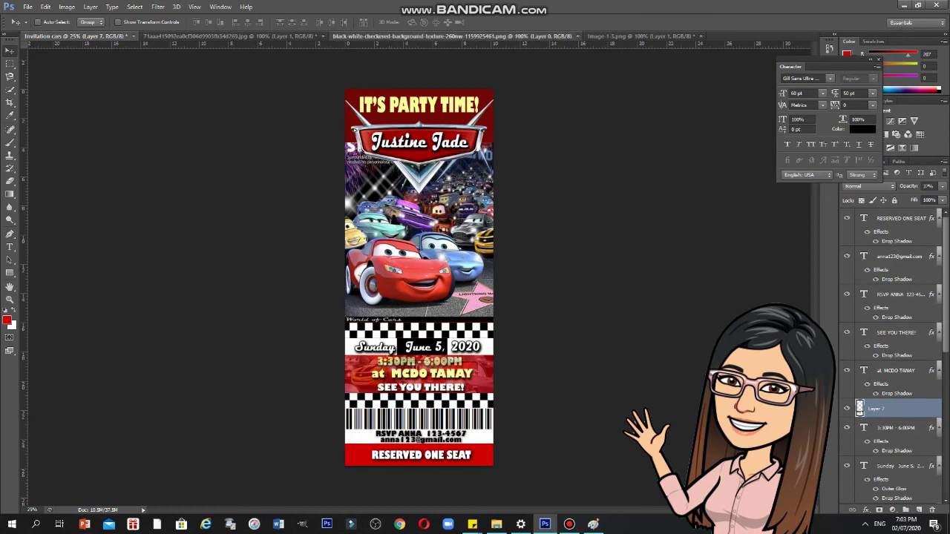
- On the cars poster, marquee-select a band of cars and drag it toward the invitation
left_click(446, 36)
key("ctrl+shift+Tab")
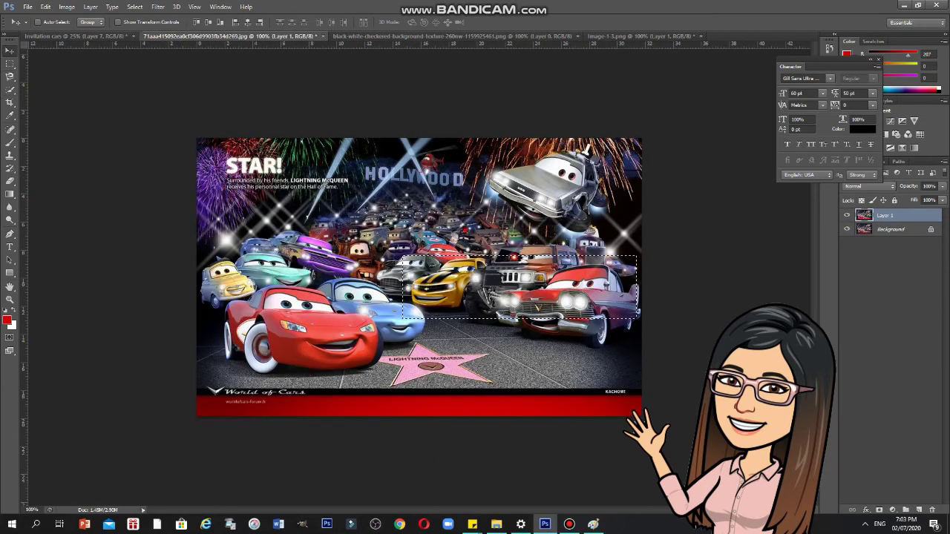
left_click(9, 63)
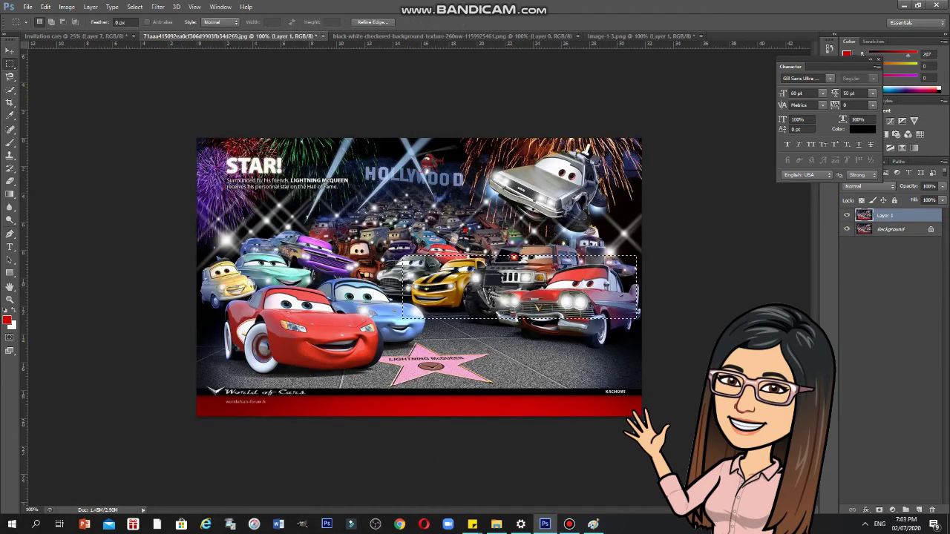
mouse_move(251, 217)
left_mouse_down()
mouse_move(484, 236)
mouse_move(510, 263)
left_mouse_up()
key("v")
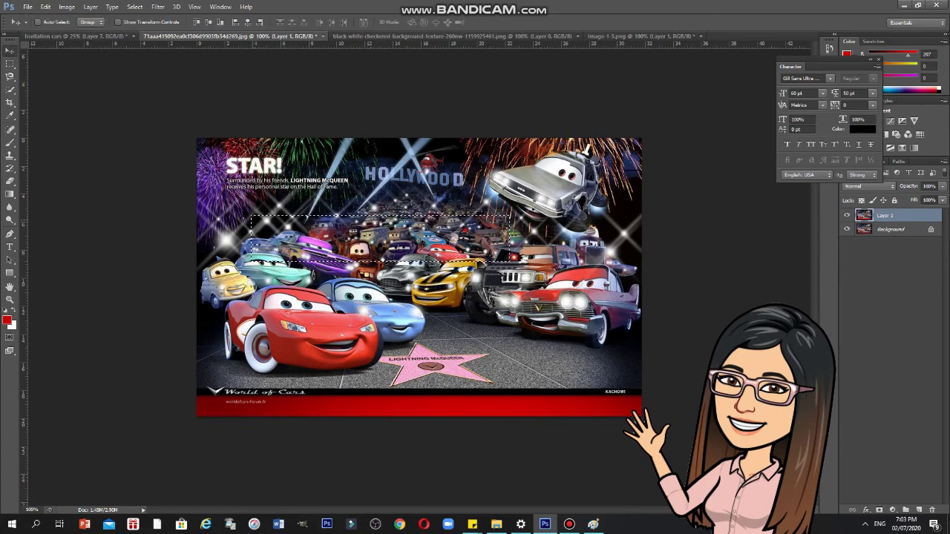
left_click_drag(431, 212, 466, 239)
left_click(75, 36)
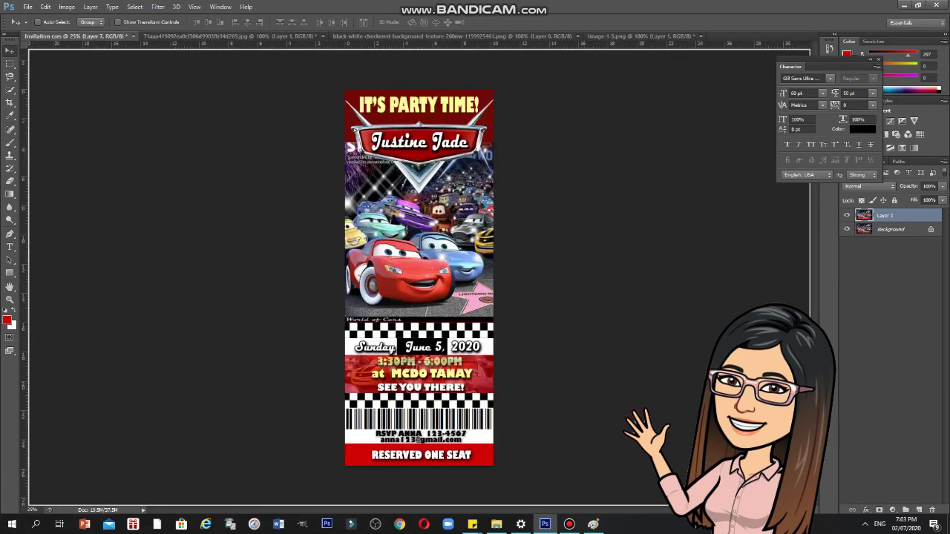
- Drop the cars band into the invitation as Layer 8 and nudge it to the bottom
mouse_move(419, 245)
left_mouse_down()
mouse_move(443, 427)
mouse_move(404, 428)
mouse_move(406, 454)
mouse_move(495, 469)
left_mouse_up()
key("ctrl+t")
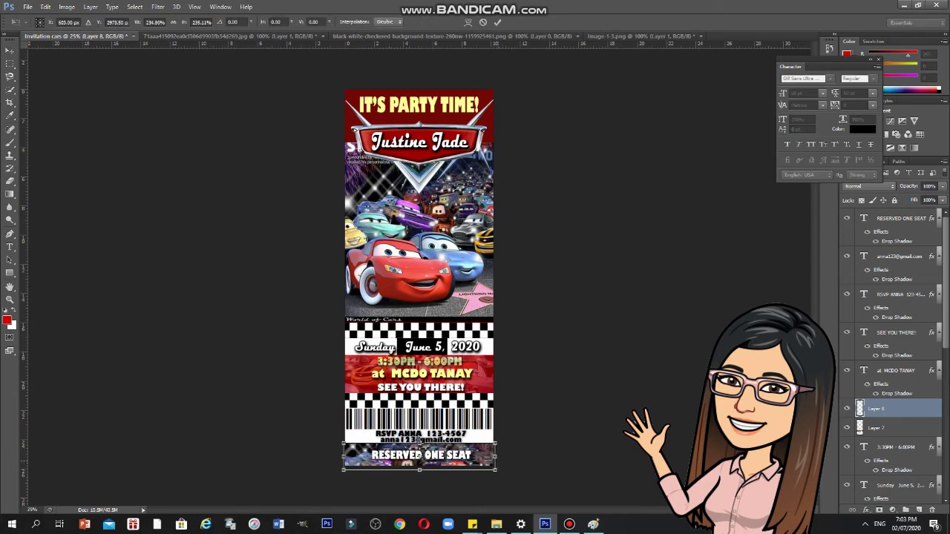
left_click(498, 22)
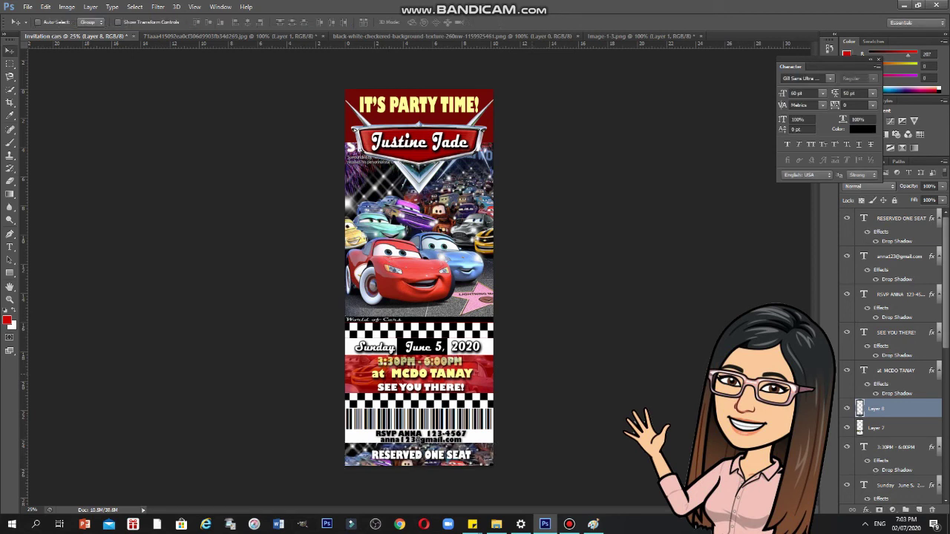
key("Up")
key("Up")
key("Up")
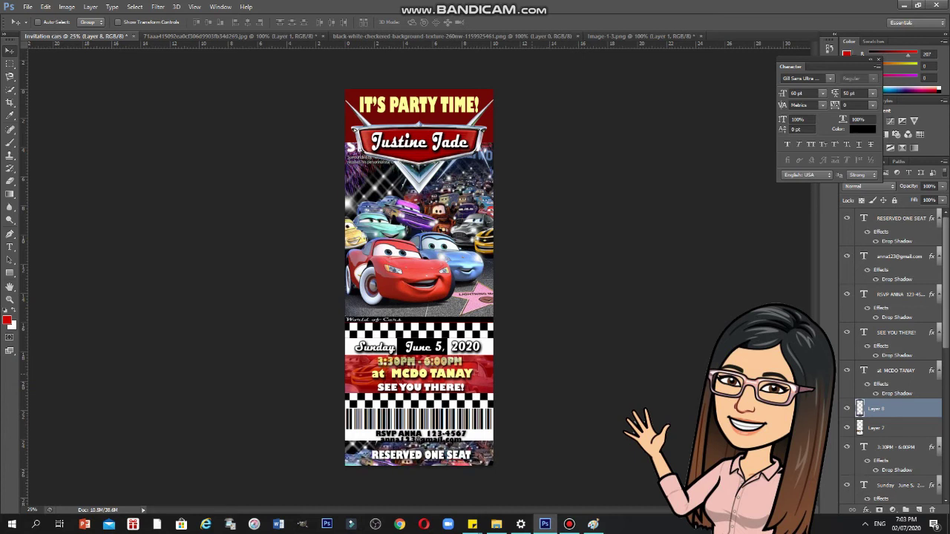
key("Up")
key("Up")
key("Down")
key("Down")
key("Down")
key("Down")
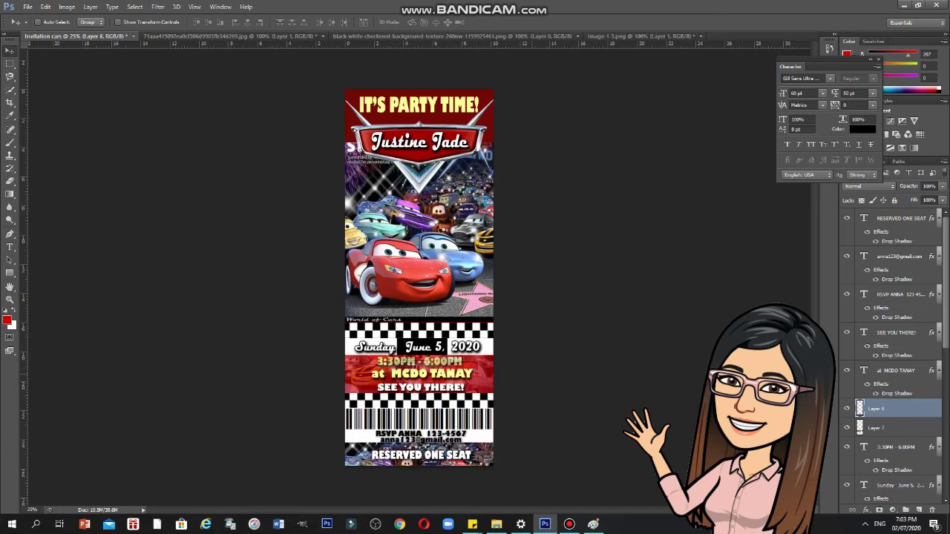
key("Down")
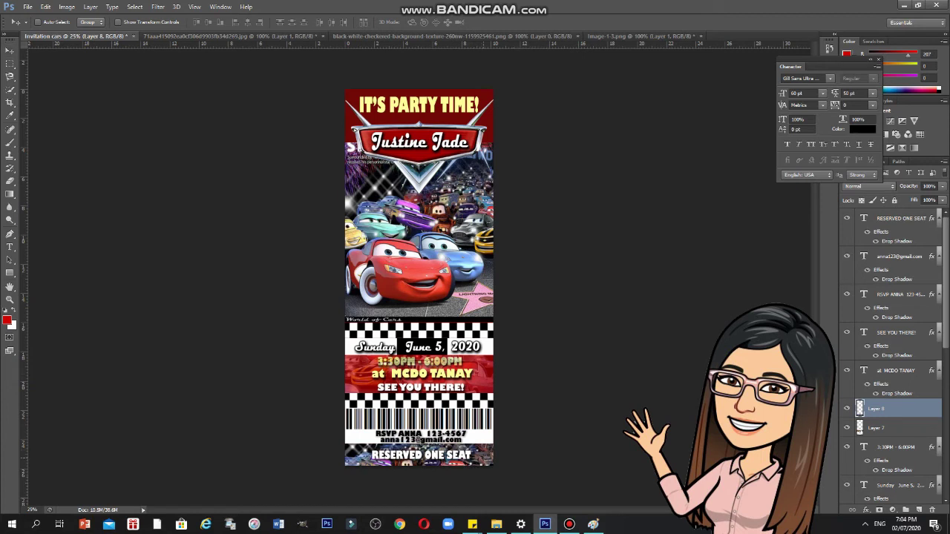
- Try narrowing the bottom cars band, cancel to keep it full width, and return to the poster
key("ctrl+t")
left_click_drag(496, 455, 476, 455)
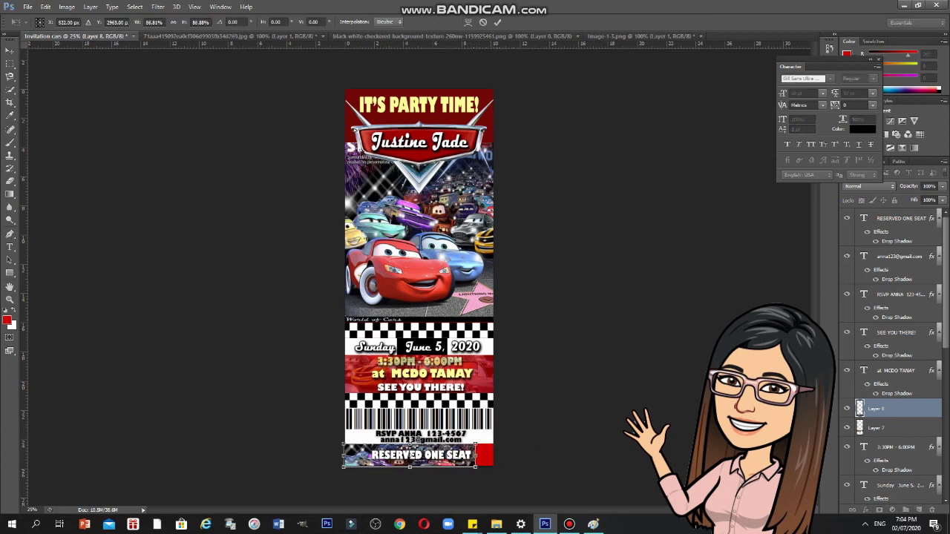
key("Escape")
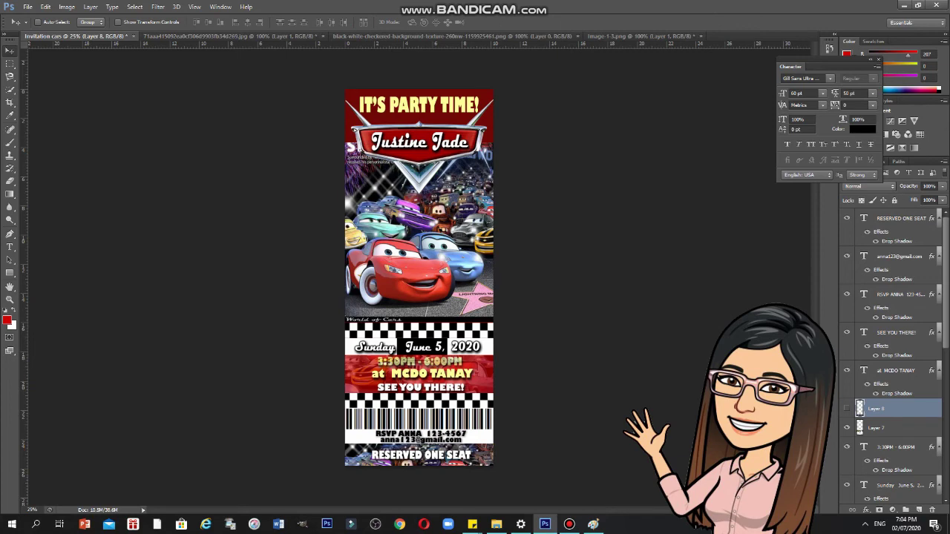
left_click(238, 36)
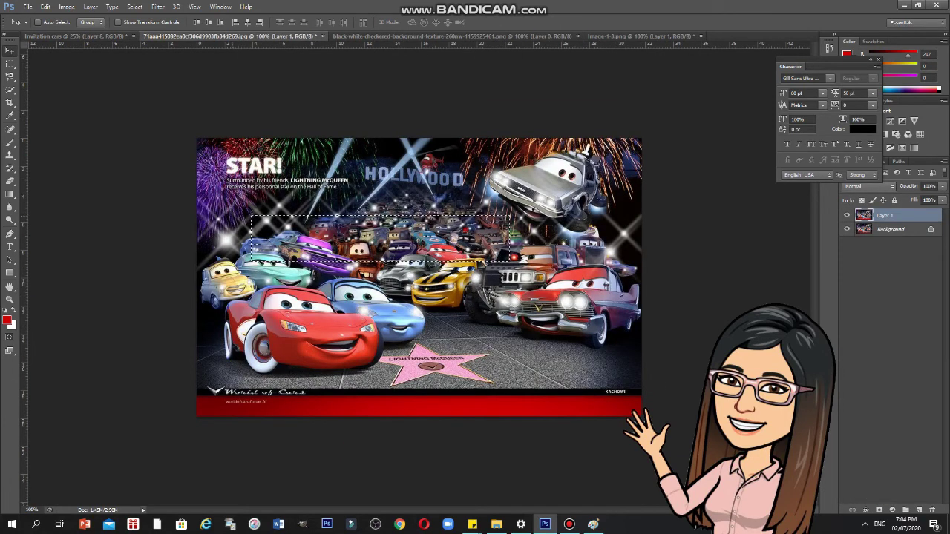
- Deselect, marquee a new band of cars in the poster and drag it onto the invitation as Layer 9
key("m")
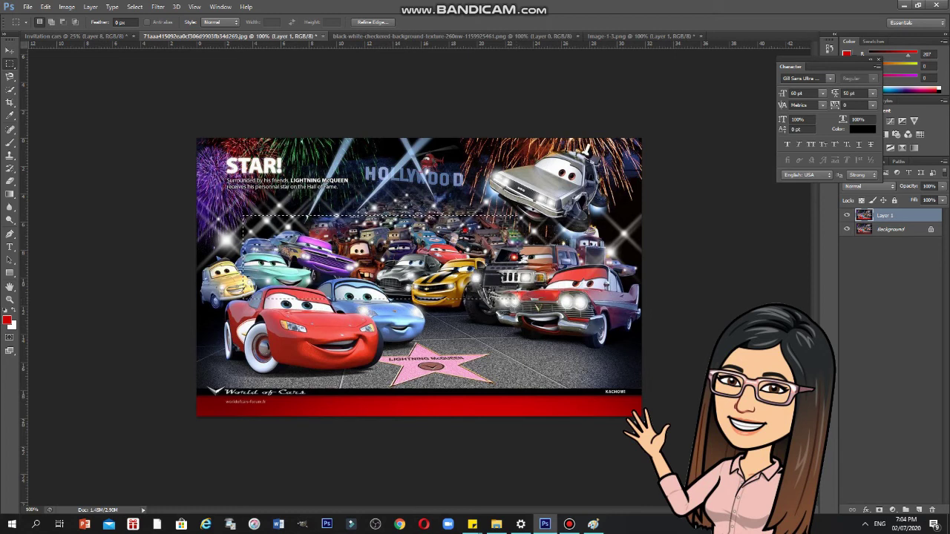
key("ctrl+d")
mouse_move(479, 277)
left_mouse_down()
mouse_move(555, 272)
mouse_move(549, 297)
left_mouse_up()
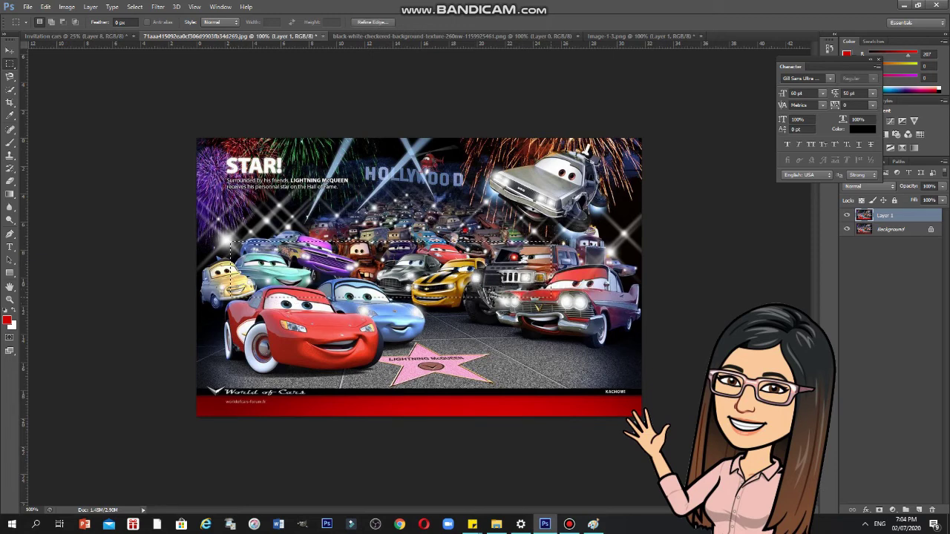
key("v")
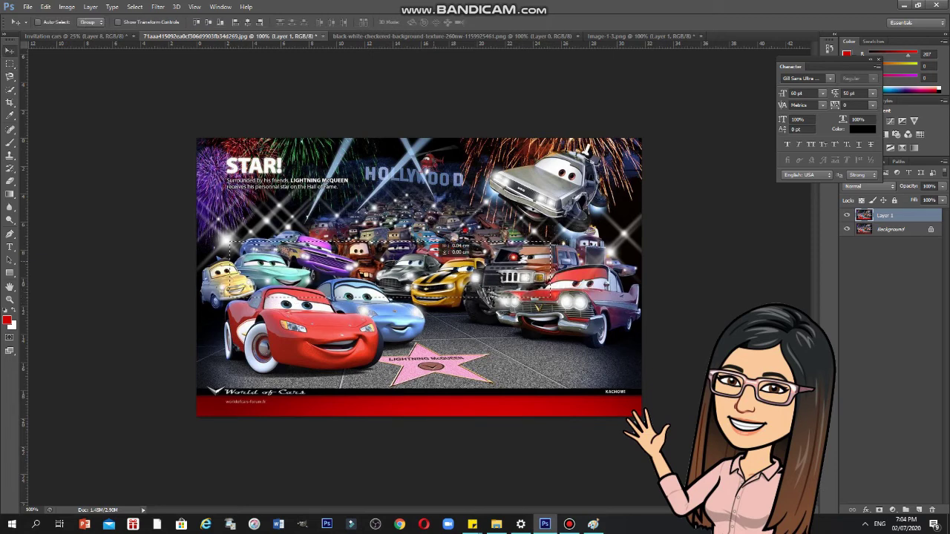
left_click_drag(343, 202, 143, 43)
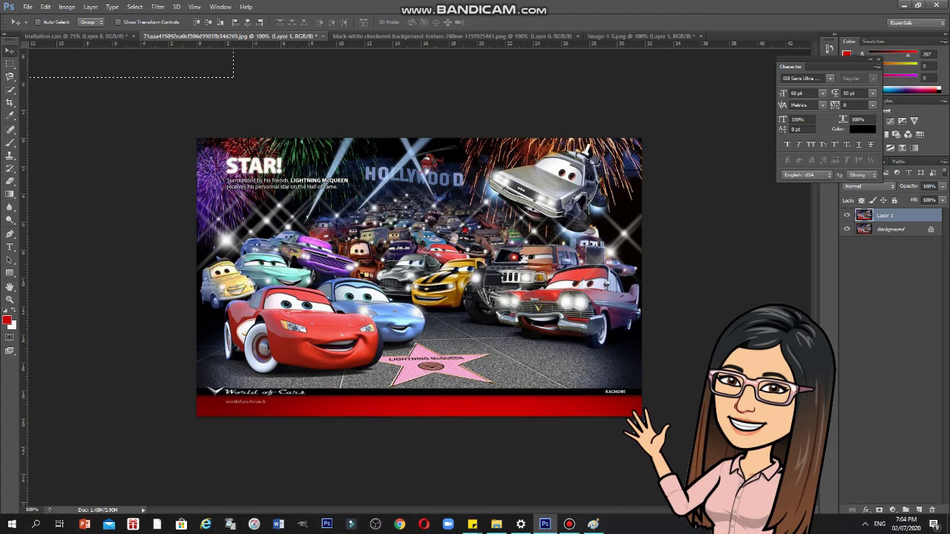
left_click(74, 35)
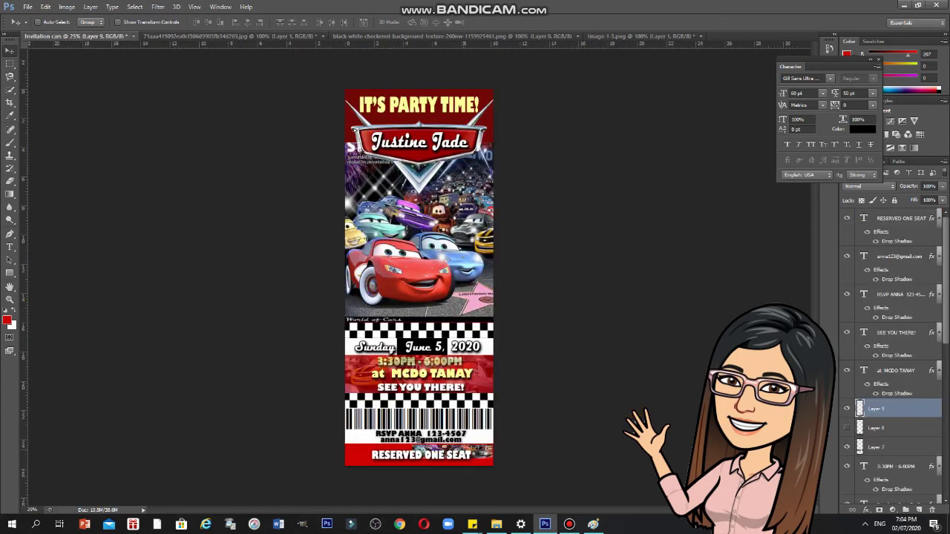
- Shift Layer 9's small cars image left and stretch it across the full RESERVED ONE SEAT strip
left_click(569, 524)
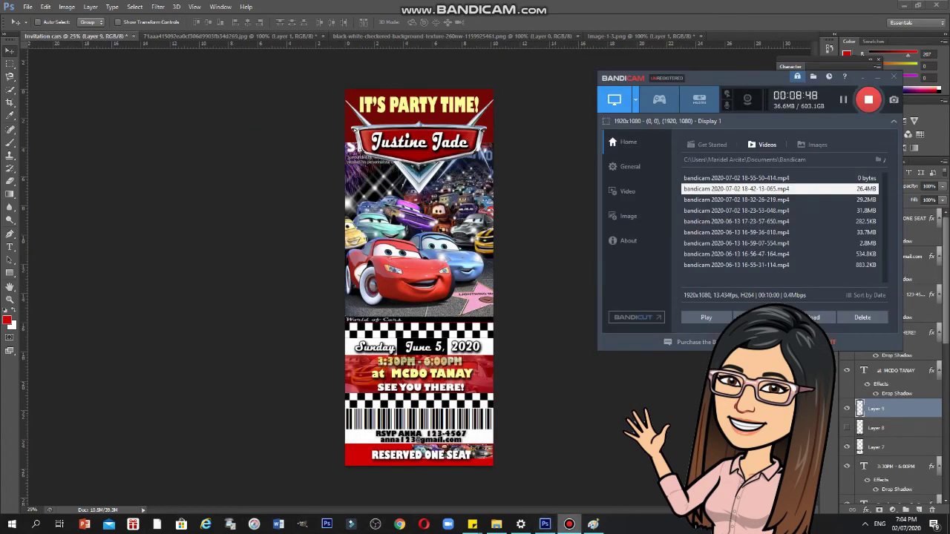
left_click(569, 524)
left_click(569, 524)
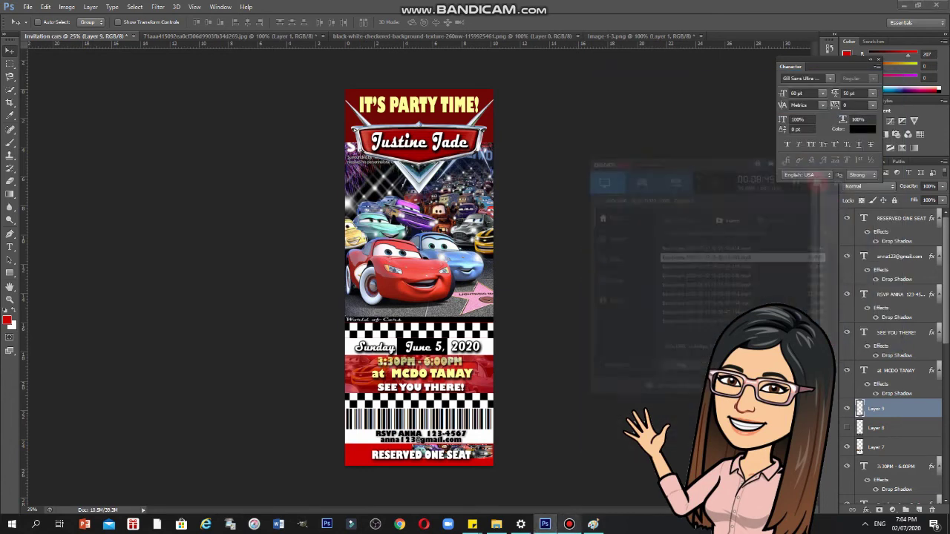
key("F12")
key("F12")
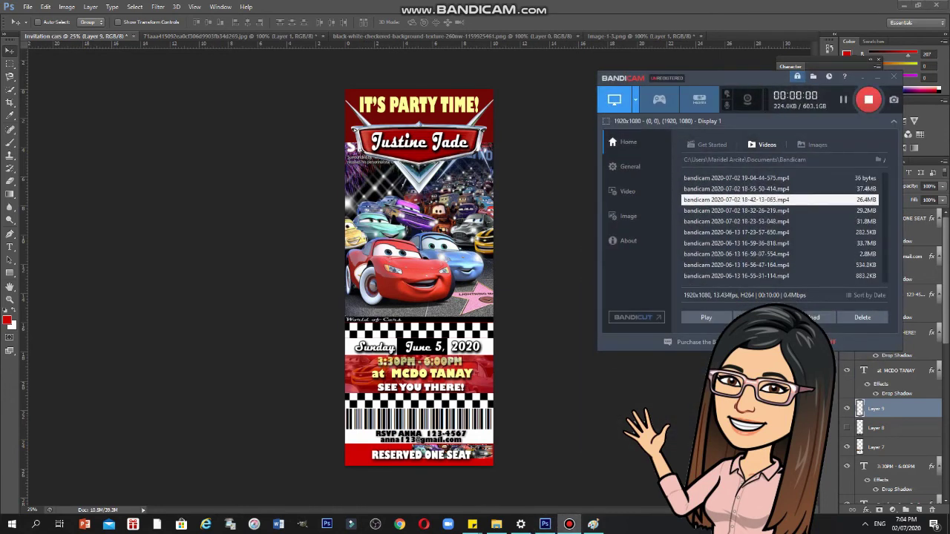
left_click(570, 524)
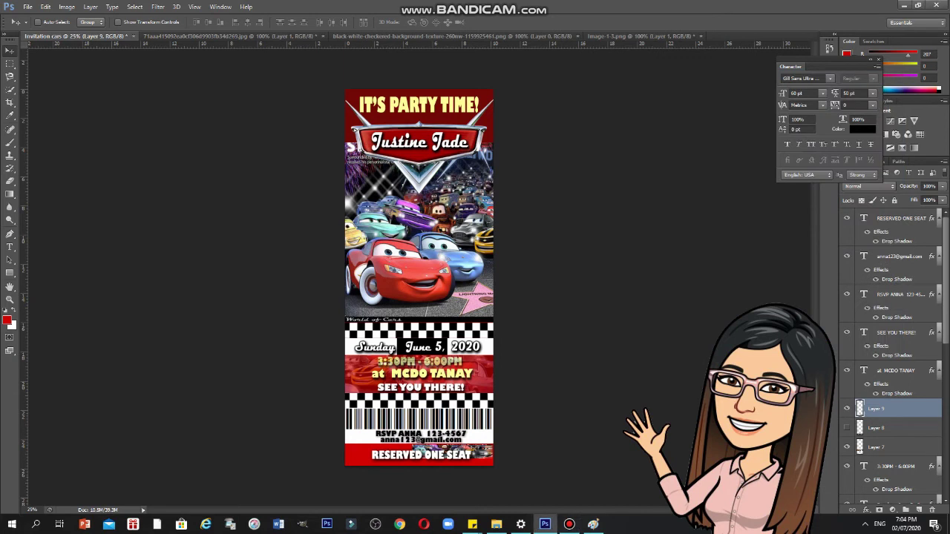
key("shift+Left")
key("shift+Left")
key("shift+Left")
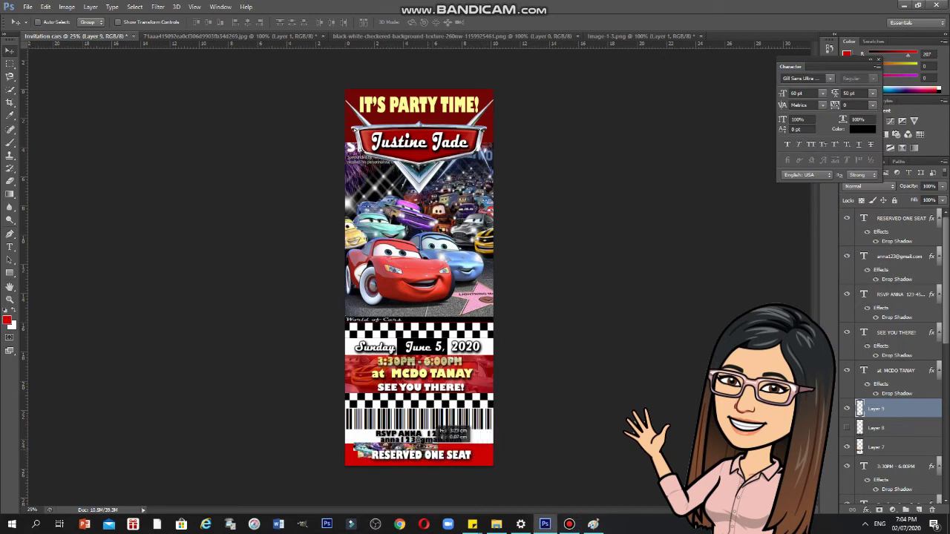
key("shift+Left")
key("shift+Left")
key("shift+Left")
key("shift+Left")
key("shift+Left")
key("shift+Left")
key("shift+Left")
key("shift+Left")
key("shift+Left")
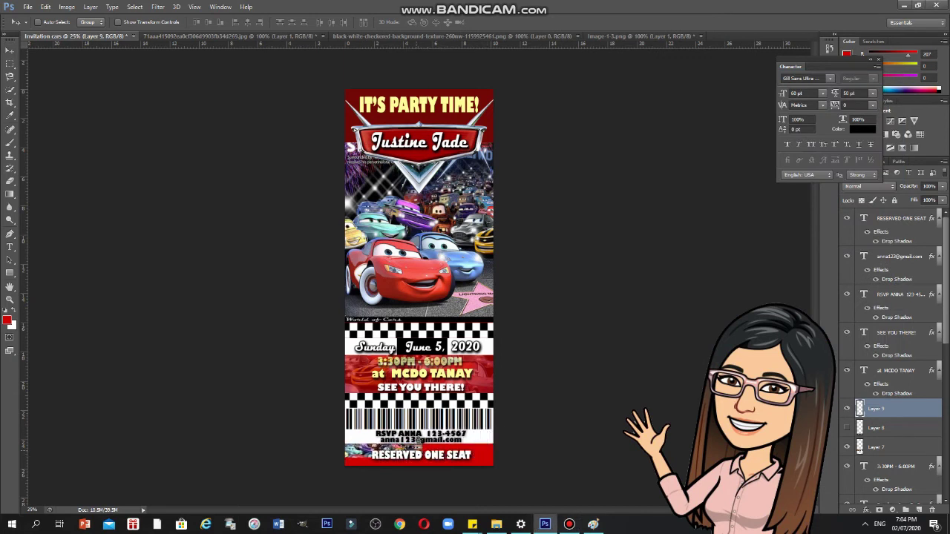
key("ctrl+t")
left_click_drag(423, 460, 494, 469)
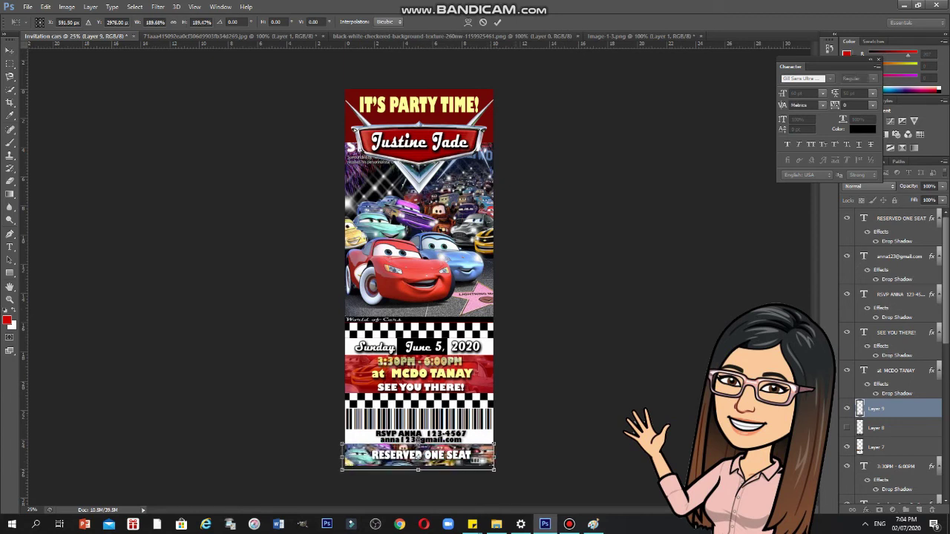
left_click_drag(342, 444, 344, 446)
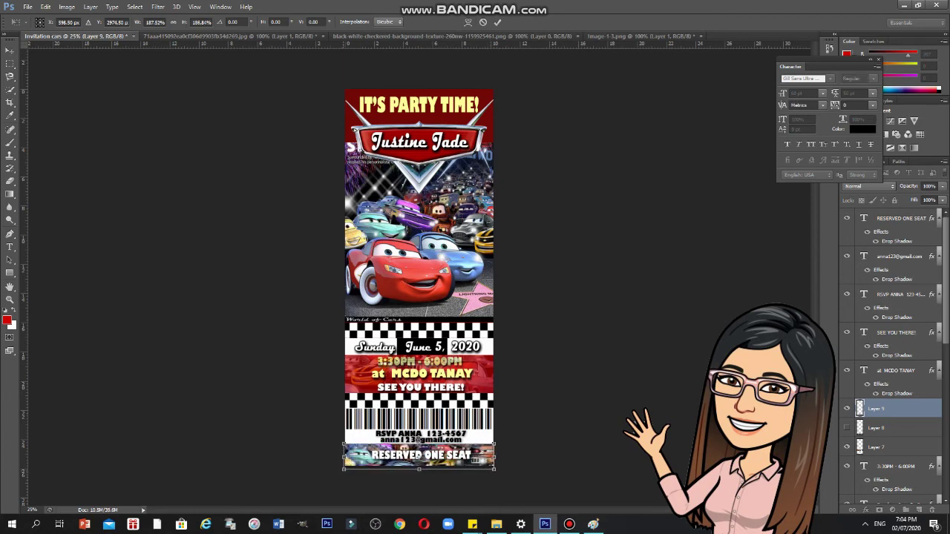
left_click(498, 22)
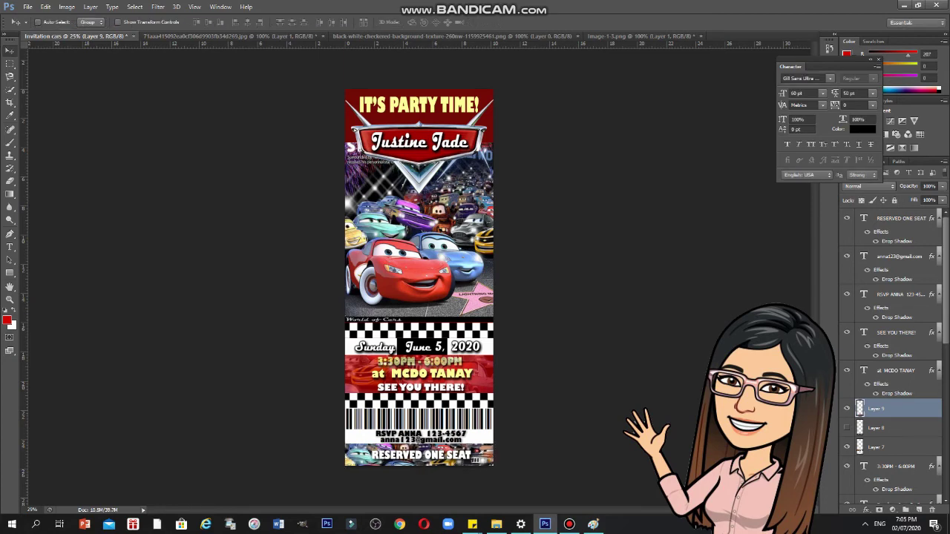
- Lower Layer 9's opacity in Blending Options from 40 to 21% to fade the bottom cars band
right_click(876, 409)
left_click(876, 86)
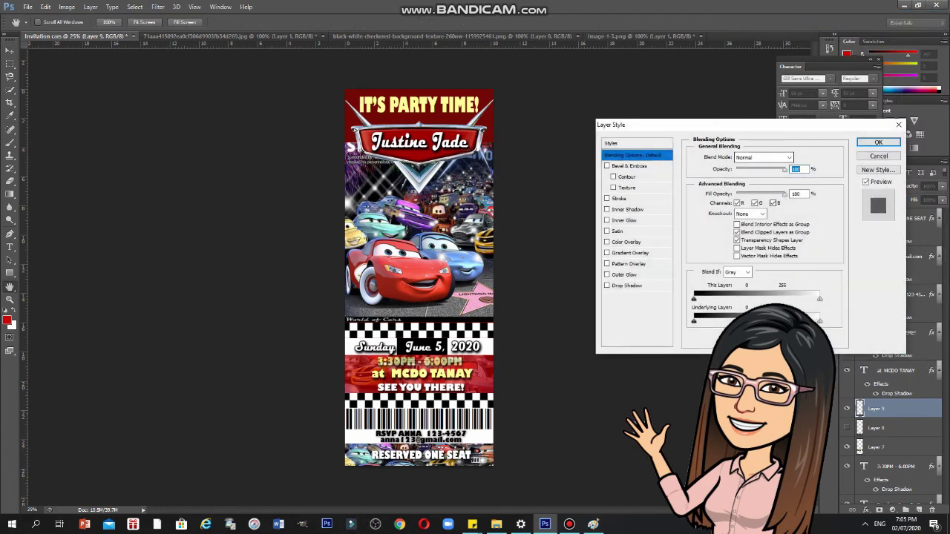
type("40")
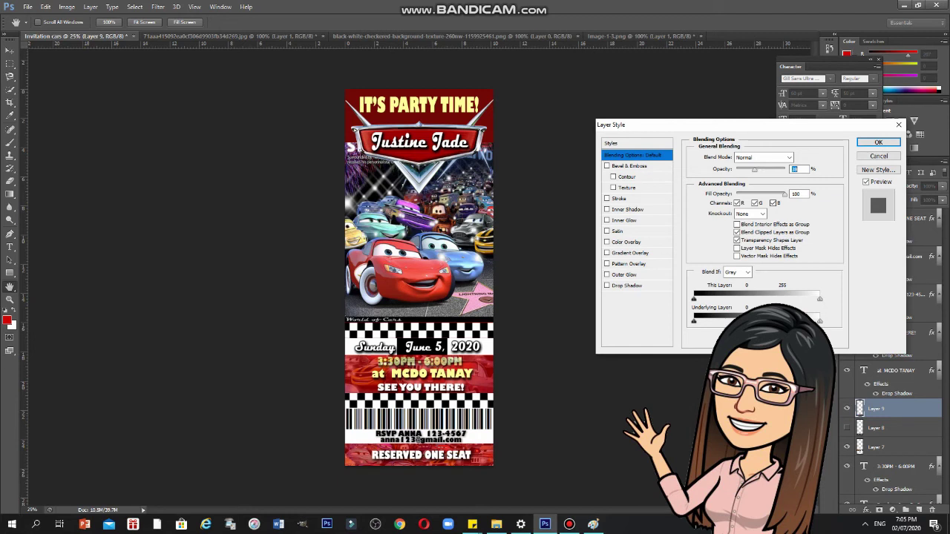
key("Down")
key("Down")
key("Down")
key("Down")
key("Down")
key("Down")
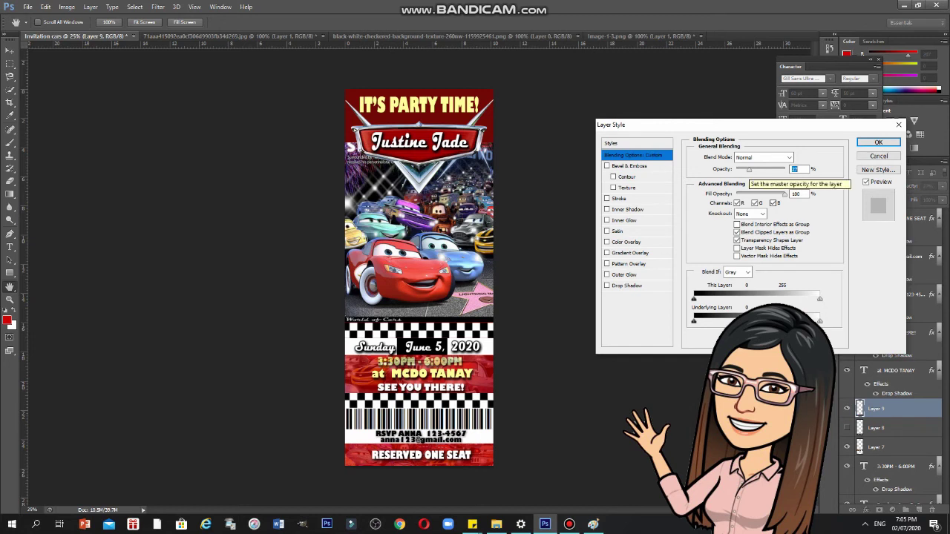
key("Down")
key("Down")
key("Down")
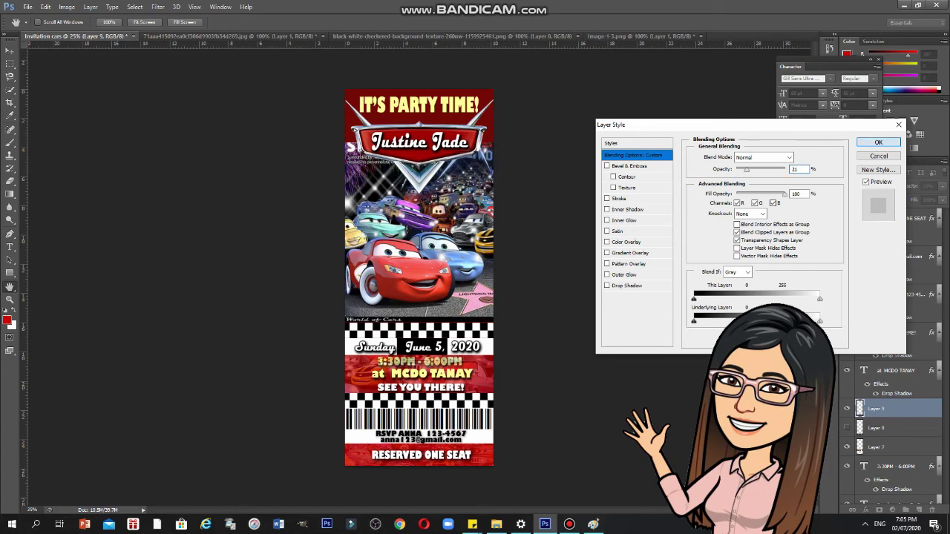
key("Return")
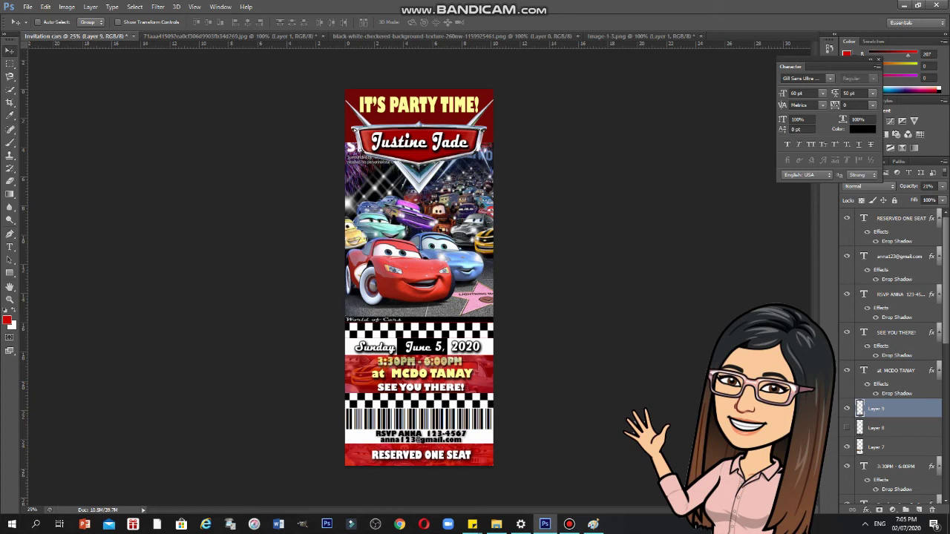
- Move the 3:30PM - 6:00PM text layer above Layer 9 and compare the faded band's opacity
left_click_drag(895, 466, 891, 410)
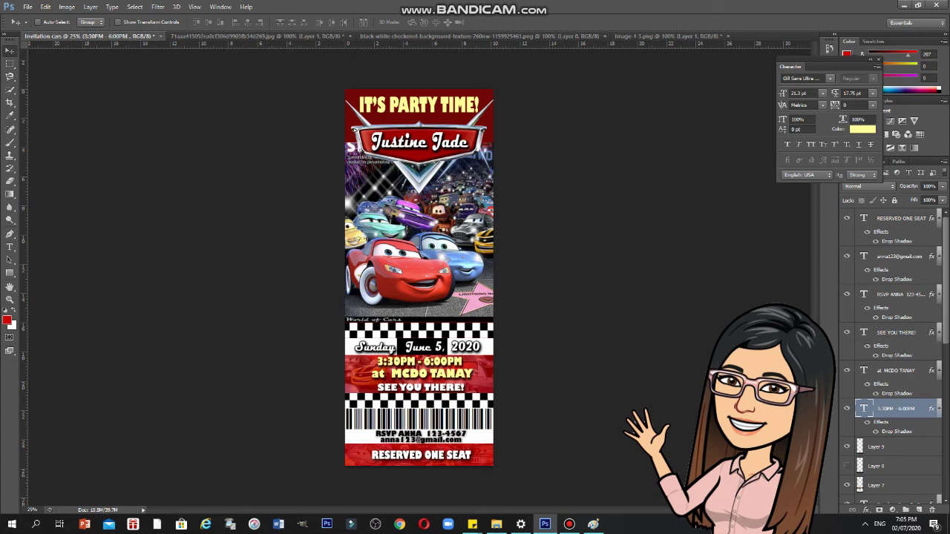
key("alt+bracketleft")
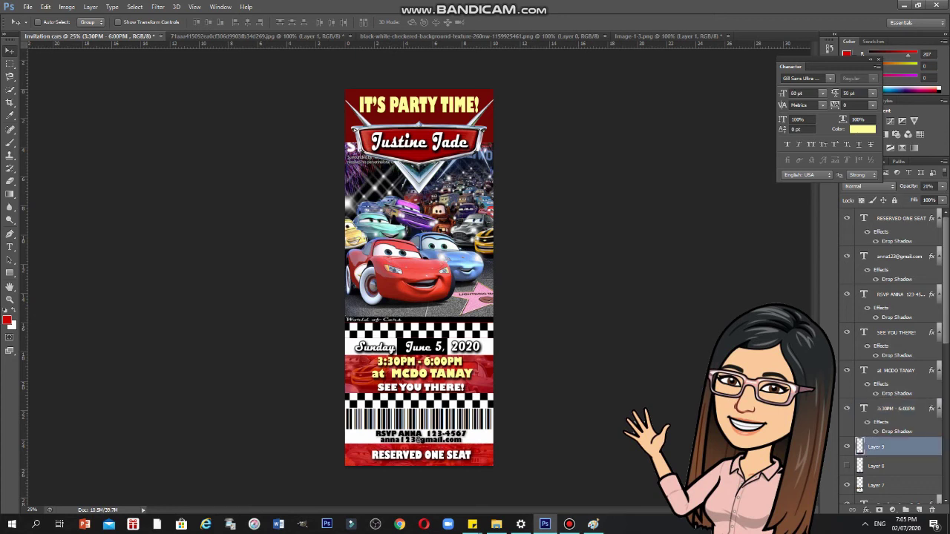
key("5")
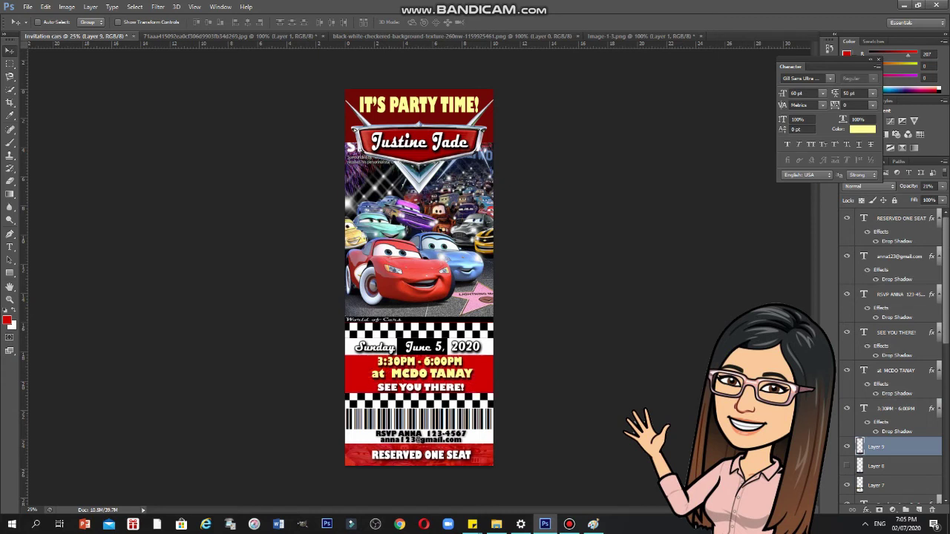
key("2")
- Toggle the checkered strip's visibility to identify it as Layer 3, then select that layer
scroll(895, 356, "down", 3)
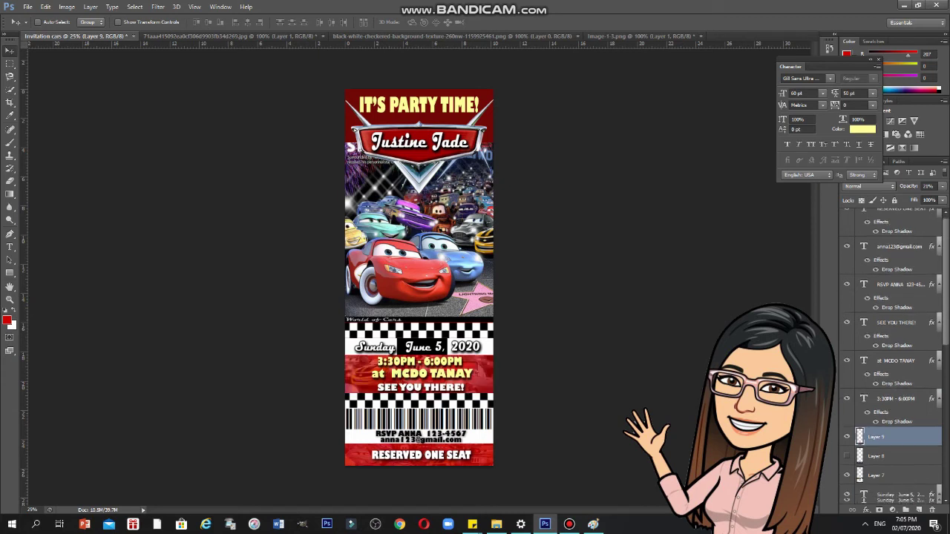
scroll(894, 356, "down", 3)
scroll(895, 356, "down", 3)
scroll(895, 357, "down", 3)
scroll(894, 356, "down", 1)
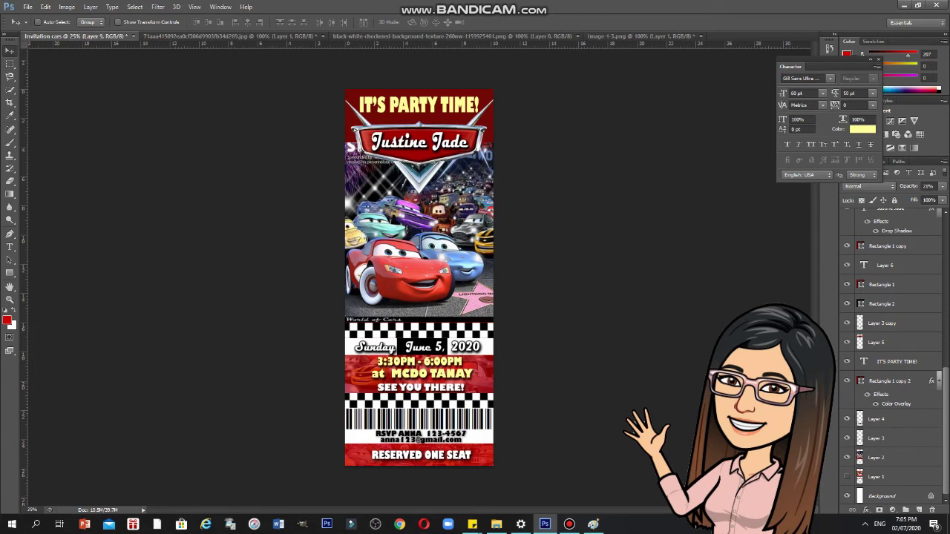
left_click(847, 438)
left_click(847, 438)
left_click(883, 438)
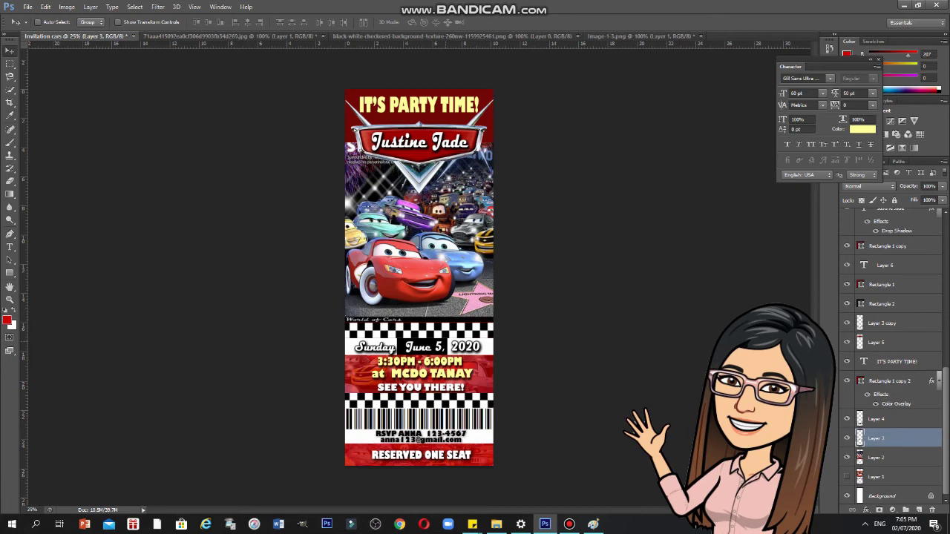
- Zoom the invitation back to 25% and switch to the original Cars photo document
key("ctrl+plus")
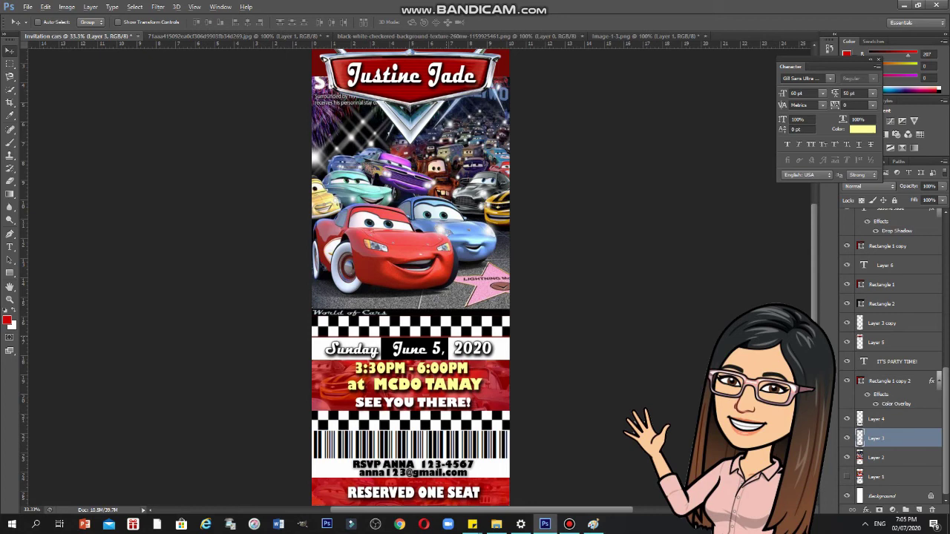
key("ctrl+minus")
key("ctrl+minus")
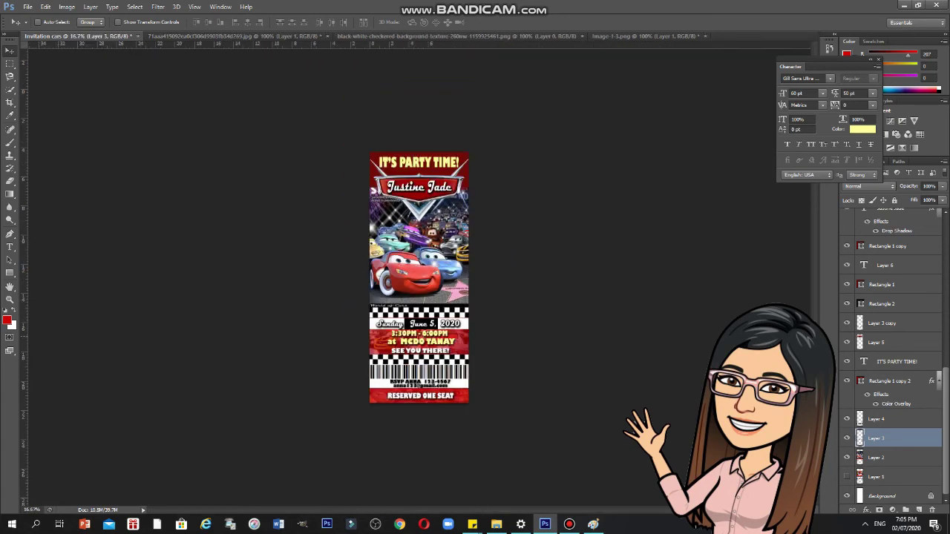
key("ctrl+plus")
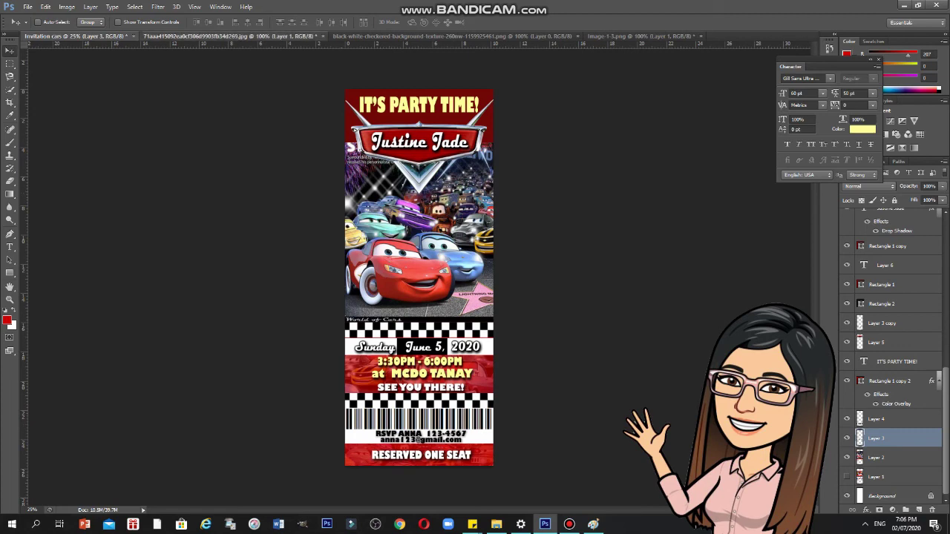
left_click(230, 35)
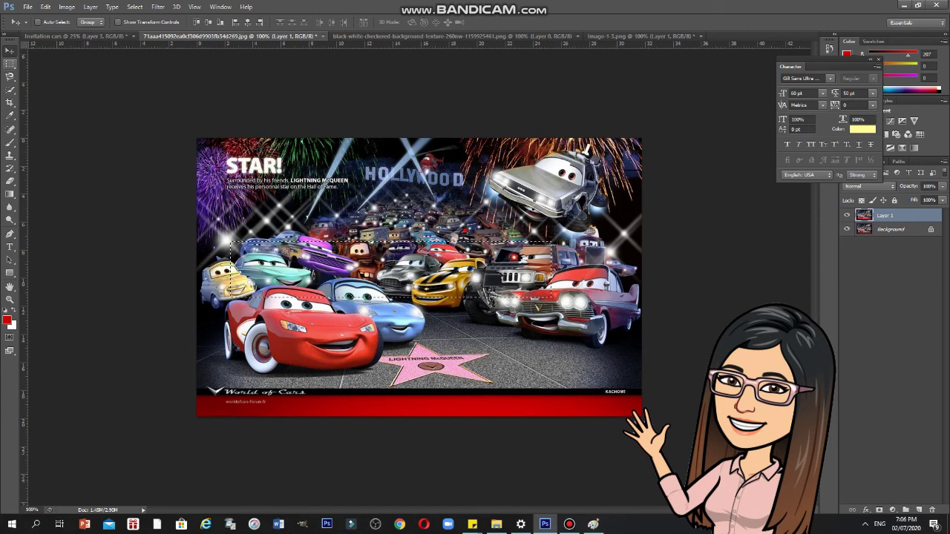
- Marquee-select the wide band of cars and the pink star, then drag it into the invitation as Layer 10
left_click(10, 65)
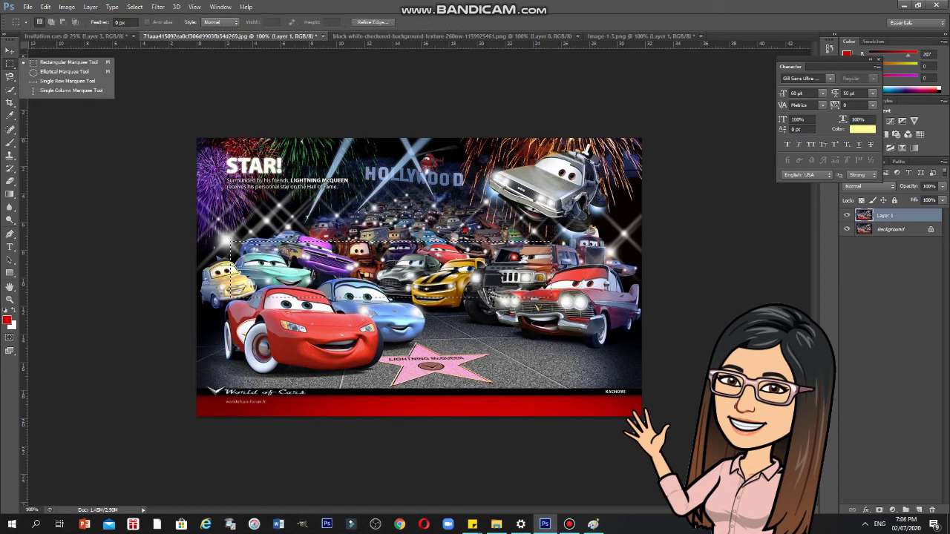
left_click(67, 62)
mouse_move(198, 273)
left_mouse_down()
mouse_move(548, 334)
mouse_move(551, 367)
left_mouse_up()
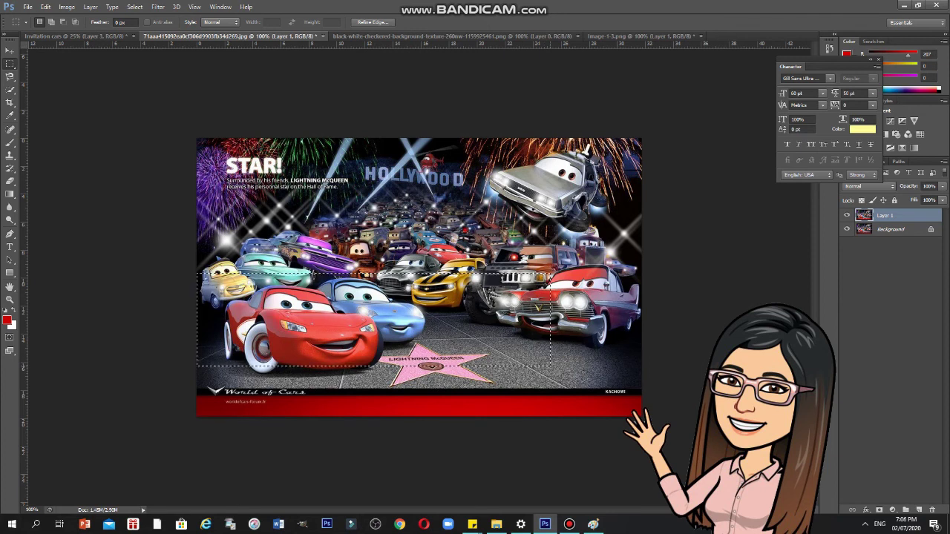
left_click_drag(551, 367, 551, 367)
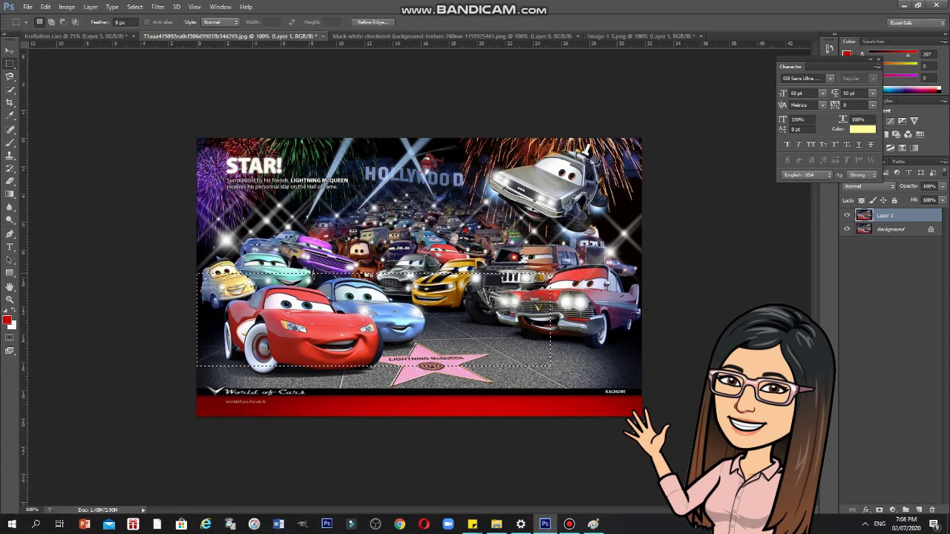
key("ctrl+d")
left_click_drag(199, 271, 742, 366)
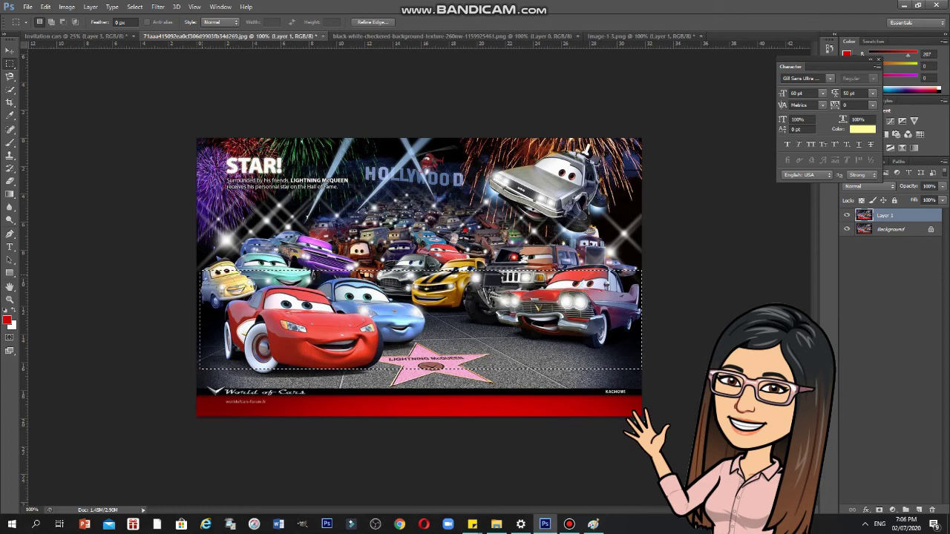
key("ctrl+d")
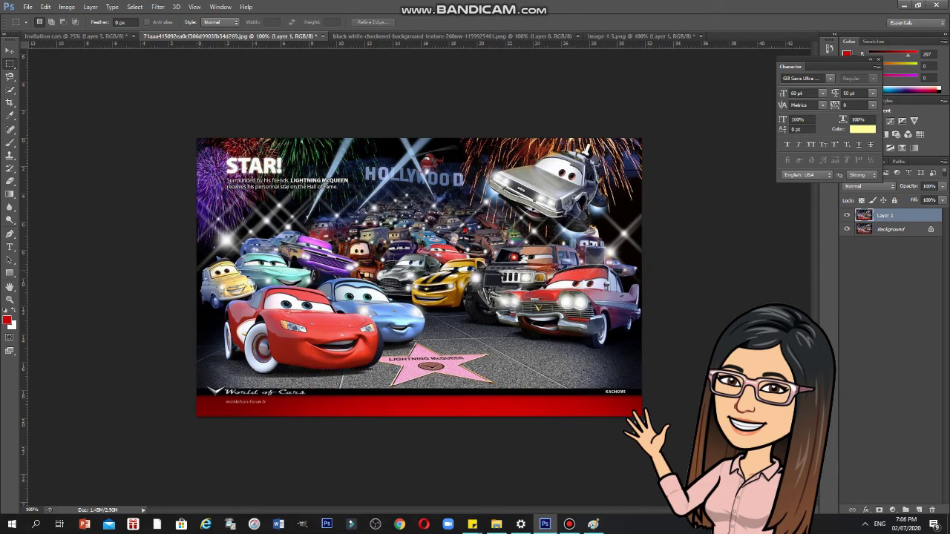
key("ctrl+shift+d")
key("v")
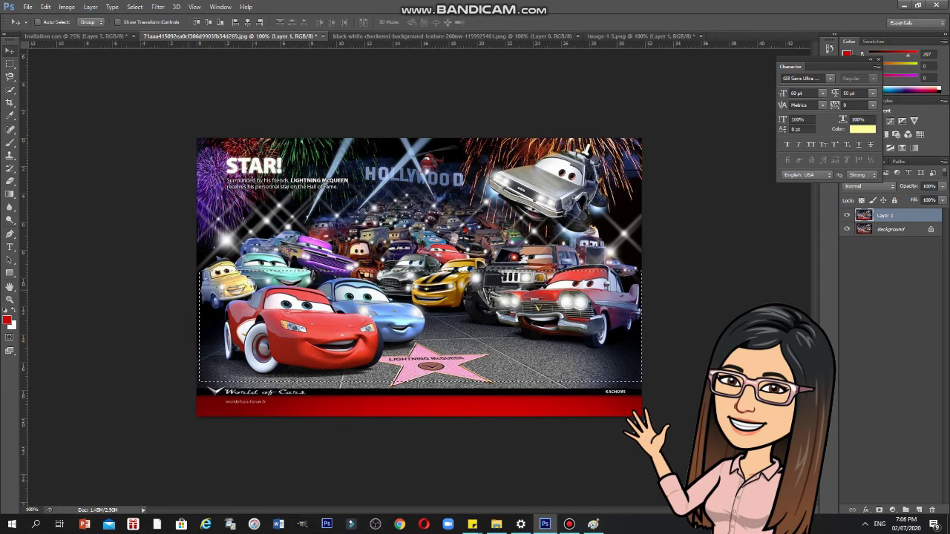
mouse_move(420, 326)
left_mouse_down()
mouse_move(229, 82)
mouse_move(74, 35)
mouse_move(419, 282)
left_mouse_up()
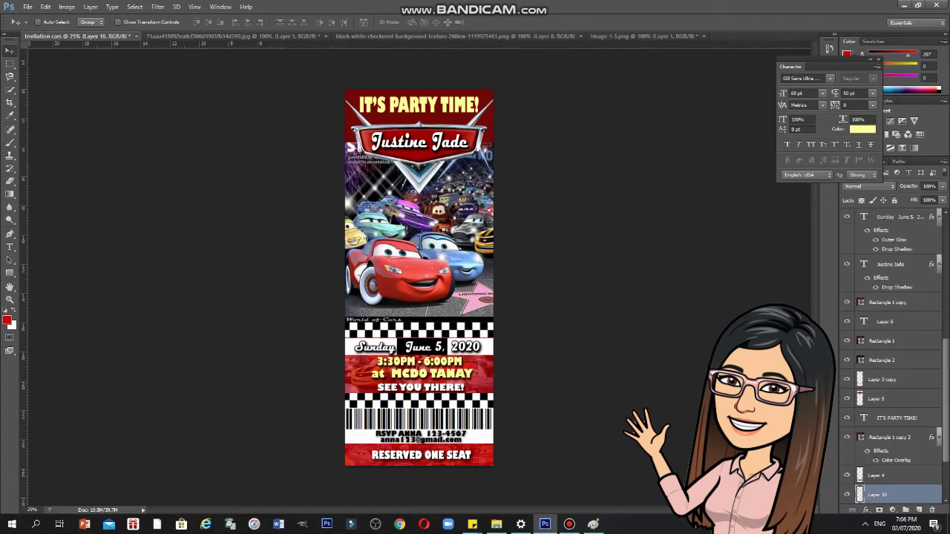
- Place Layer 10's cars strip at the ticket top, scale it to about 169%, and move it below Rectangle 1 copy
left_click_drag(877, 495, 880, 220)
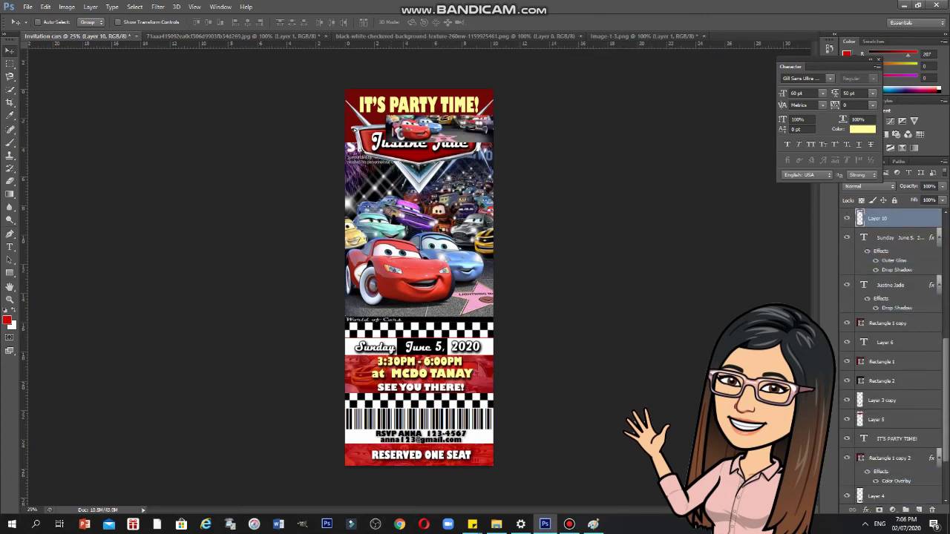
left_click_drag(458, 109, 439, 86)
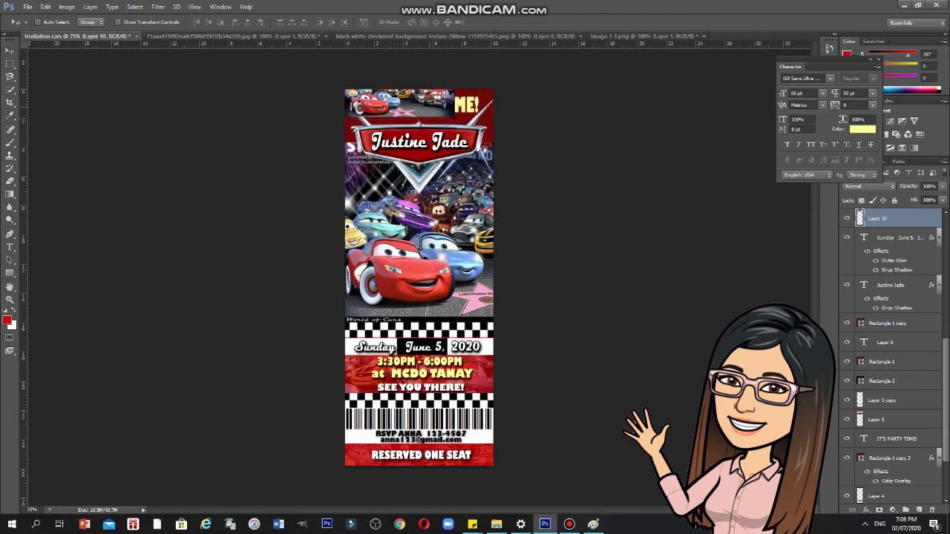
key("ctrl+t")
left_click_drag(456, 118, 557, 142)
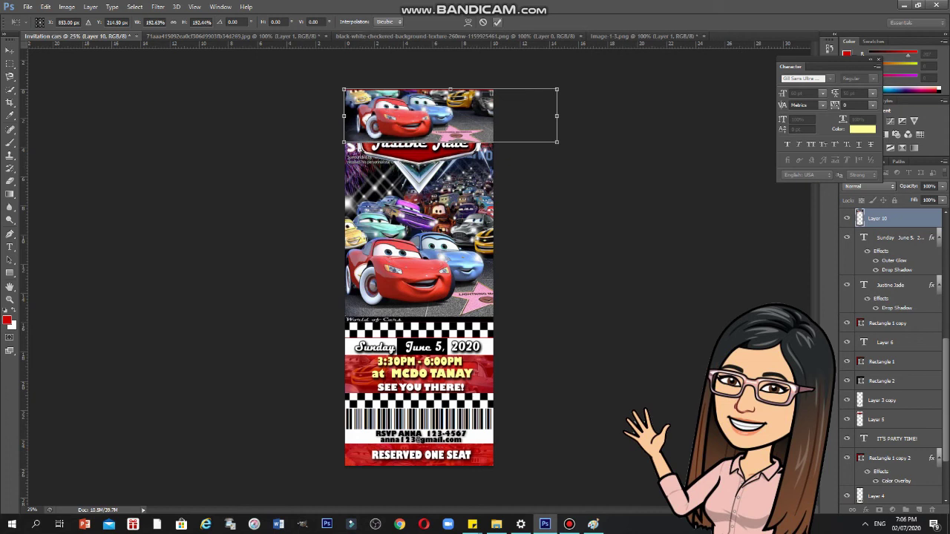
left_click(497, 22)
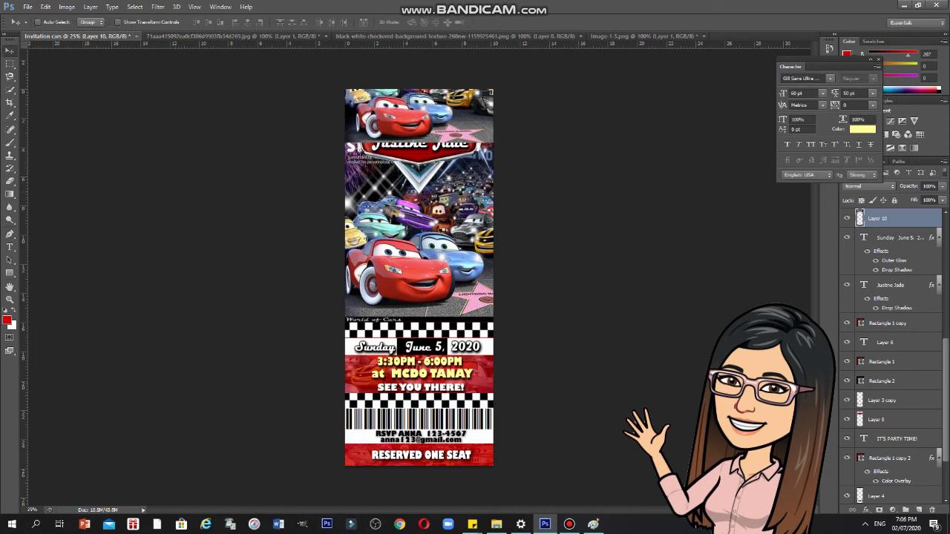
left_click_drag(883, 218, 884, 314)
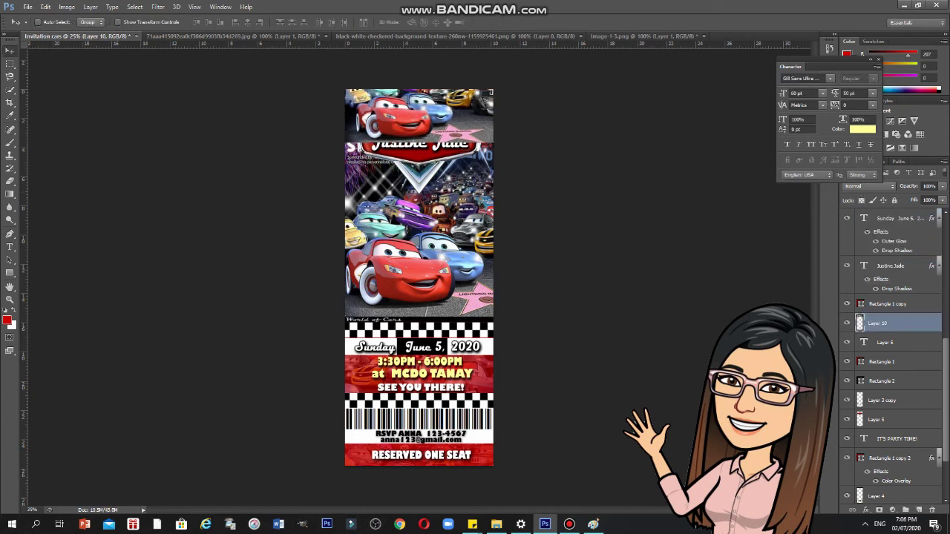
- Lower Layer 10's opacity to 38% in Blending Options
right_click(906, 323)
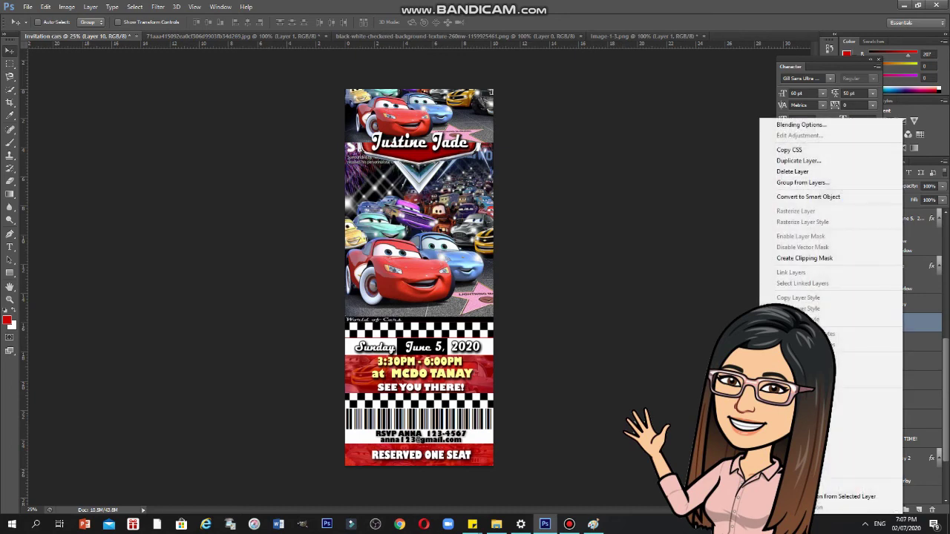
left_click(801, 125)
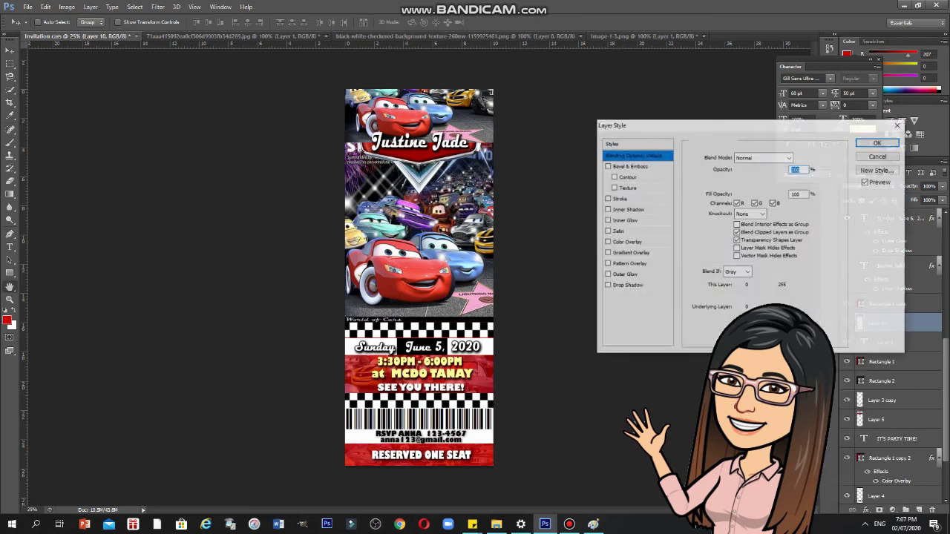
type("50")
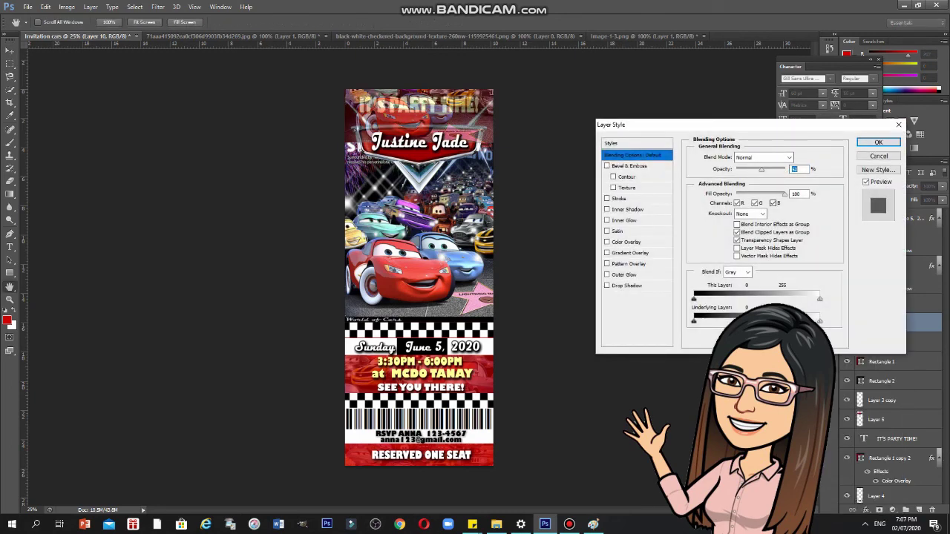
key("Down")
key("Down")
key("Down")
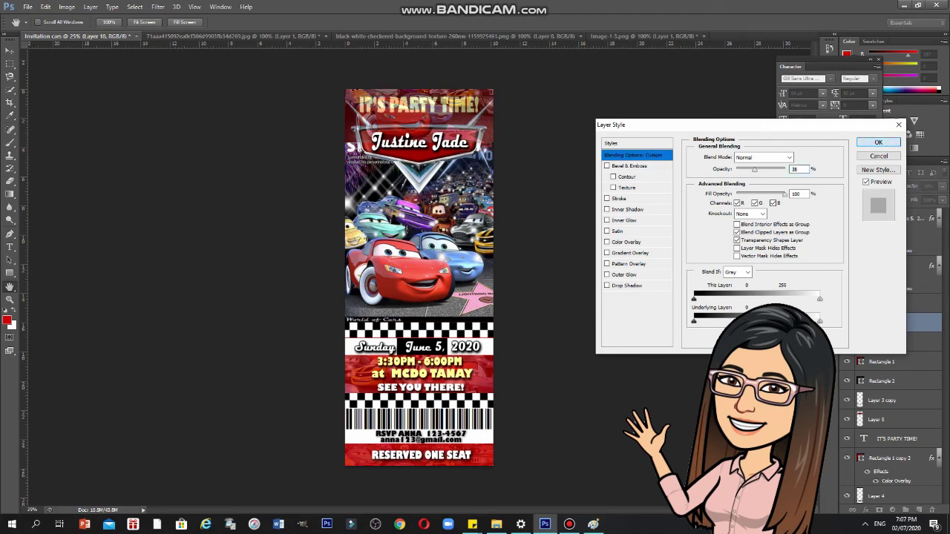
left_click(878, 141)
- Flip the top cars photo horizontally
key("ctrl+t")
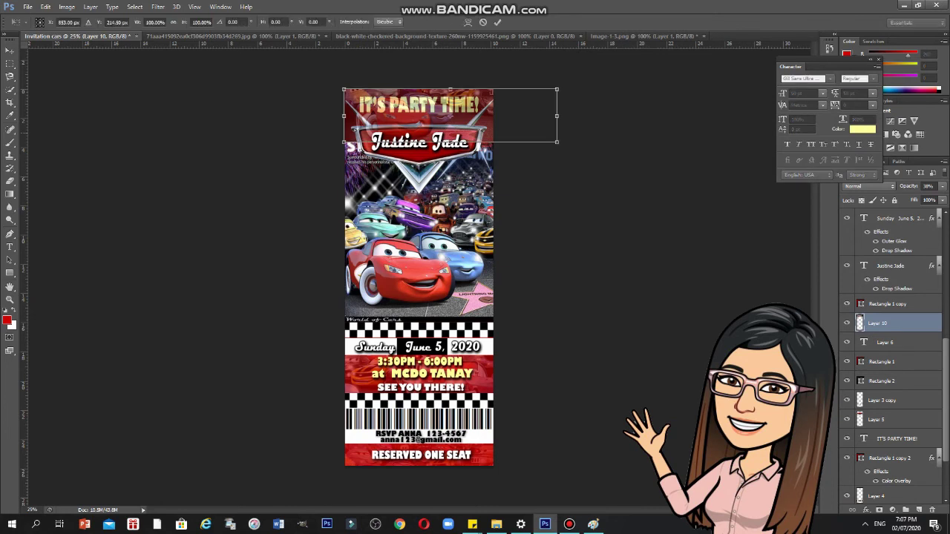
right_click(476, 120)
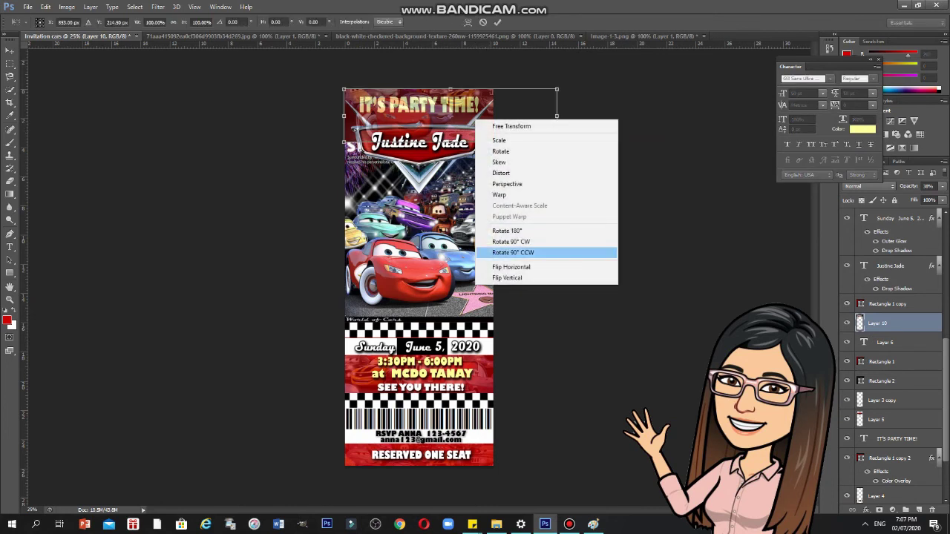
left_click(511, 267)
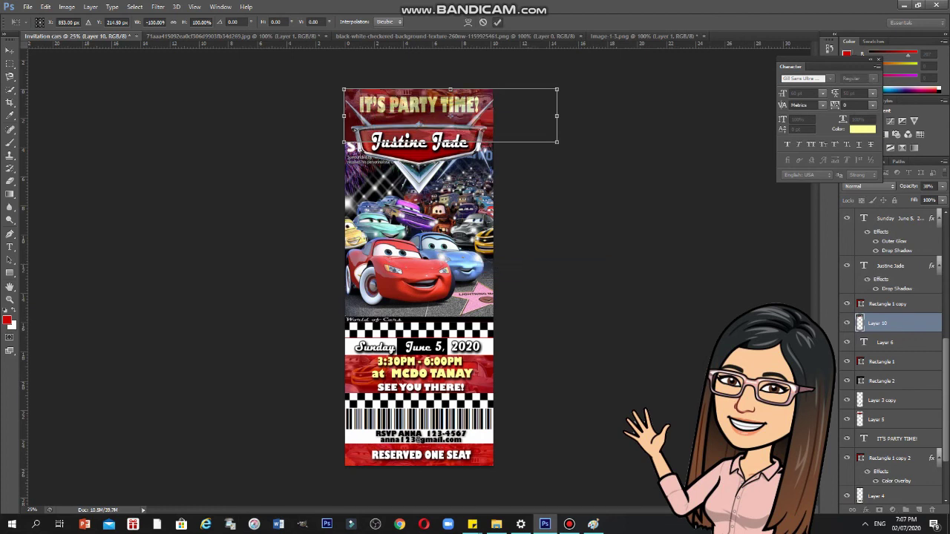
left_click(498, 22)
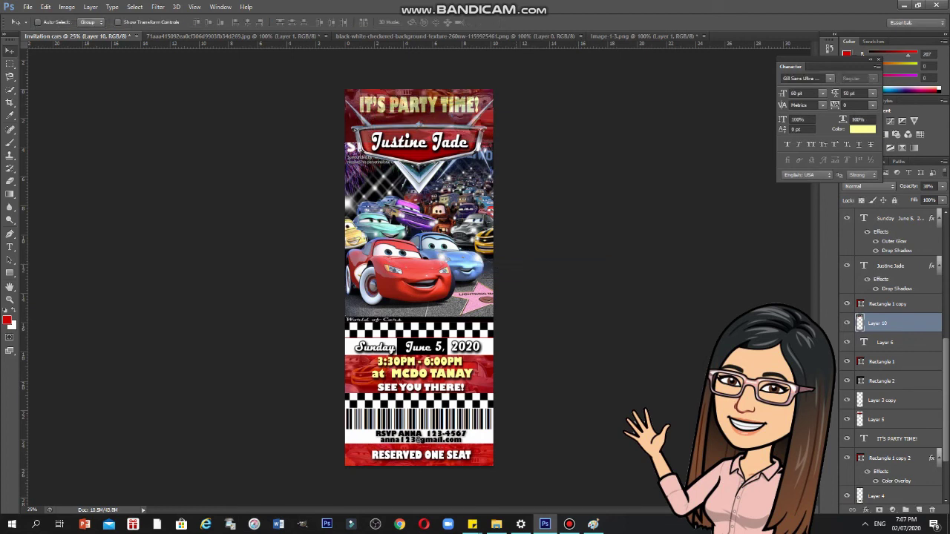
- Nudge the cars photo slightly right, put Layer 10 below Layer 6, and raise IT'S PARTY TIME! above Rectangle 1 copy
left_click(891, 458, "ctrl")
left_click(891, 419, "ctrl")
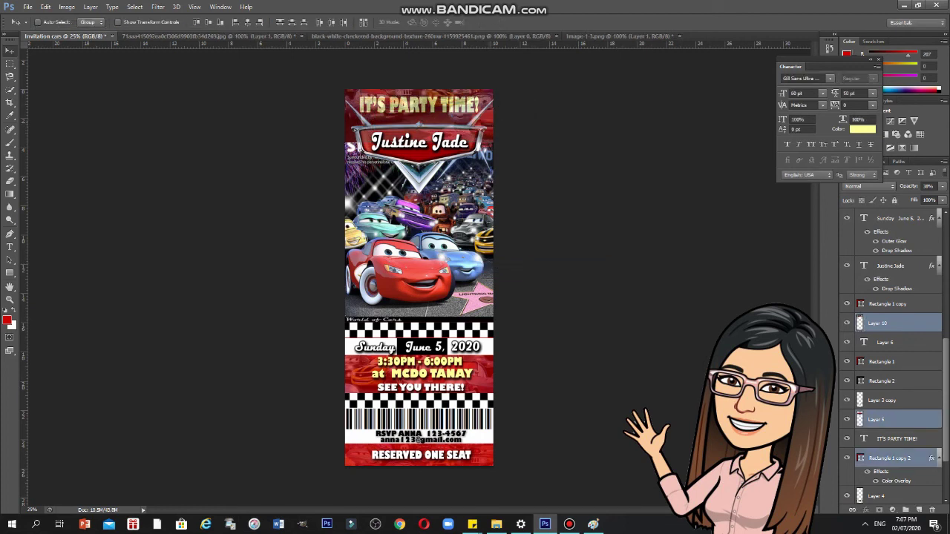
left_click(883, 323)
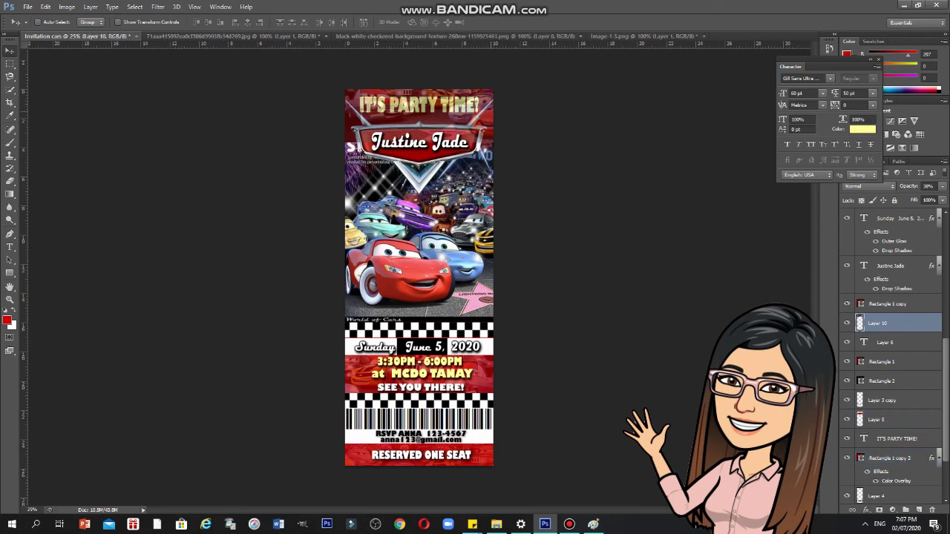
left_click_drag(471, 95, 481, 94)
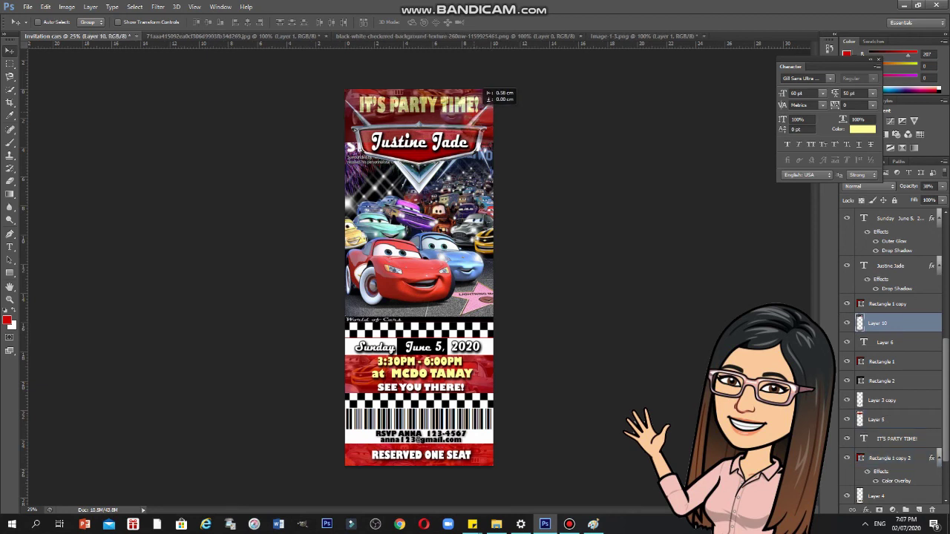
left_click_drag(481, 93, 480, 94)
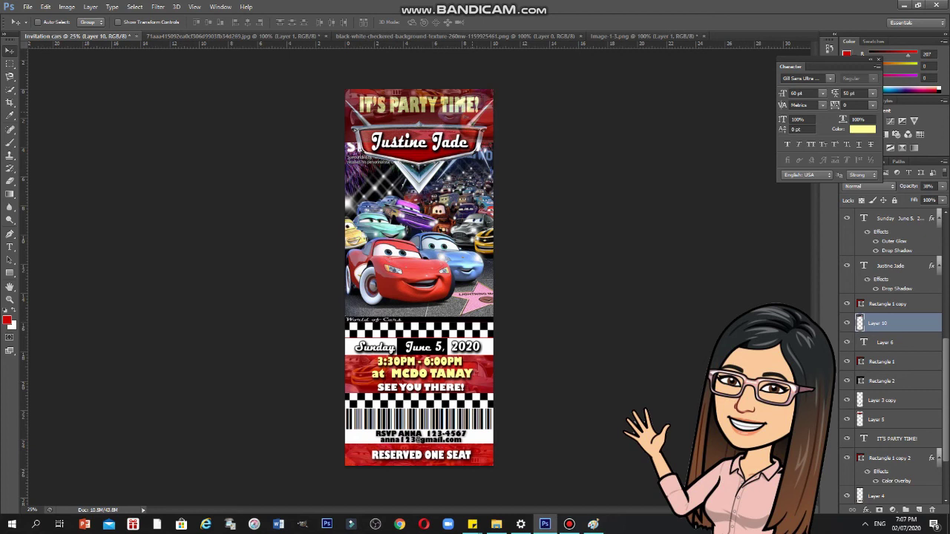
left_click_drag(878, 324, 847, 361)
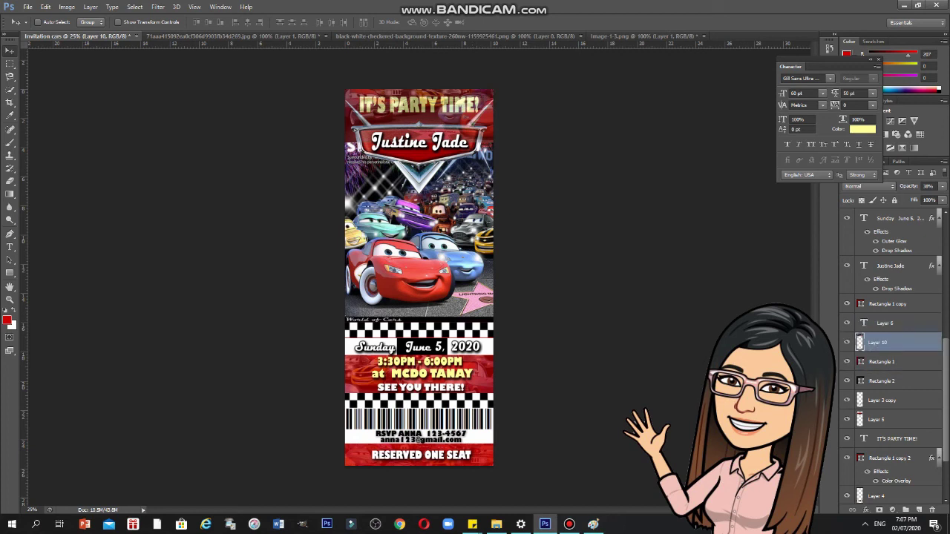
left_click_drag(897, 439, 894, 301)
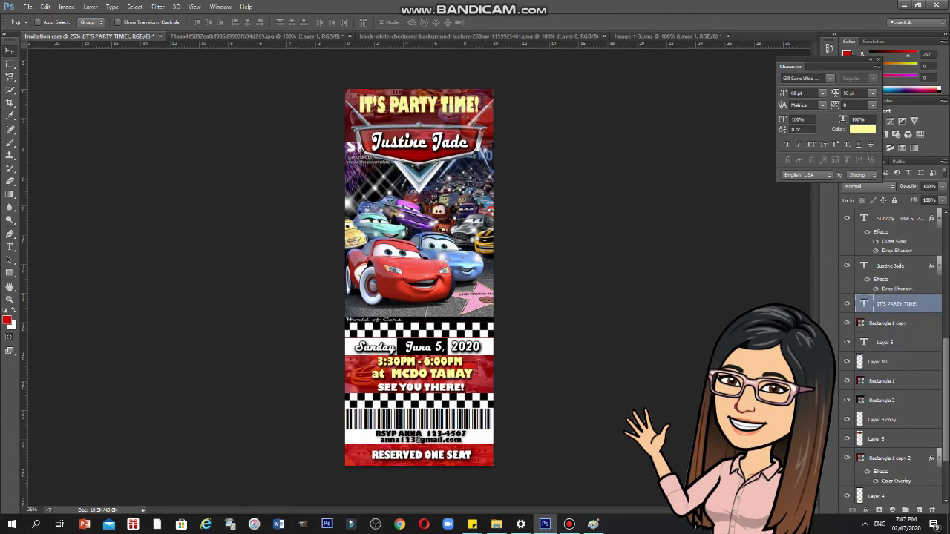
- Move Layer 5 above Layer 6 and select the IT'S PARTY TIME! text layer
left_click(877, 361)
left_click_drag(876, 439, 879, 343)
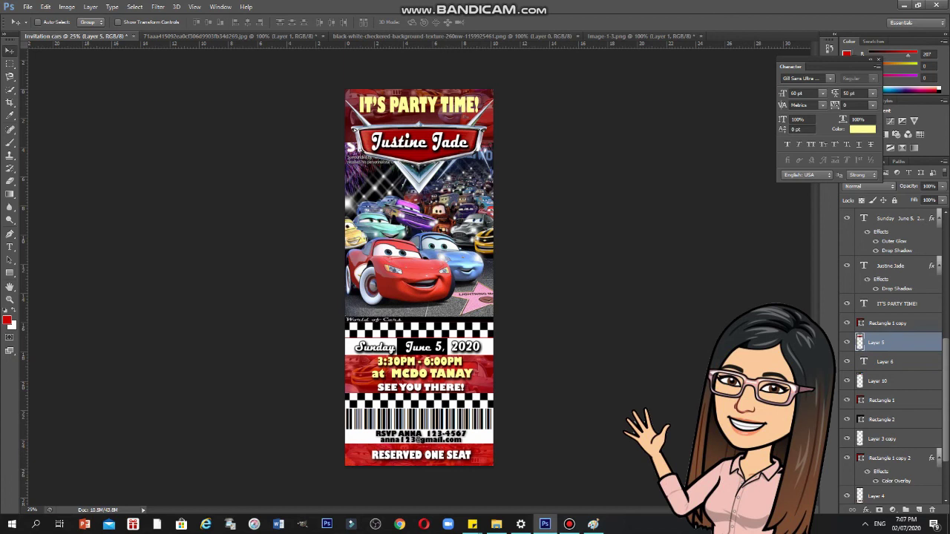
key("alt+bracketright")
key("alt+bracketright")
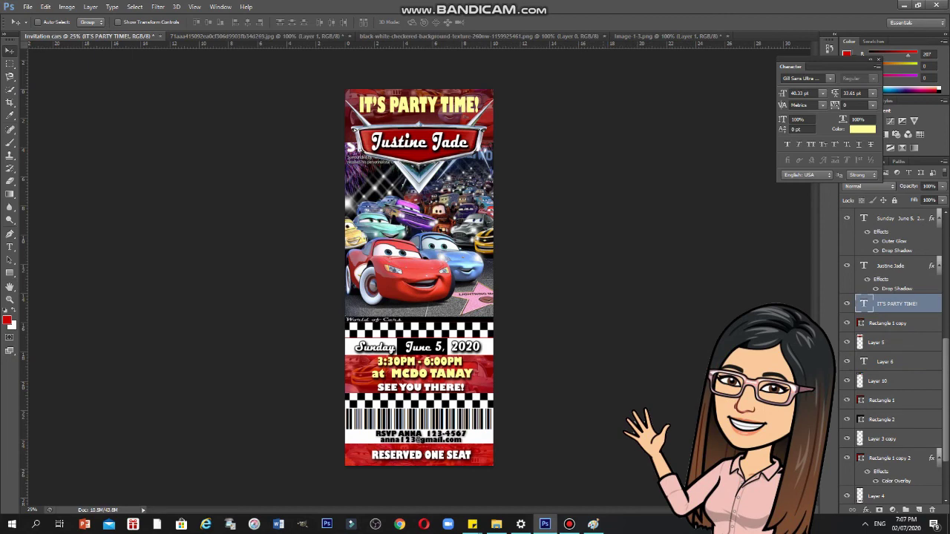
left_click(570, 524)
left_click(569, 524)
- Enable Drop Shadow in the IT'S PARTY TIME! header's Blending Options
right_click(898, 303)
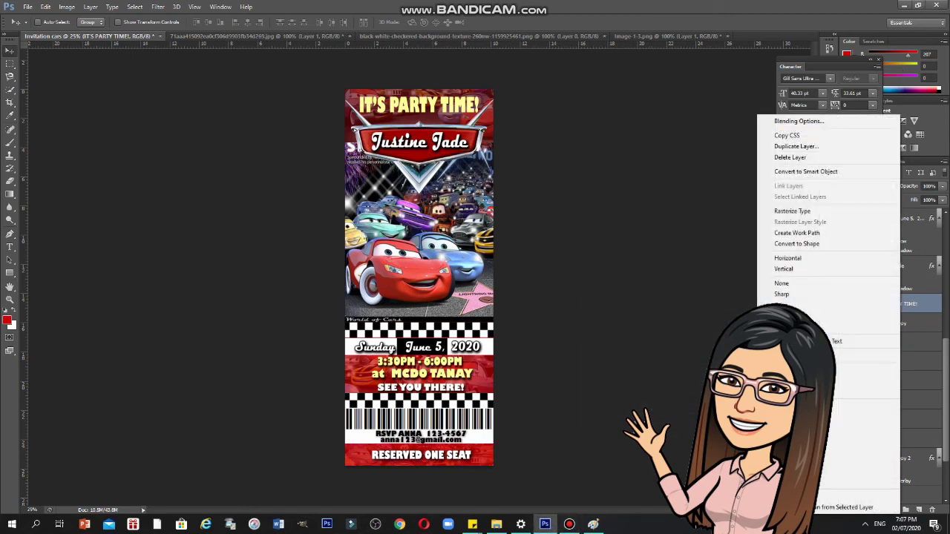
left_click(795, 122)
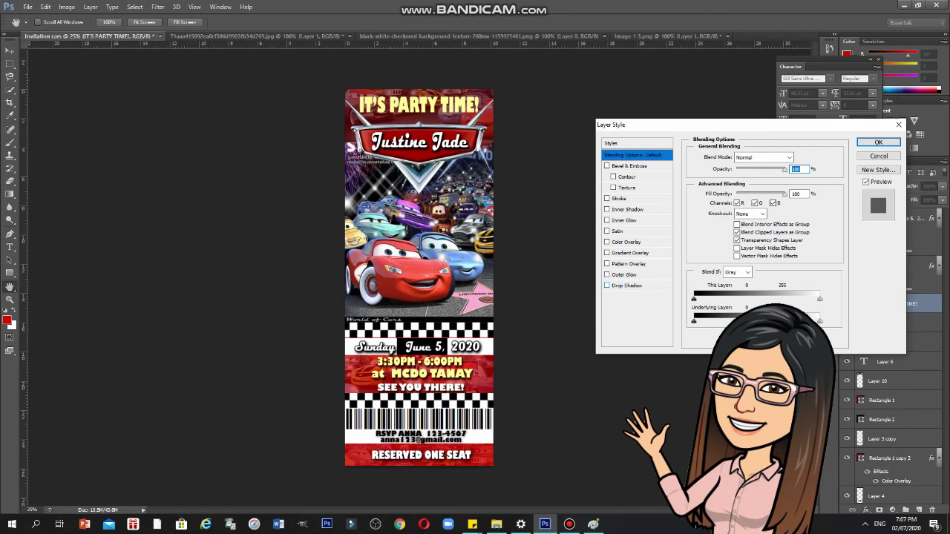
left_click(607, 286)
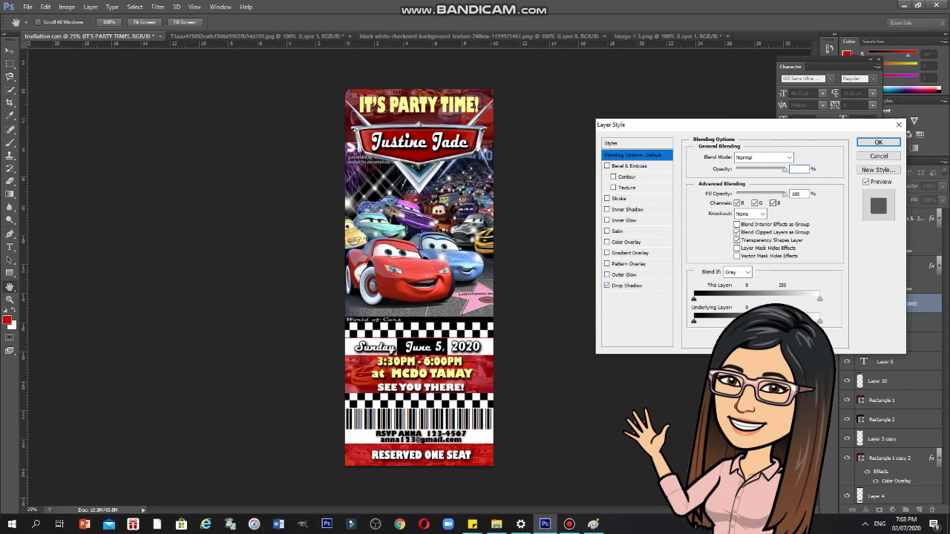
left_click(627, 285)
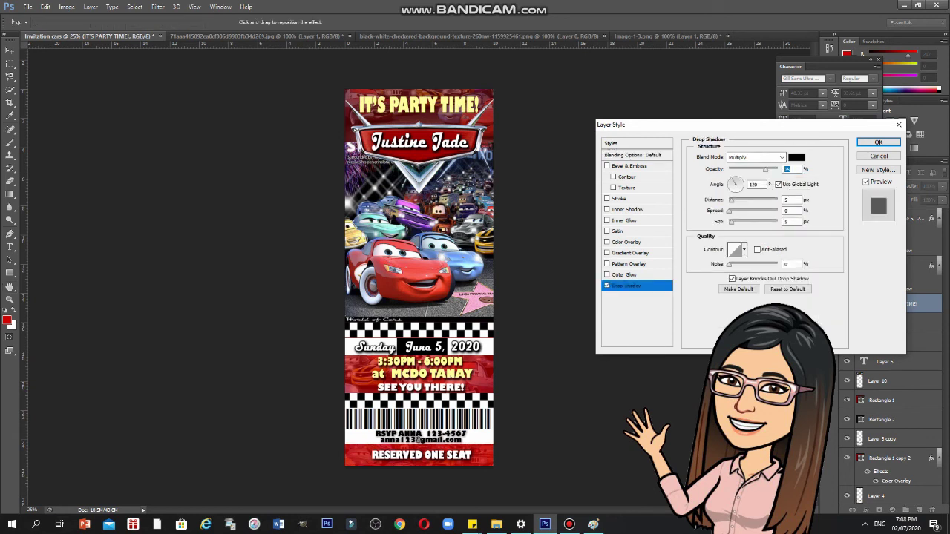
- Set the drop shadow to 86% opacity, 32 px distance, 12% spread and 49 px size, and apply it
key("shift+Up")
key("Tab")
key("Tab")
key("shift+Up")
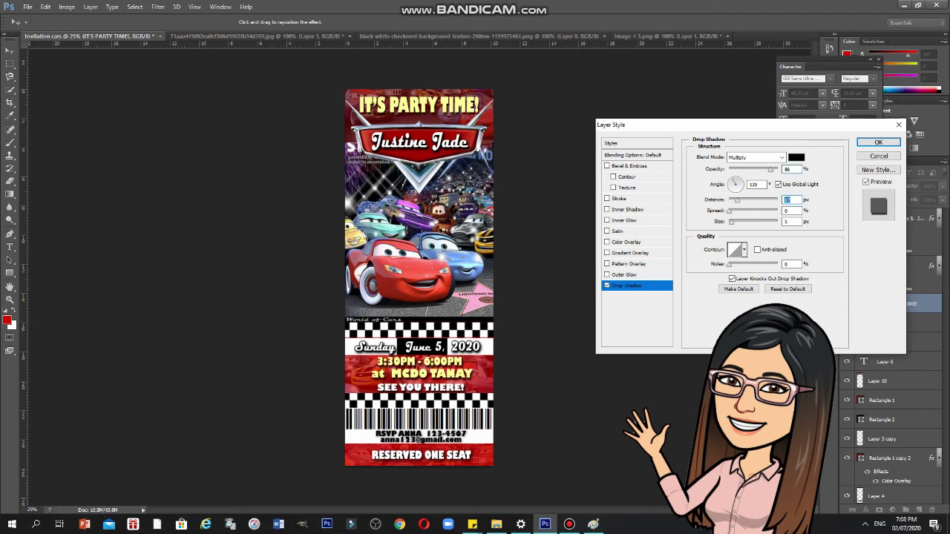
key("Tab")
key("Tab")
key("shift+Up")
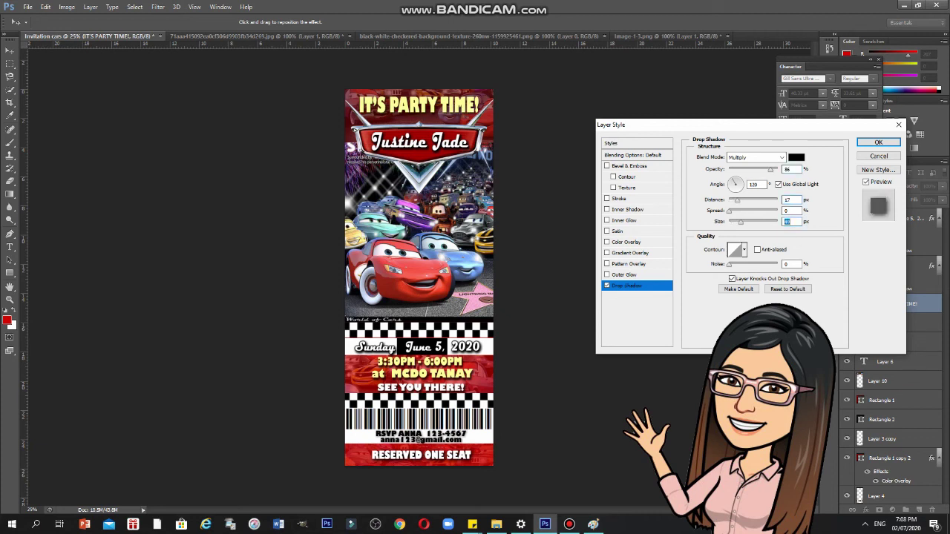
key("shift+Tab")
key("shift+Up")
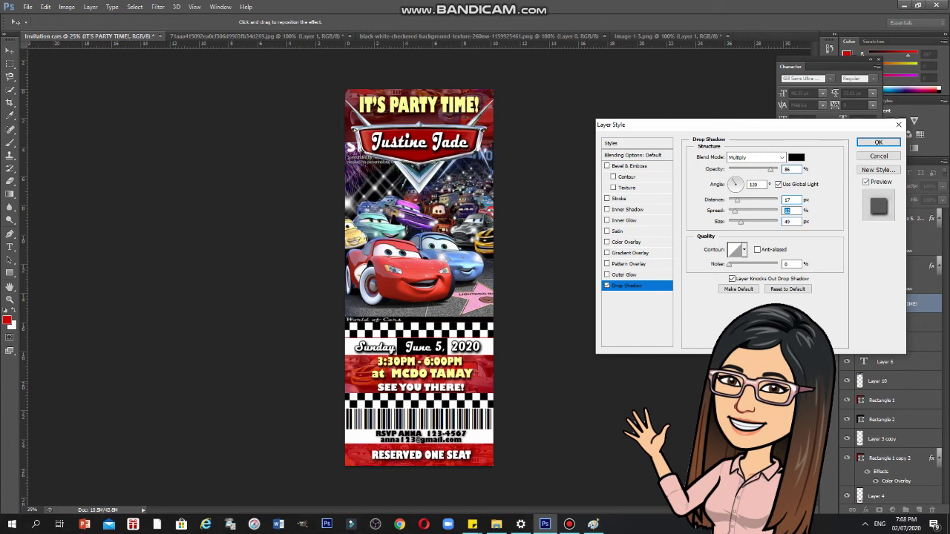
key("shift+Tab")
key("shift+Up")
key("Tab")
key("Return")
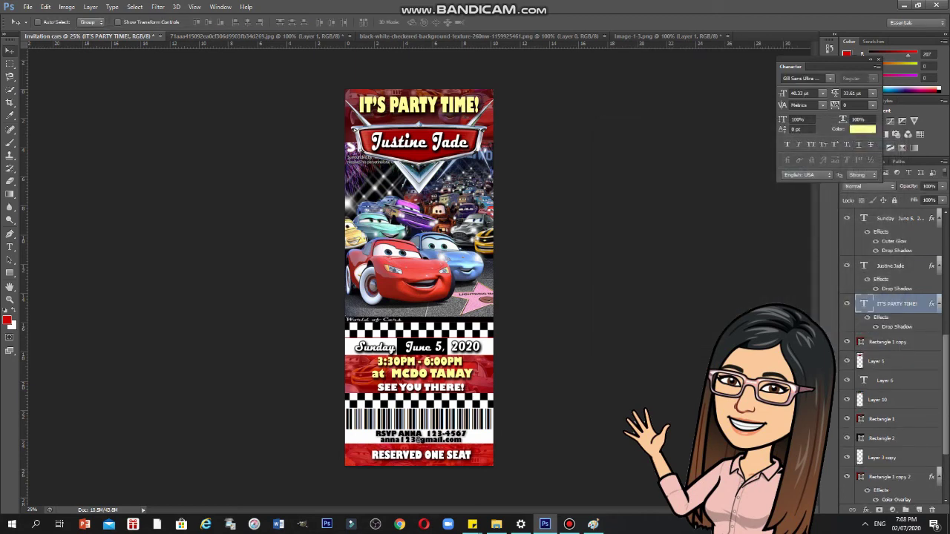
- Remove the extra space in IT'S PARTY TIME! and resize the headline to about 8.47 cm wide
key("t")
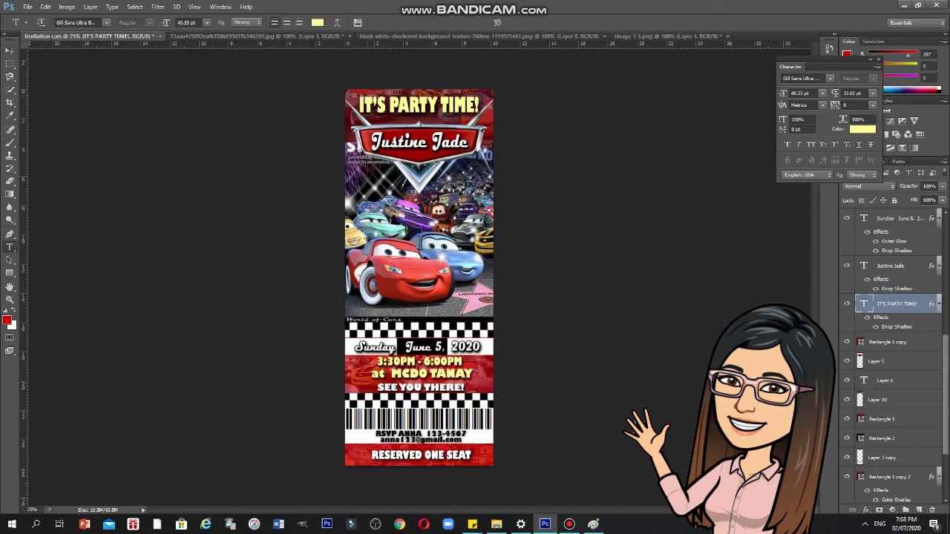
left_click(420, 106)
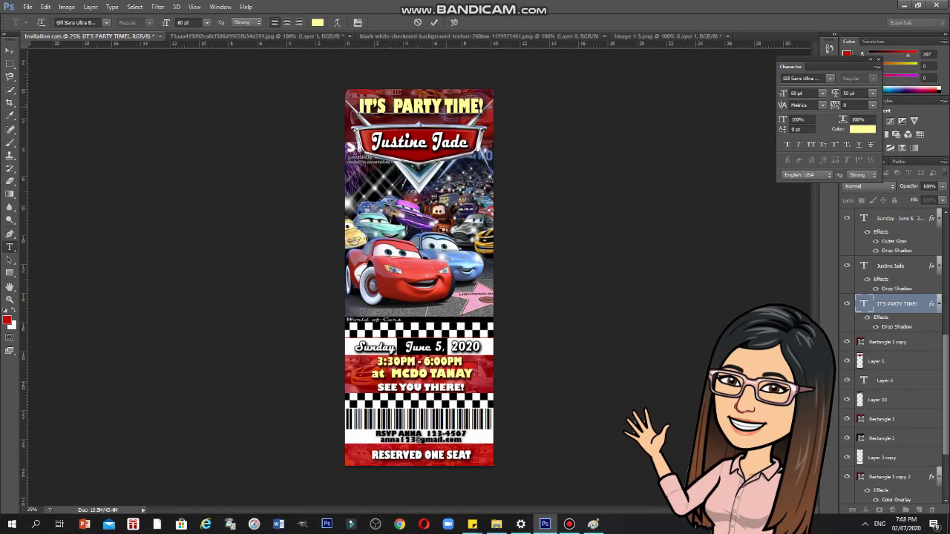
key("BackSpace")
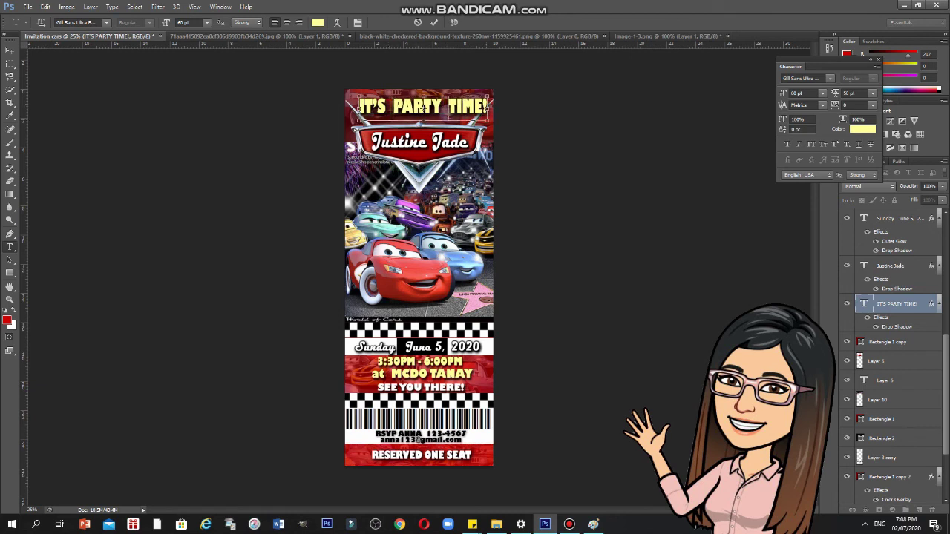
left_click_drag(482, 97, 487, 96)
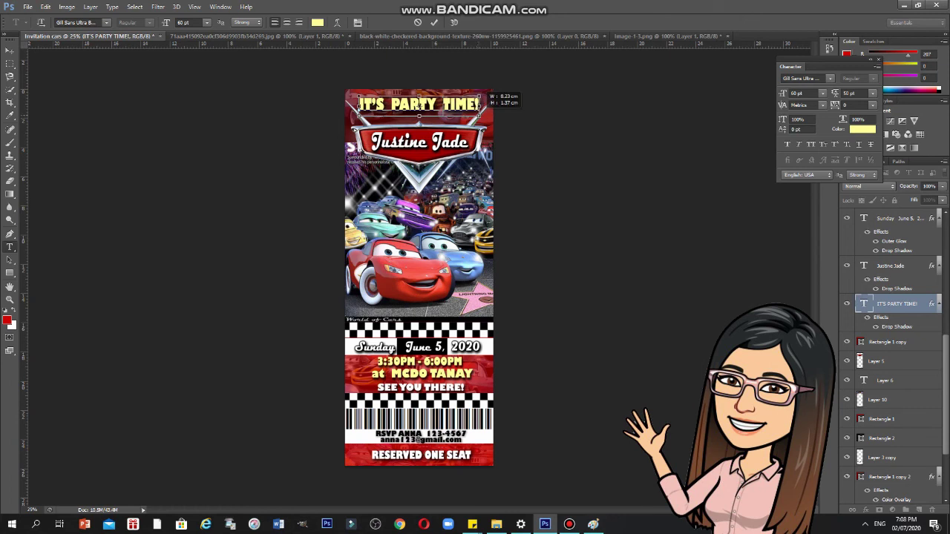
left_click_drag(419, 108, 420, 101)
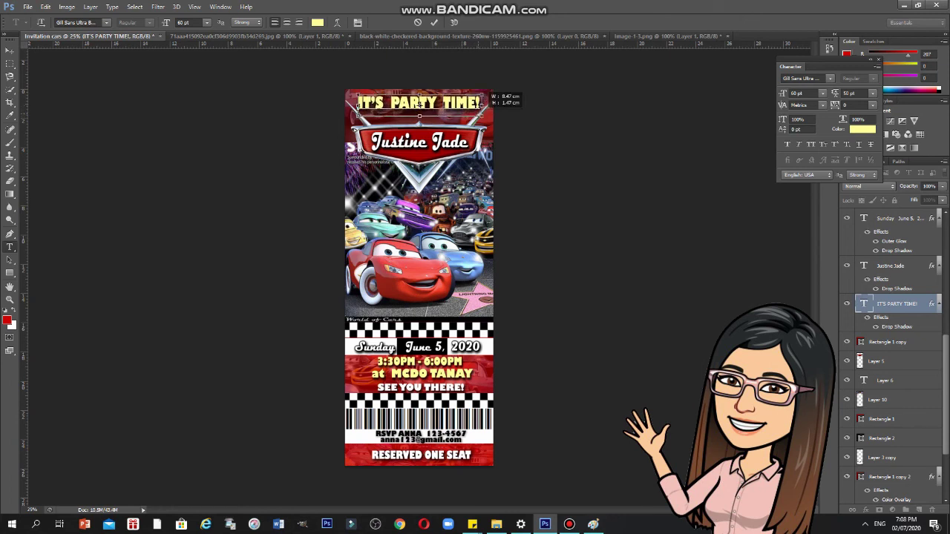
left_click(434, 22)
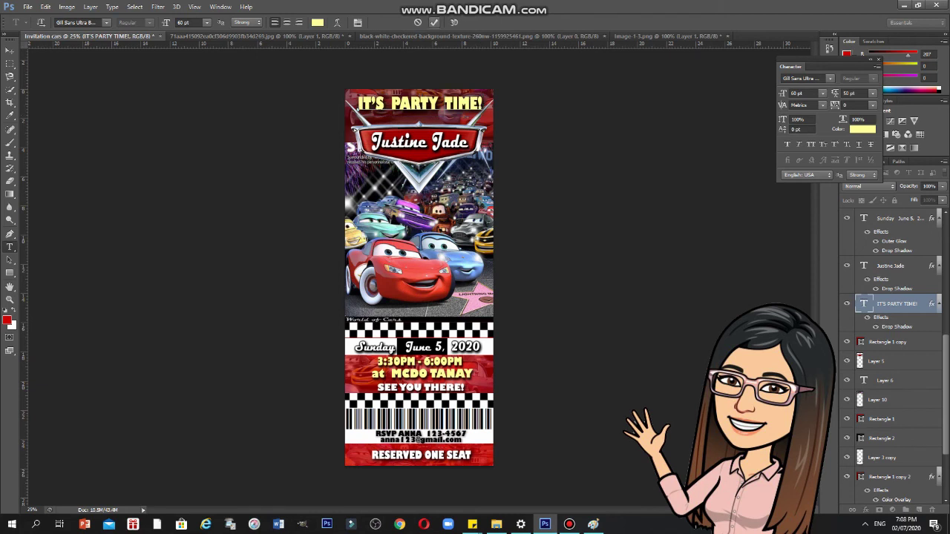
key("v")
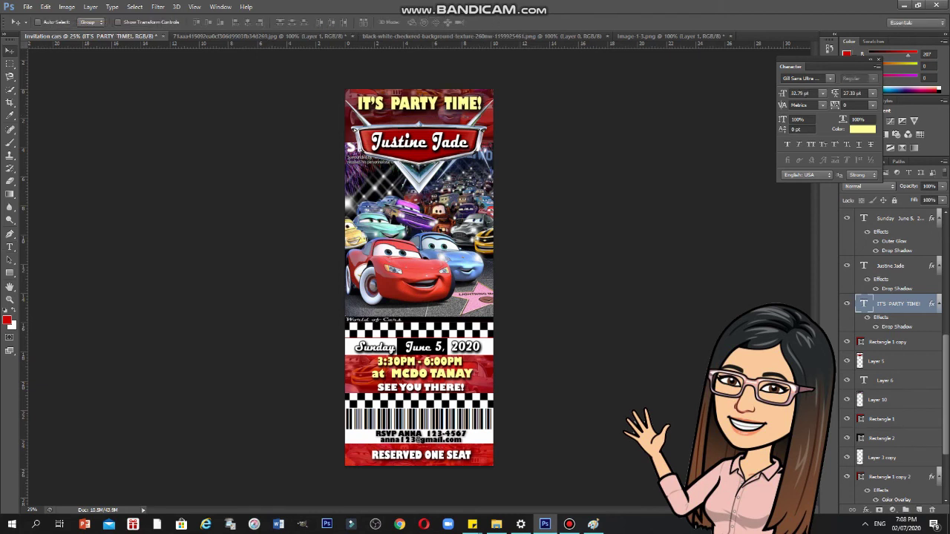
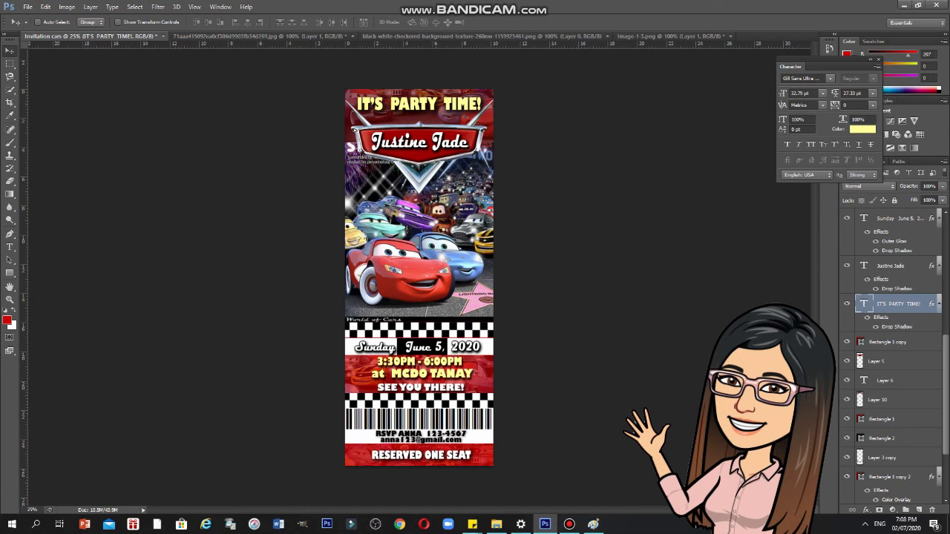
- Replace 'June' with 'July' so the date line reads Sunday July 5, 2020
key("t")
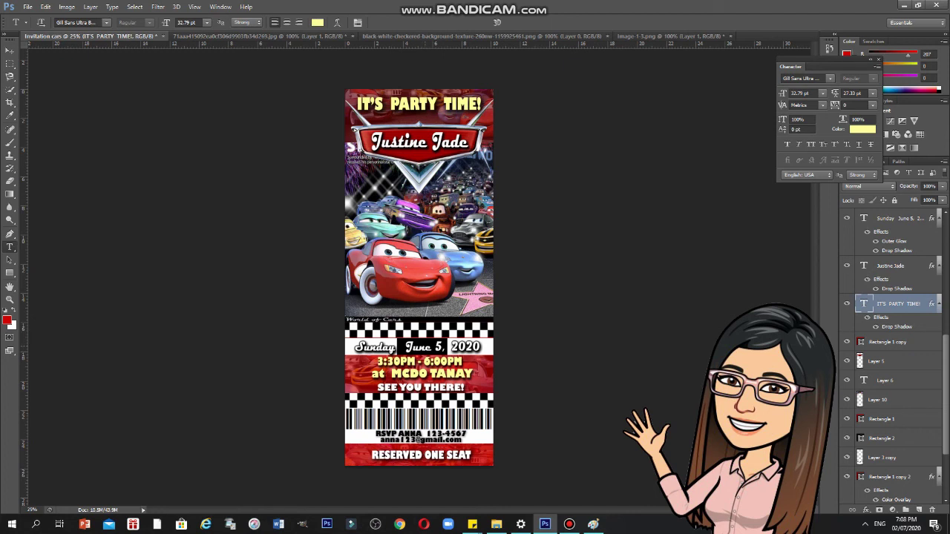
left_click_drag(432, 347, 409, 346)
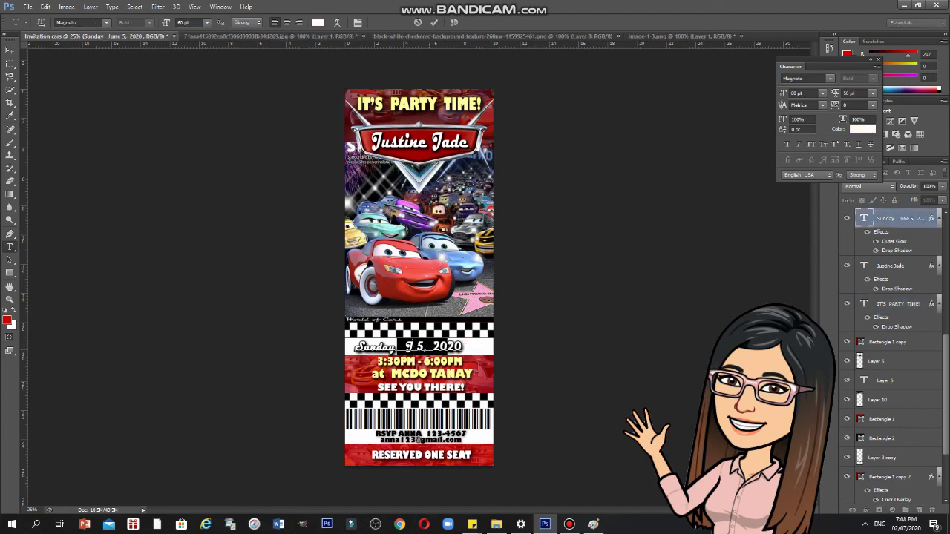
type("uly")
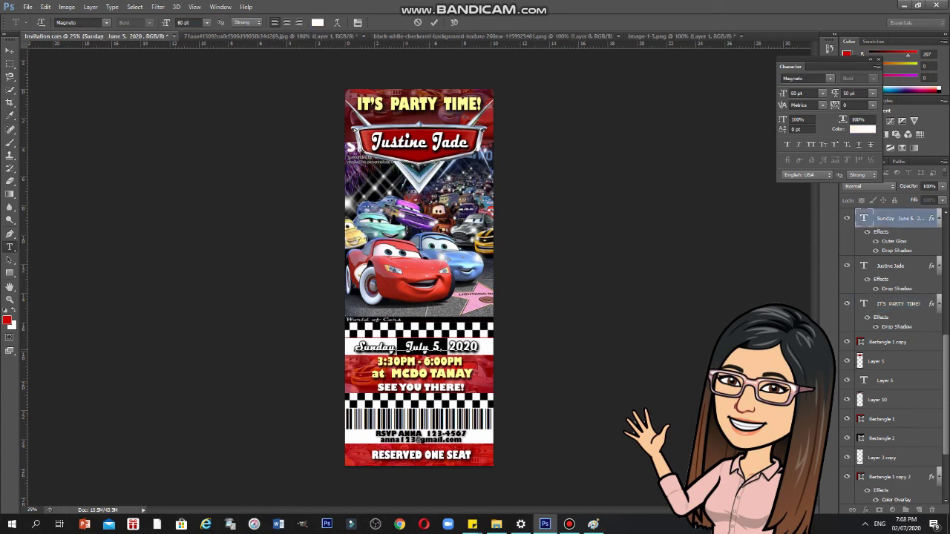
left_click(435, 22)
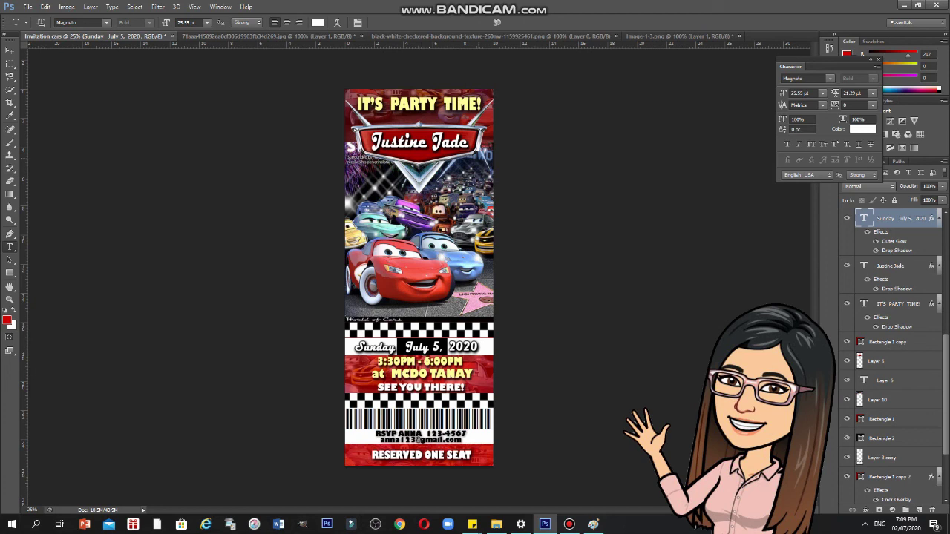
- Open Layer 5's blending options and enable Drop Shadow
left_click(883, 361)
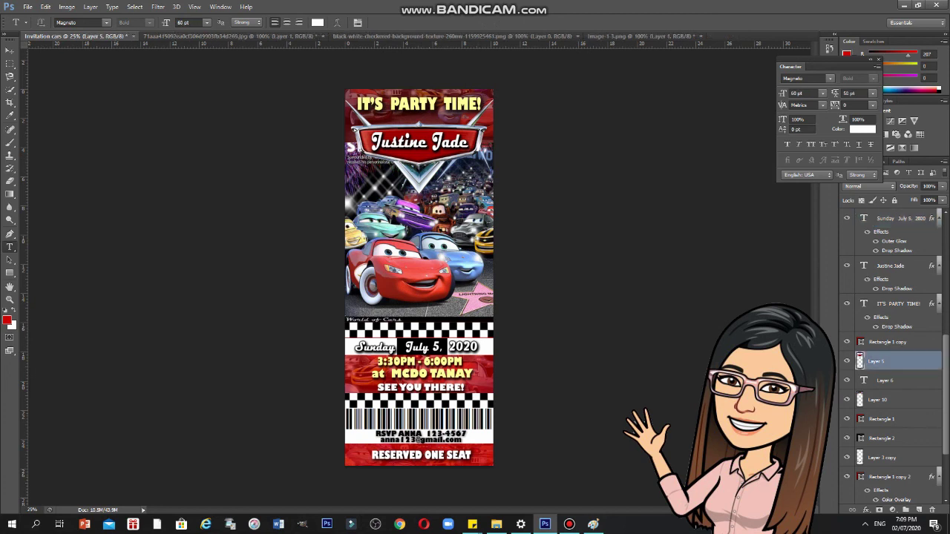
left_click(847, 361)
left_click(847, 362)
right_click(898, 361)
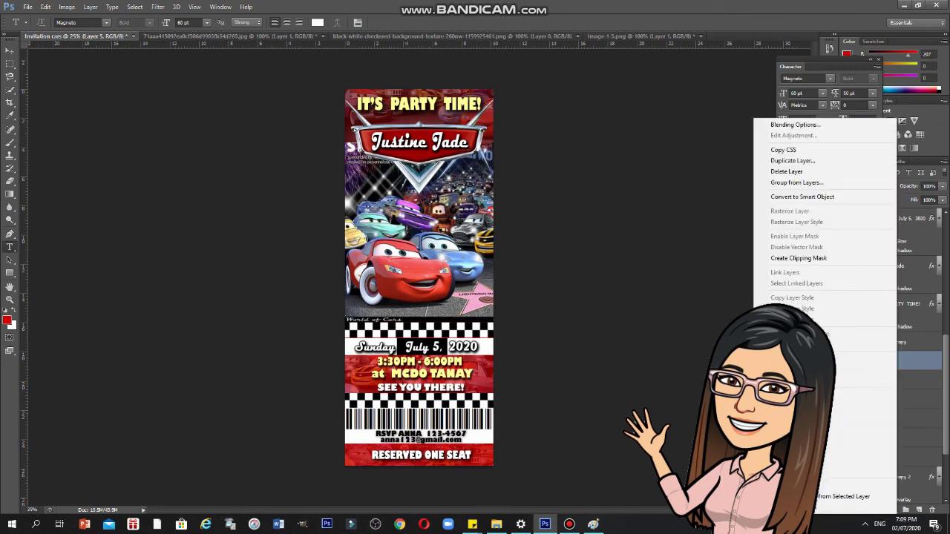
left_click(794, 125)
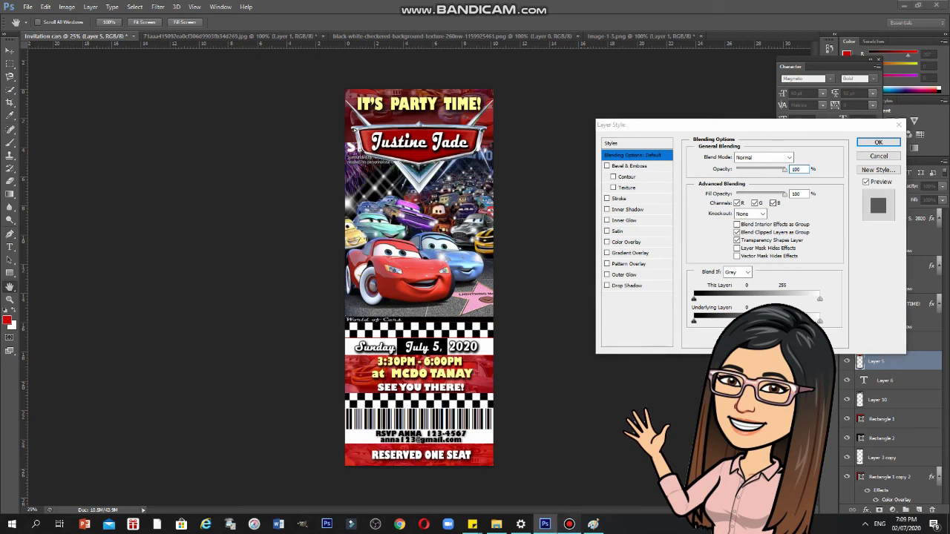
left_click(569, 525)
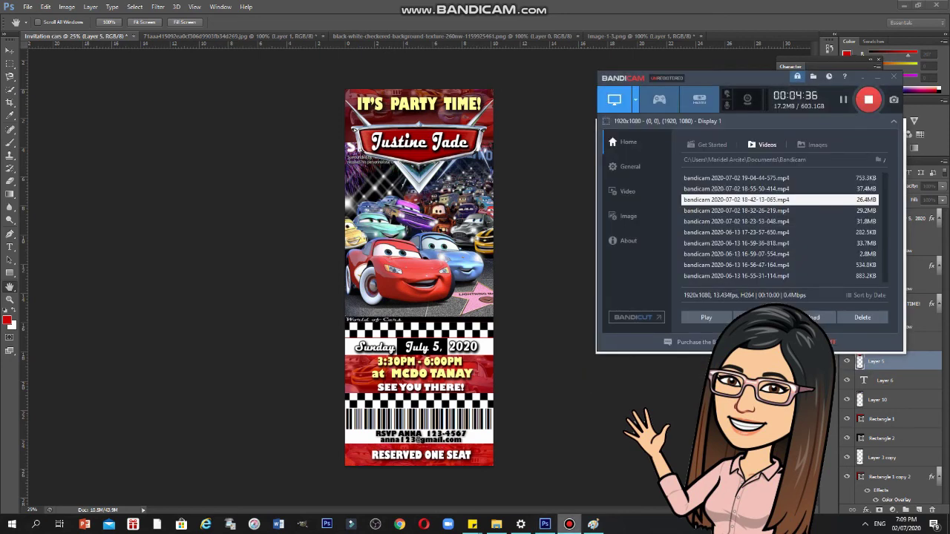
left_click(569, 525)
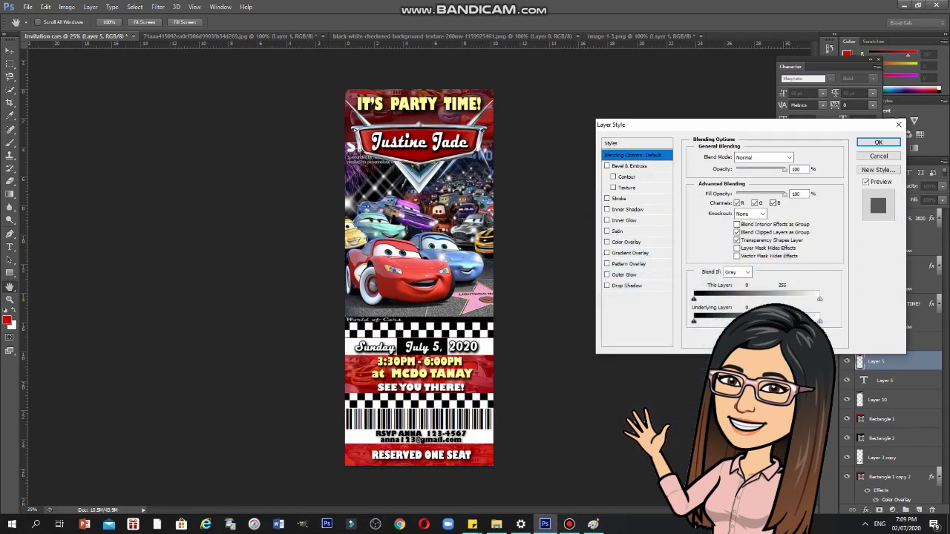
left_click(627, 285)
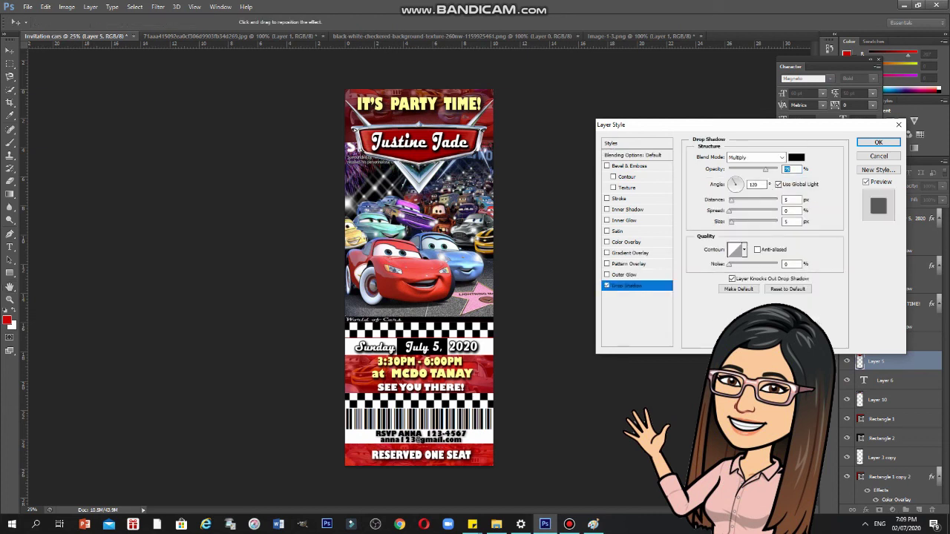
- Set the drop shadow to 76% opacity, 13 px distance, 11% spread, 54 px size and apply
key("Up")
key("Tab")
key("Tab")
key("shift+Up")
key("shift+Up")
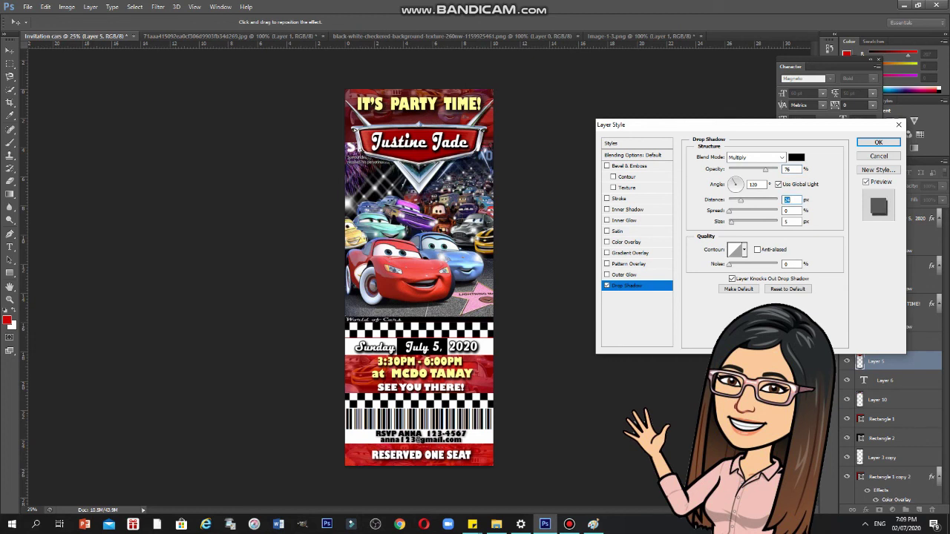
key("Tab")
key("shift+Up")
key("Tab")
key("shift+Up")
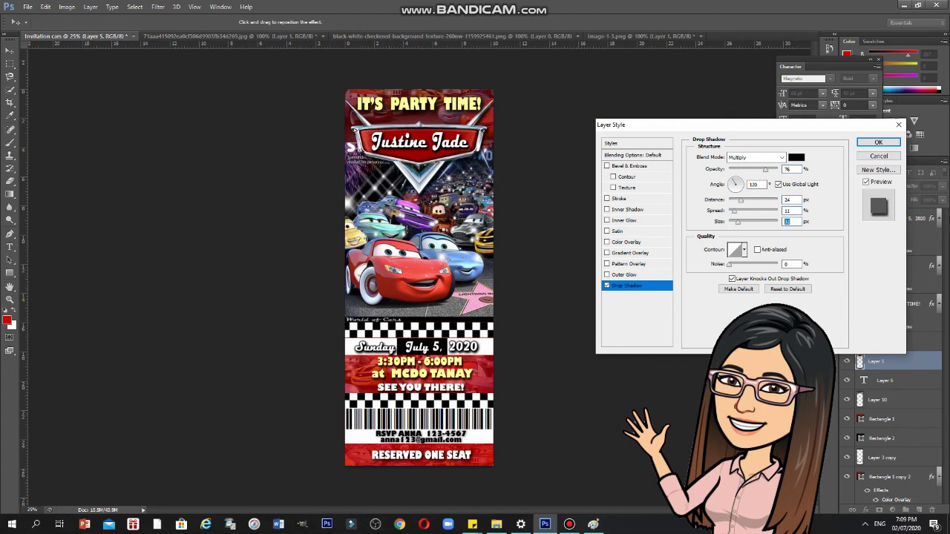
key("shift+Tab")
key("shift+Down")
key("shift+Tab")
key("shift+Up")
key("shift+Down")
key("shift+Down")
key("Tab")
key("Tab")
key("shift+Up")
key("shift+Tab")
key("shift+Tab")
key("shift+Down")
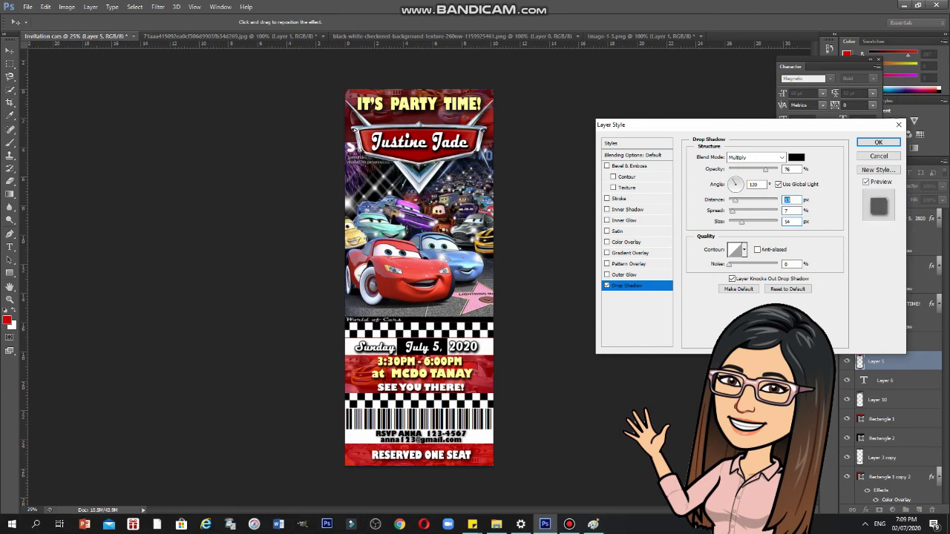
key("Tab")
key("Up")
key("Up")
key("Up")
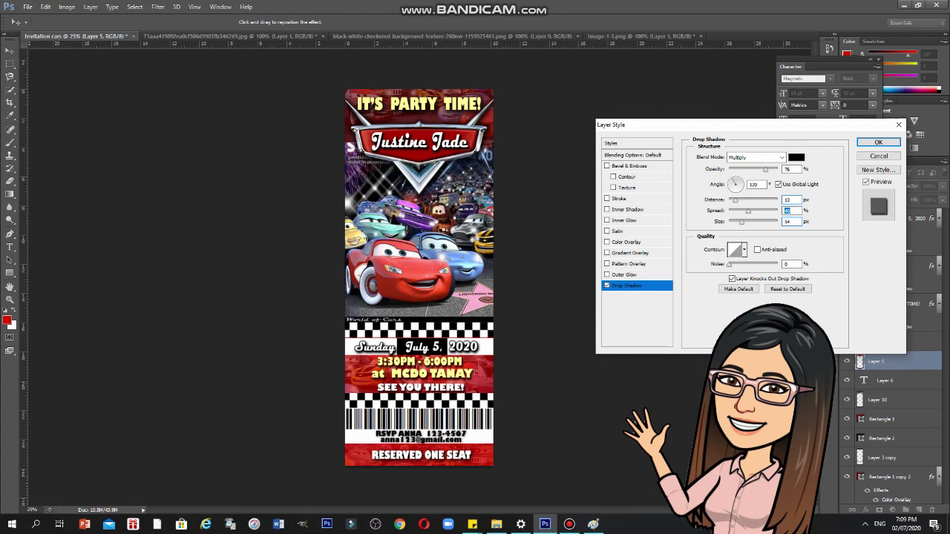
key("Return")
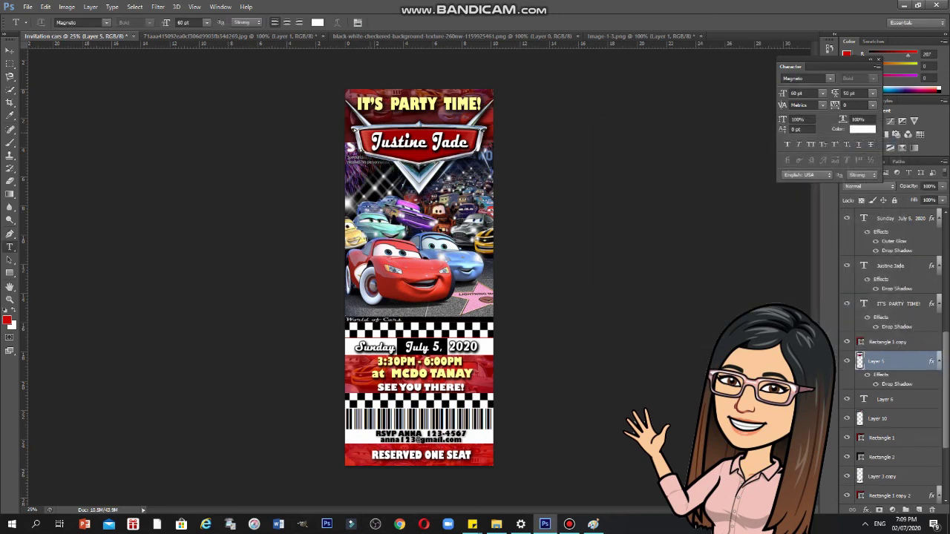
- Duplicate the name text layer, move the copy below, and make it a 60 pt '2'
left_click(420, 143)
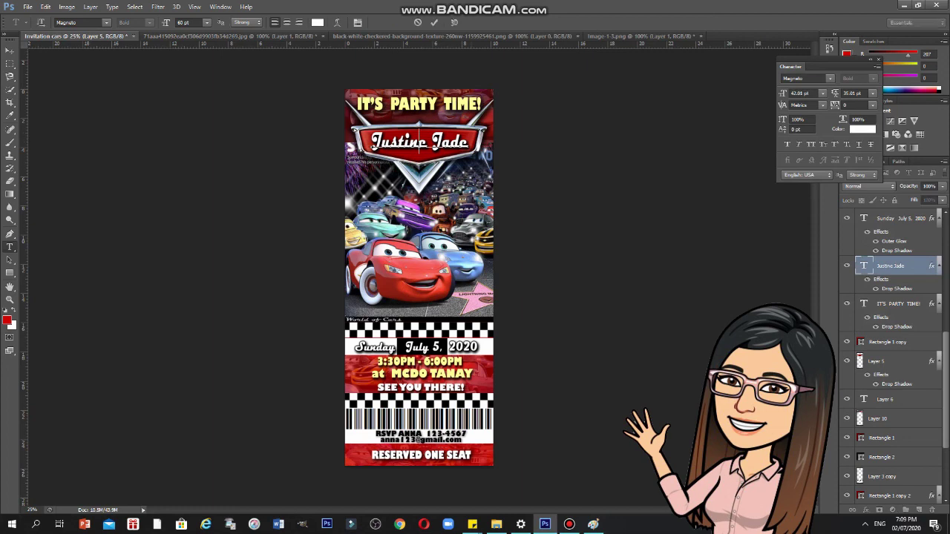
right_click(891, 265)
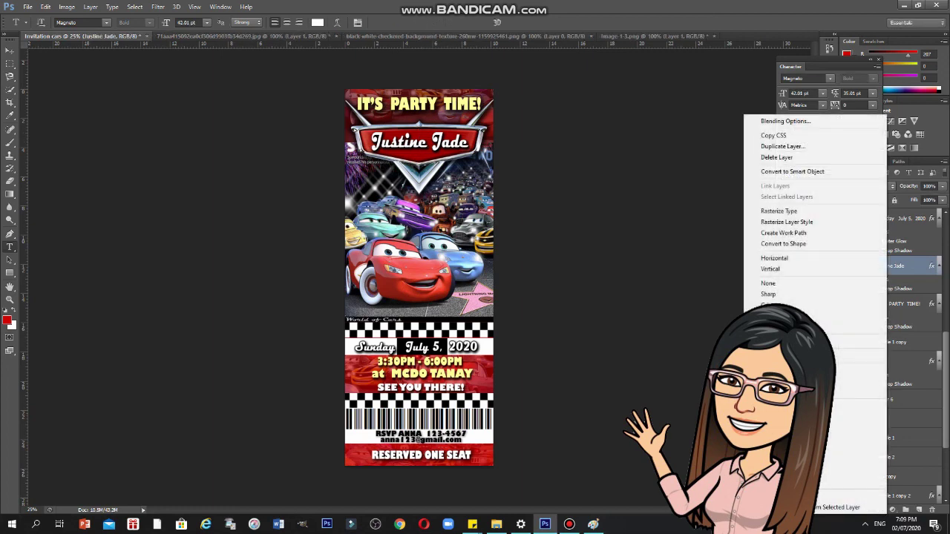
left_click(783, 146)
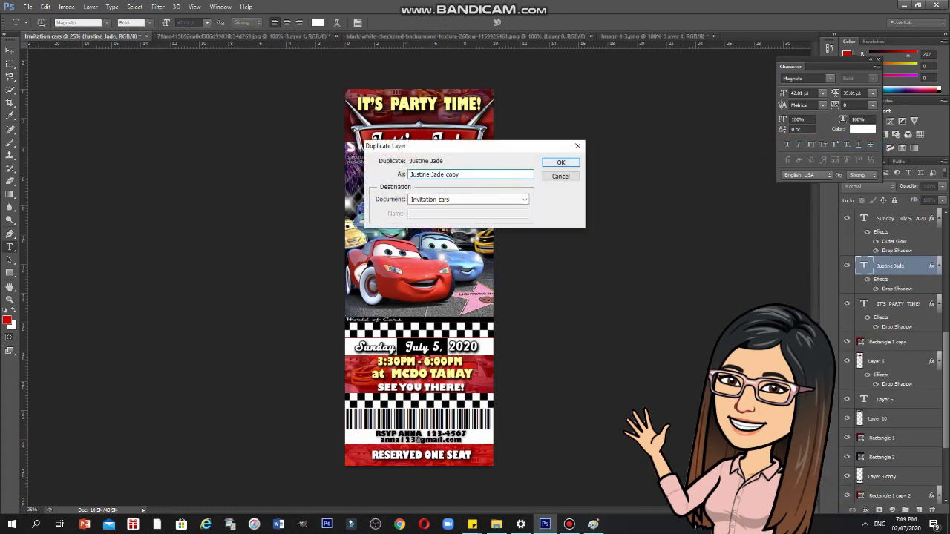
left_click(557, 162)
left_click_drag(420, 142, 421, 176)
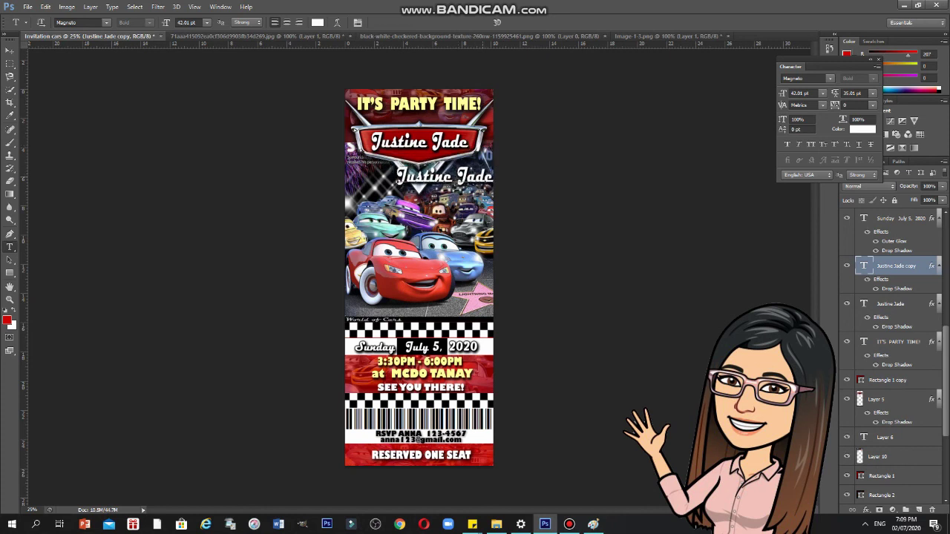
type("60")
key("Return")
type("2")
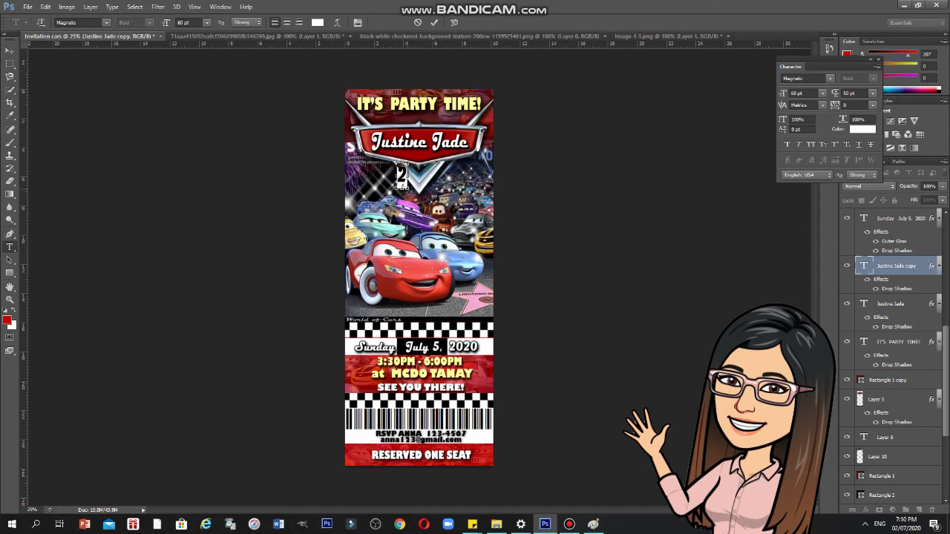
- Position the '2' numeral and enlarge it slightly to about 58.18 pt
mouse_move(406, 187)
left_mouse_down()
mouse_move(416, 181)
mouse_move(421, 192)
left_mouse_up()
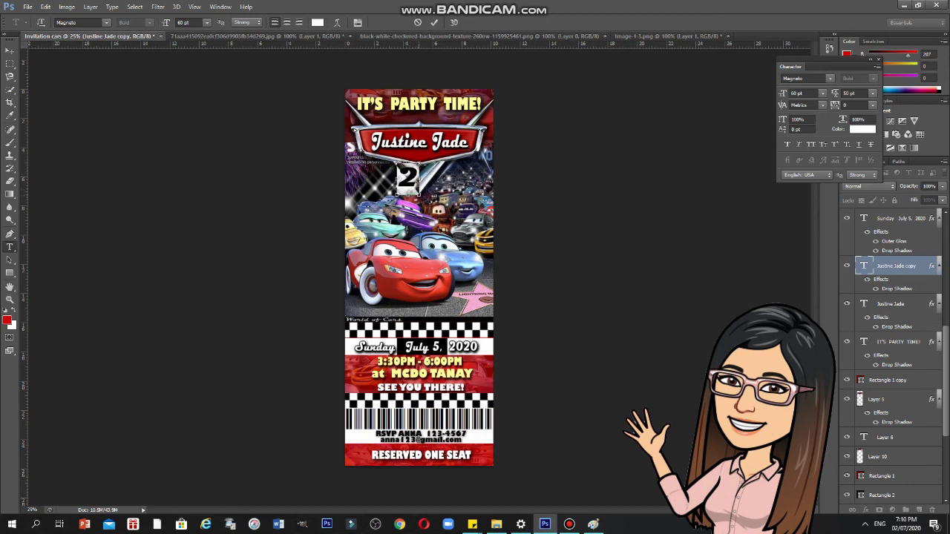
left_click(434, 23)
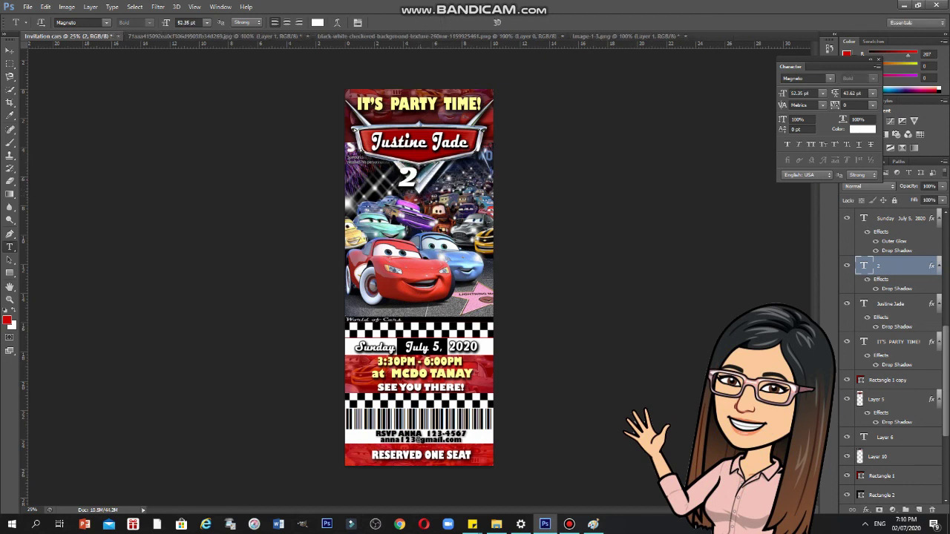
mouse_move(414, 178)
left_mouse_down()
mouse_move(425, 174)
mouse_move(420, 197)
left_mouse_up()
key("ctrl+t")
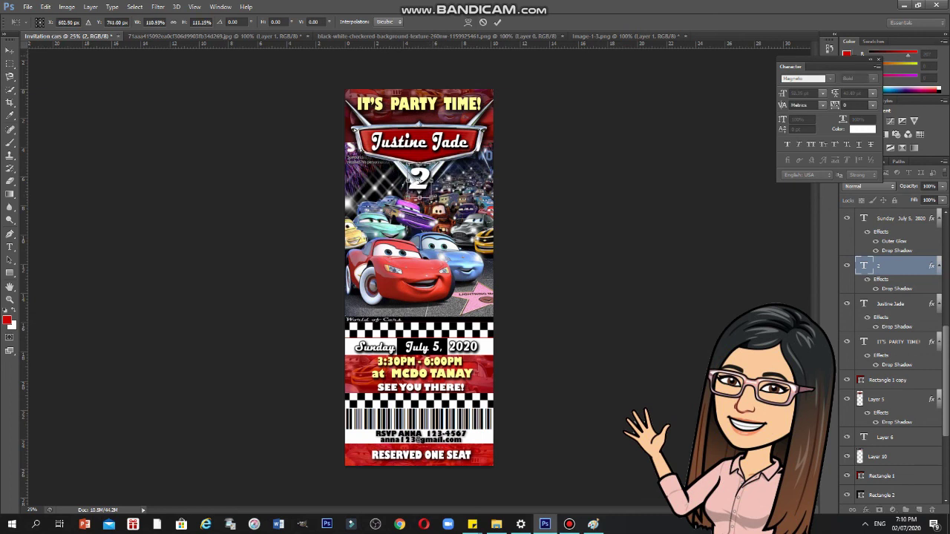
left_click(497, 21)
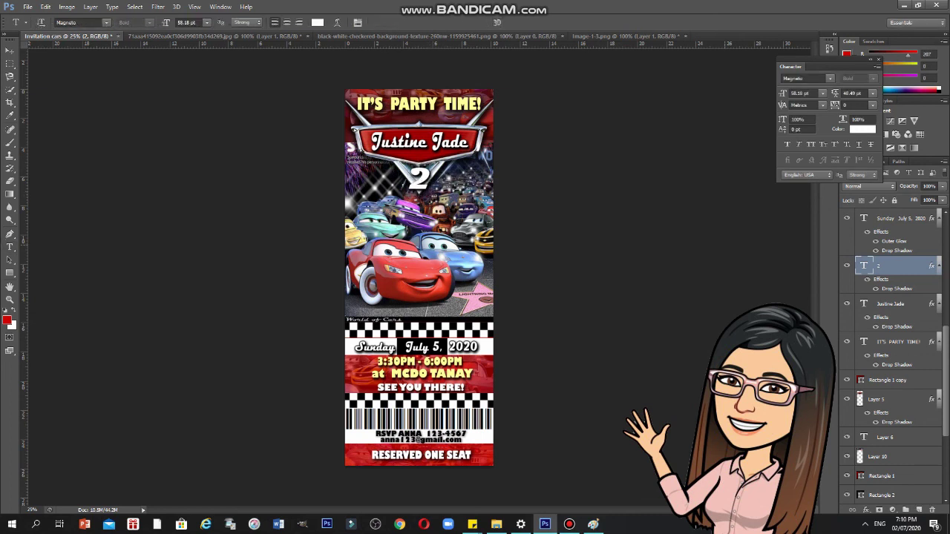
key("v")
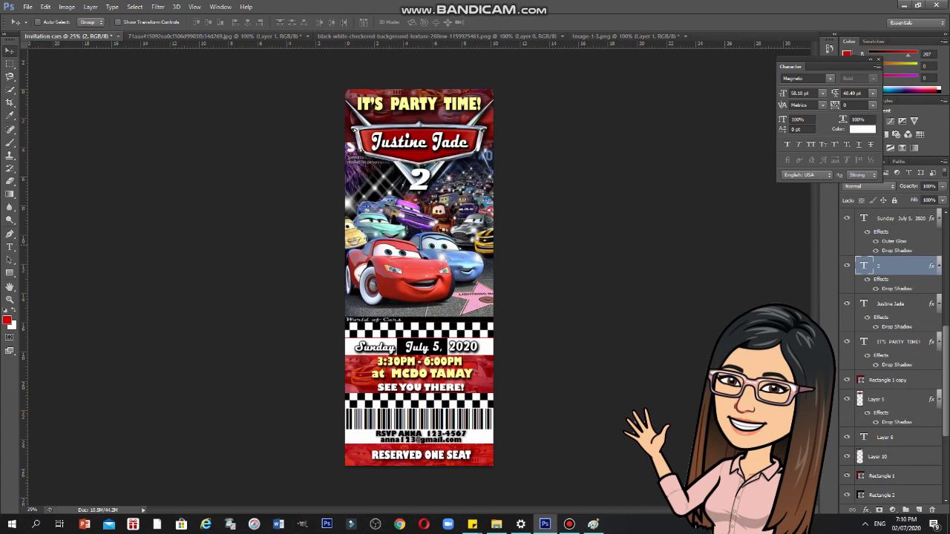
- Give the 2 layer a Bevel & Emboss with Texture at depth +1000 and an adjusted scale
right_click(909, 266)
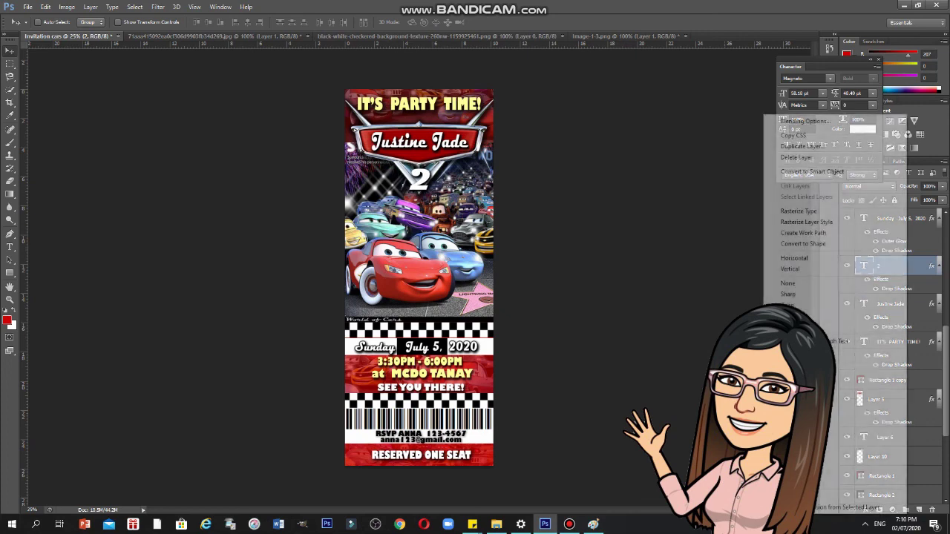
left_click(805, 121)
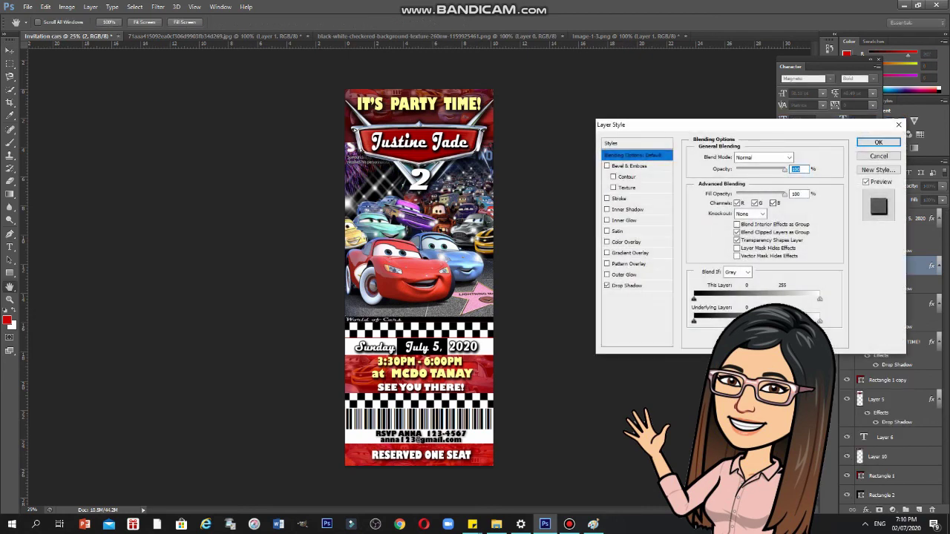
left_click(613, 187)
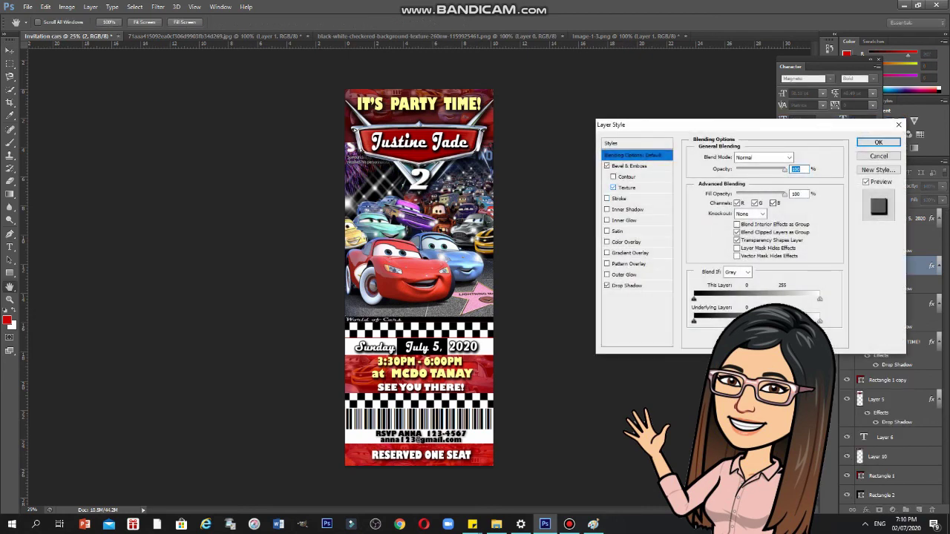
left_click(627, 187)
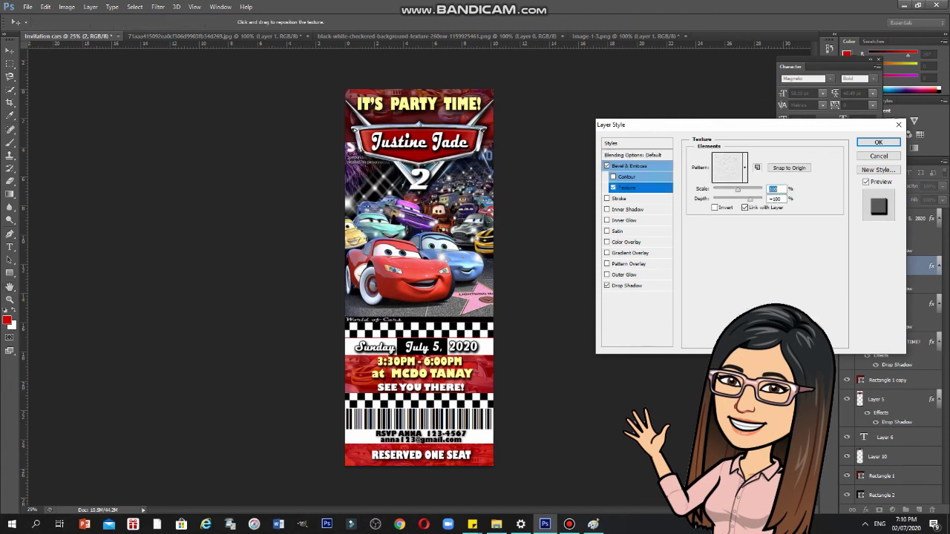
key("shift+Down")
key("shift+Down")
key("shift+Down")
key("Tab")
type("1000")
key("shift+Tab")
key("shift+Up")
key("shift+Up")
key("shift+Up")
key("Up")
key("Up")
key("Up")
key("Up")
key("shift+Down")
key("shift+Down")
key("shift+Down")
- Add a bevel Contour with 0% range and apply the layer style
left_click(614, 176)
left_click(626, 177)
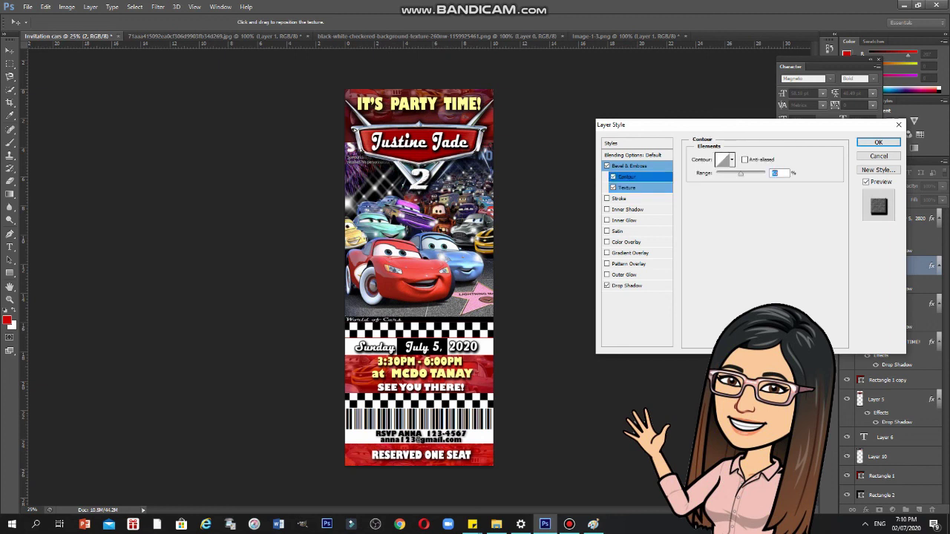
type("0")
key("Return")
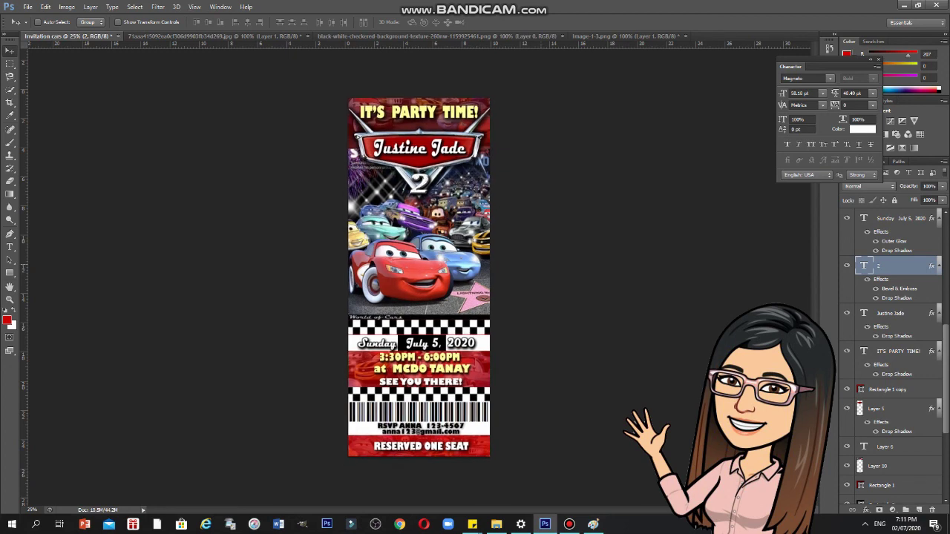
key("ctrl+minus")
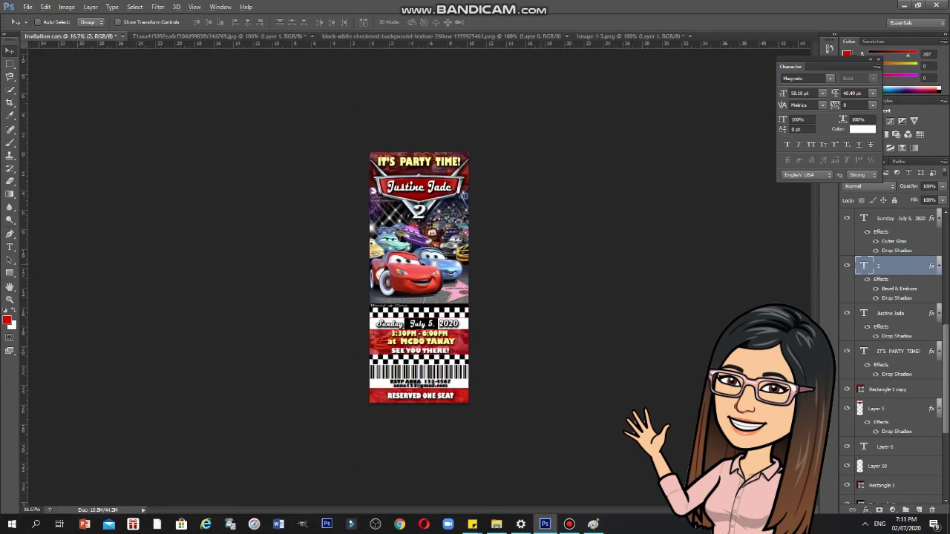
key("ctrl+minus")
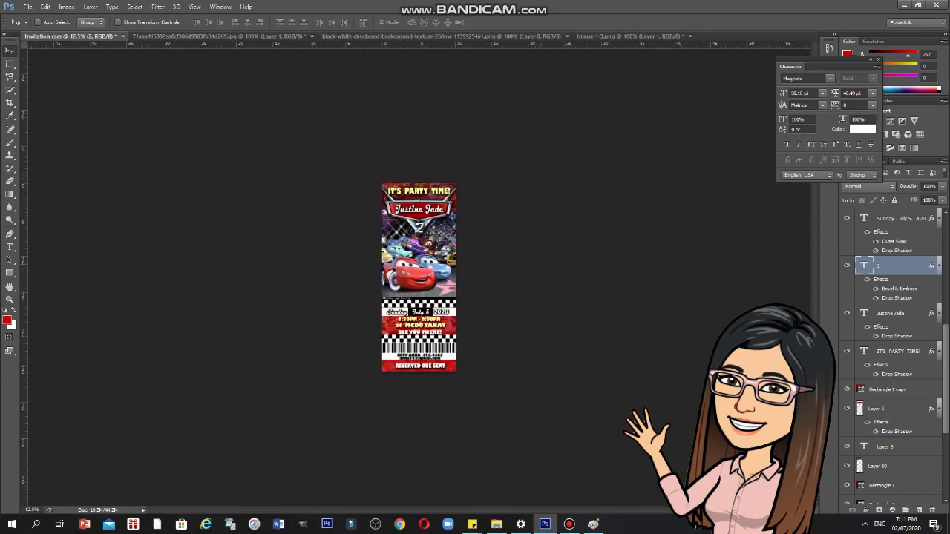
key("ctrl+plus")
key("ctrl+plus")
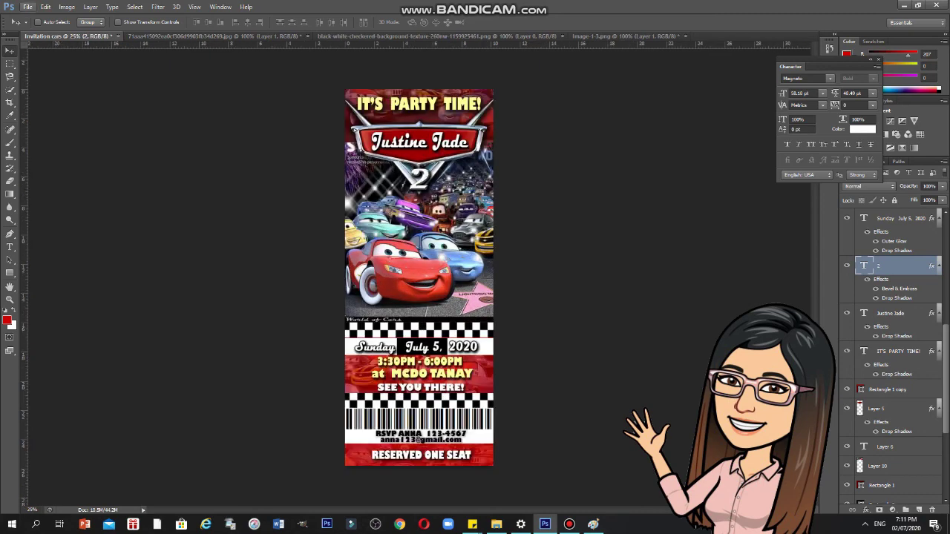
- Save the invitation as Invitation cars.psd with maximum compatibility
left_click(28, 7)
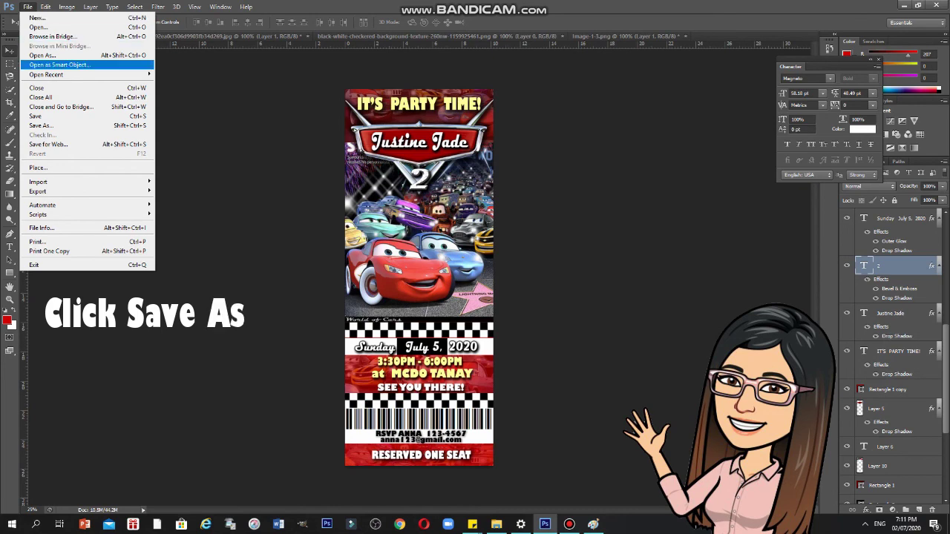
left_click(41, 126)
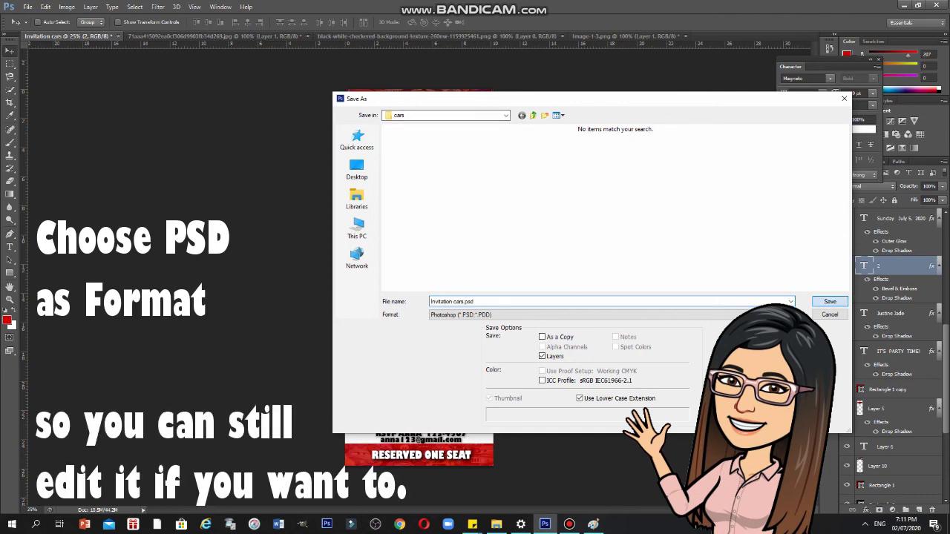
key("Return")
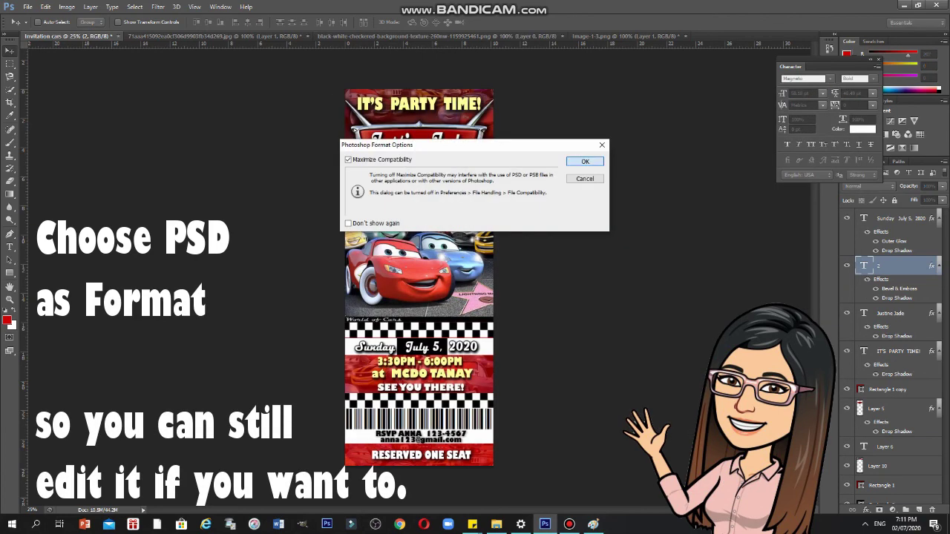
key("Return")
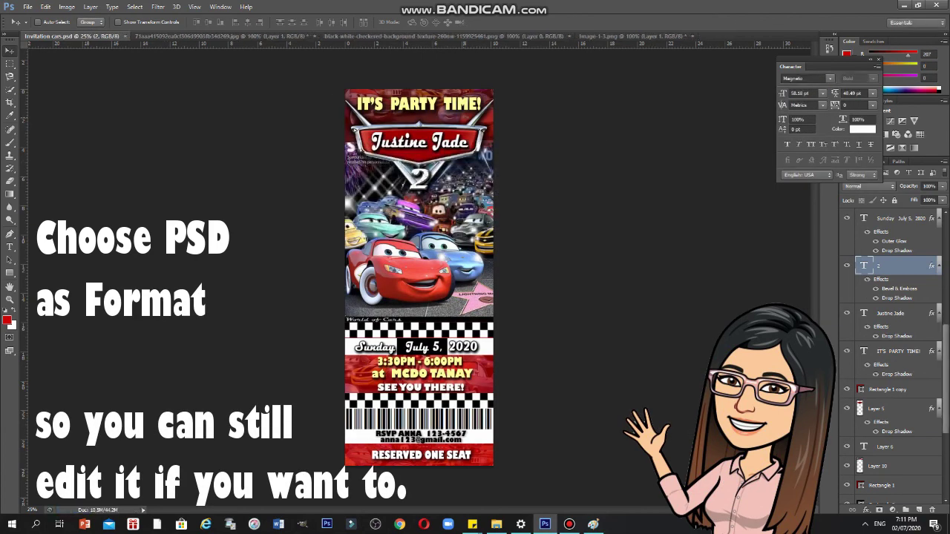
left_click(28, 7)
- Save a PNG copy named Invitation cars.png with Smallest/Slow compression and no interlace
left_click(45, 125)
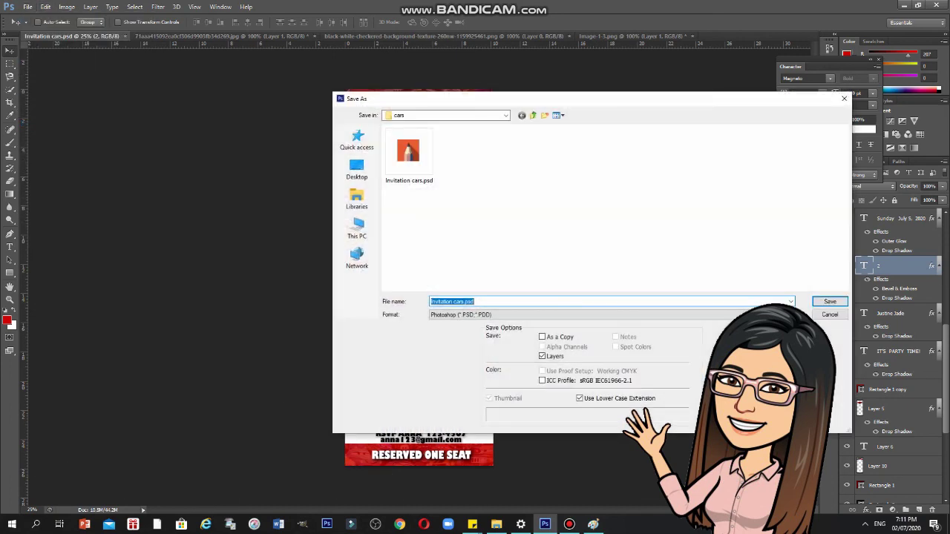
left_click(789, 315)
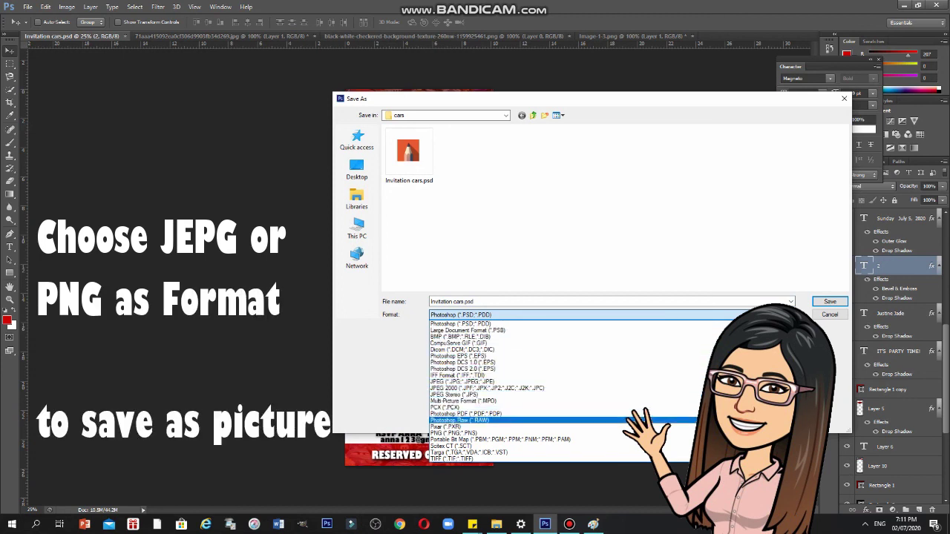
key("Return")
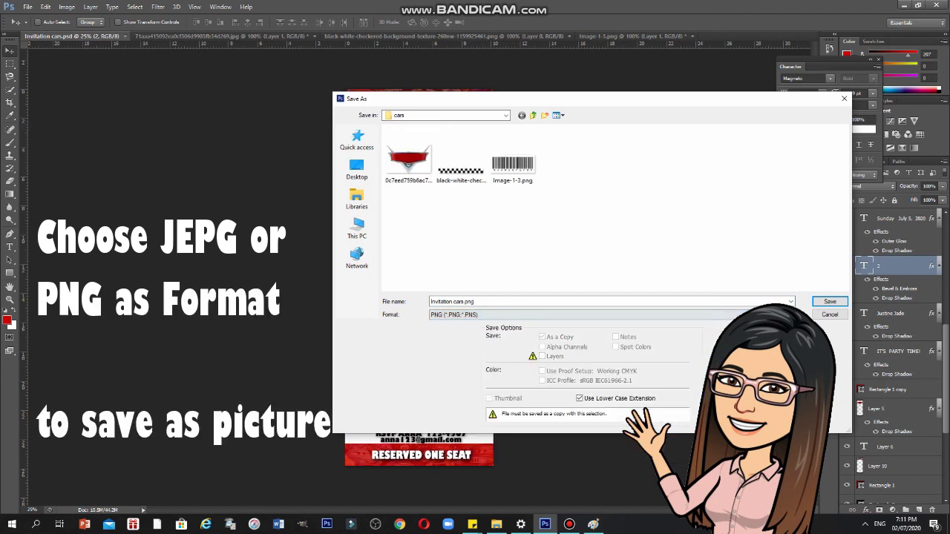
key("Return")
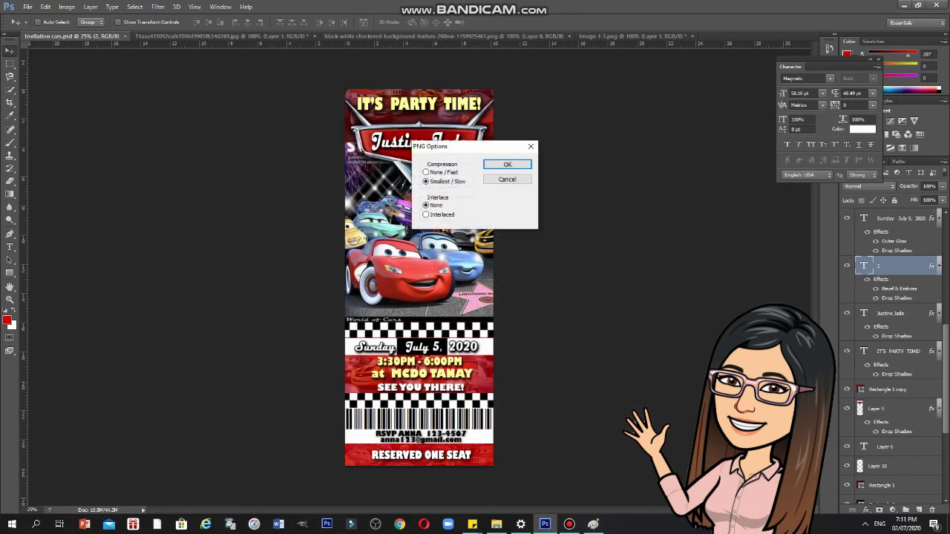
key("Return")
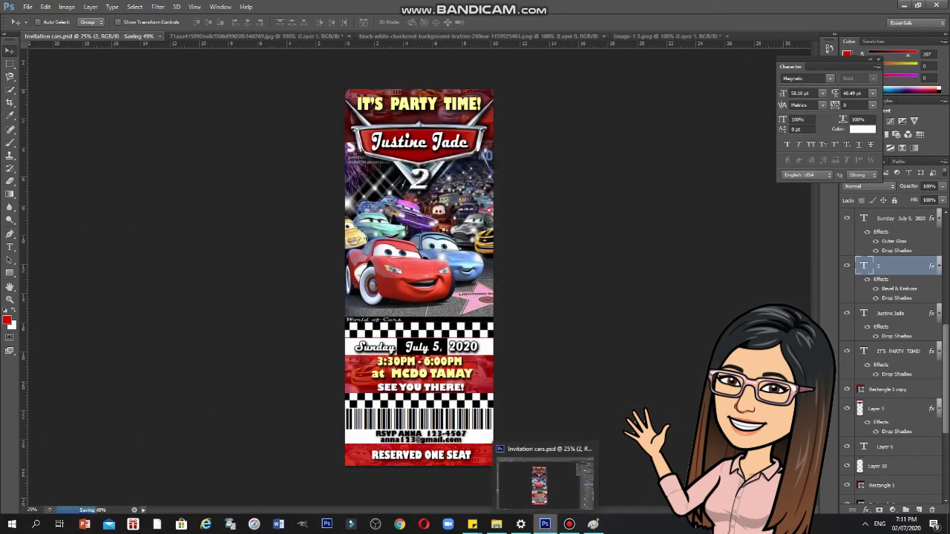
left_click(569, 524)
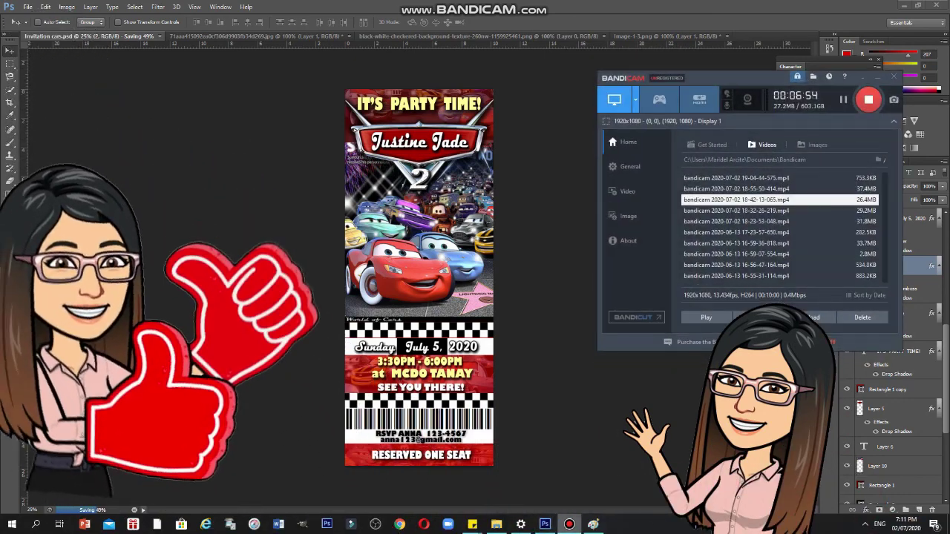
left_click(569, 524)
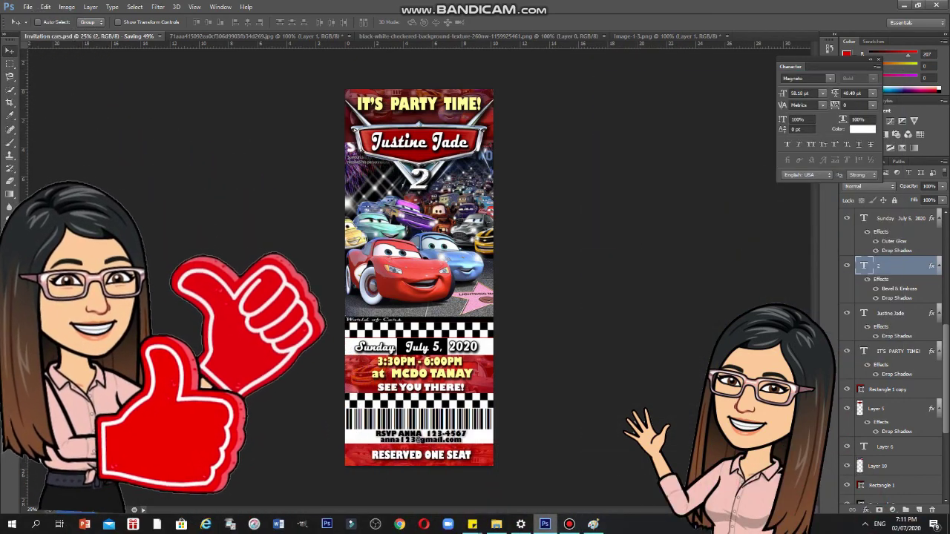